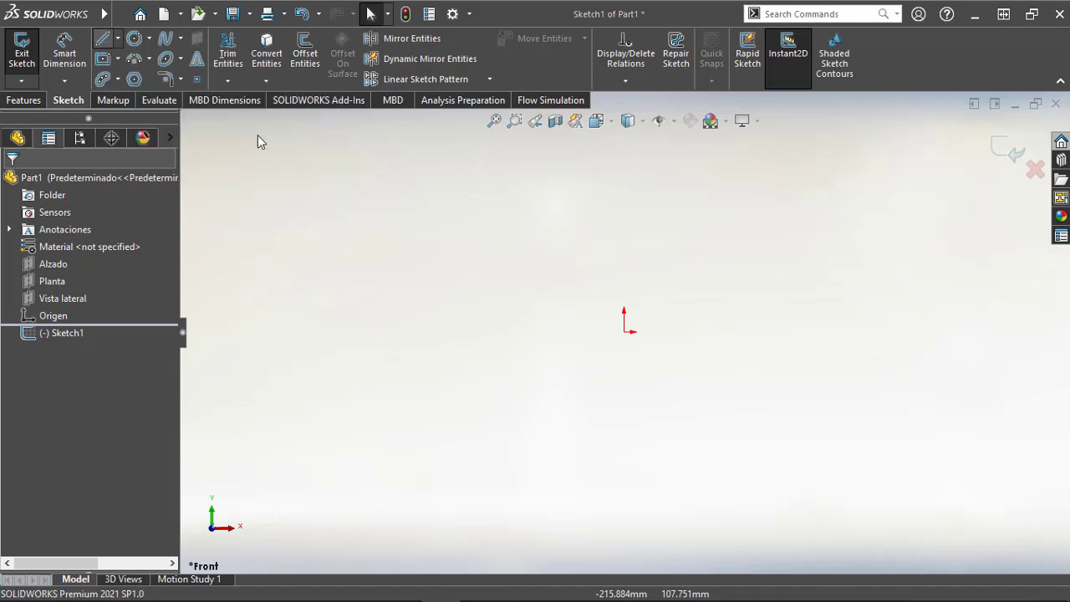
Sketch a vertical line about 47 mm long going up from the origin
left_click(624, 333)
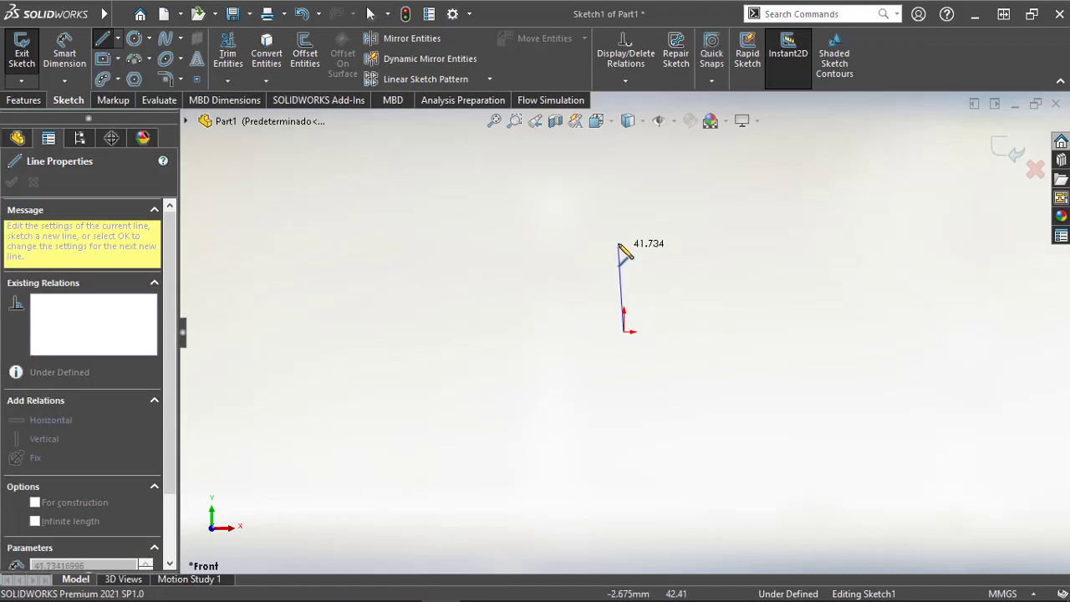
left_click(623, 236)
key("Escape")
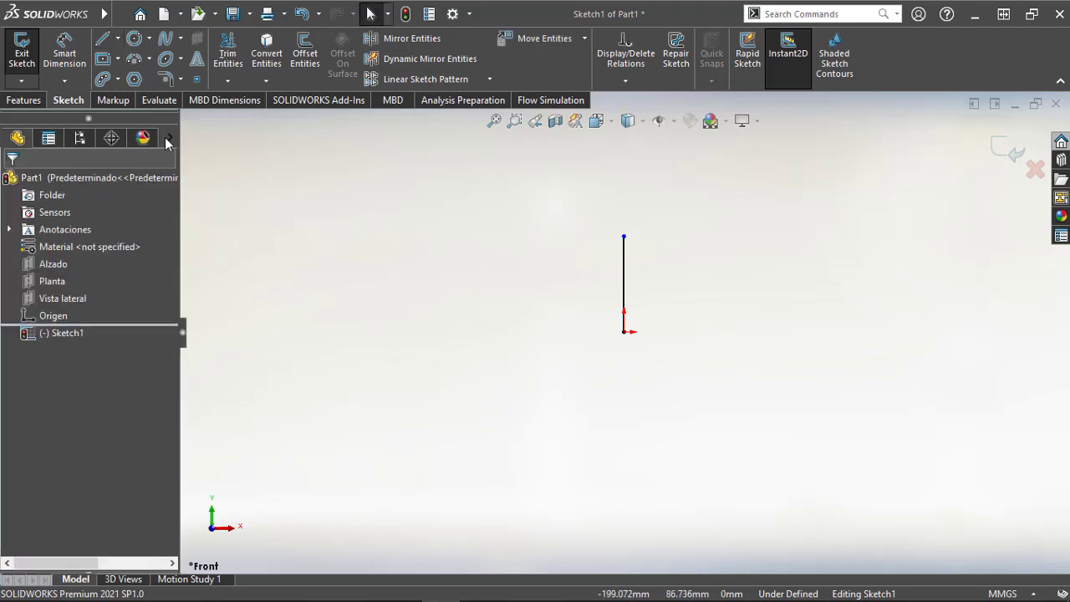
Dimension the vertical line's length and set it to .5 m
left_click(65, 52)
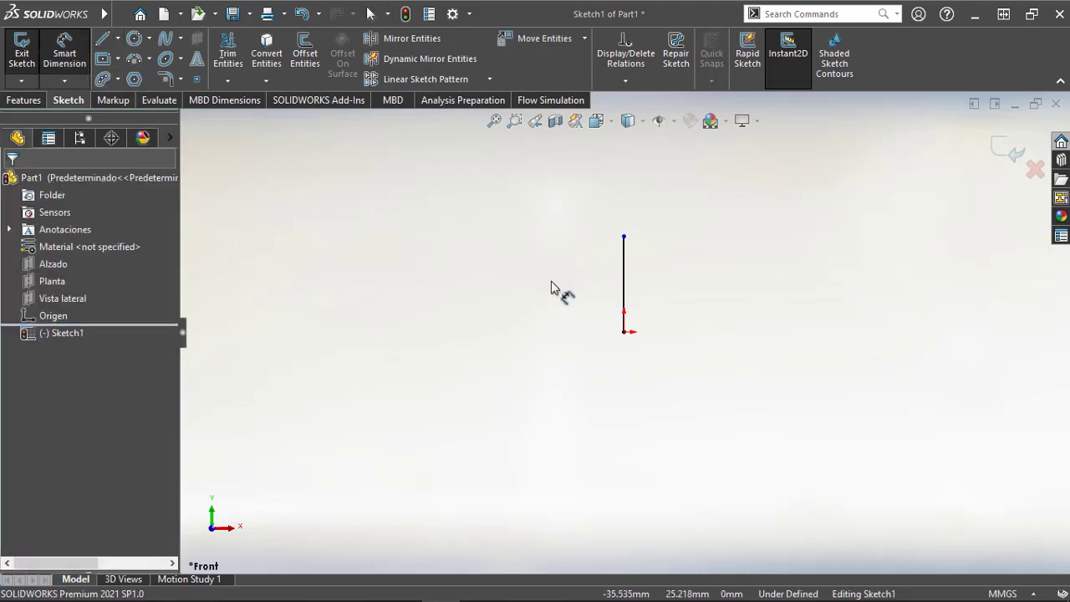
left_click(625, 283)
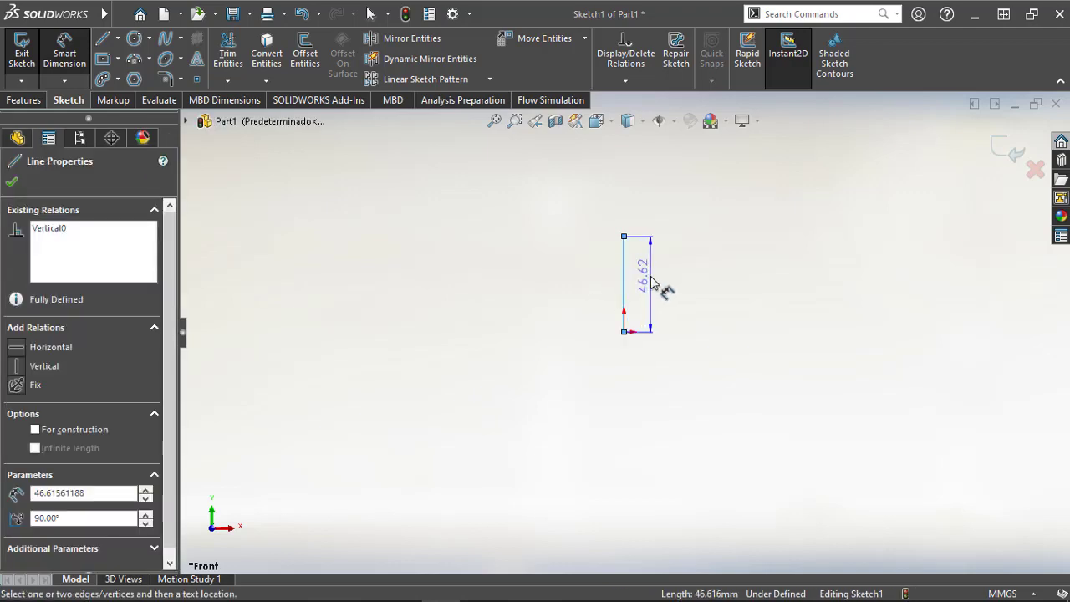
left_click(651, 283)
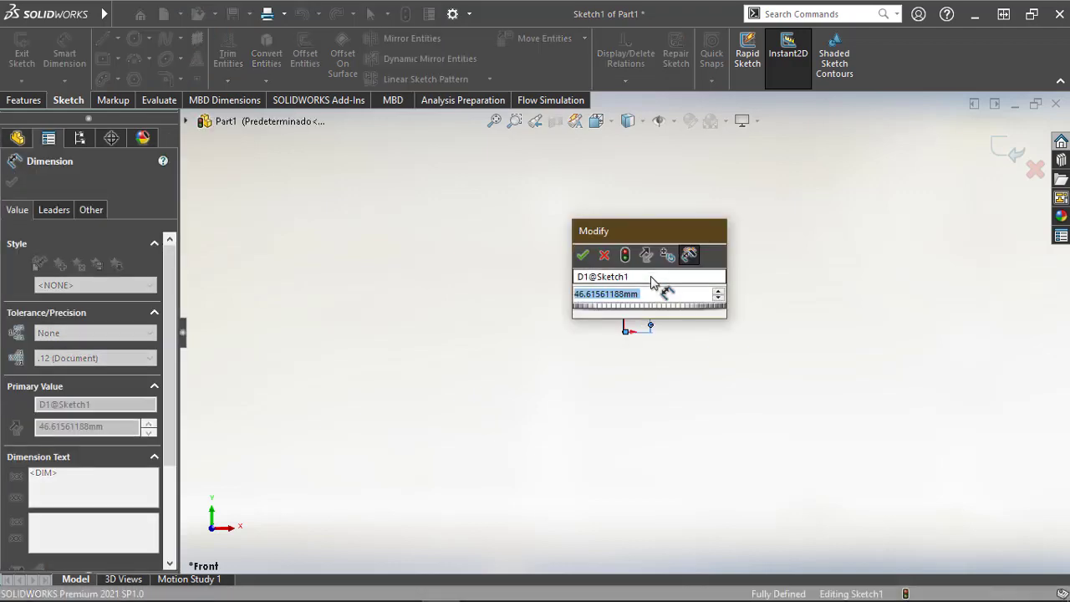
type(".5m")
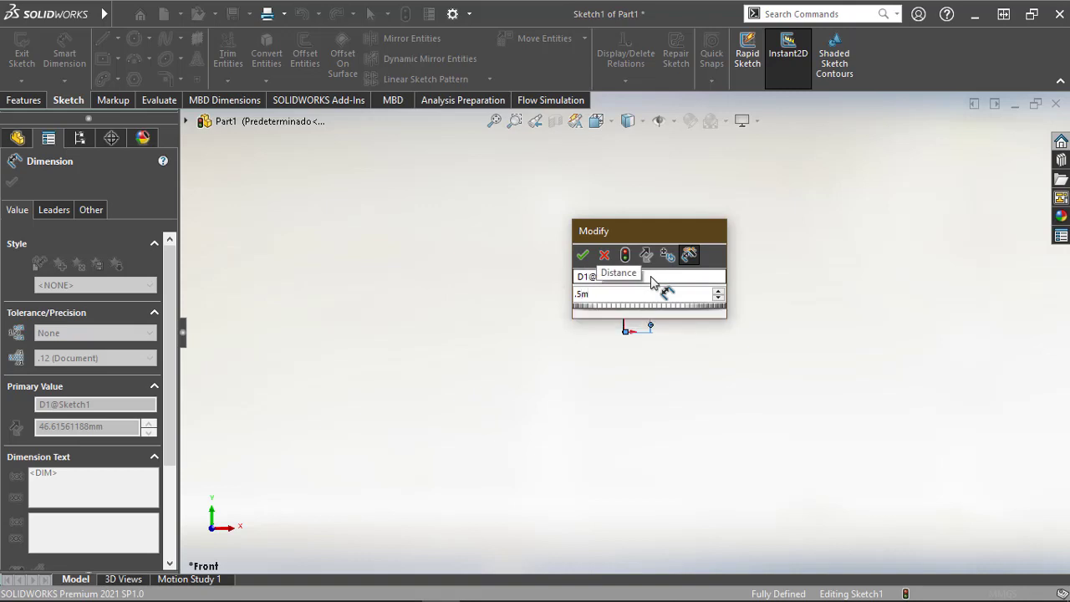
key("Return")
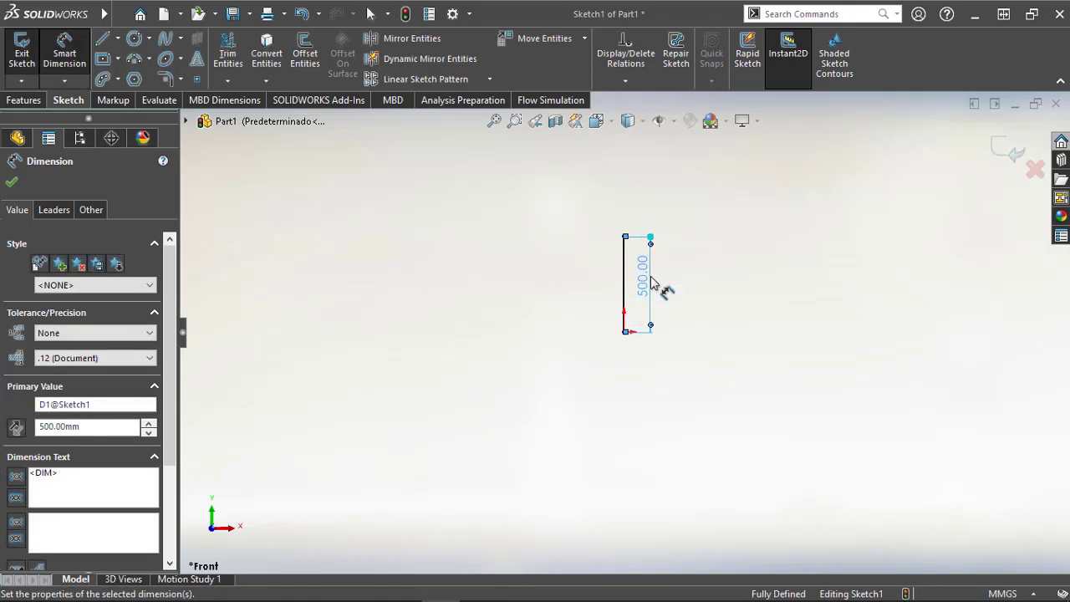
key("Escape")
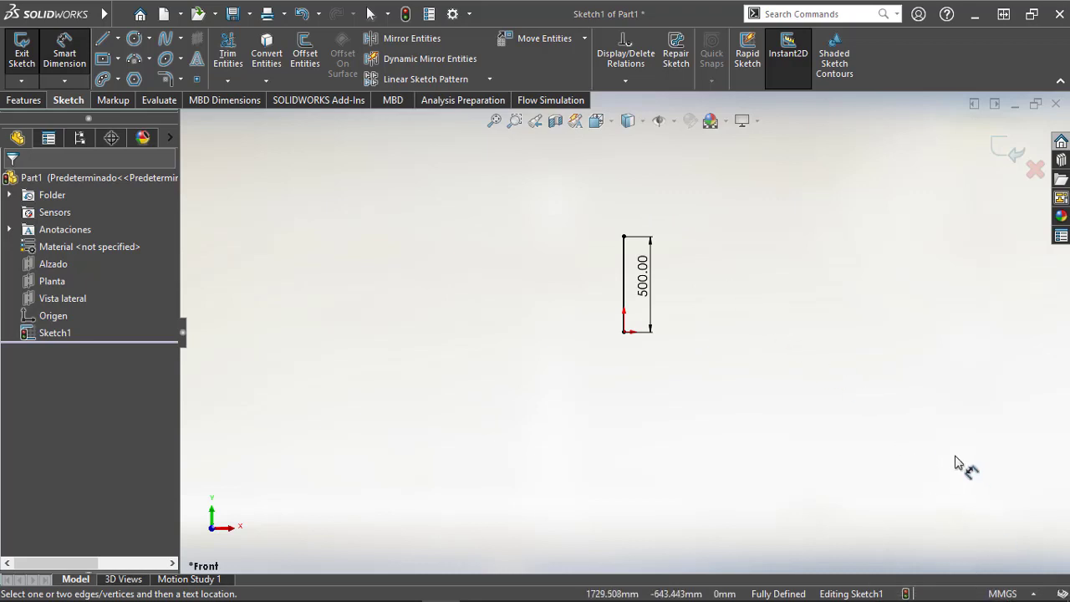
Switch the document units to MKS (meter, kilogram, second)
left_click(1001, 594)
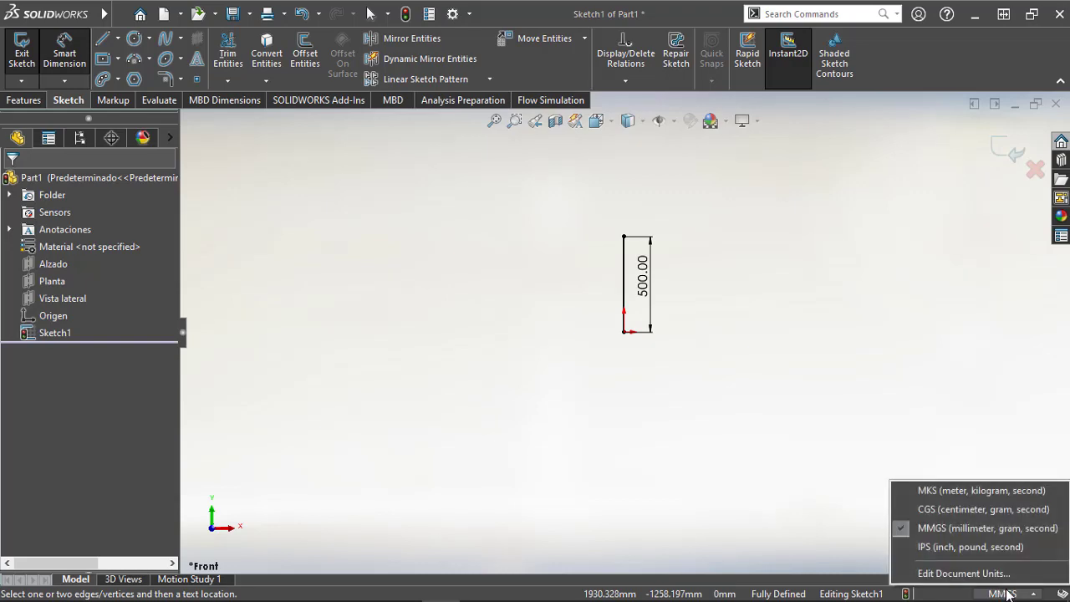
left_click(946, 492)
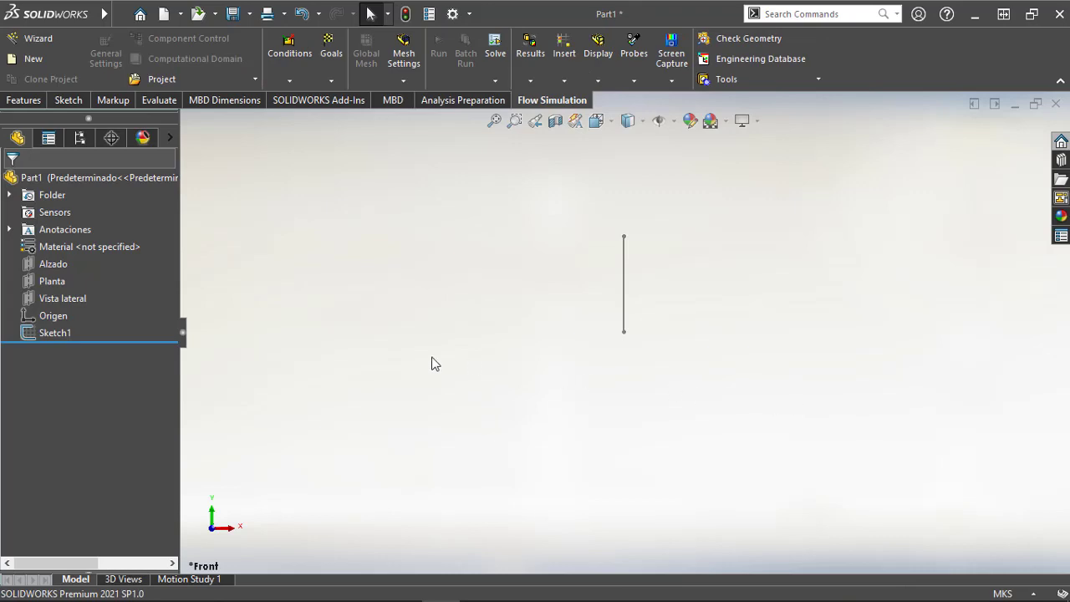
Start an Extruded Boss/Base from the line sketch with a blind depth of .5 m
left_click(53, 334)
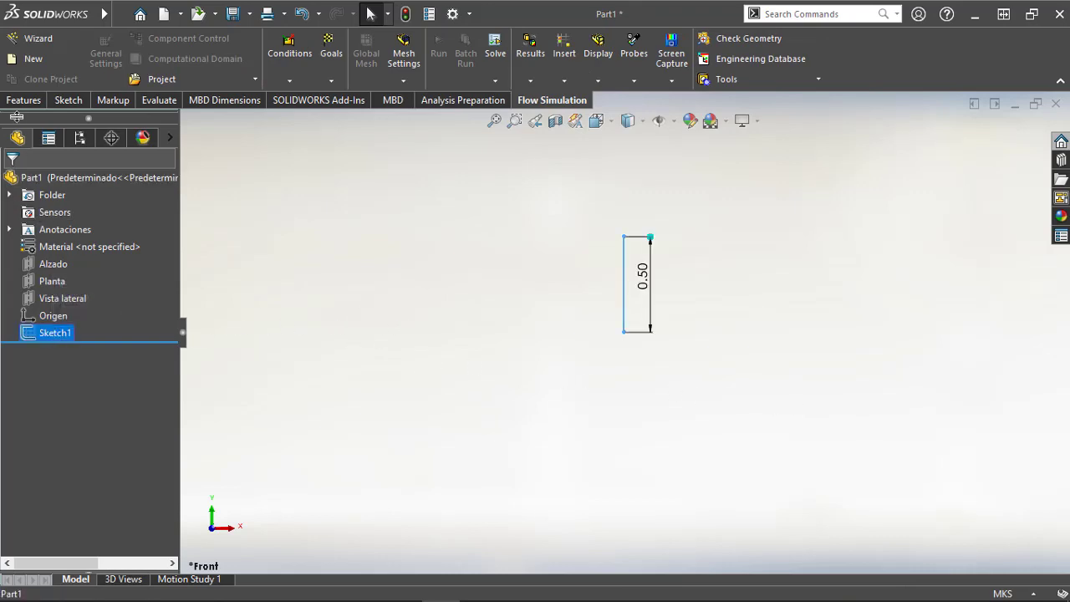
left_click(24, 100)
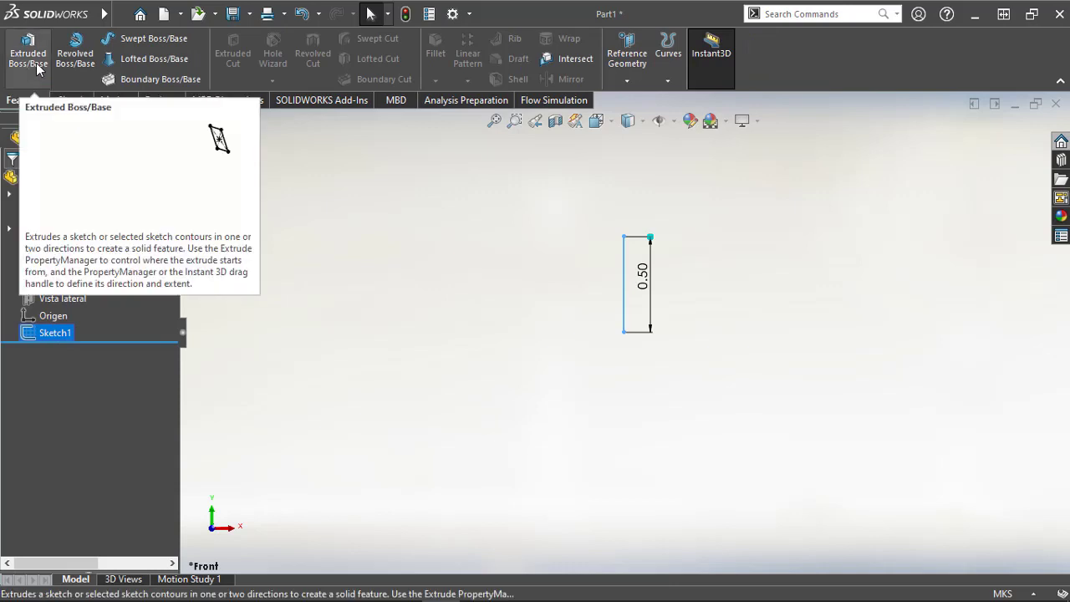
left_click(36, 63)
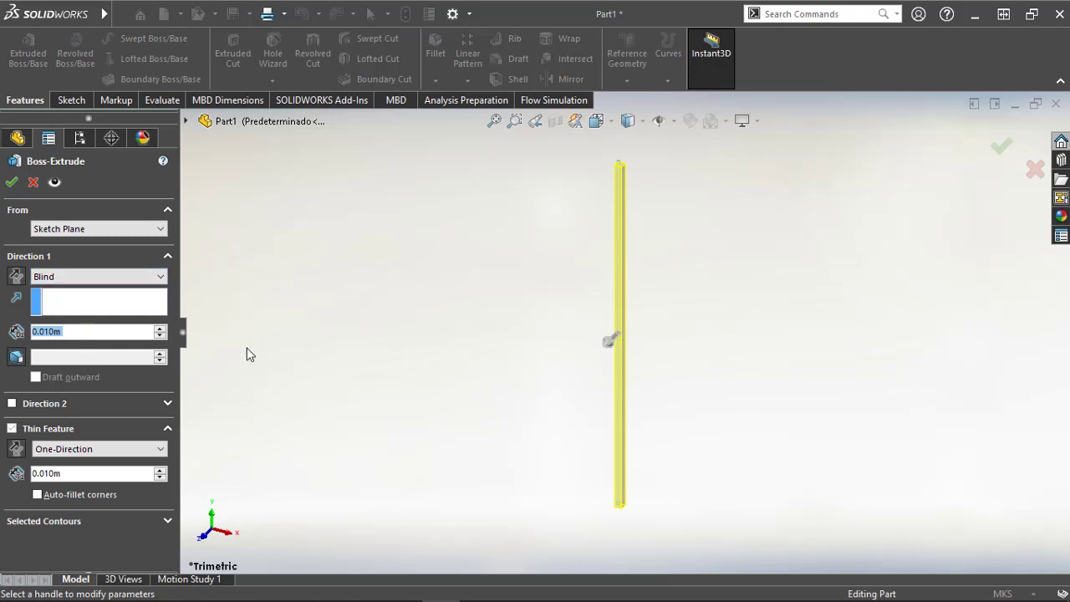
left_click(102, 331)
double_click(94, 332)
type(".5m")
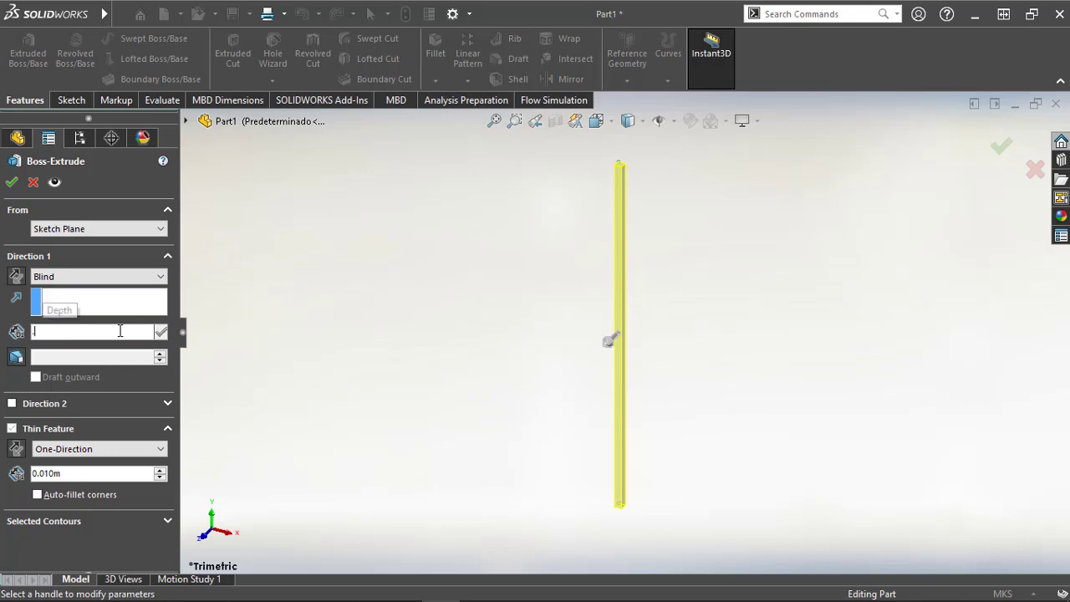
key("Return")
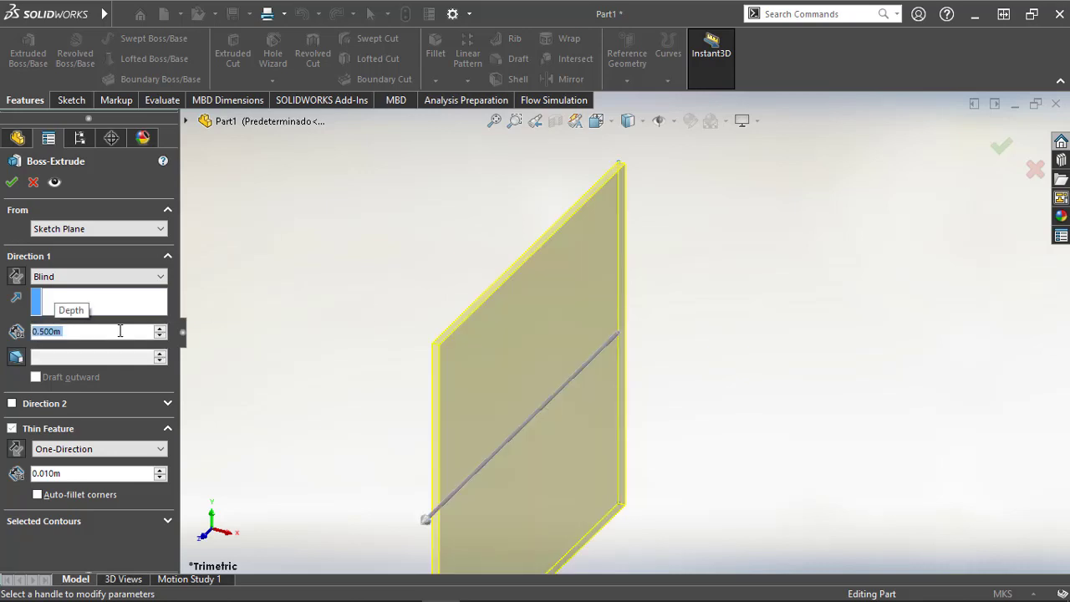
Give the extrusion's thin feature a thickness of 3 cm with the Mid-Plane option, and complete the plate
left_click(70, 473)
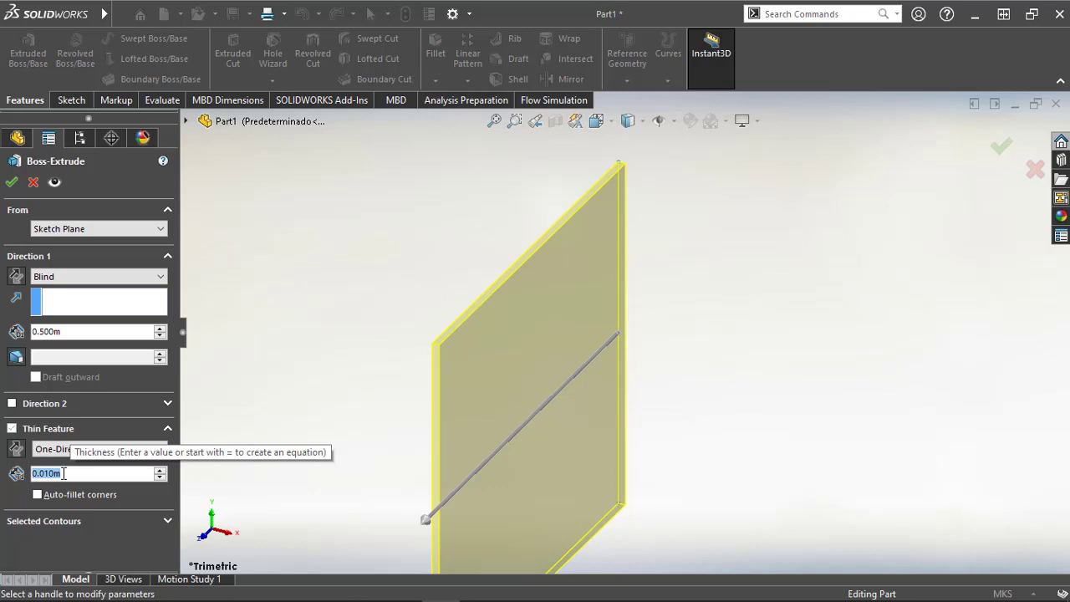
type("3cm")
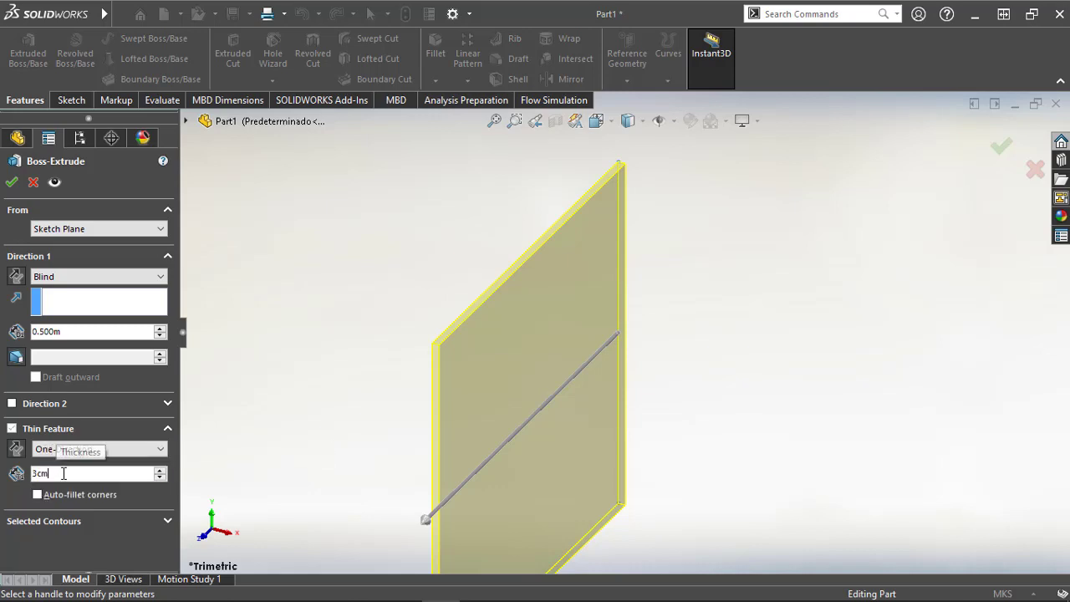
key("Return")
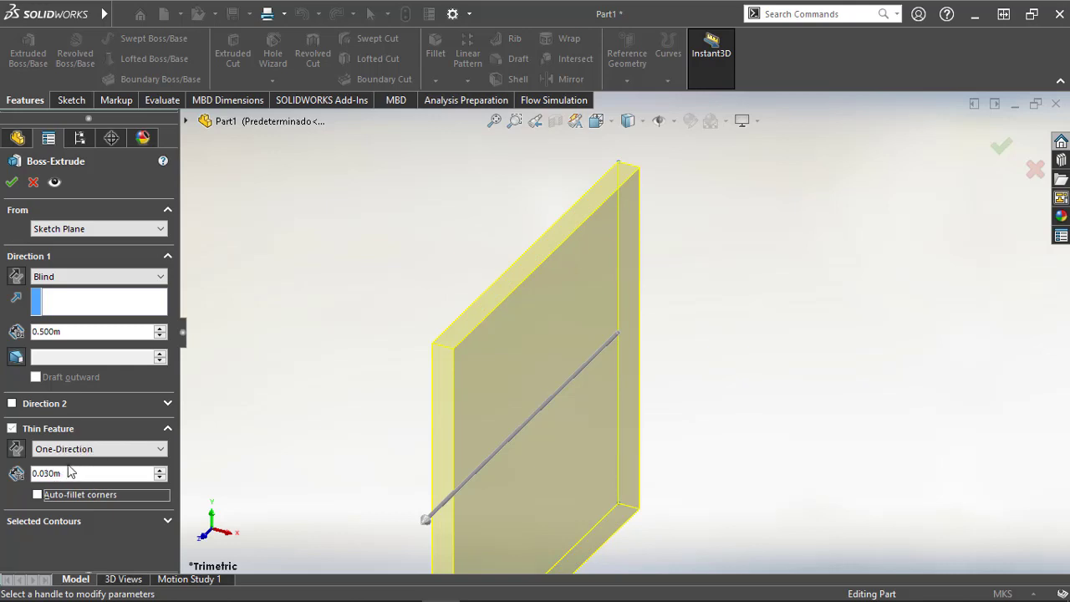
middle_click_drag(367, 392, 344, 394)
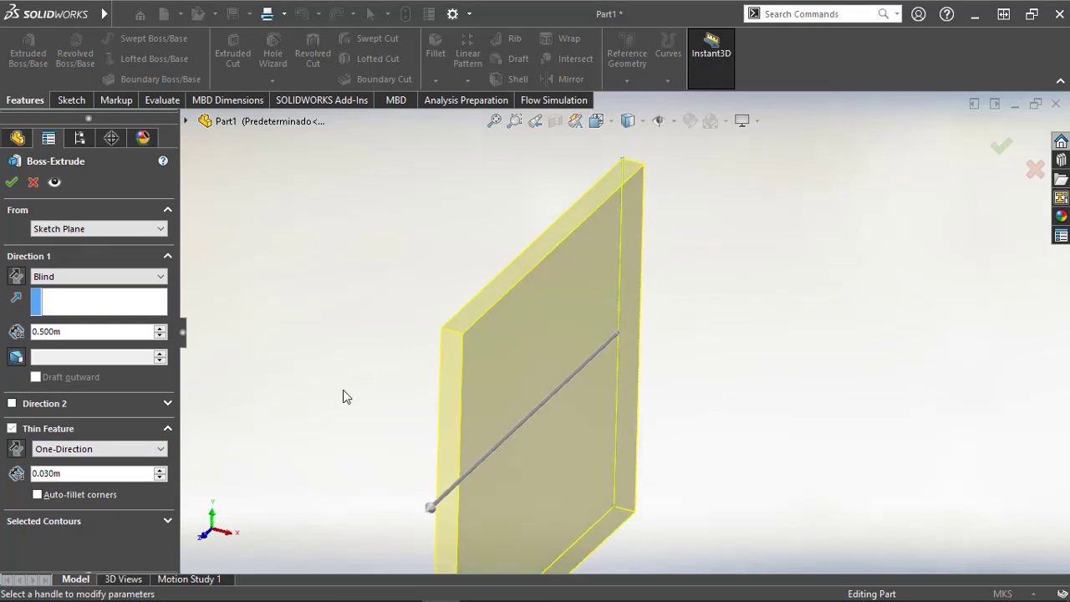
left_click(123, 449)
left_click(105, 476)
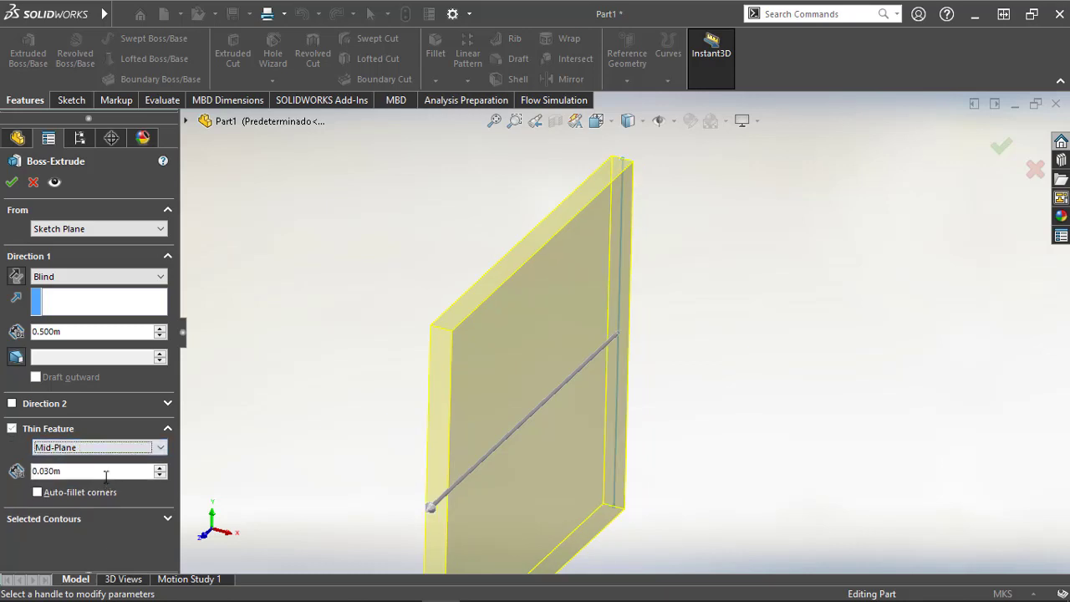
left_click(12, 182)
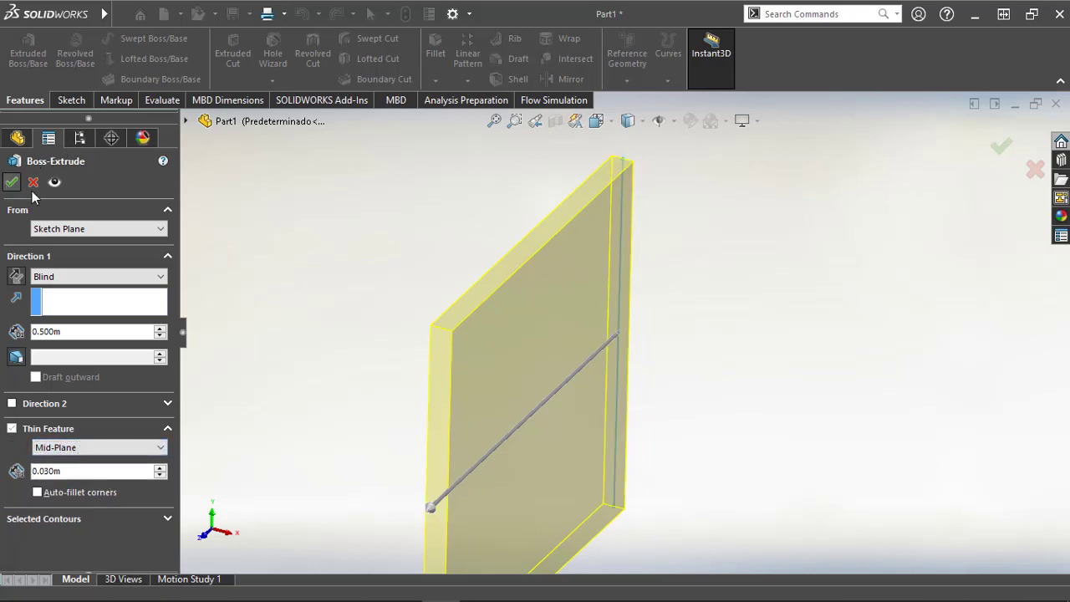
Enable the SOLIDWORKS Simulation add-in
key("ctrl+1")
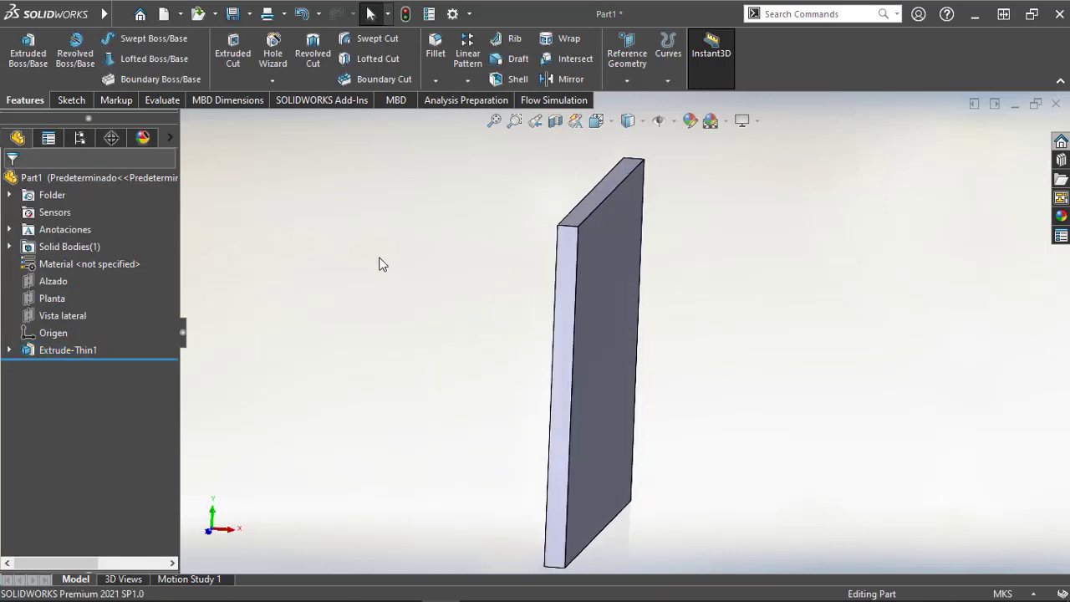
middle_click_drag(480, 265, 433, 304)
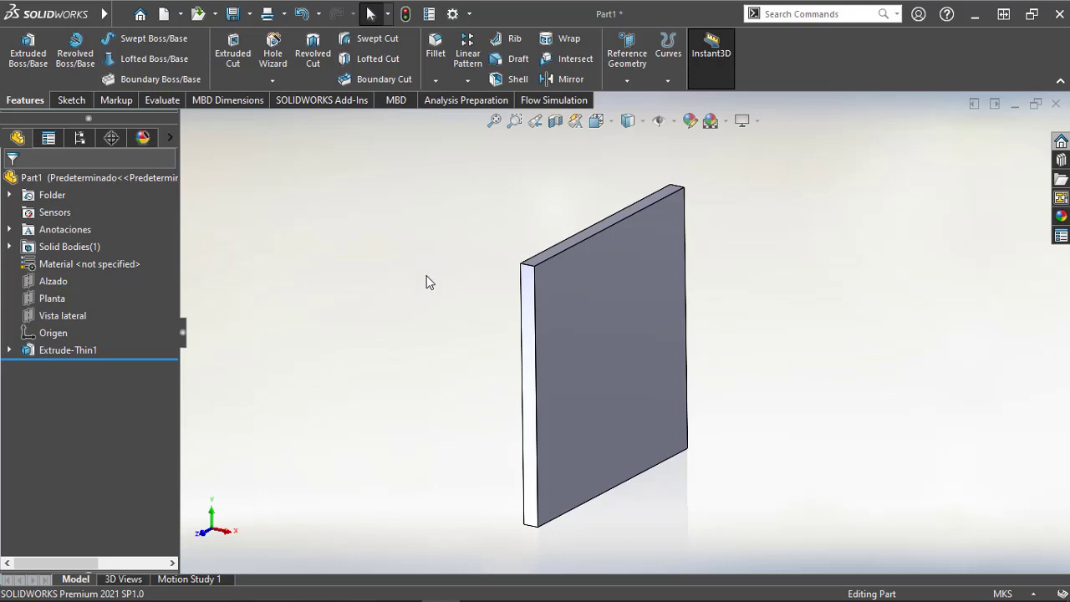
left_click(330, 101)
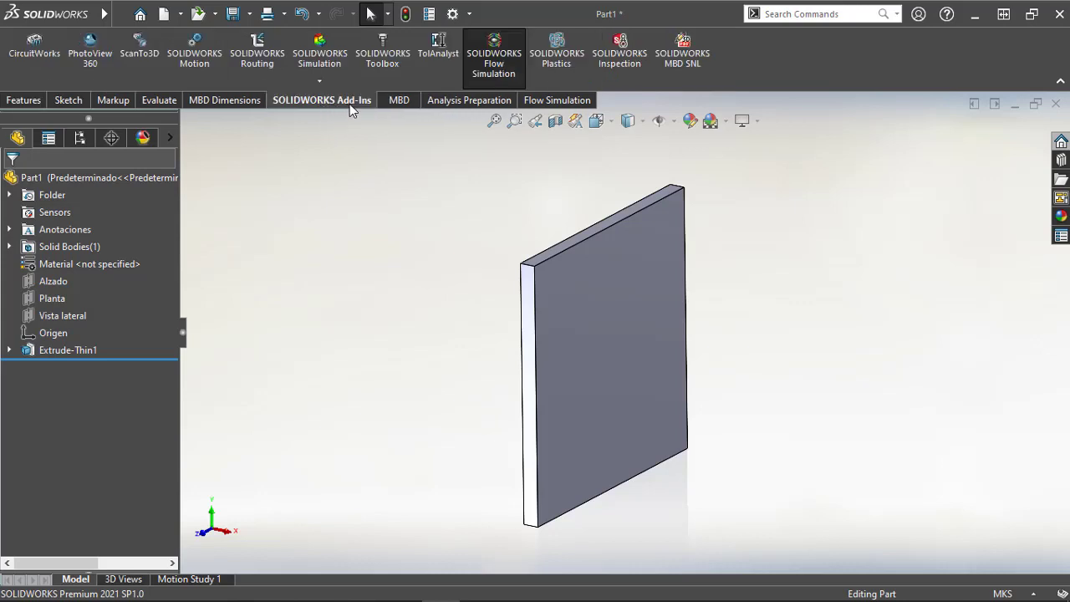
left_click(320, 57)
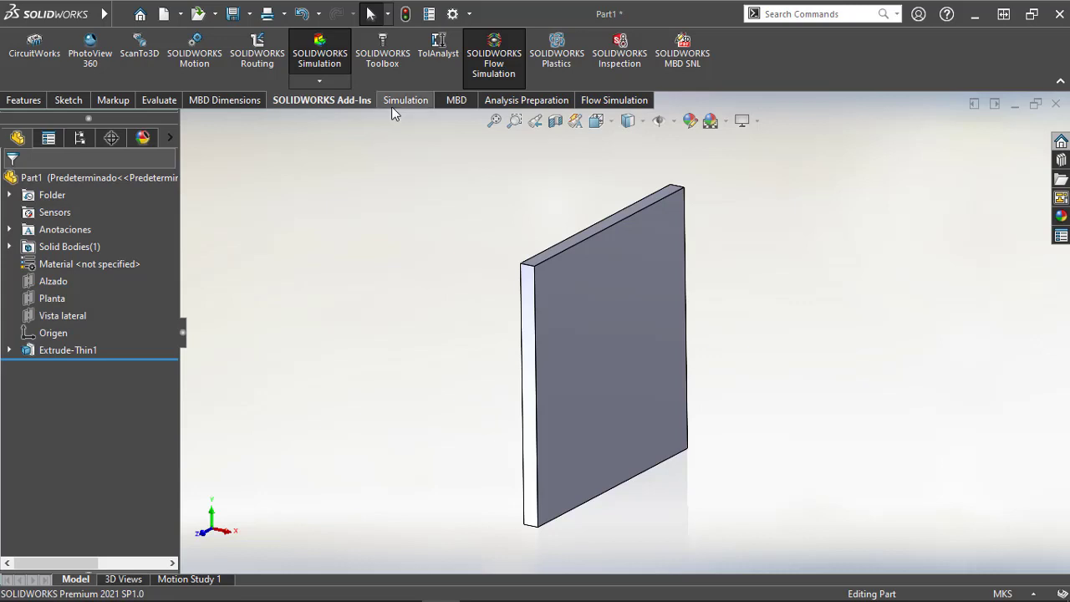
Create a new Thermal study of the plate, keeping the name Thermal 1
left_click(398, 101)
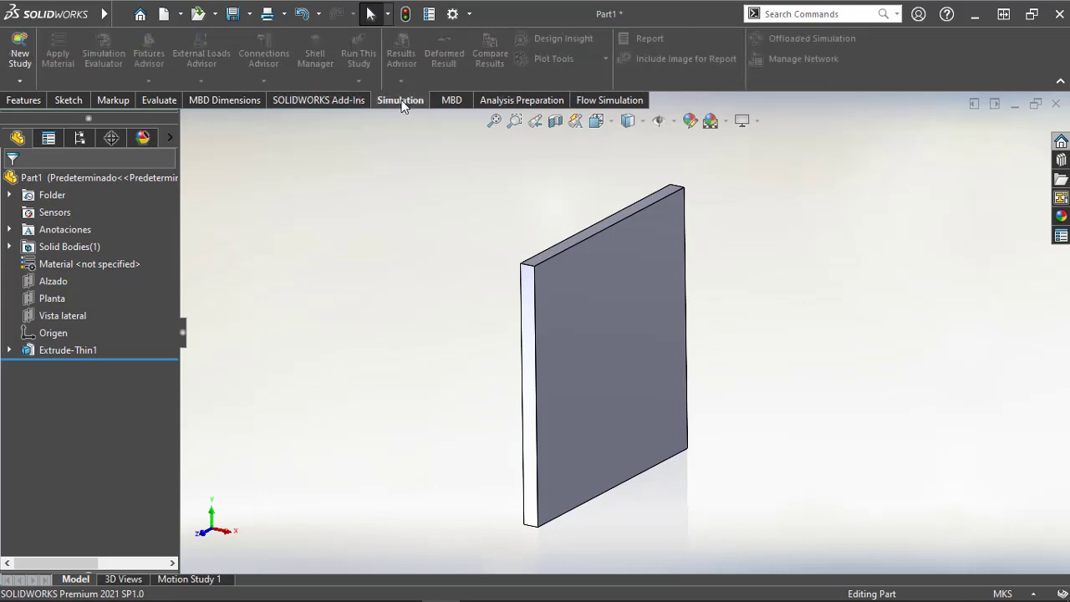
left_click(20, 58)
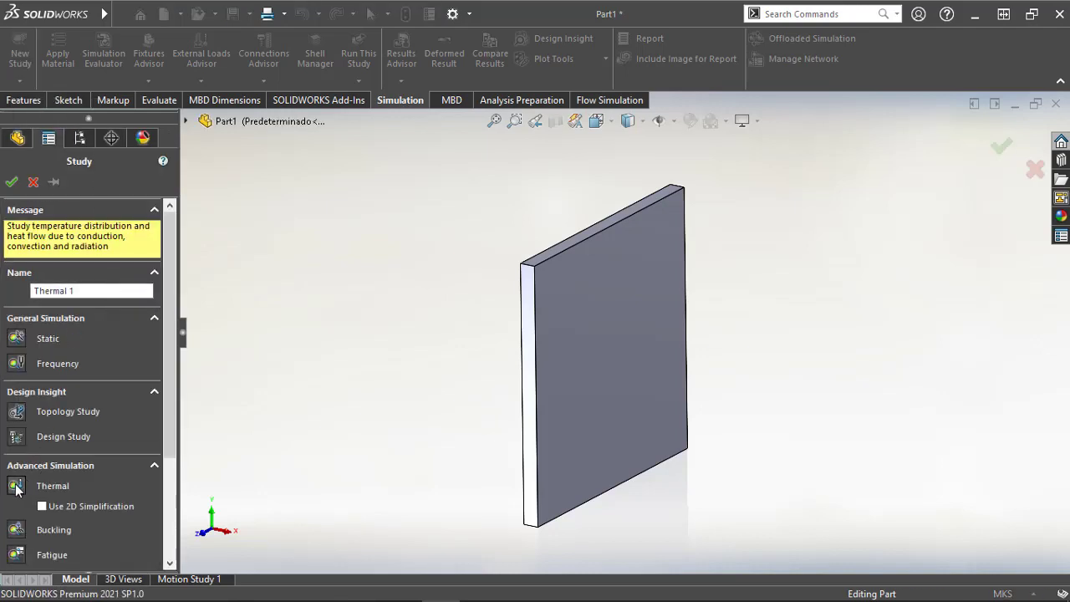
left_click(86, 291)
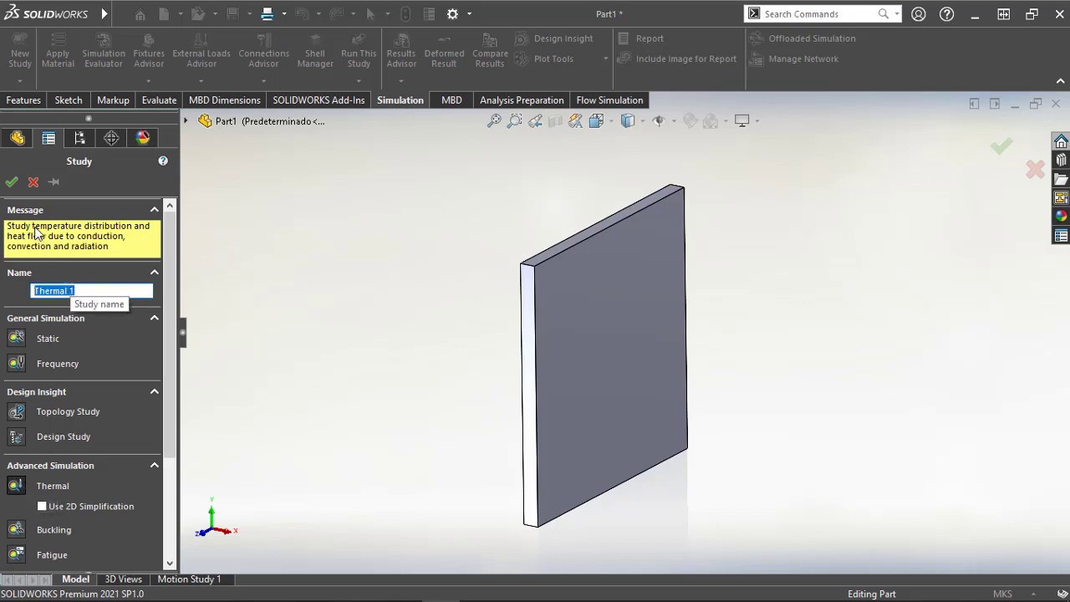
left_click(13, 183)
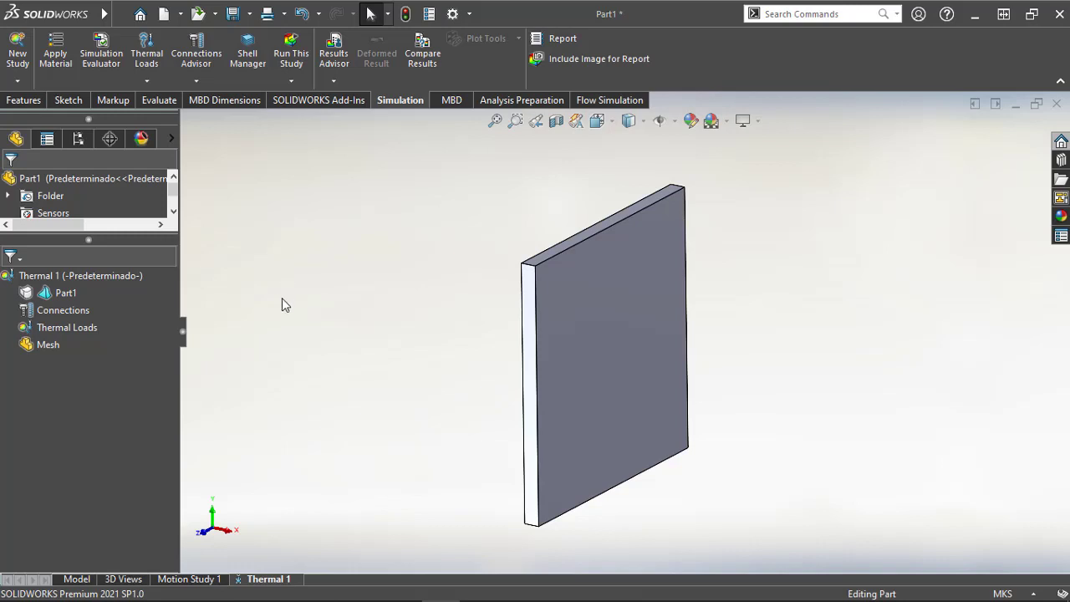
Open the material library for Part1 in the Thermal 1 study
left_click(61, 293)
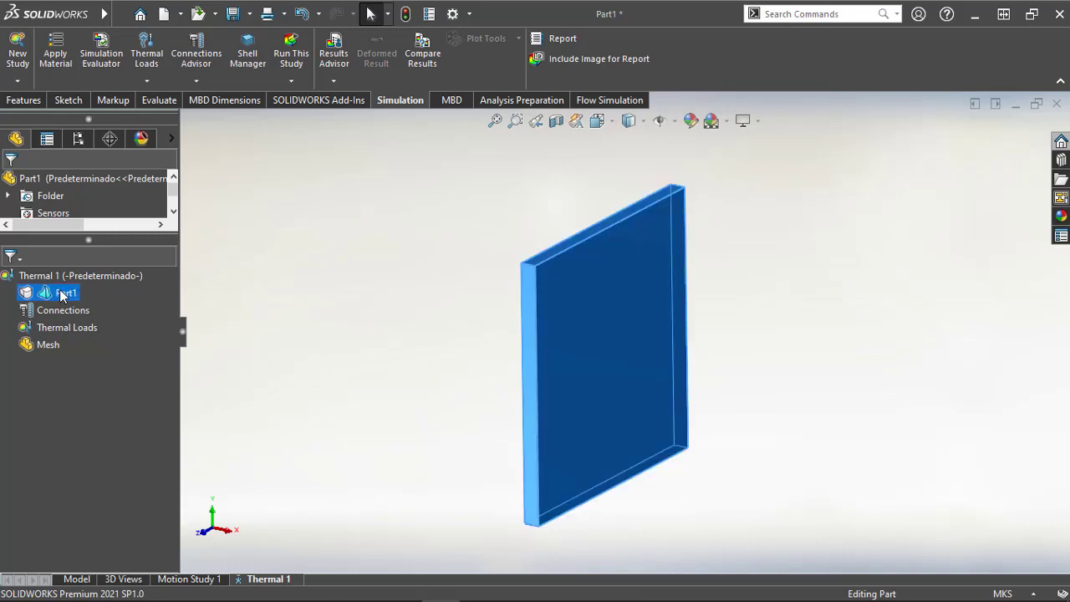
right_click(61, 294)
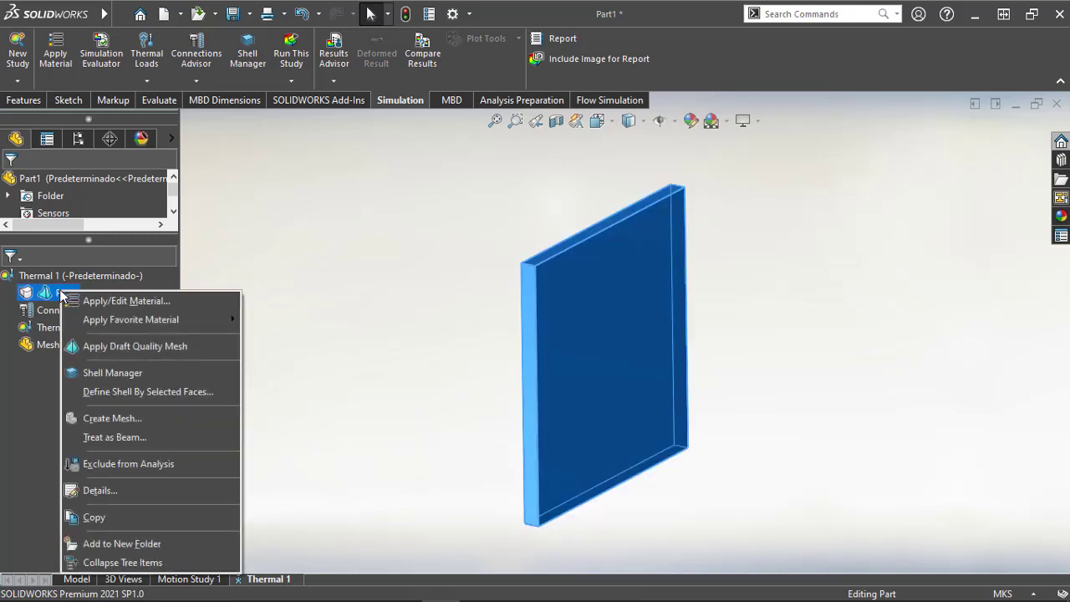
left_click(109, 301)
scroll(126, 238, "up", 1)
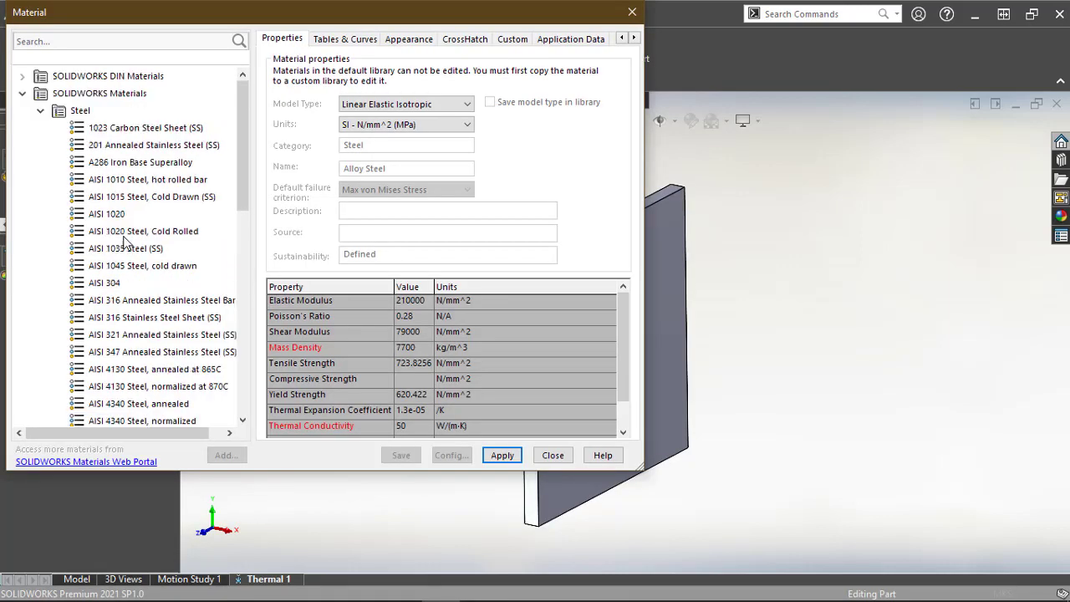
Examine the thermal conductivity and specific heat of Copper among the Copper Alloys in SOLIDWORKS Materials
left_click(42, 112)
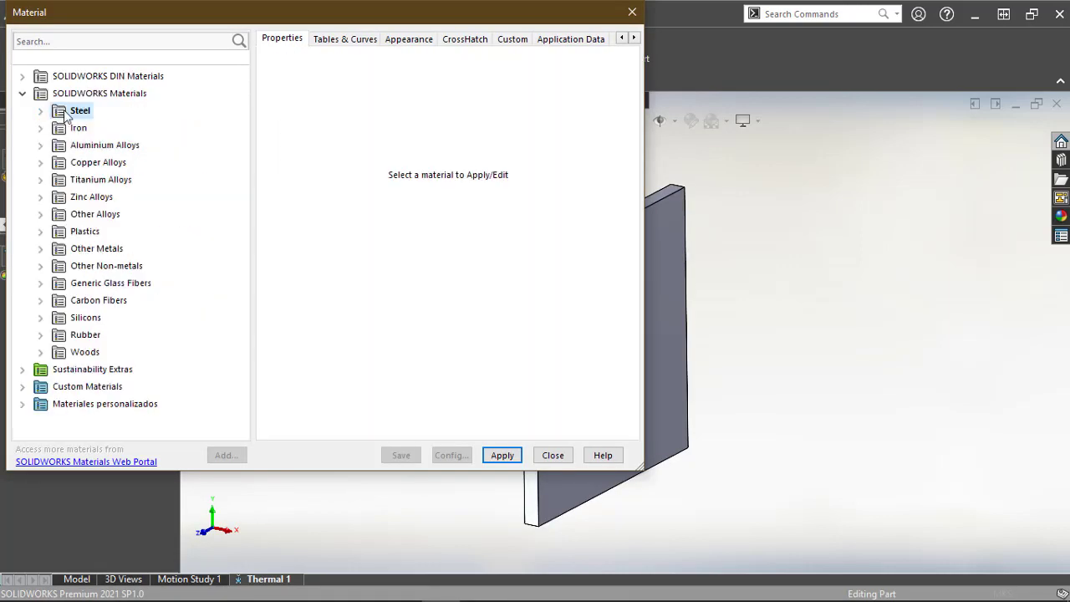
left_click(41, 163)
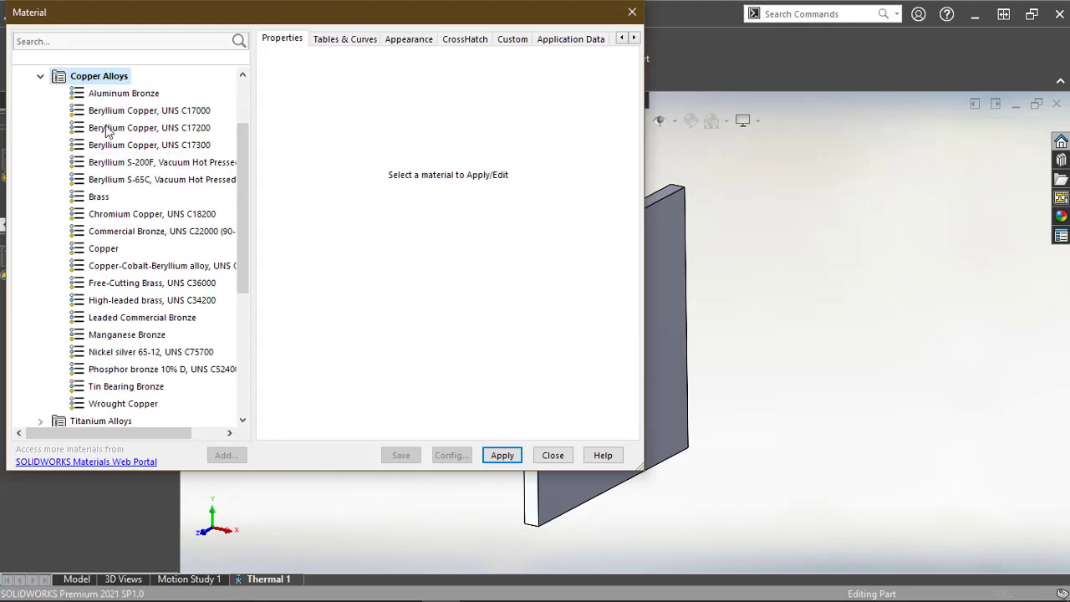
left_click(115, 248)
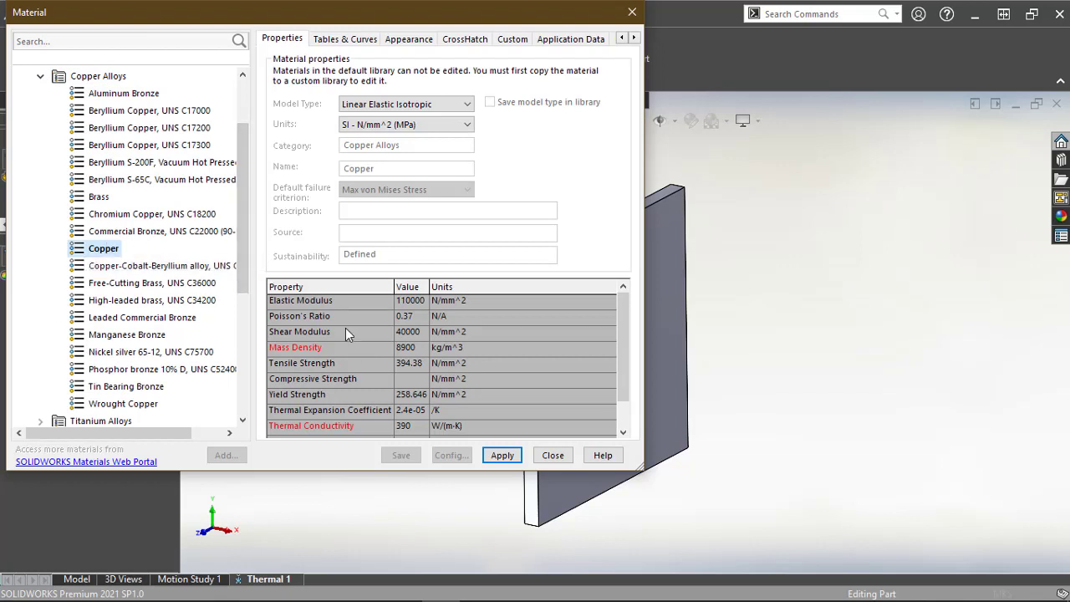
left_click_drag(620, 361, 622, 391)
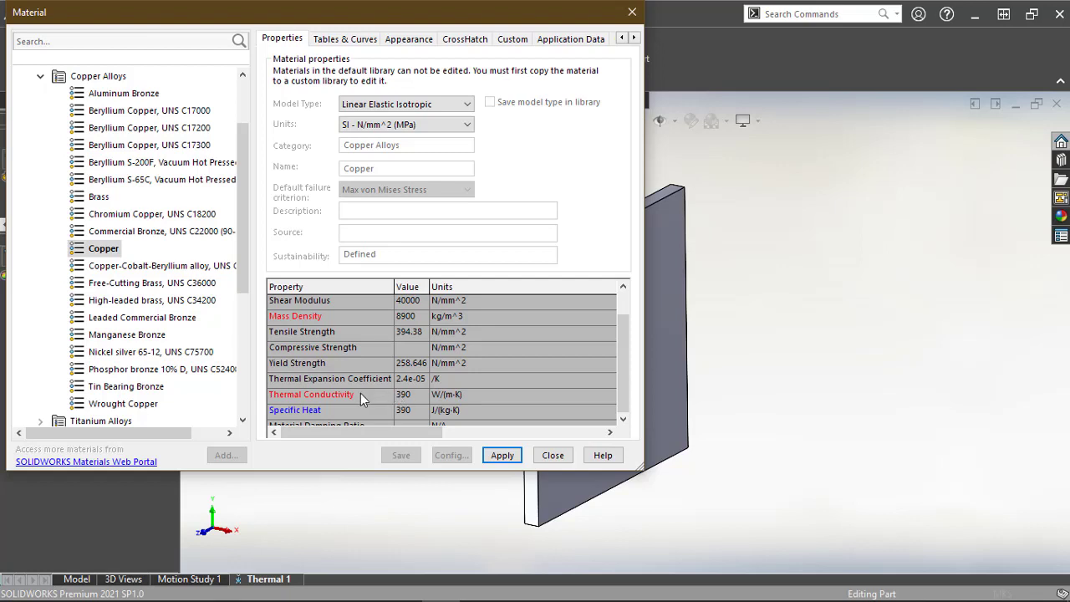
right_click(99, 249)
left_click(102, 253)
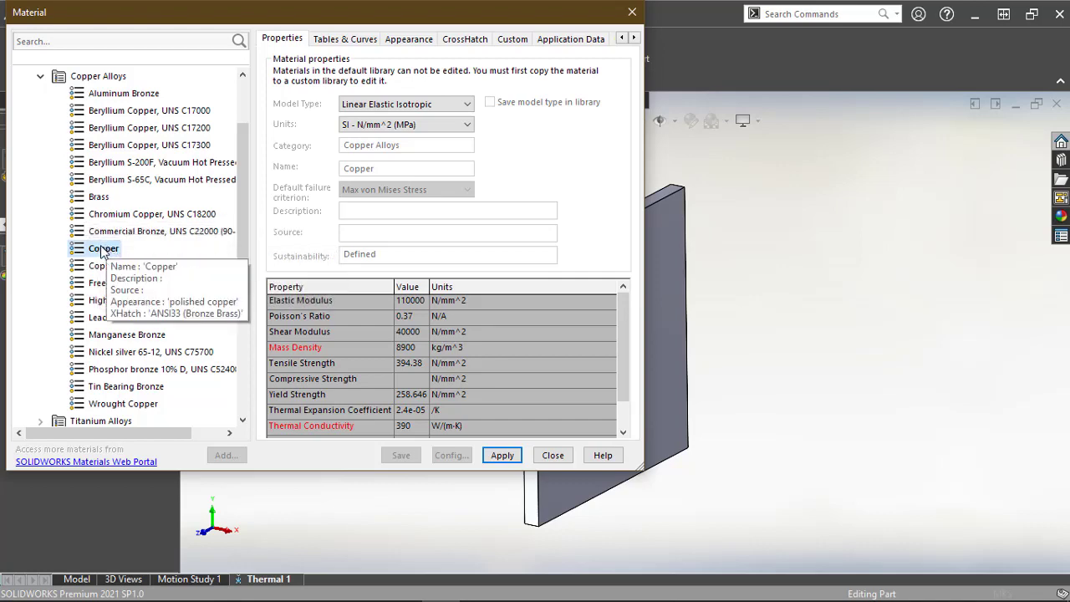
Create a new material library named MaterialesYoutube in the Custom Materials folder
scroll(101, 246, "up", 2)
left_click(194, 97)
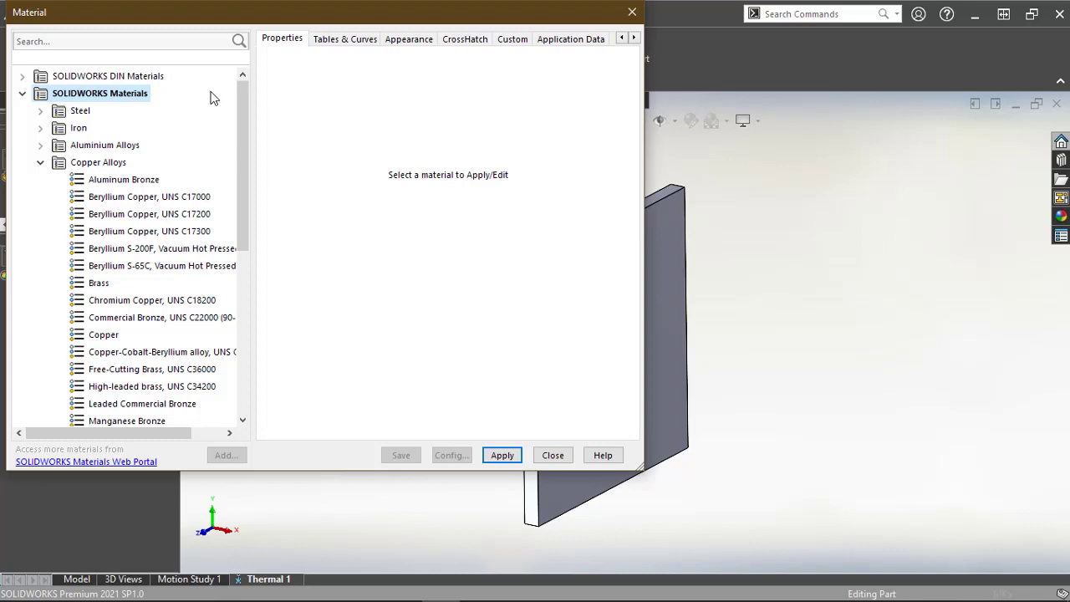
right_click(212, 97)
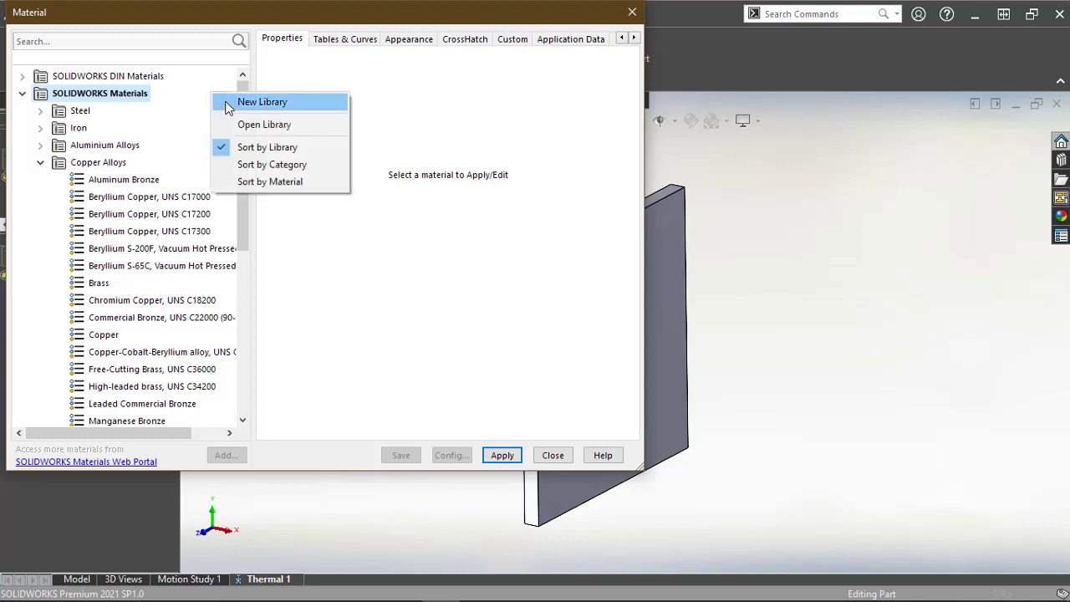
left_click(261, 102)
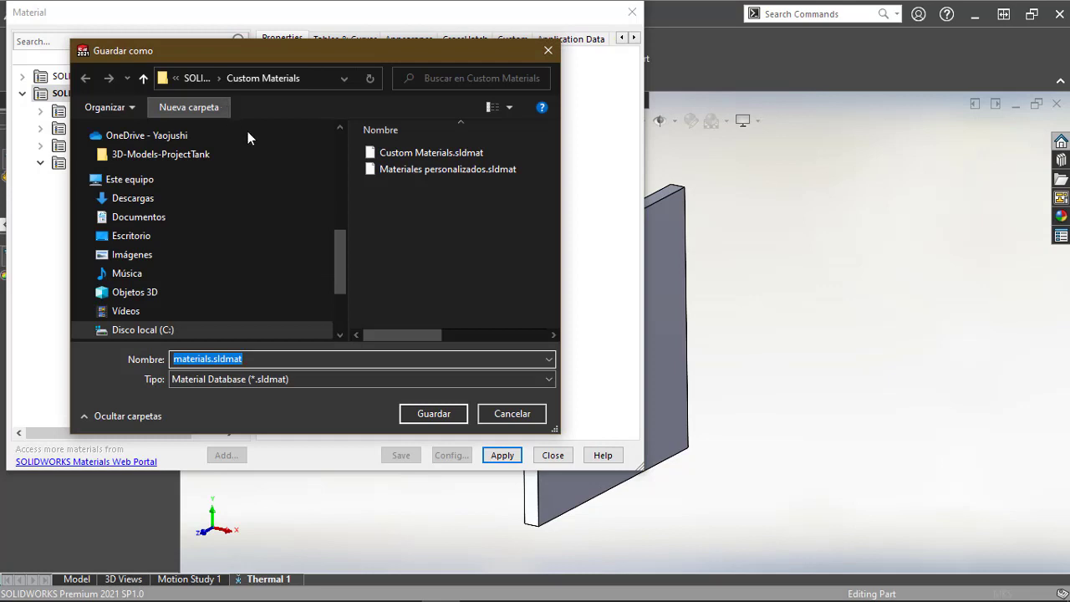
left_click(393, 358)
left_click_drag(326, 364, 155, 339)
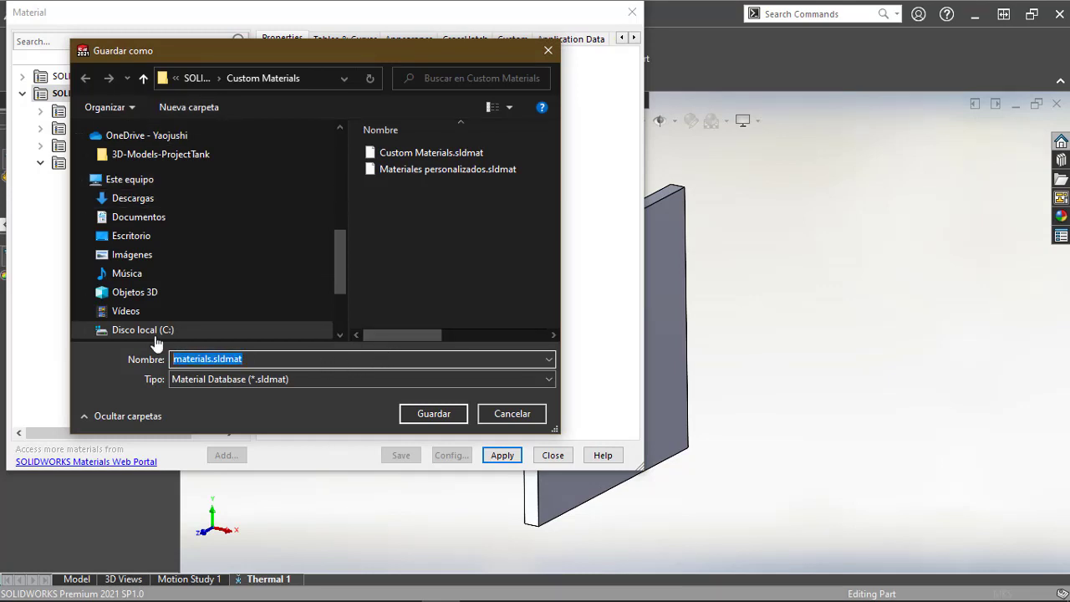
type("Mate")
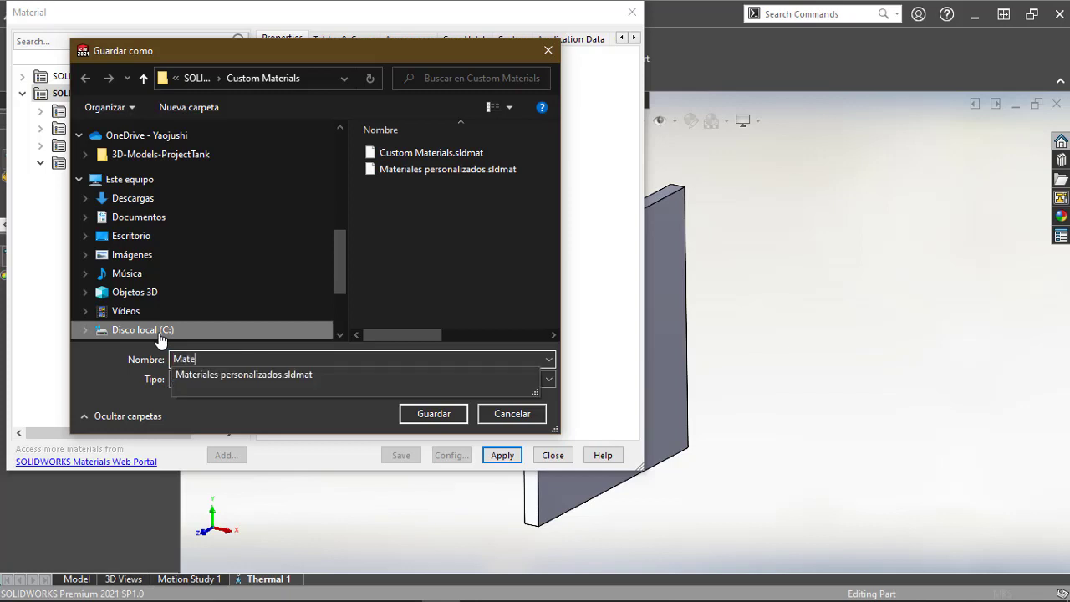
type("rial")
type("esYO")
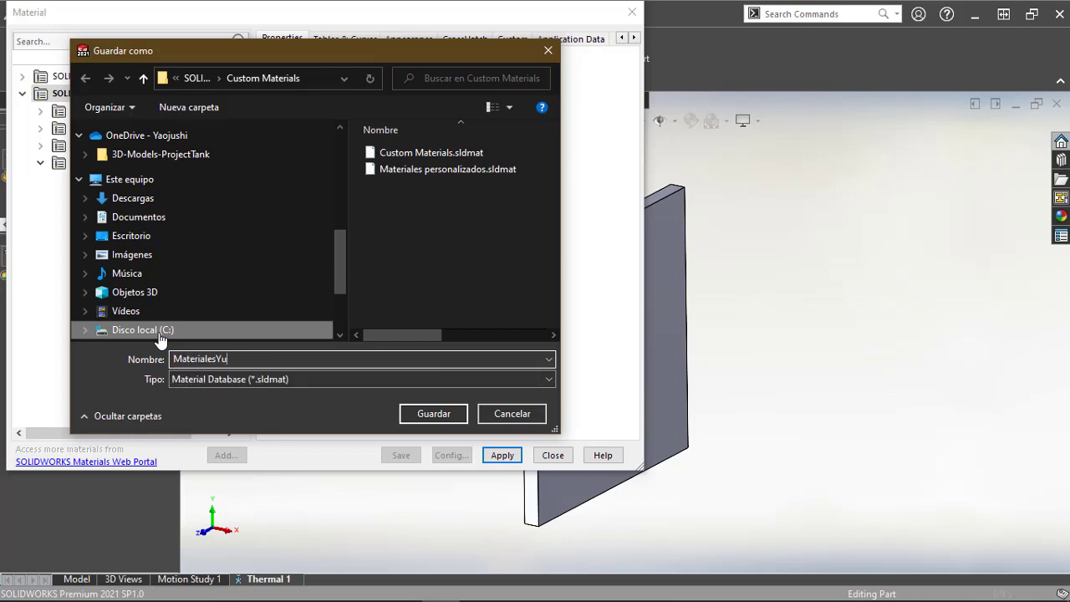
type("utube")
left_click(434, 413)
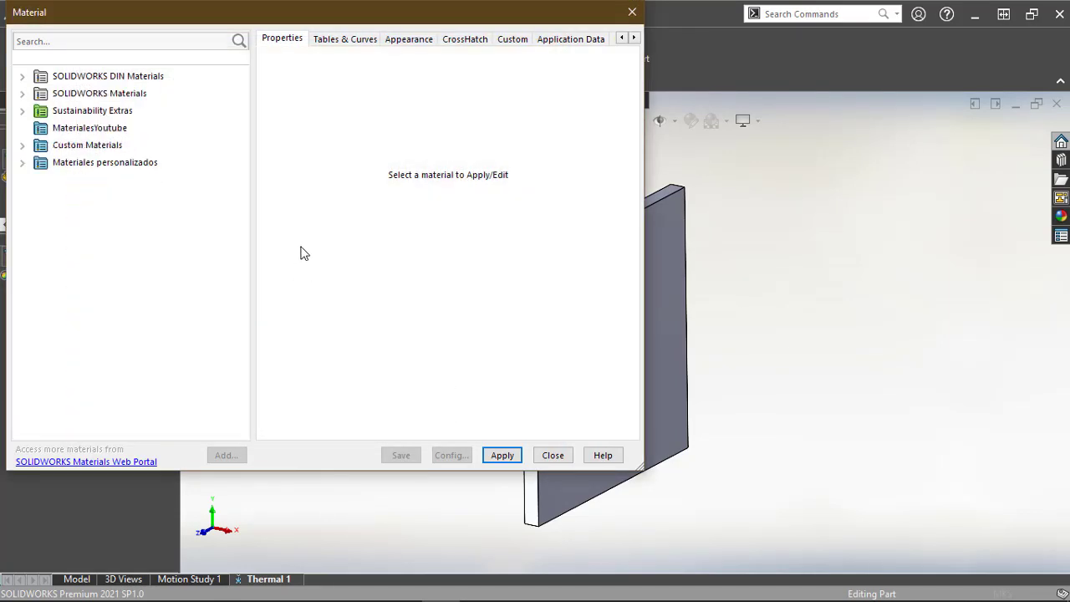
Add a category named Metales to the MaterialesYoutube library
left_click(46, 130)
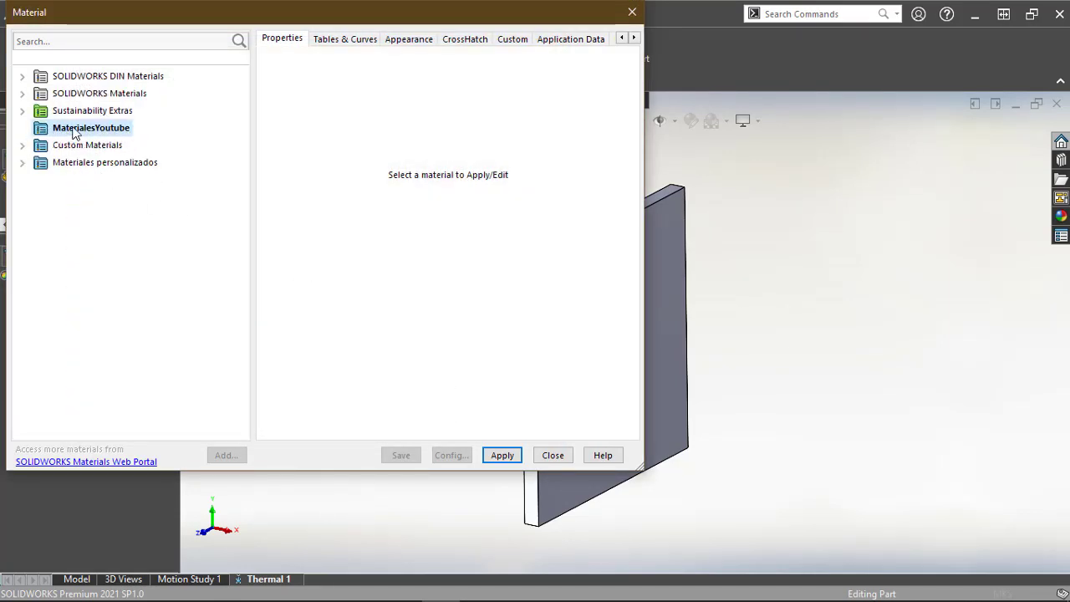
right_click(73, 133)
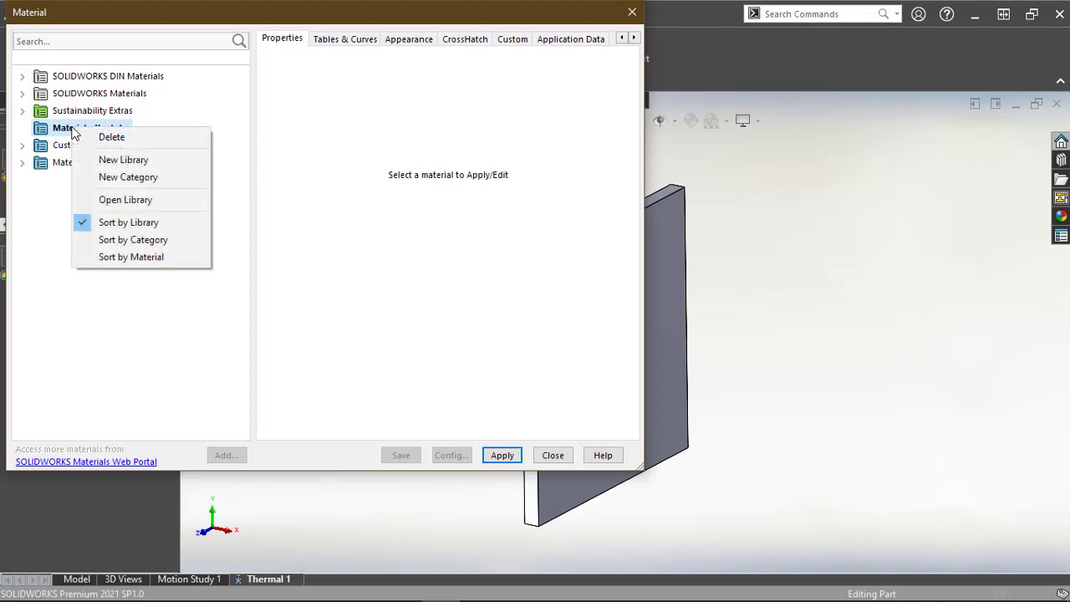
left_click(106, 178)
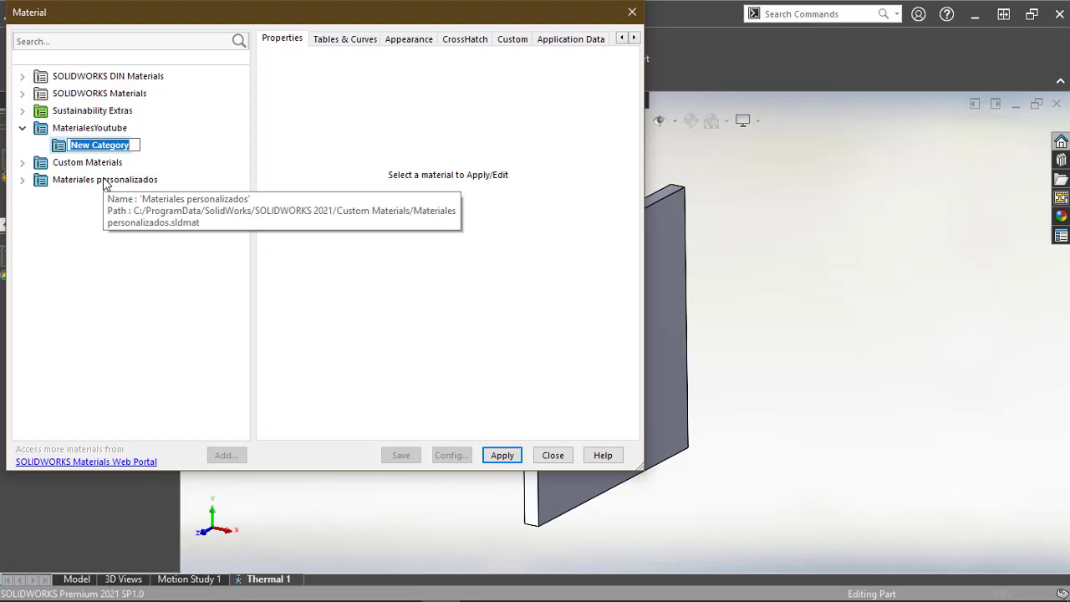
type("tales")
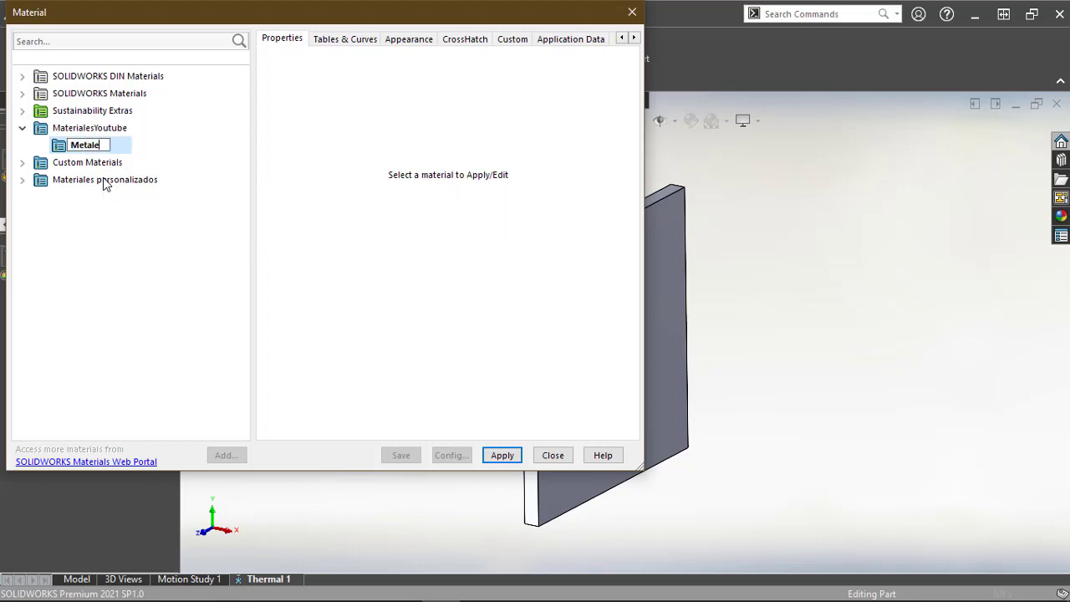
key("Return")
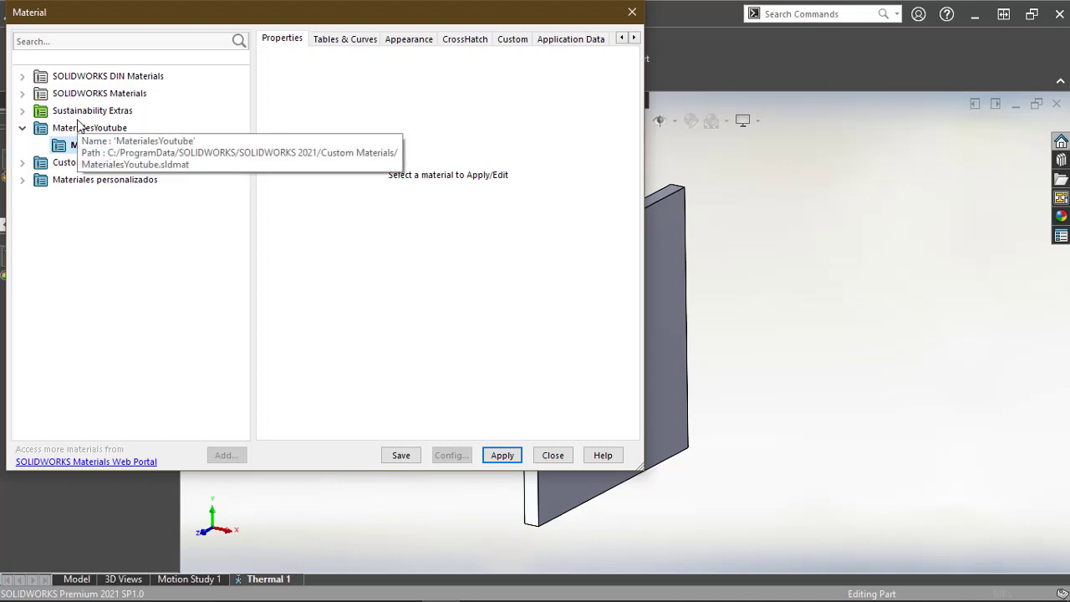
Copy Copper from the Copper Alloys of SOLIDWORKS Materials and paste it into the Metales category
left_click(23, 94)
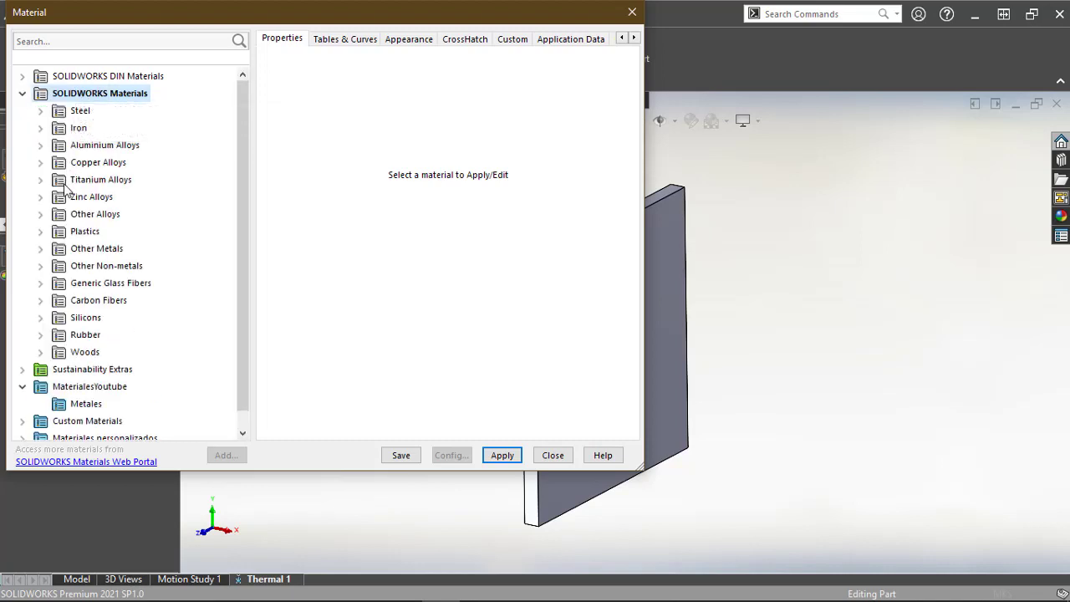
left_click(41, 164)
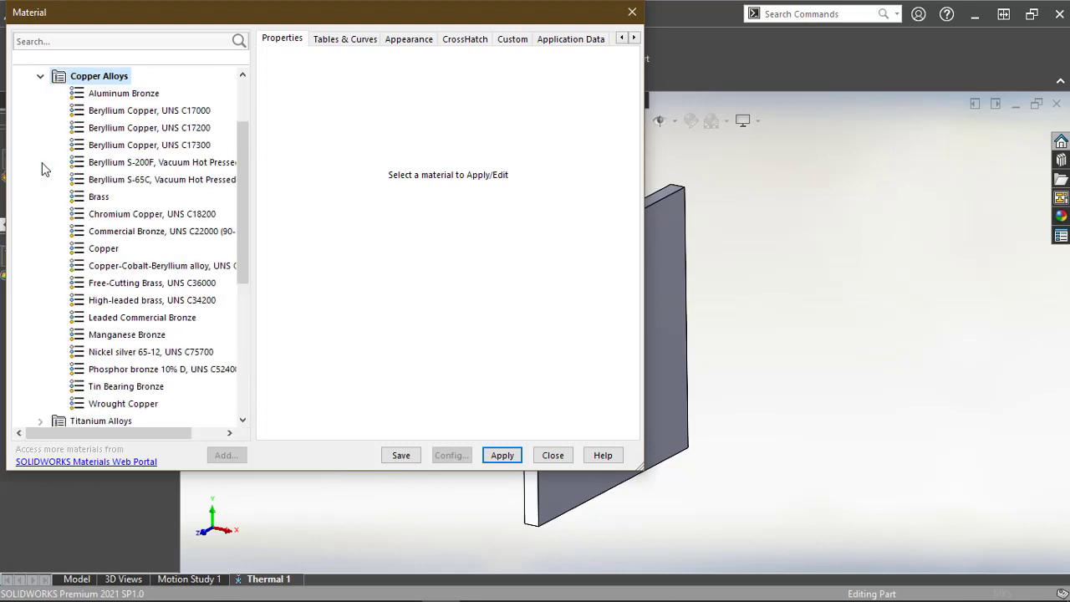
left_click(101, 251)
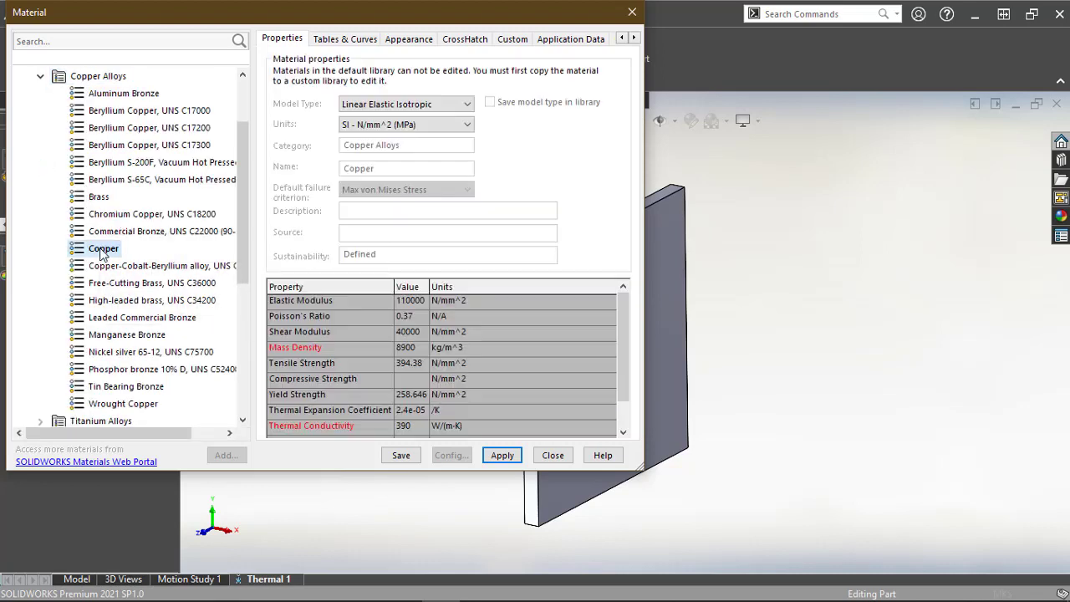
right_click(101, 254)
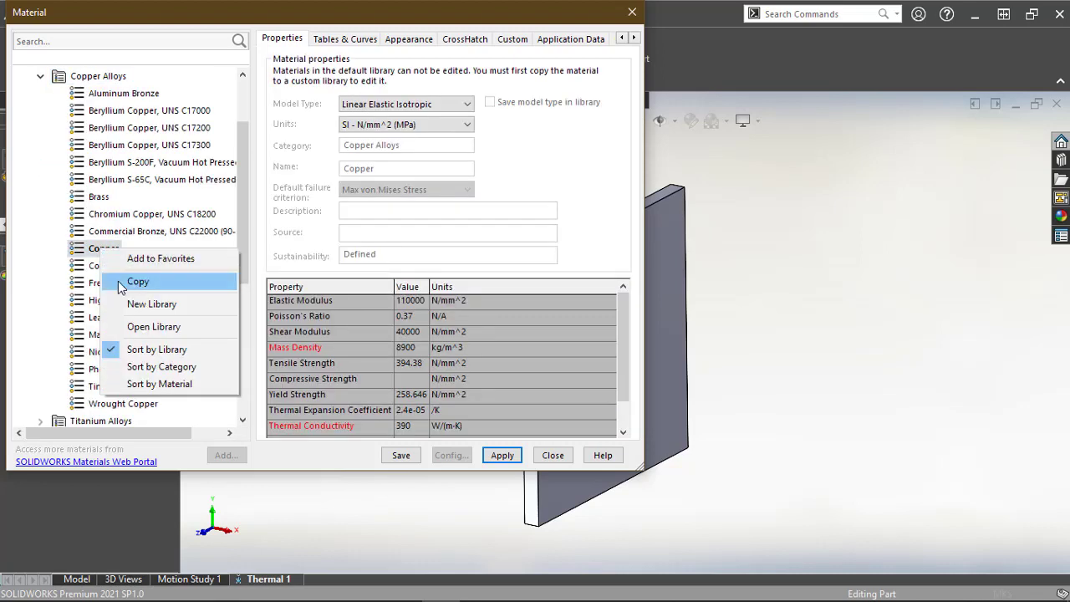
left_click(122, 285)
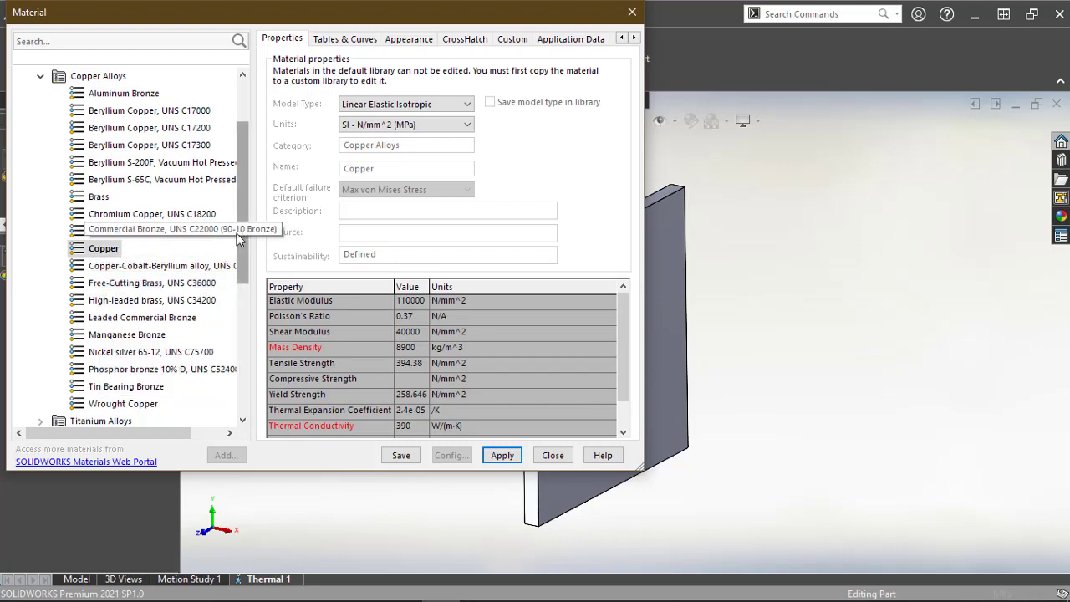
scroll(238, 318, "down", 3)
scroll(238, 318, "down", 2)
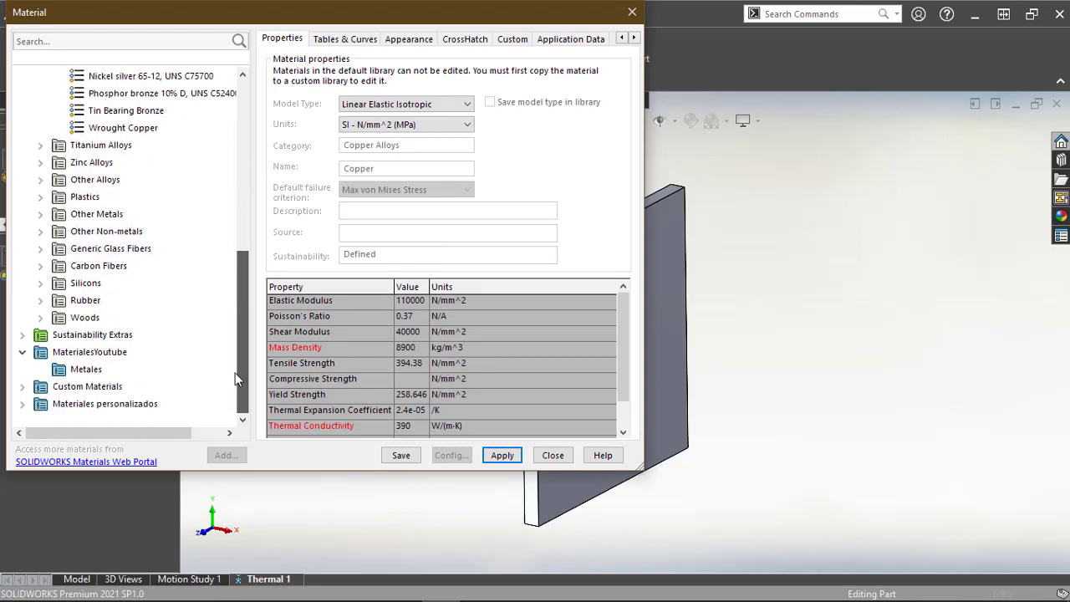
left_click(90, 354)
left_click(84, 370)
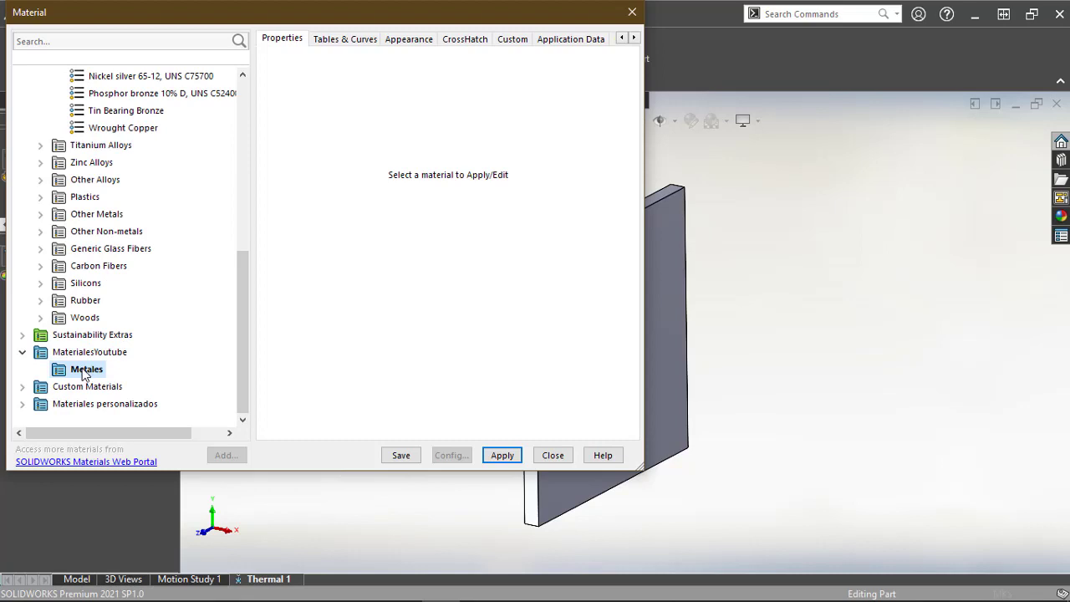
right_click(84, 372)
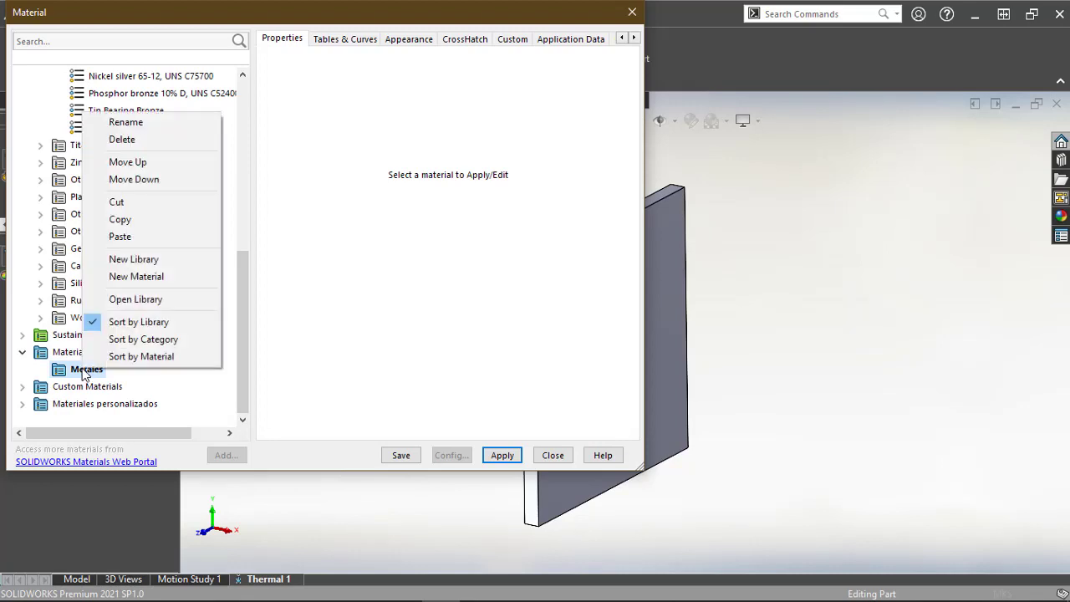
left_click(125, 239)
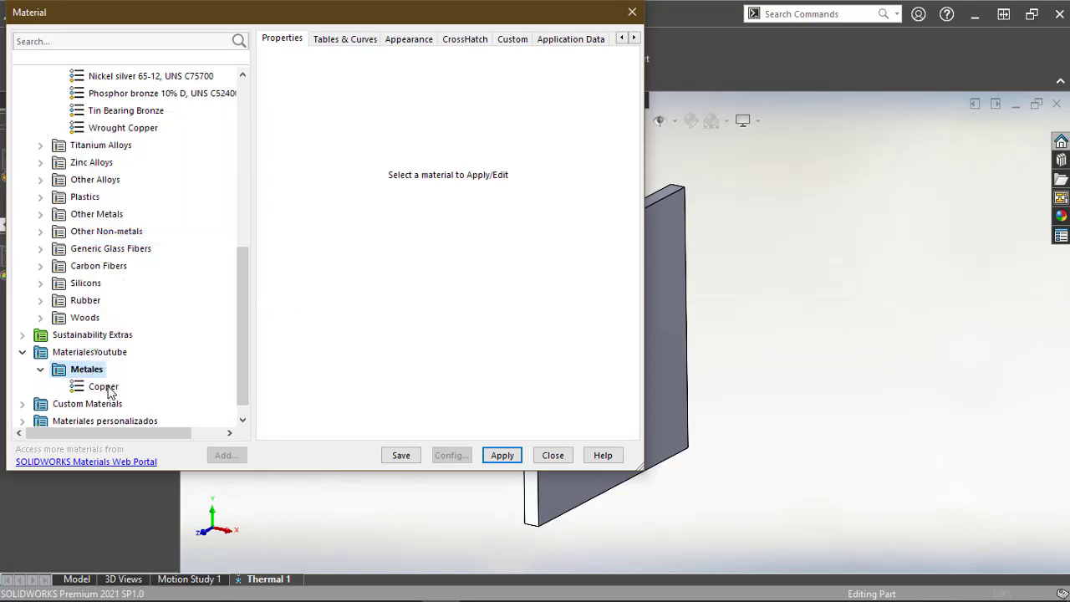
Set the thermal conductivity of the Copper material in Metales to 370 W/(m·K)
left_click(104, 386)
scroll(621, 392, "down", 1)
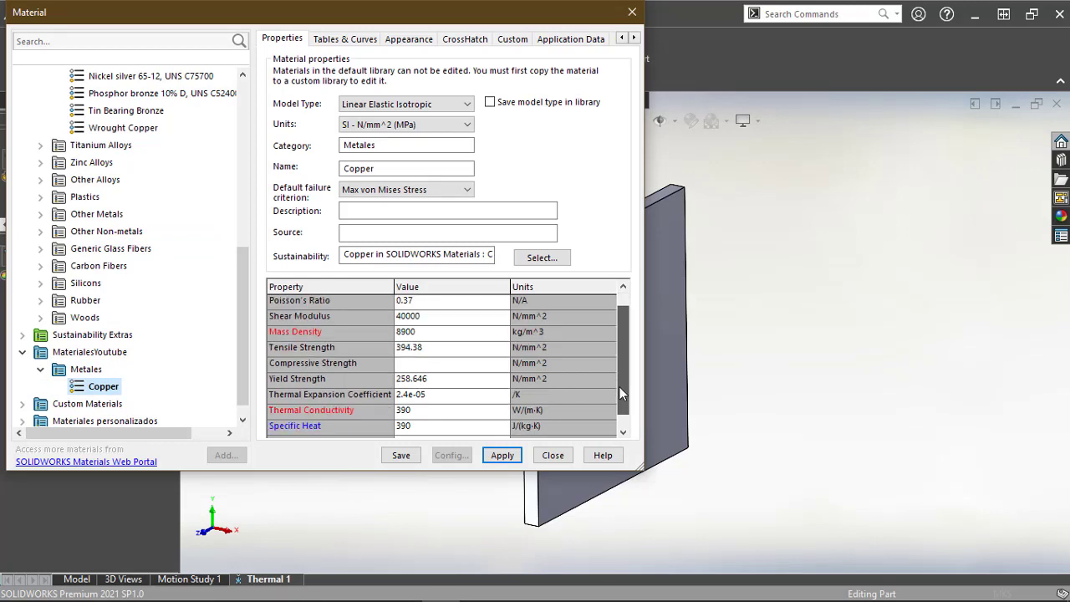
scroll(621, 393, "down", 1)
left_click(414, 393)
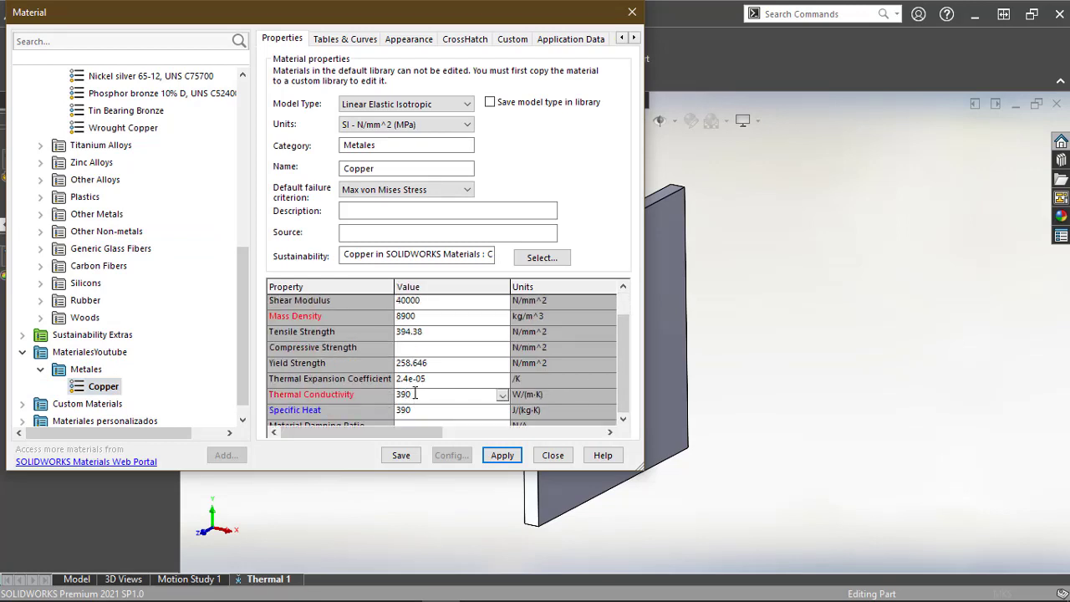
key("BackSpace")
key("BackSpace")
type("70")
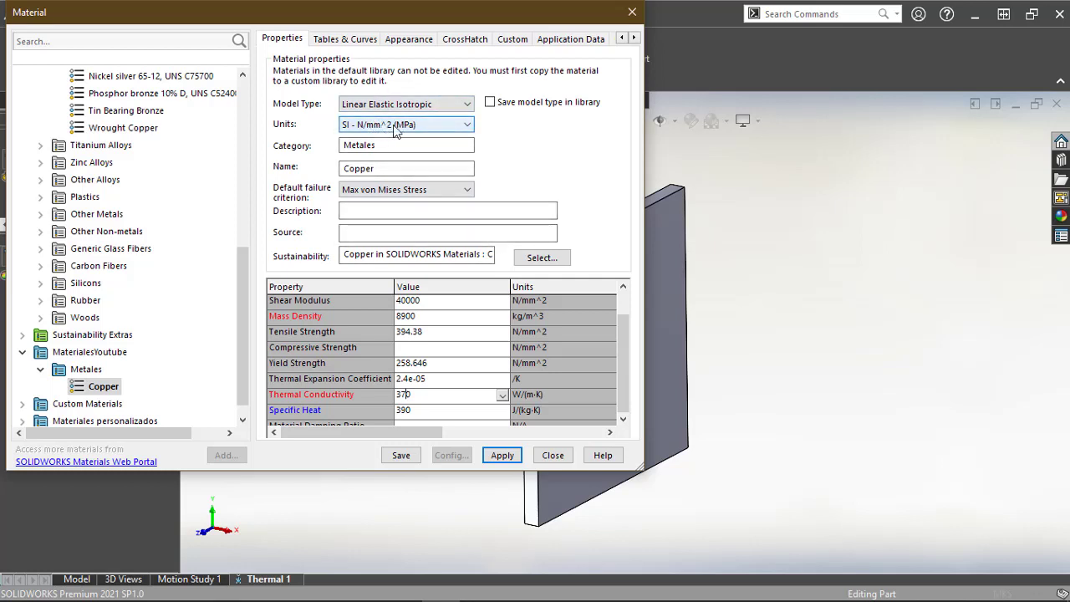
Save the edited Copper material, apply it to the plate and close the material library
left_click(402, 455)
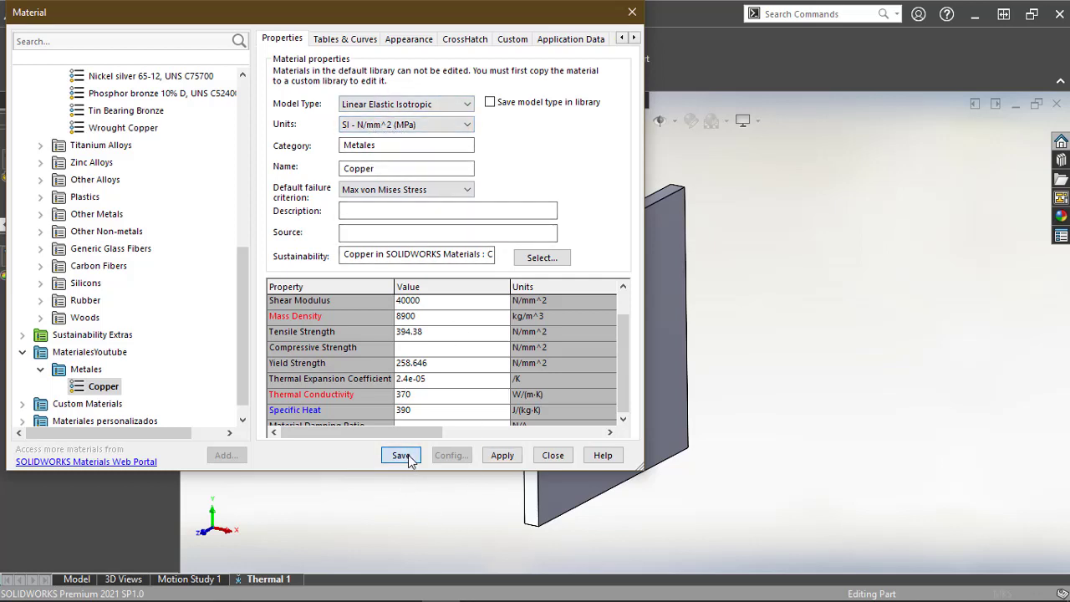
left_click(500, 456)
left_click(550, 456)
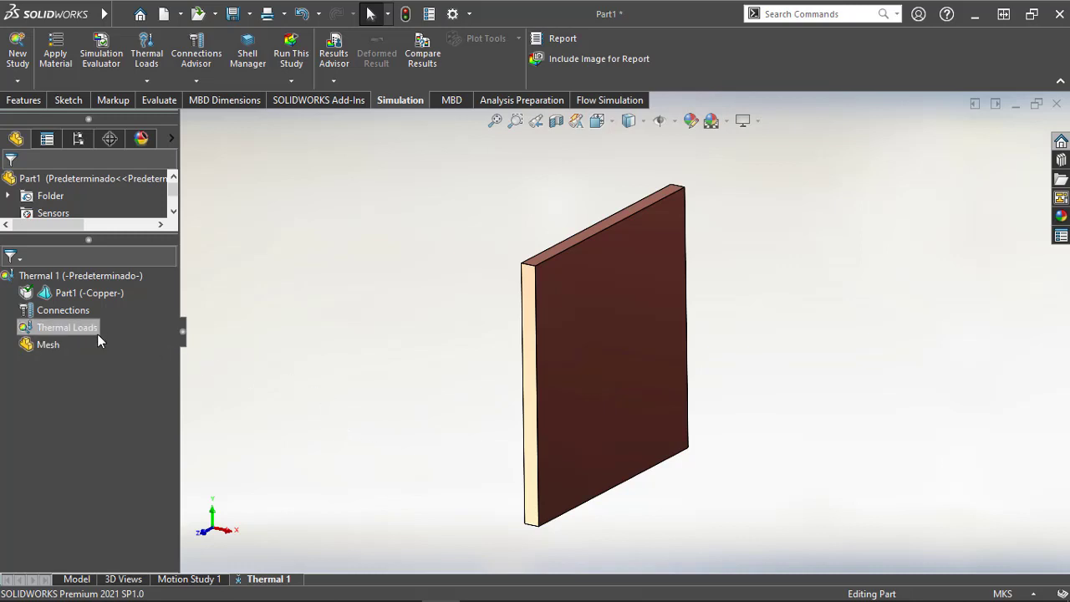
Apply a fixed temperature of 400 °C to one large face of the plate, keeping the temperature definition open for another load
left_click(67, 328)
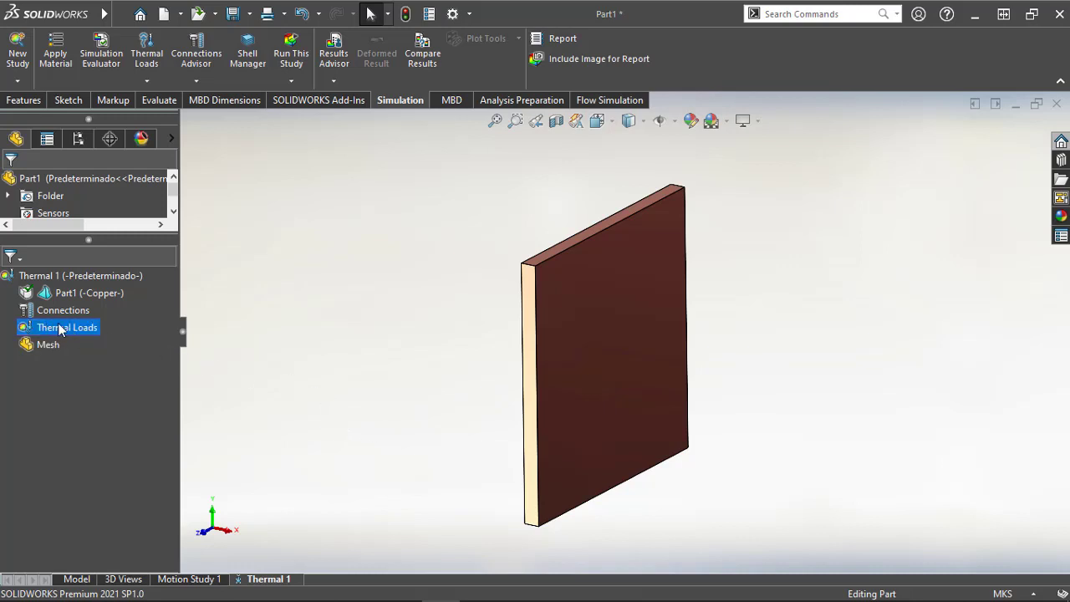
right_click(61, 329)
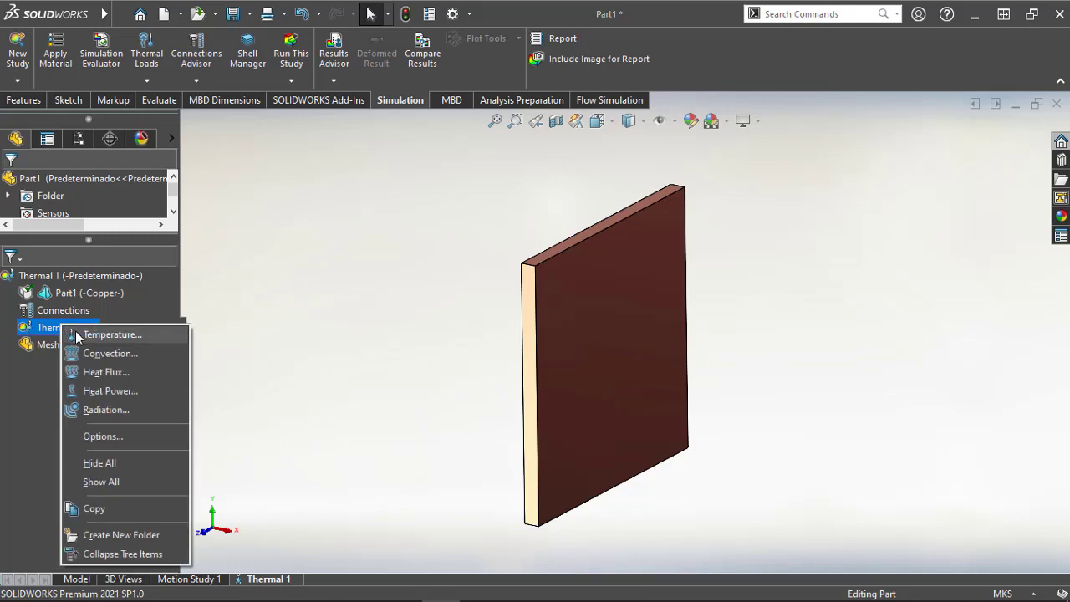
left_click(109, 334)
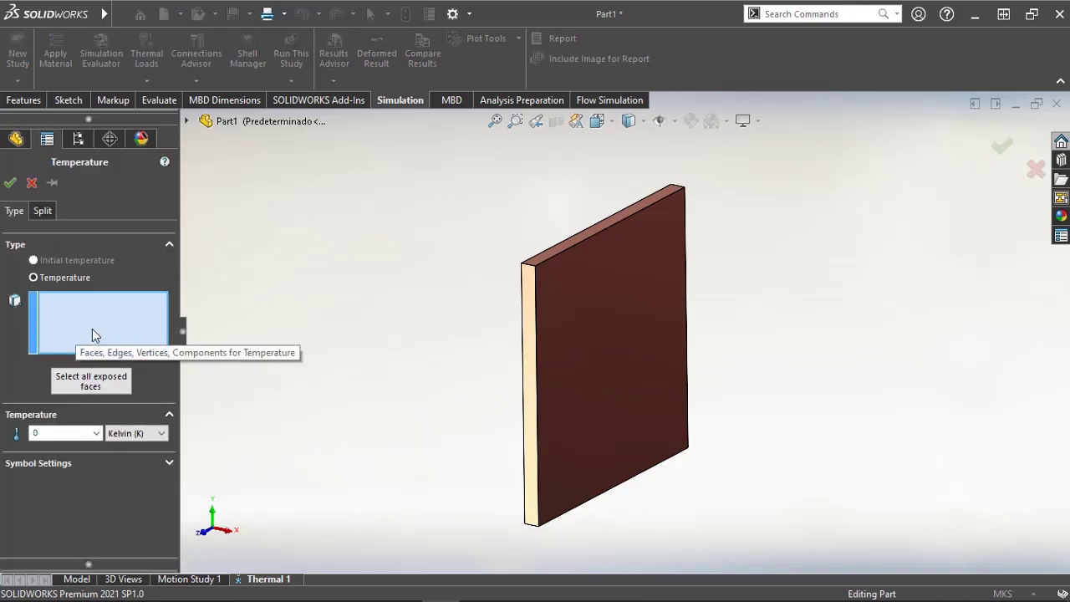
middle_click_drag(375, 351, 439, 342)
left_click(605, 336)
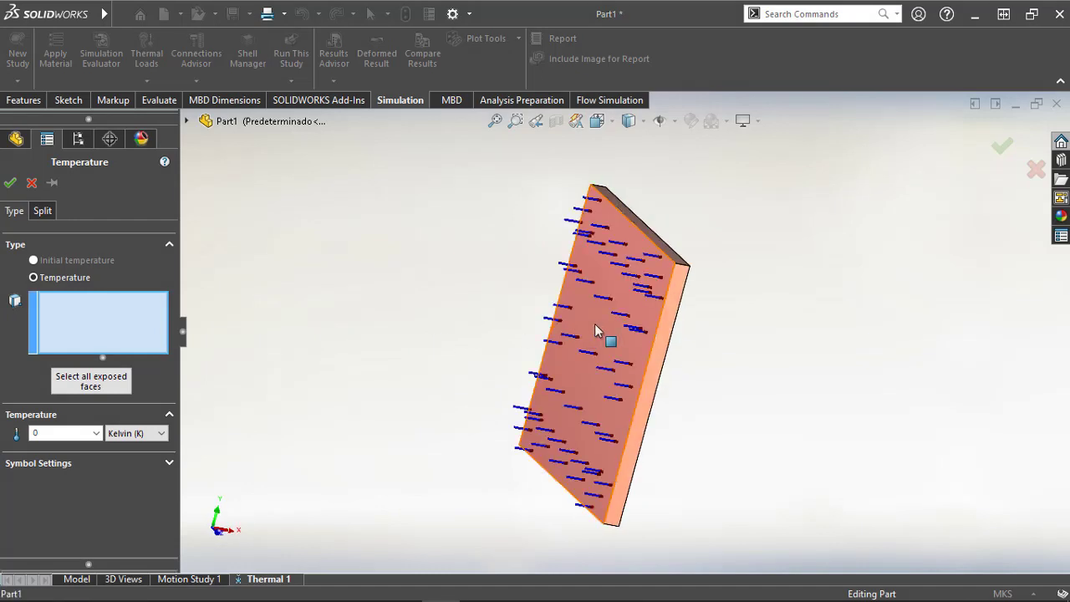
left_click(596, 330)
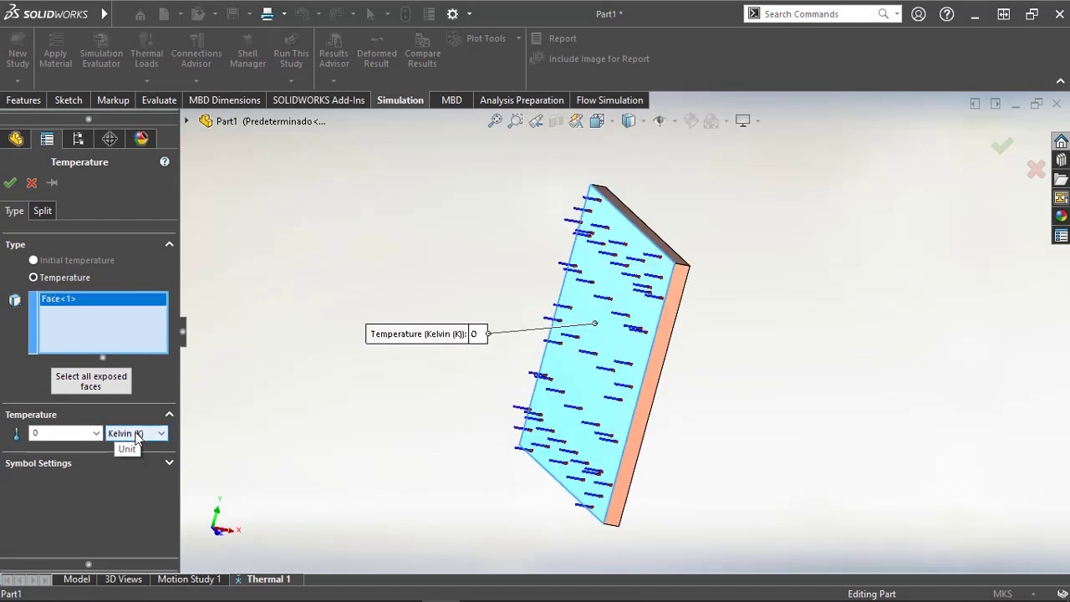
left_click(138, 433)
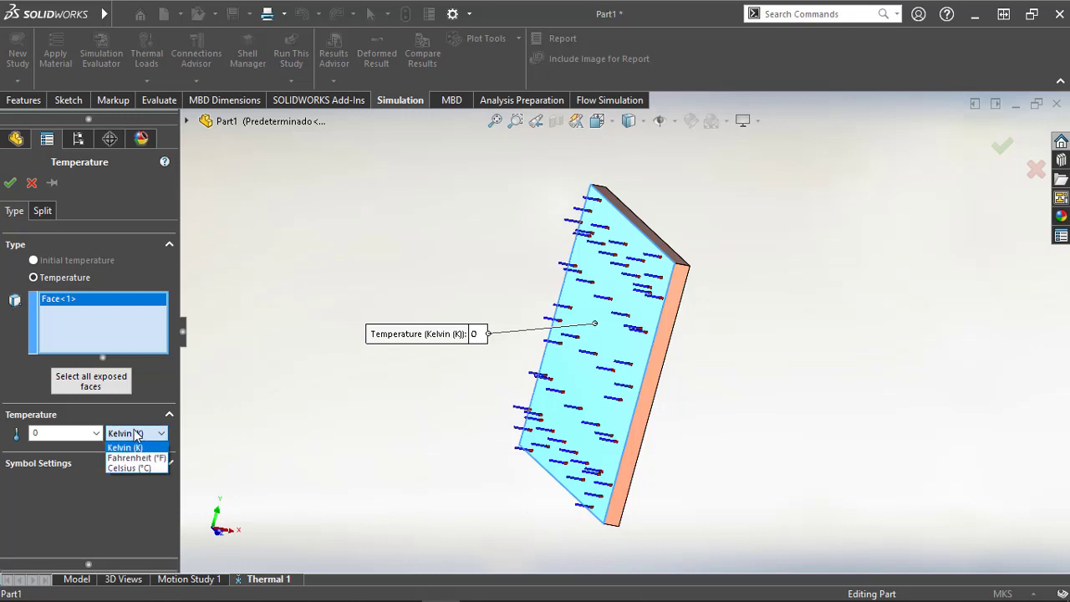
left_click(130, 468)
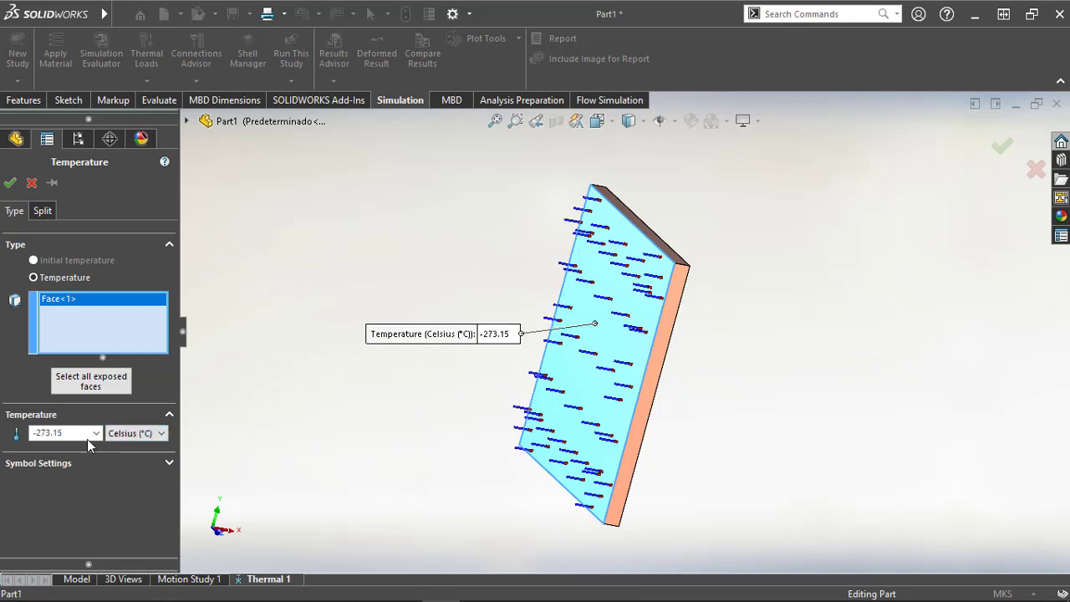
double_click(83, 434)
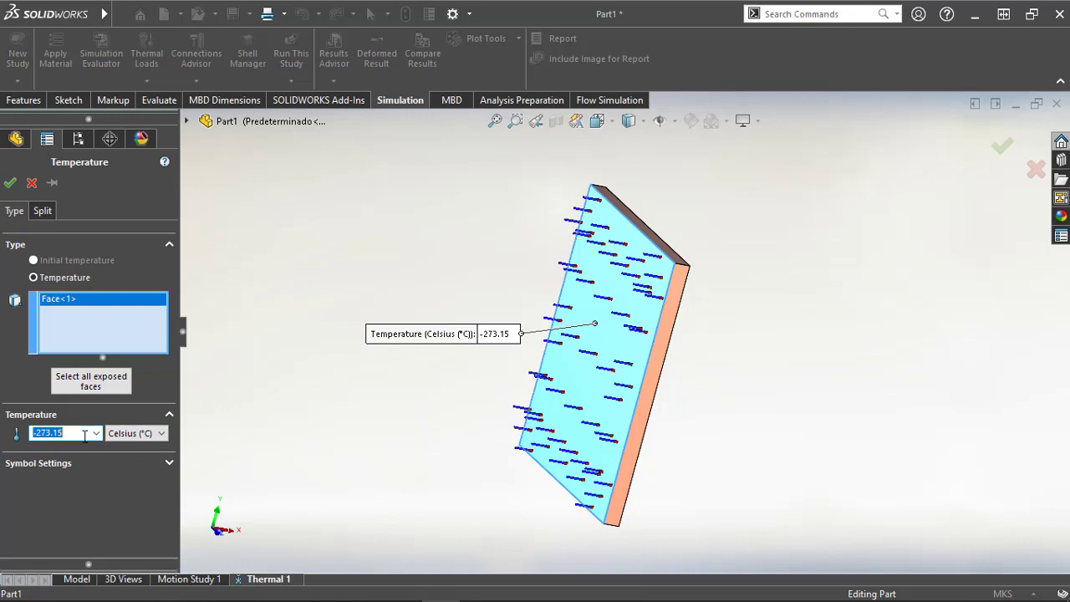
type("400")
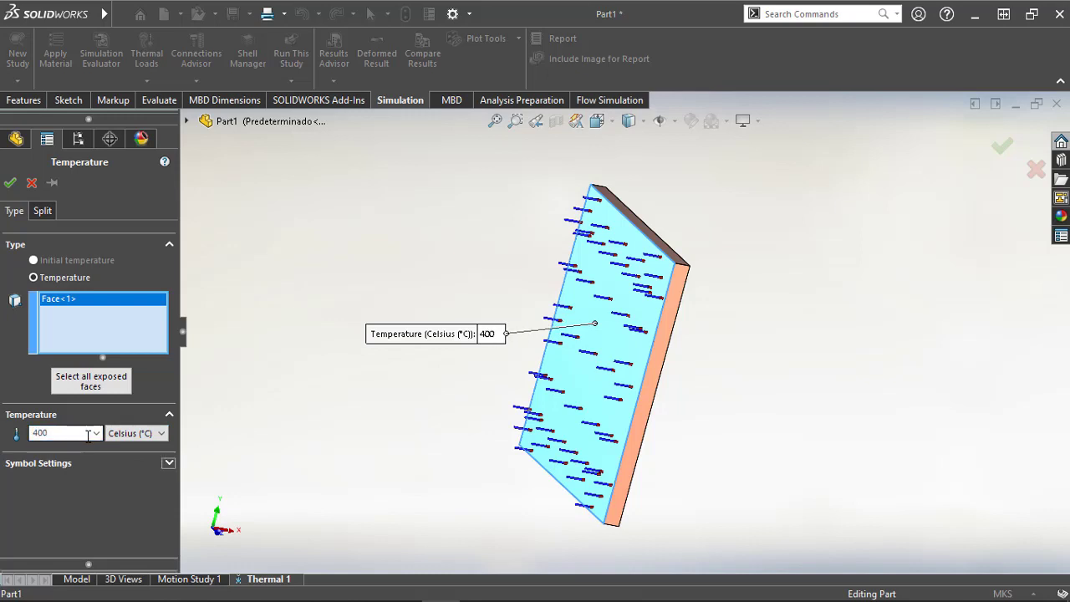
left_click(53, 185)
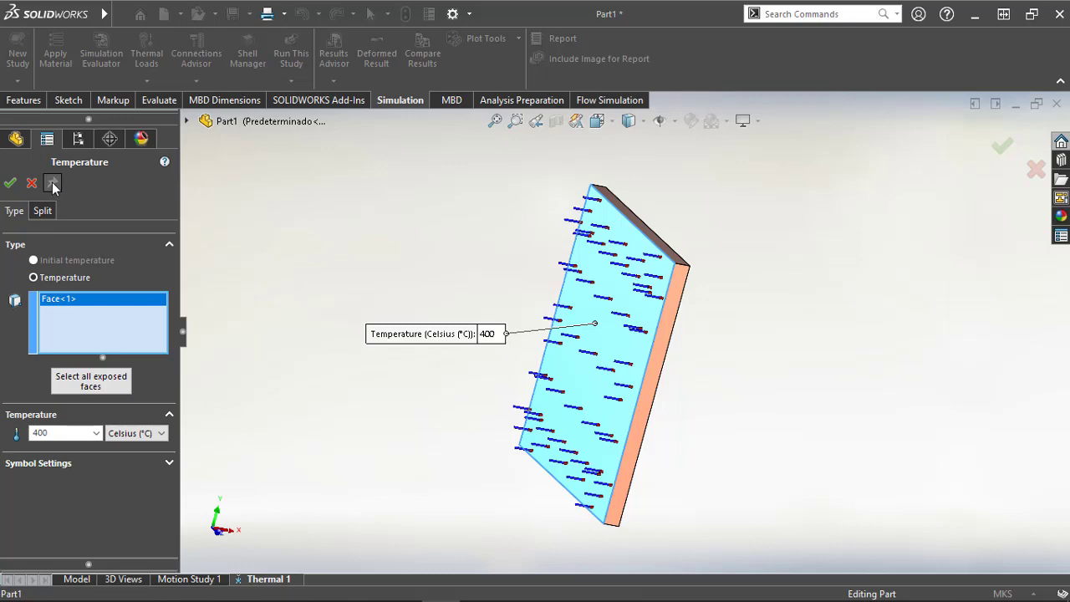
left_click(9, 187)
Apply a fixed temperature of 100 °C to the plate's opposite large face and check the faces of both temperature loads
middle_click_drag(471, 306, 623, 320)
left_click(622, 320)
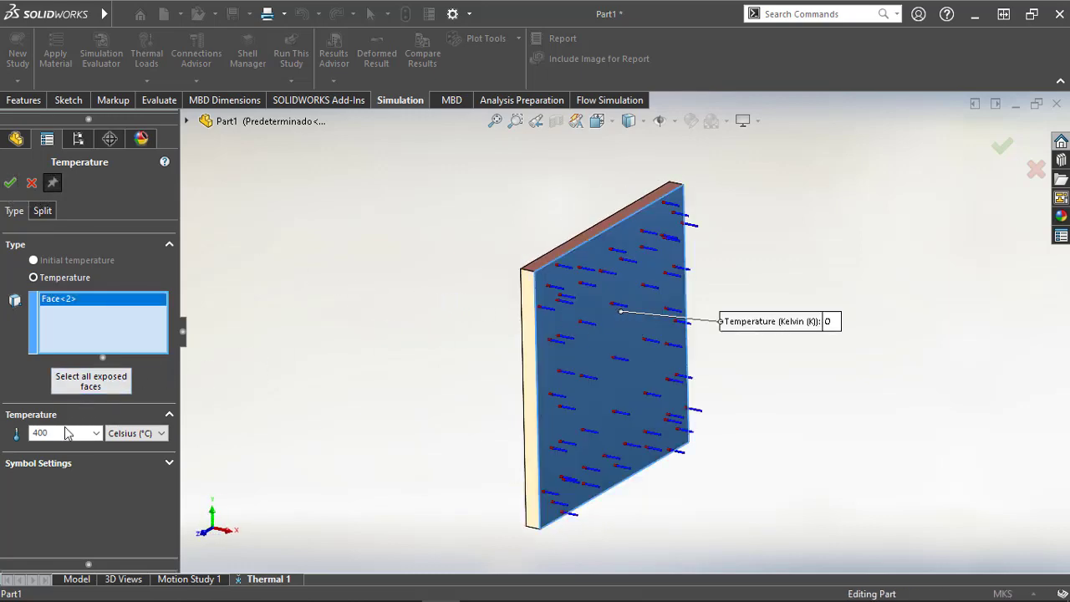
double_click(64, 432)
type("100")
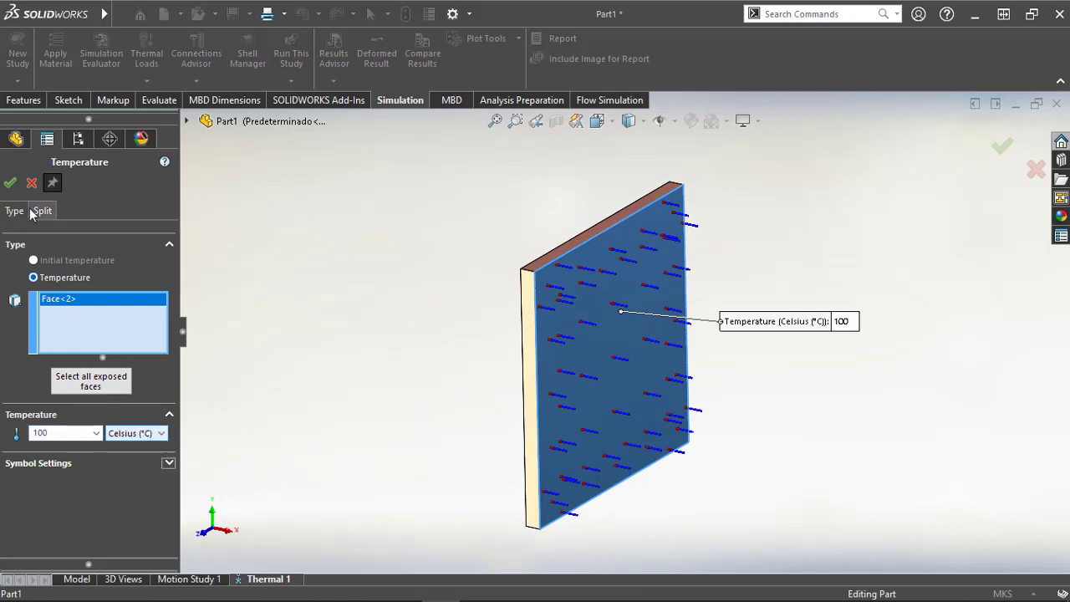
left_click(10, 182)
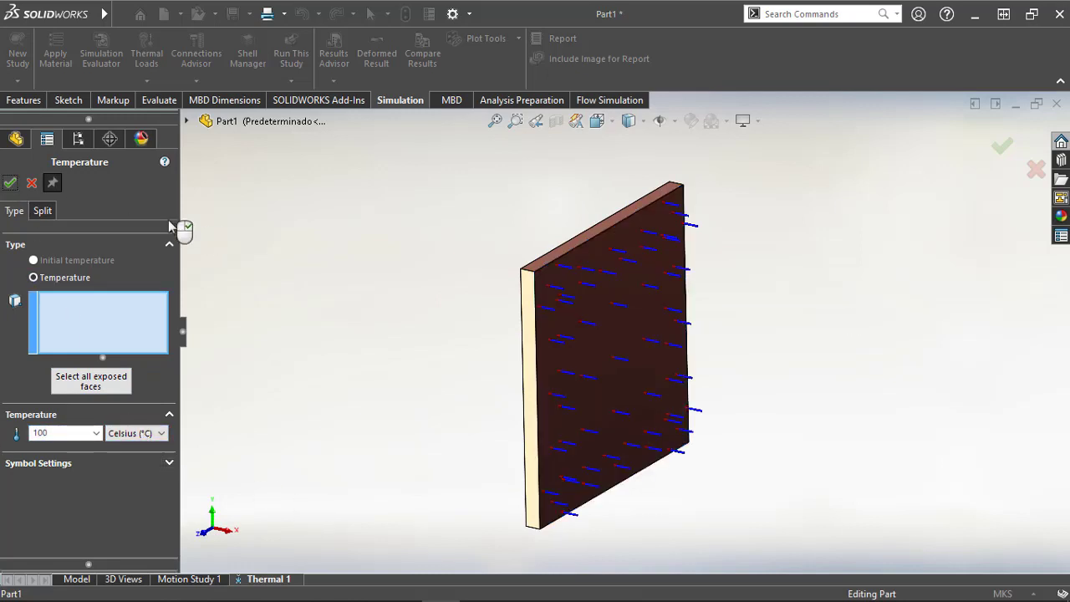
left_click(32, 183)
mouse_move(333, 301)
middle_mouse_down()
mouse_move(401, 308)
mouse_move(325, 304)
middle_mouse_up()
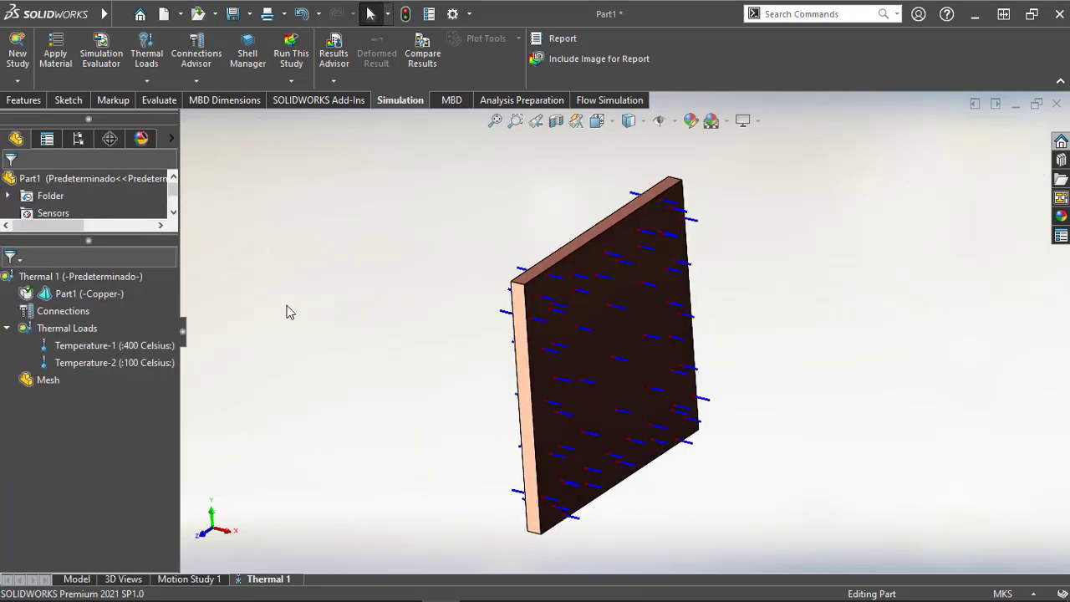
left_click(124, 344)
left_click(84, 363)
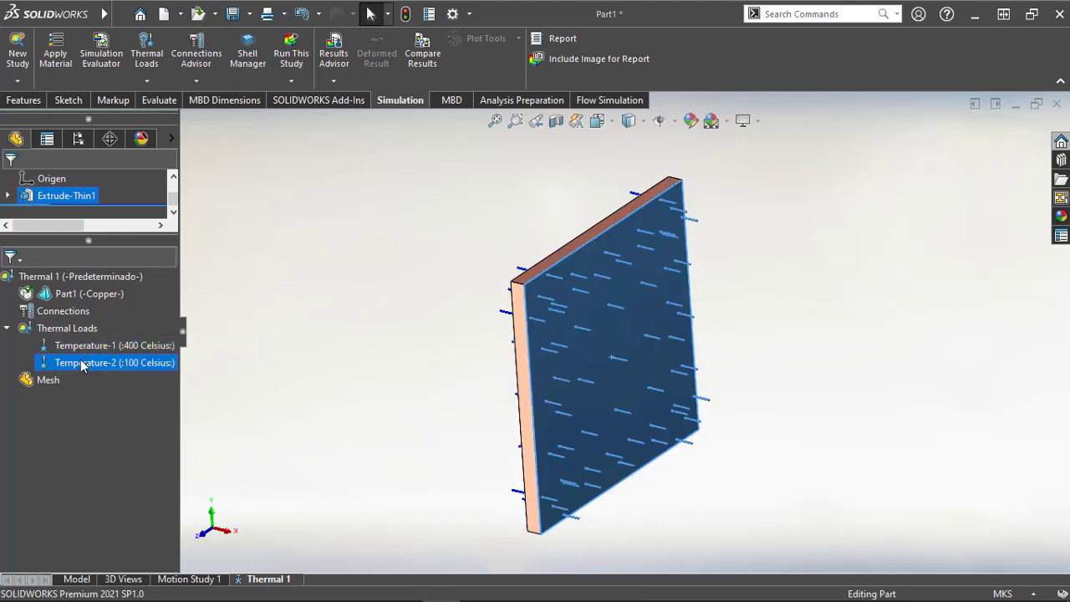
left_click(361, 389)
Create a standard mesh of the plate with Mesh Parameters enabled
middle_click_drag(376, 382, 401, 358, "ctrl")
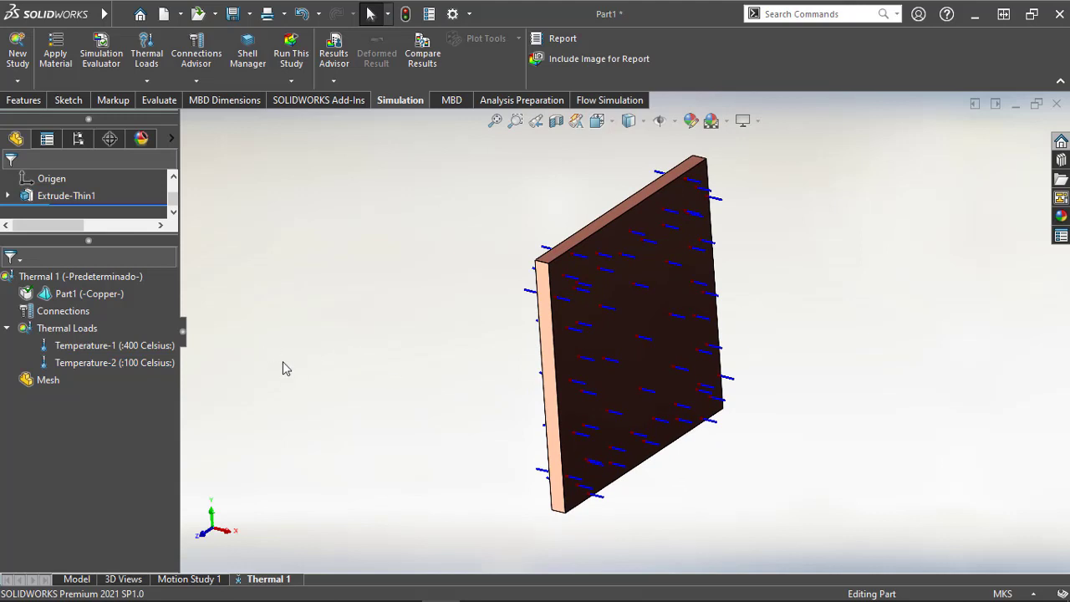
scroll(559, 286, "down", 4)
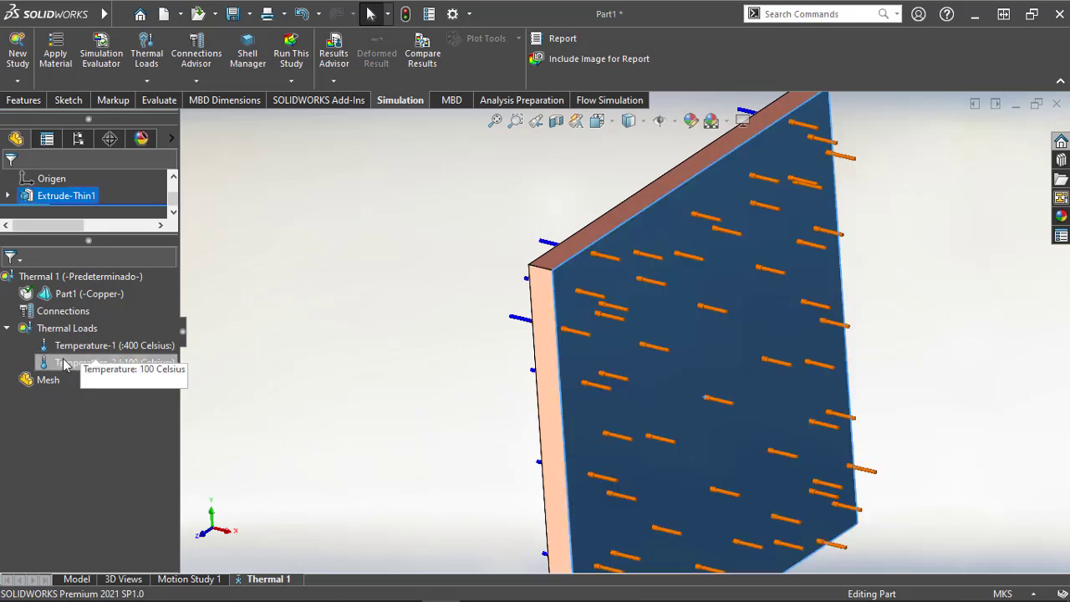
right_click(48, 382)
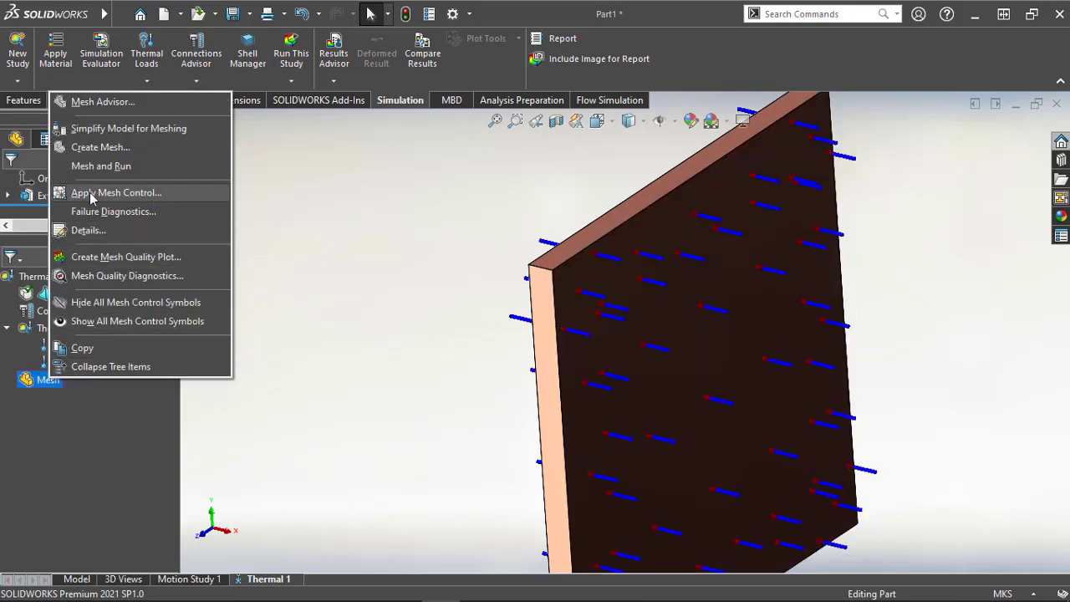
left_click(96, 147)
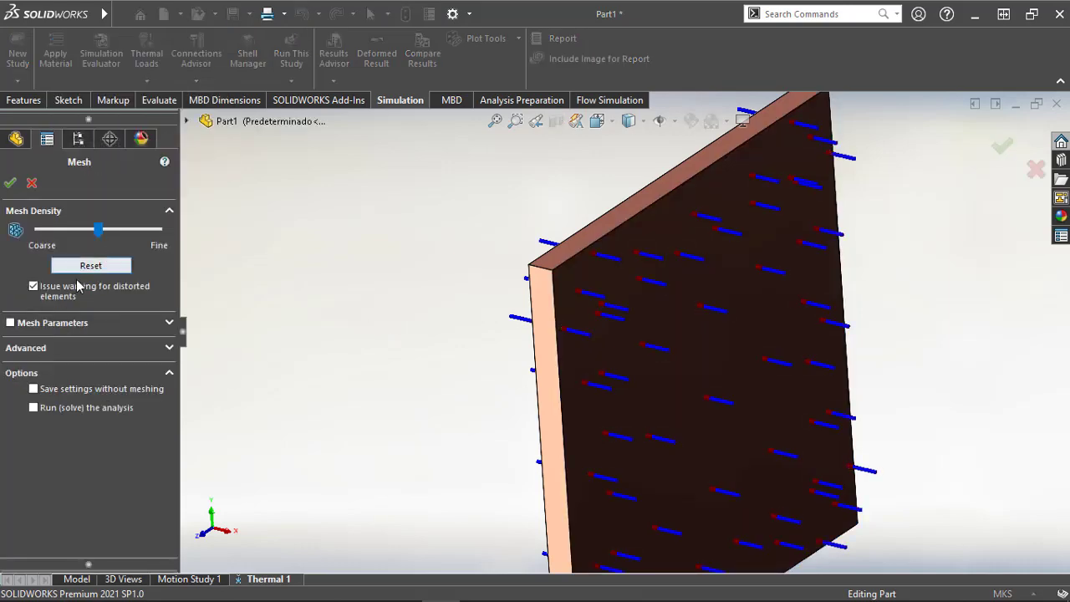
left_click(57, 325)
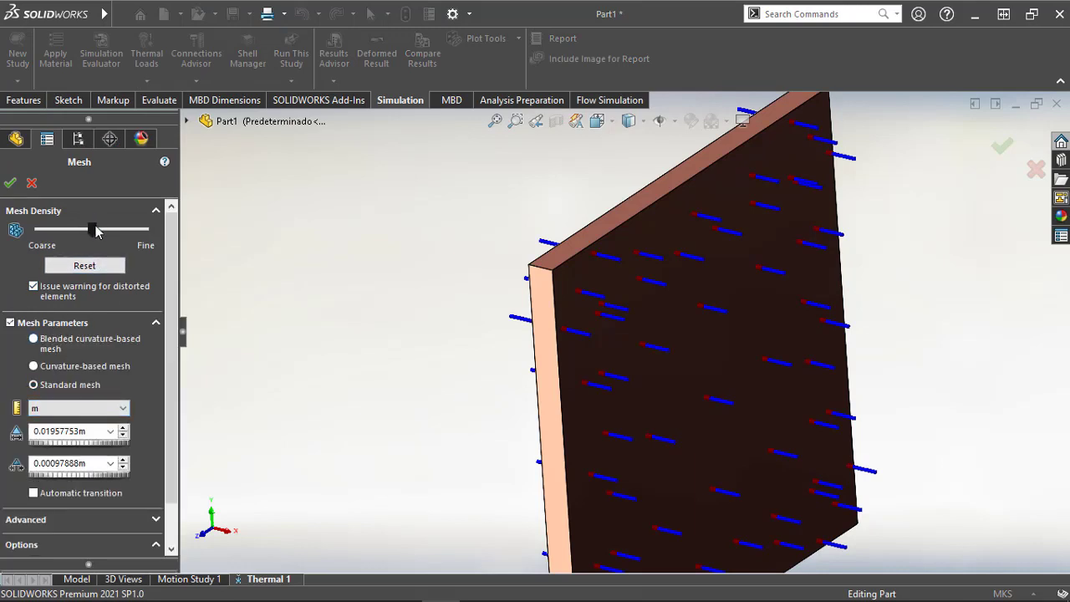
left_click(10, 182)
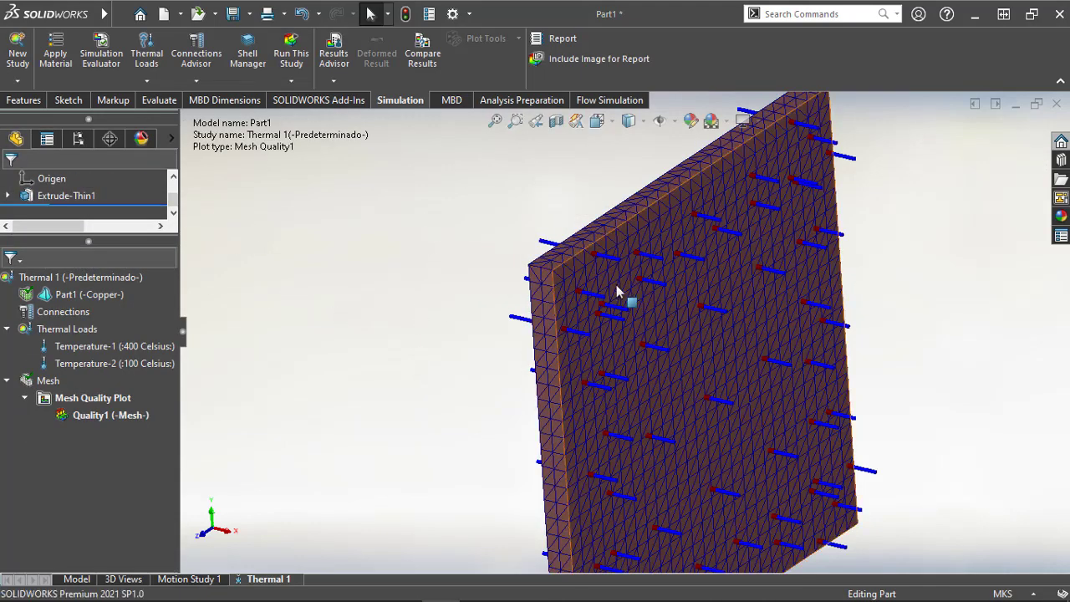
Inspect the meshed plate and run the Thermal 1 study
scroll(615, 288, "down", 3)
mouse_move(512, 283)
middle_mouse_down()
mouse_move(541, 249)
mouse_move(513, 286)
middle_mouse_up()
scroll(513, 286, "up", 2)
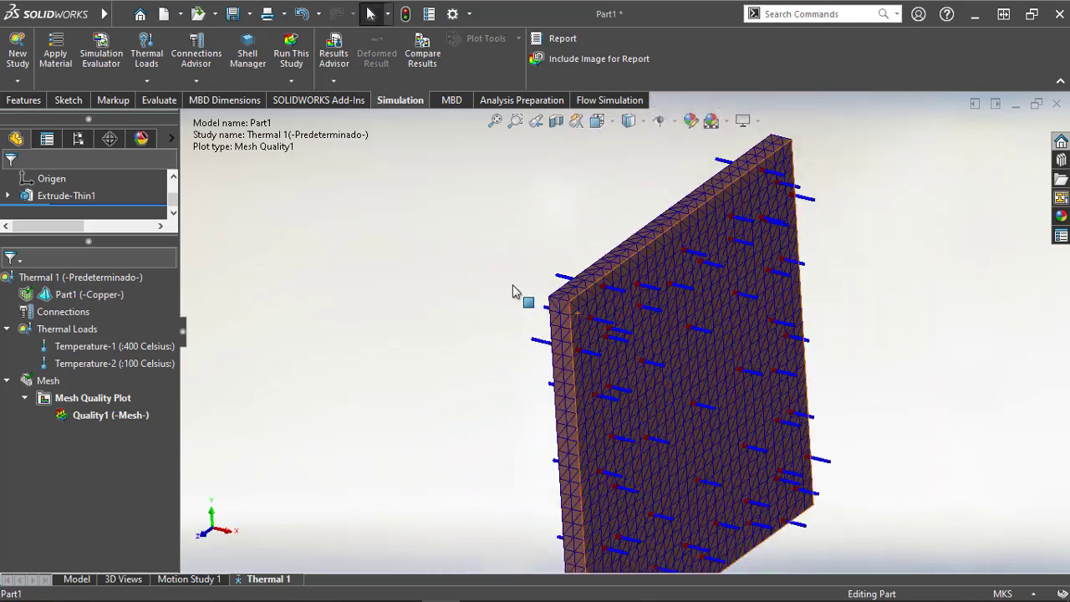
scroll(407, 331, "up", 2)
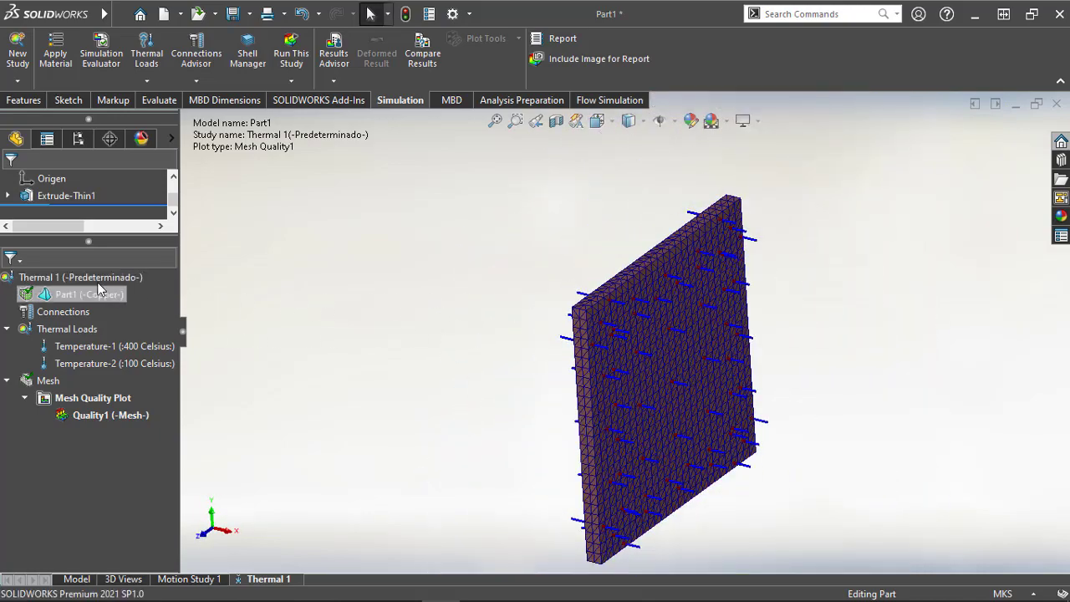
left_click(73, 277)
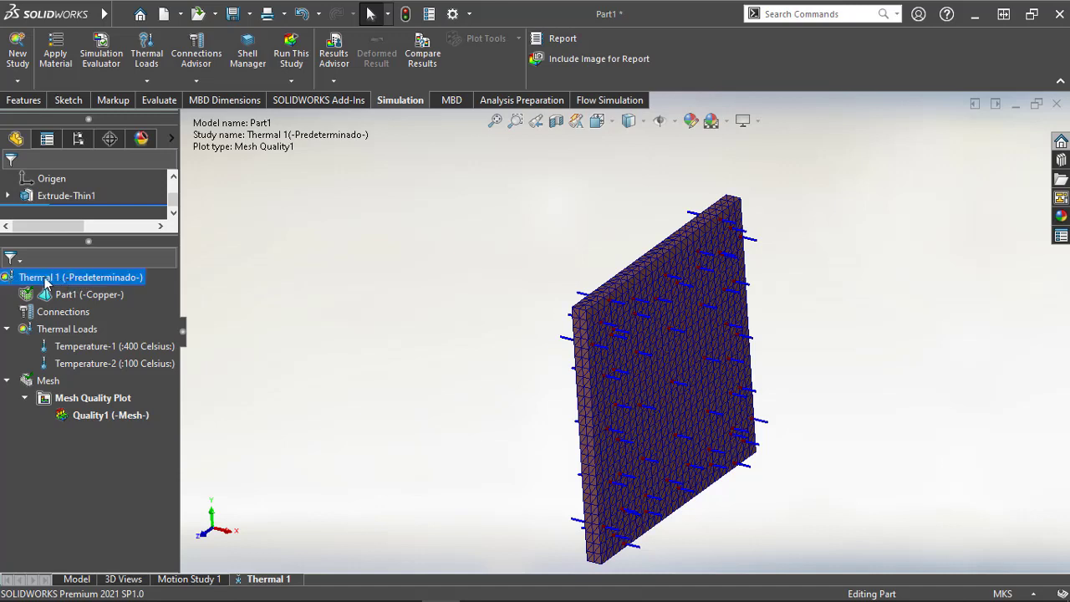
right_click(52, 282)
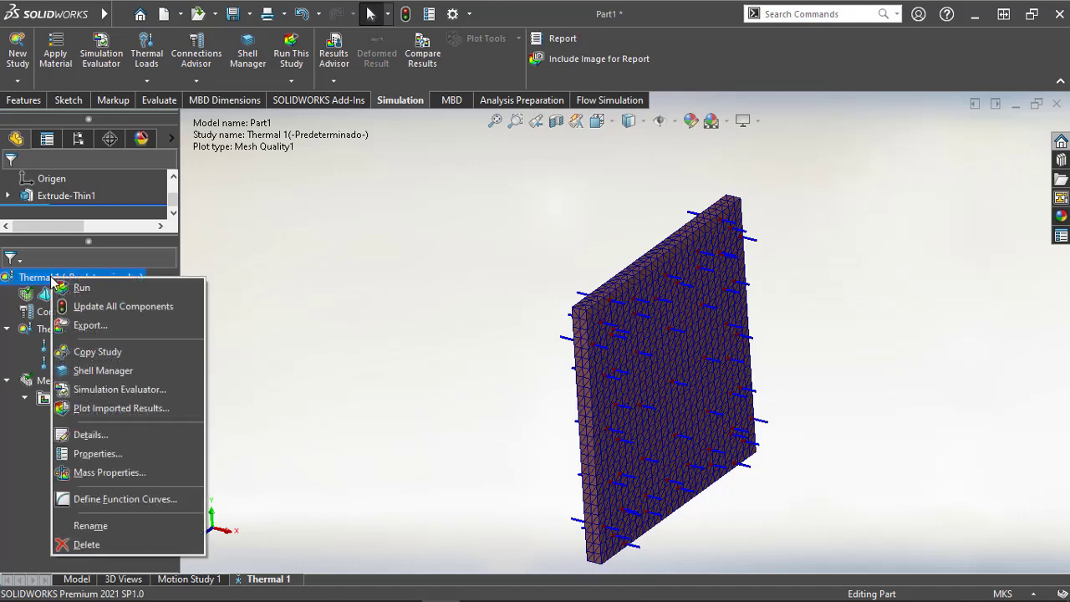
left_click(81, 287)
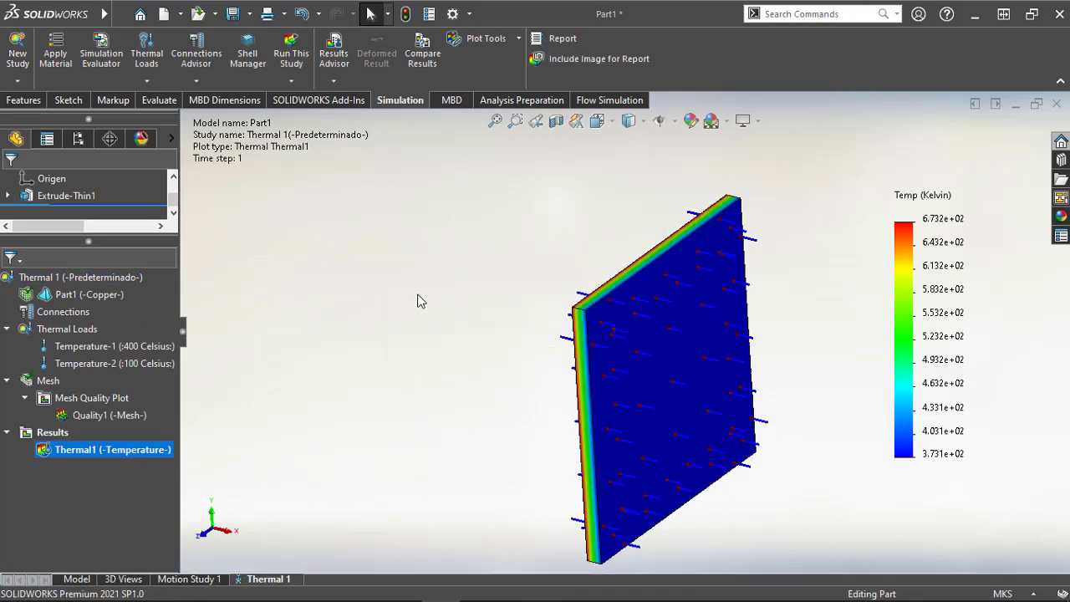
Set the number format of the temperature plot's legend to general
mouse_move(438, 331)
middle_mouse_down()
mouse_move(469, 290)
mouse_move(437, 322)
mouse_move(441, 331)
middle_mouse_up()
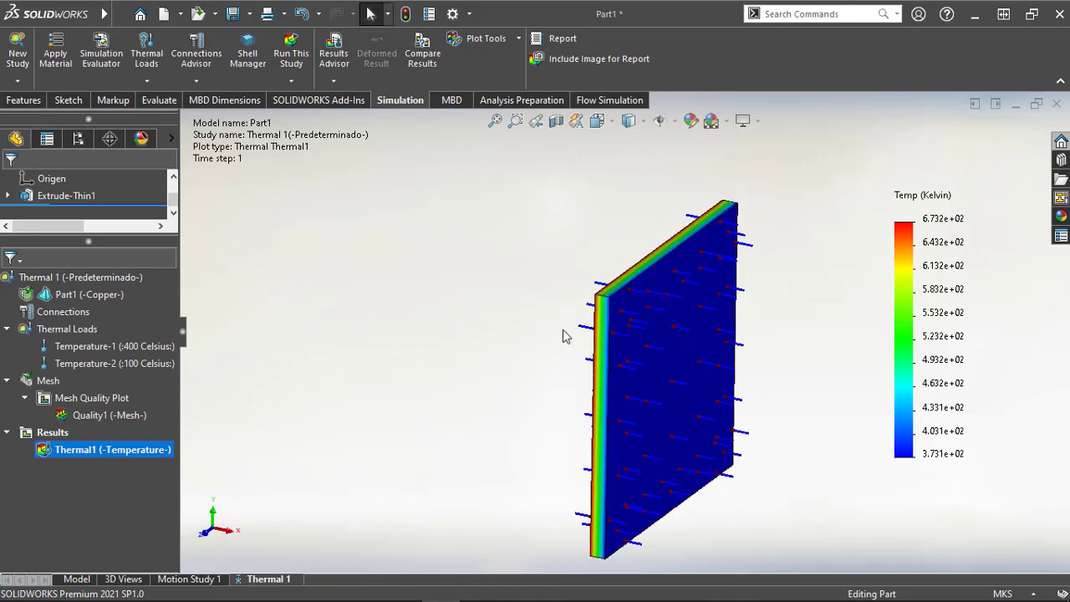
middle_click_drag(559, 320, 555, 332)
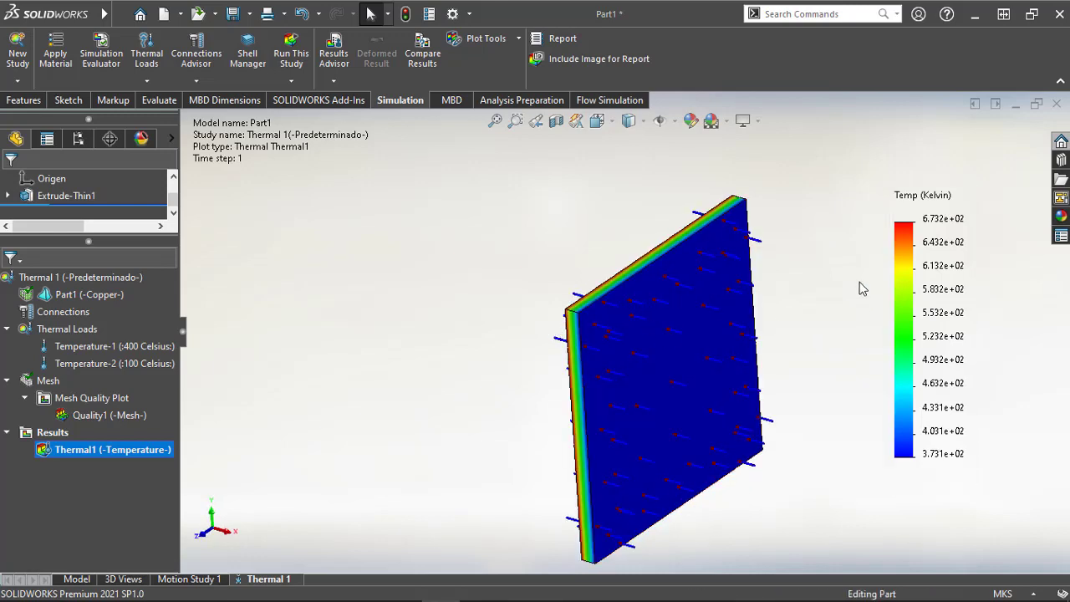
double_click(904, 284)
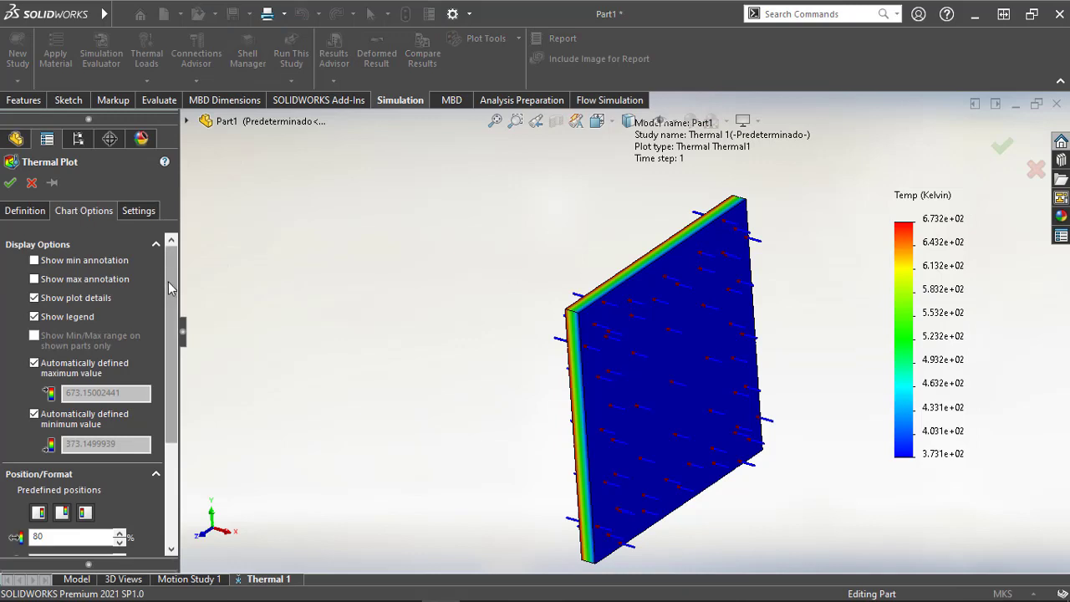
scroll(163, 377, "down", 4)
left_click(132, 452)
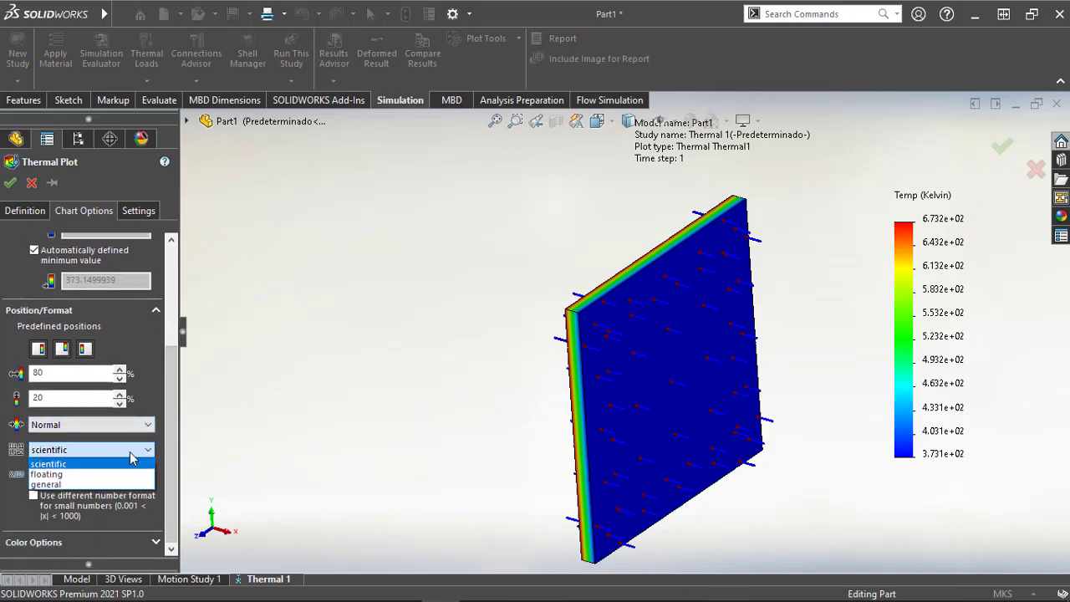
left_click(109, 484)
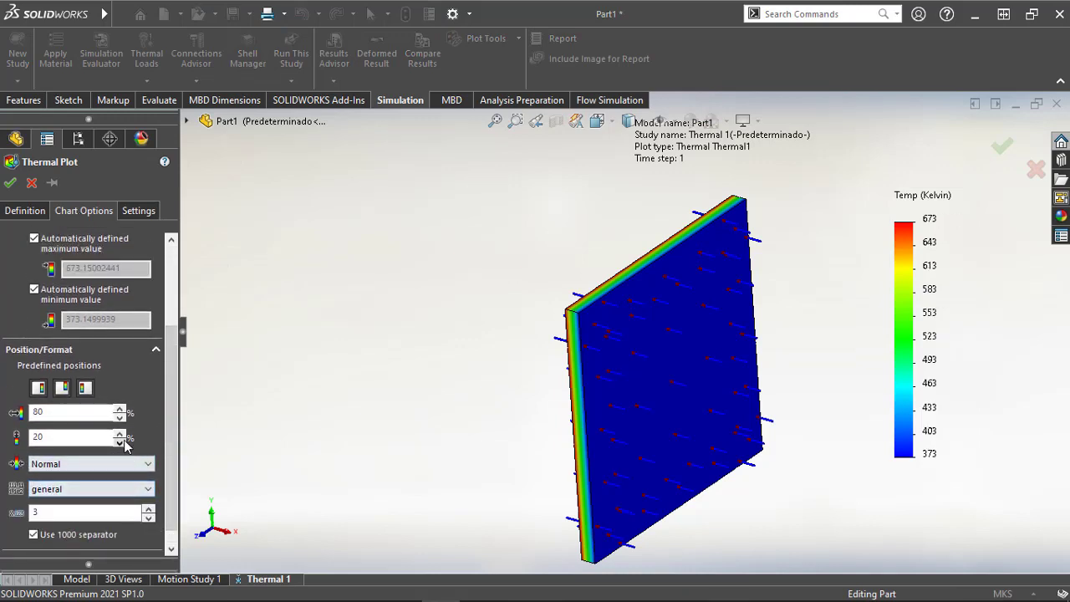
Set the temperature plot's unit to Celsius, apply the plot settings and view the hot face of the plate
left_click(22, 212)
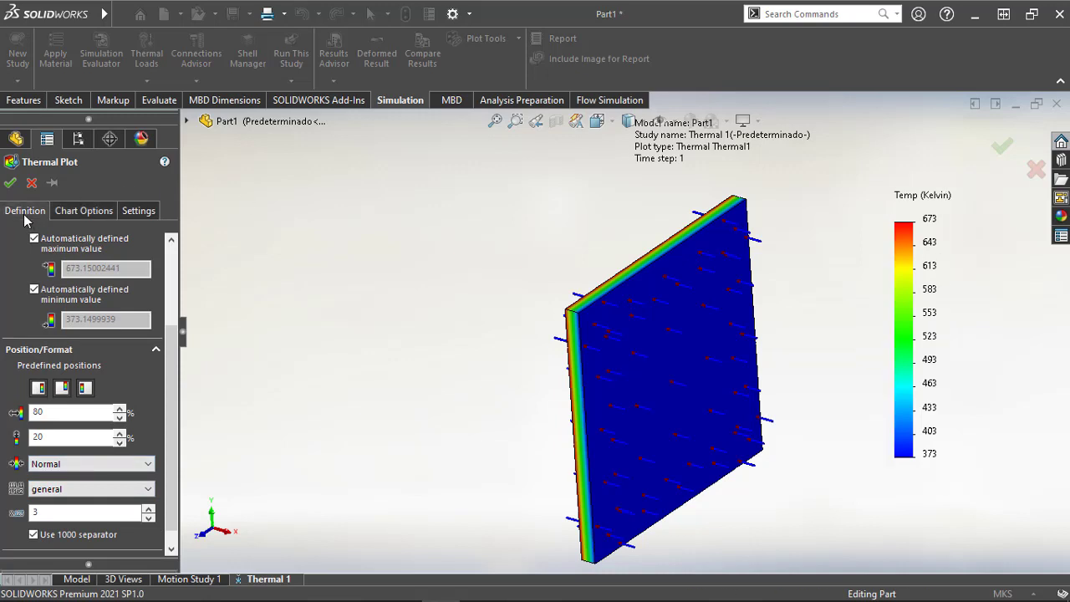
left_click(65, 288)
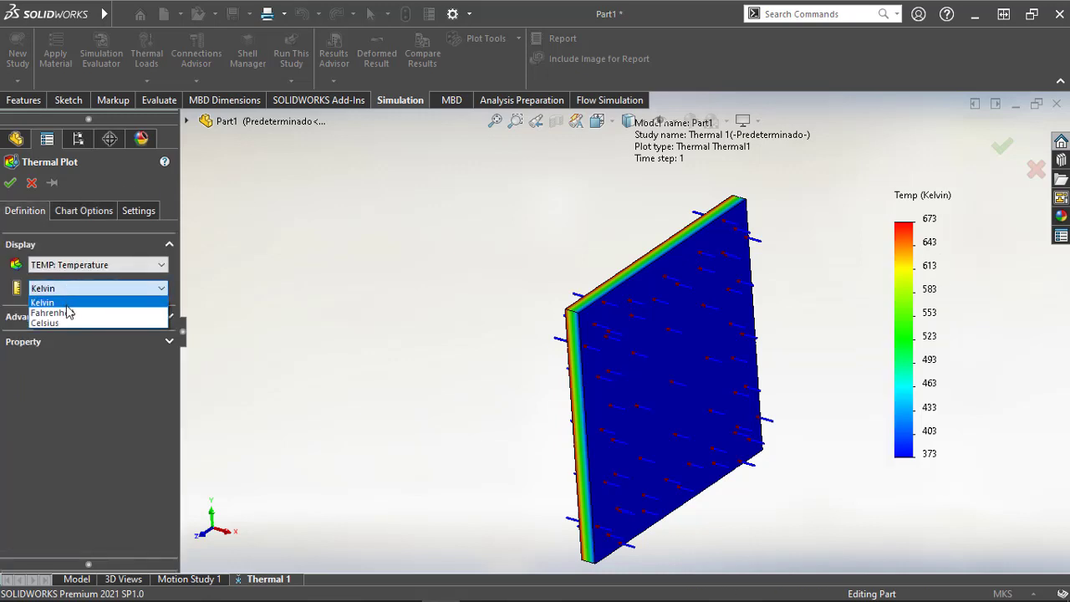
left_click(66, 322)
left_click(10, 182)
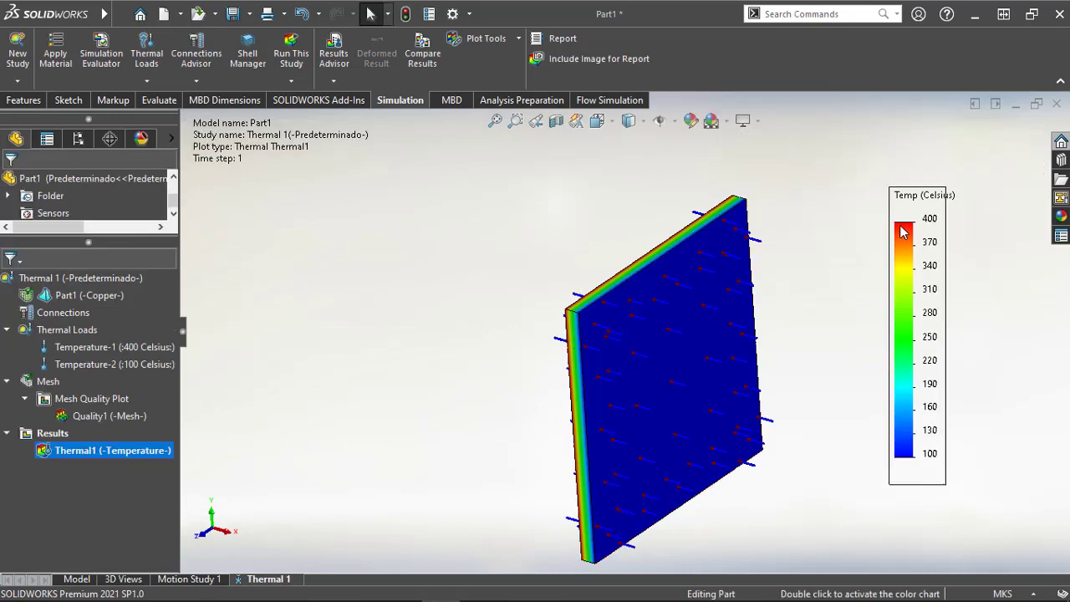
middle_click_drag(822, 279, 701, 284)
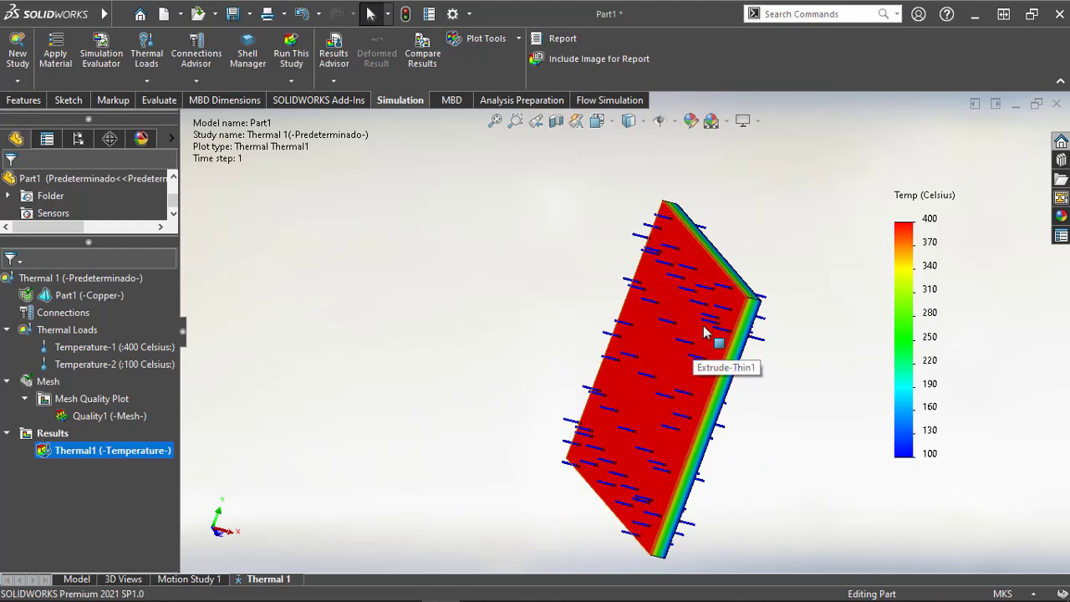
Start a new thermal plot of the study results showing the resultant heat flux in W/m^2
middle_click_drag(706, 344, 633, 329)
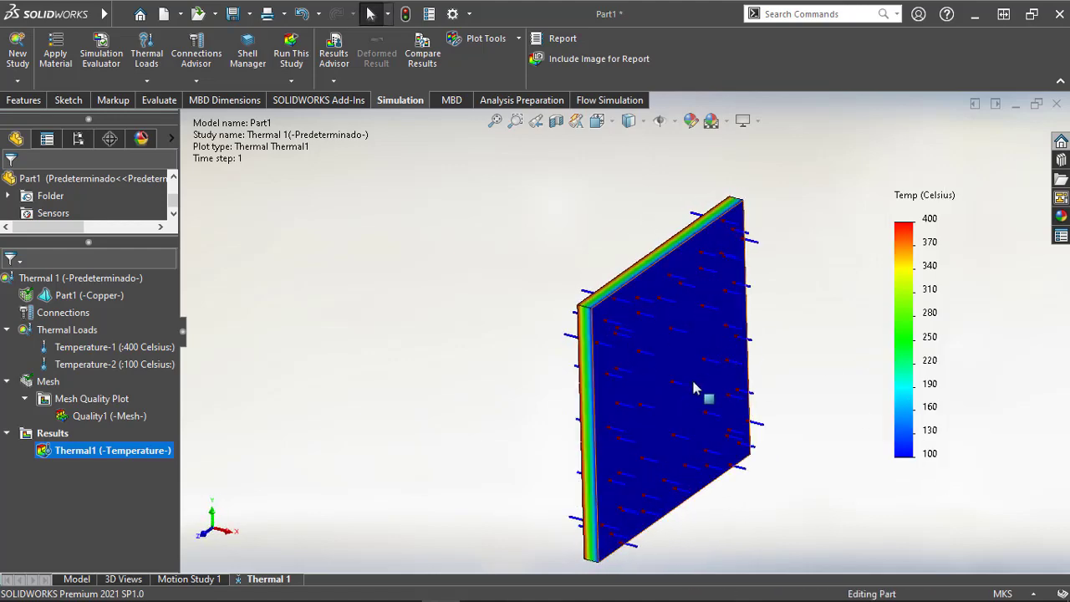
middle_click_drag(493, 323, 515, 308)
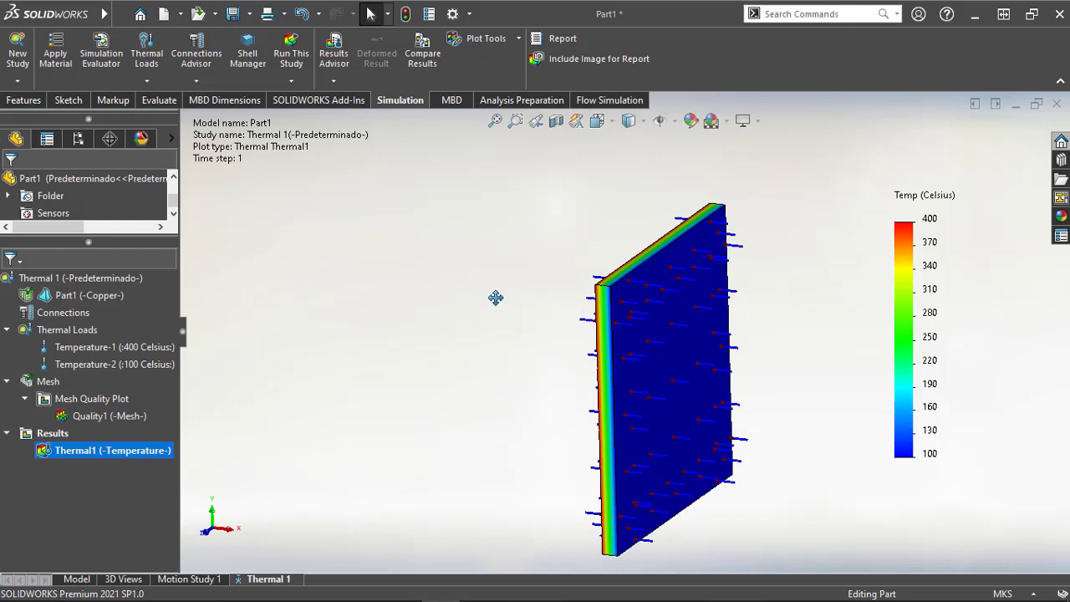
middle_click_drag(497, 298, 450, 271, "ctrl")
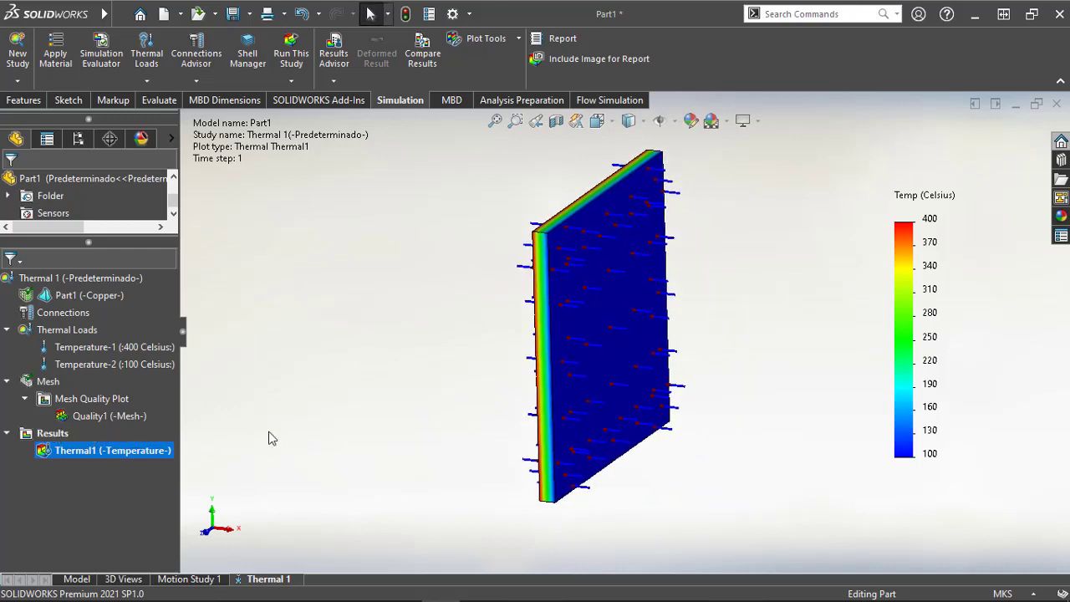
left_click(51, 433)
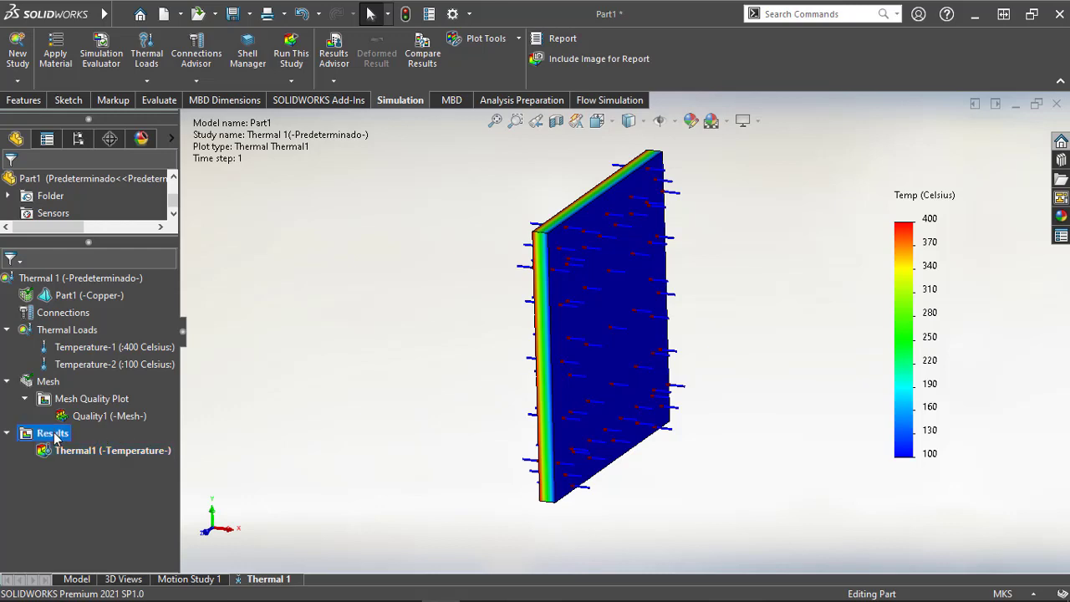
right_click(54, 437)
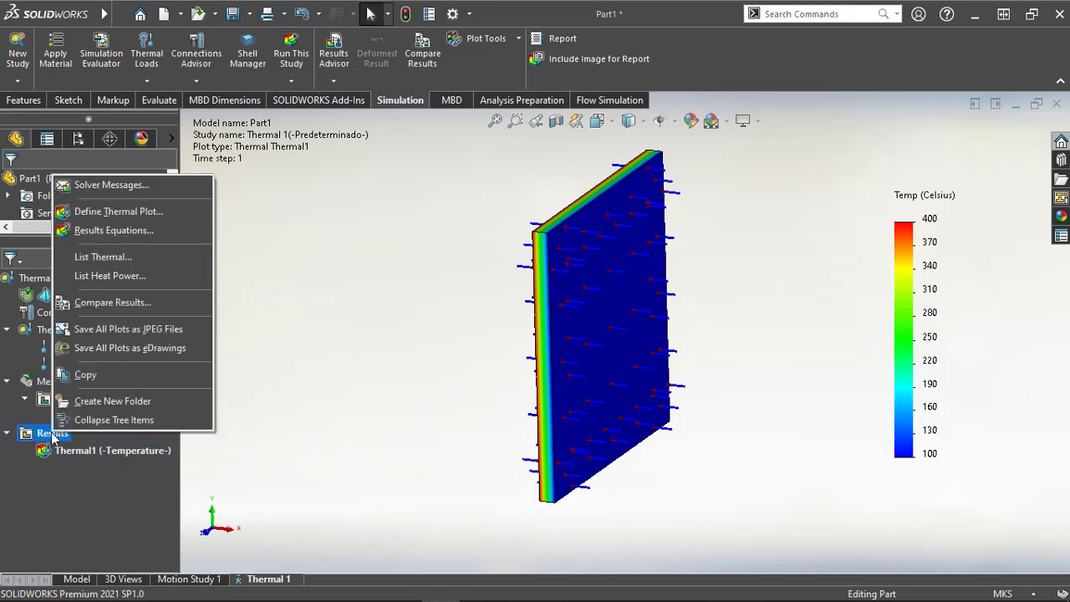
left_click(134, 211)
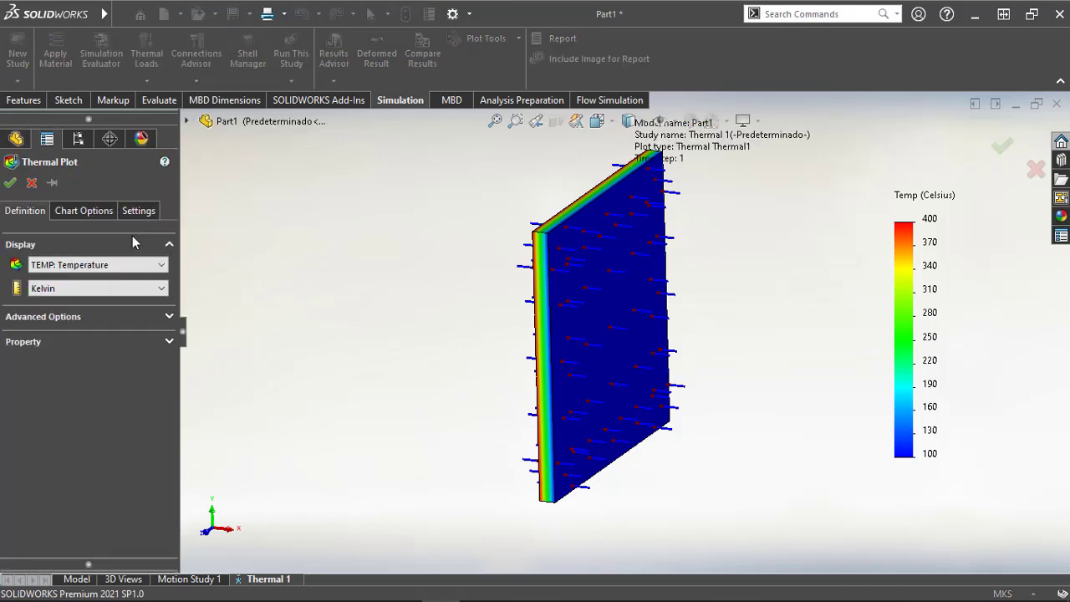
left_click(94, 263)
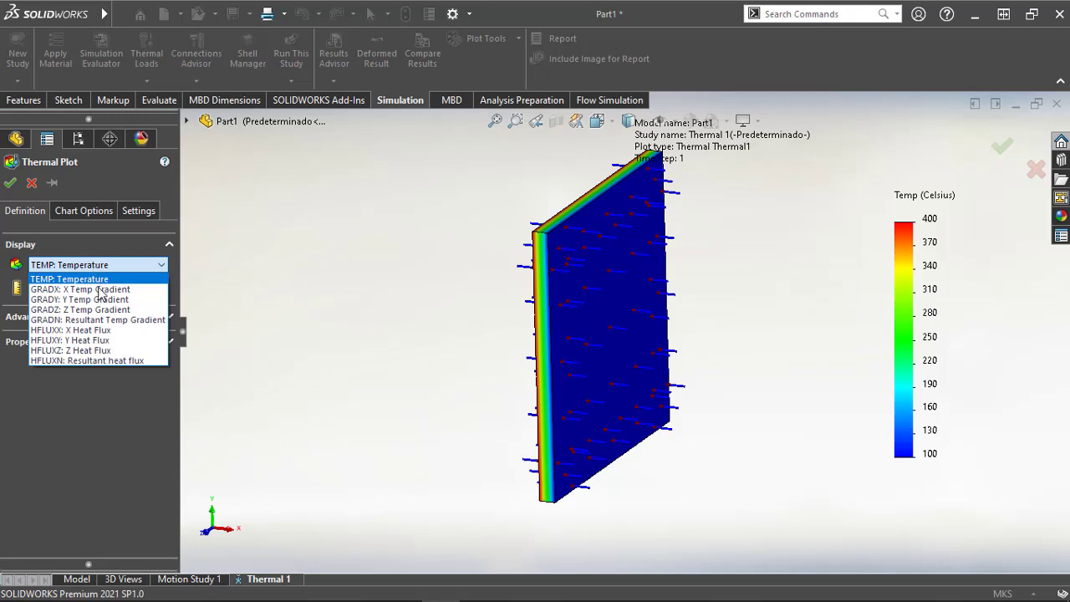
left_click(86, 360)
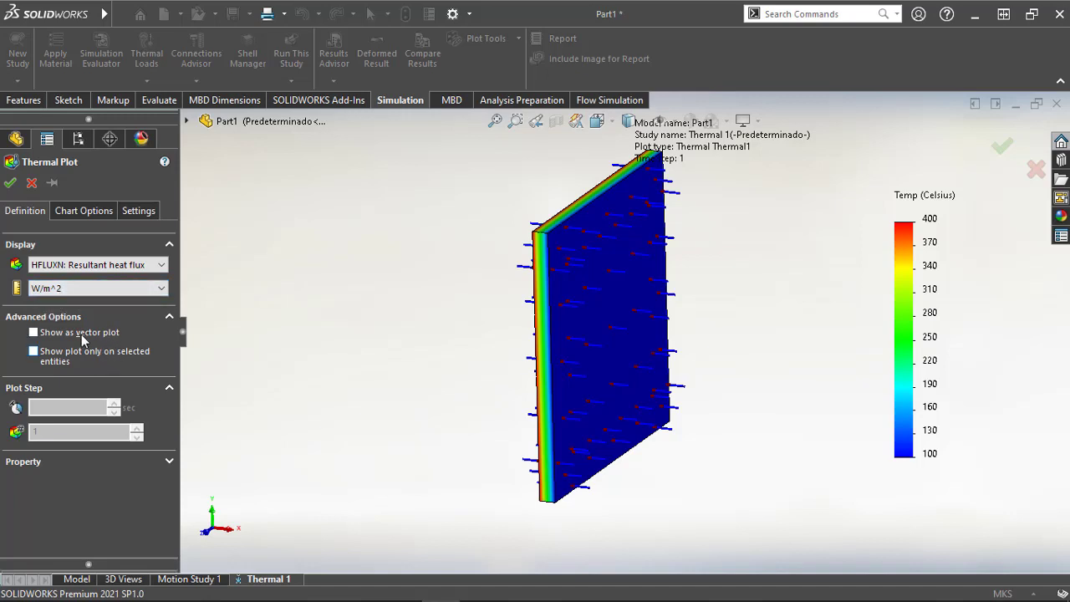
Set the heat flux legend's number format to general, create the plot and inspect the plate's heat flux distribution
left_click(74, 210)
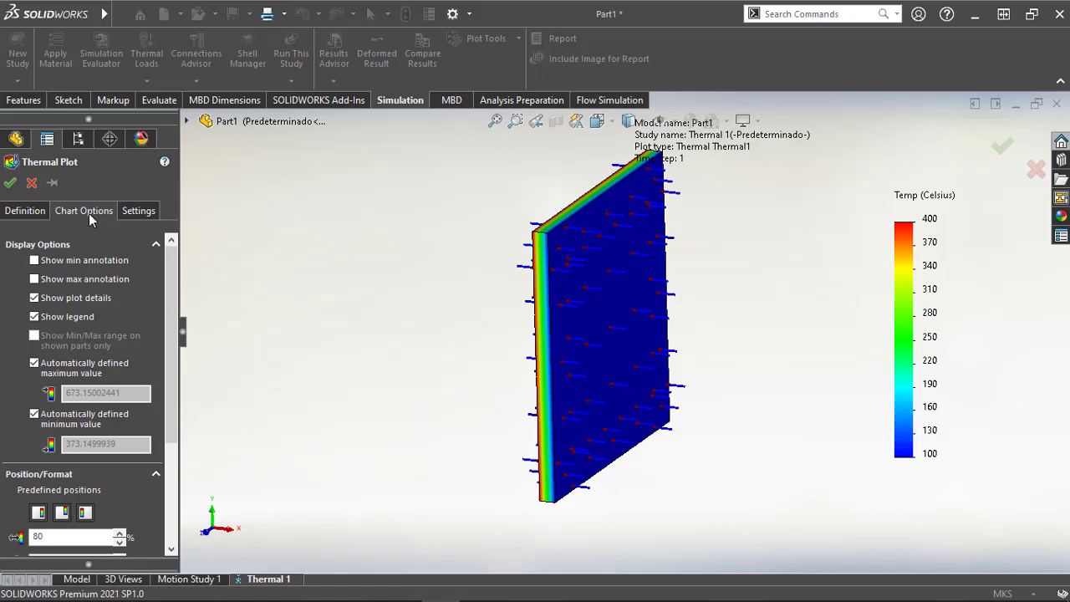
scroll(171, 290, "down", 4)
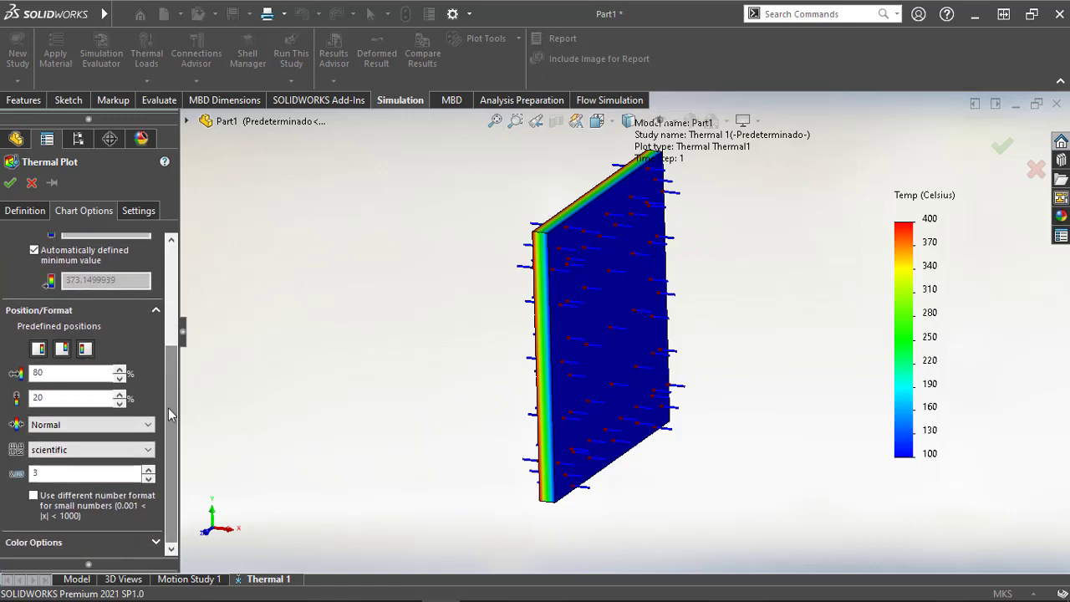
left_click(149, 449)
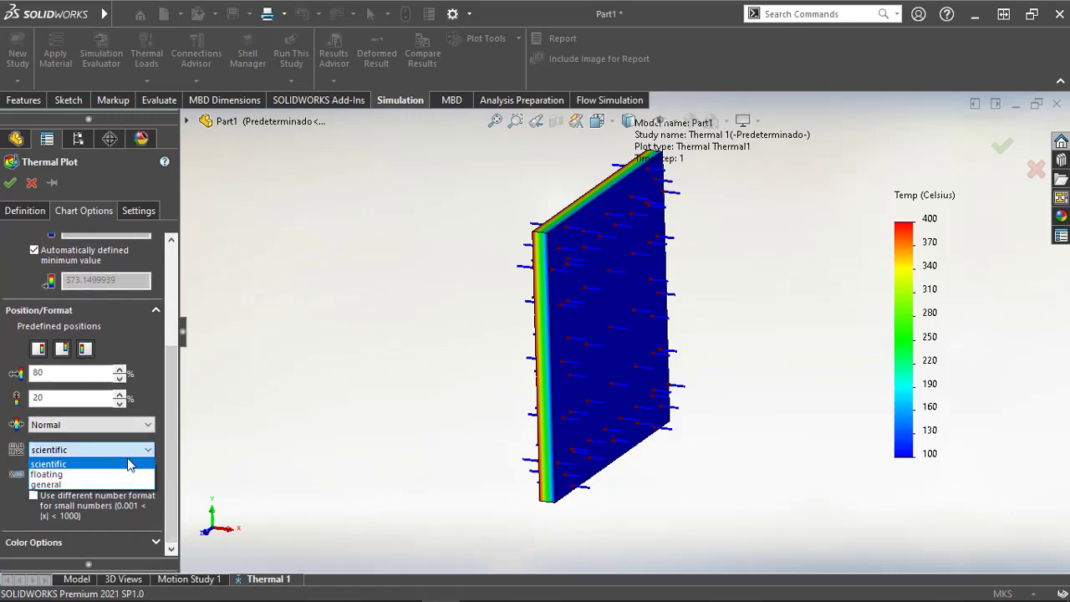
left_click(92, 483)
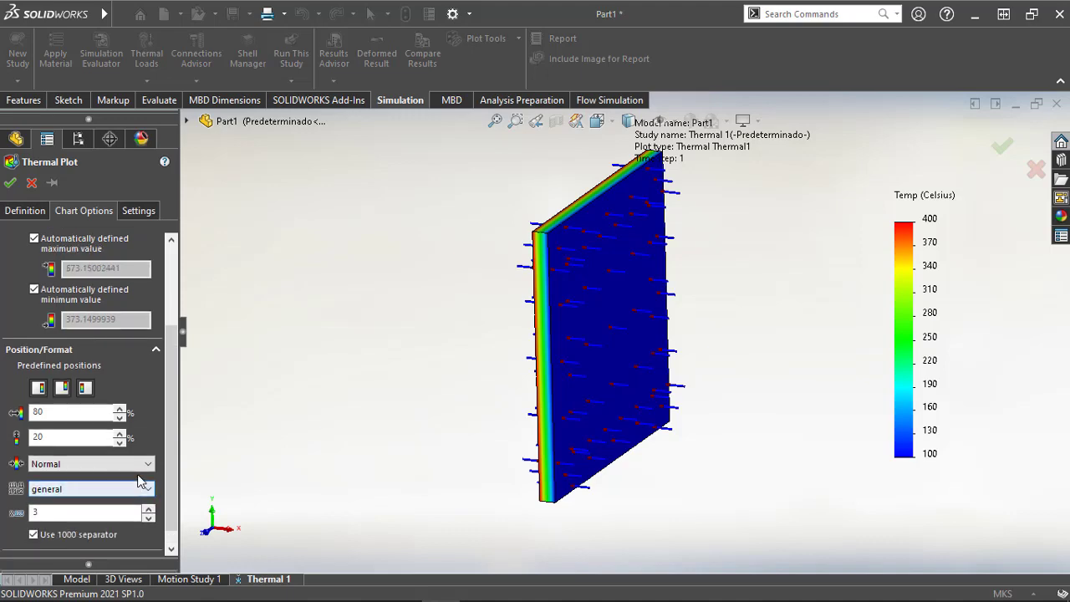
scroll(171, 452, "up", 5)
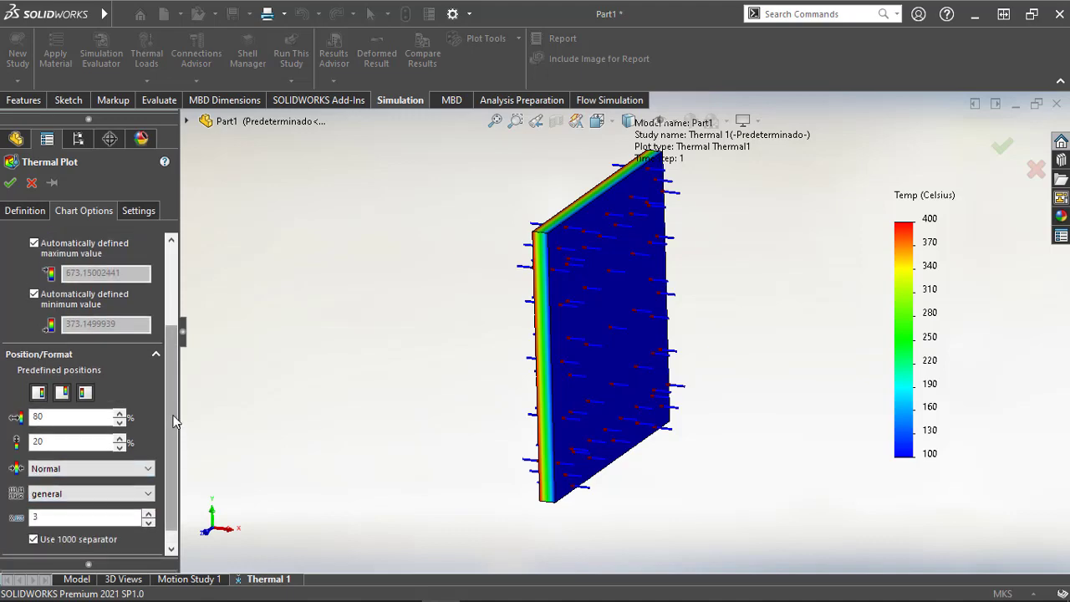
left_click(10, 182)
middle_click_drag(406, 306, 476, 291)
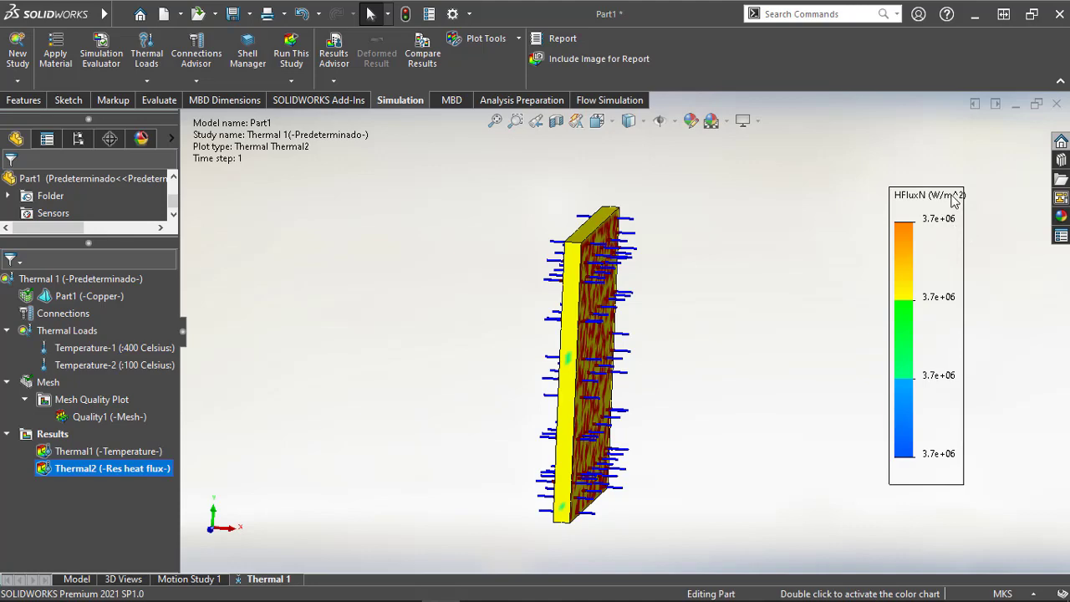
middle_click_drag(736, 266, 723, 288)
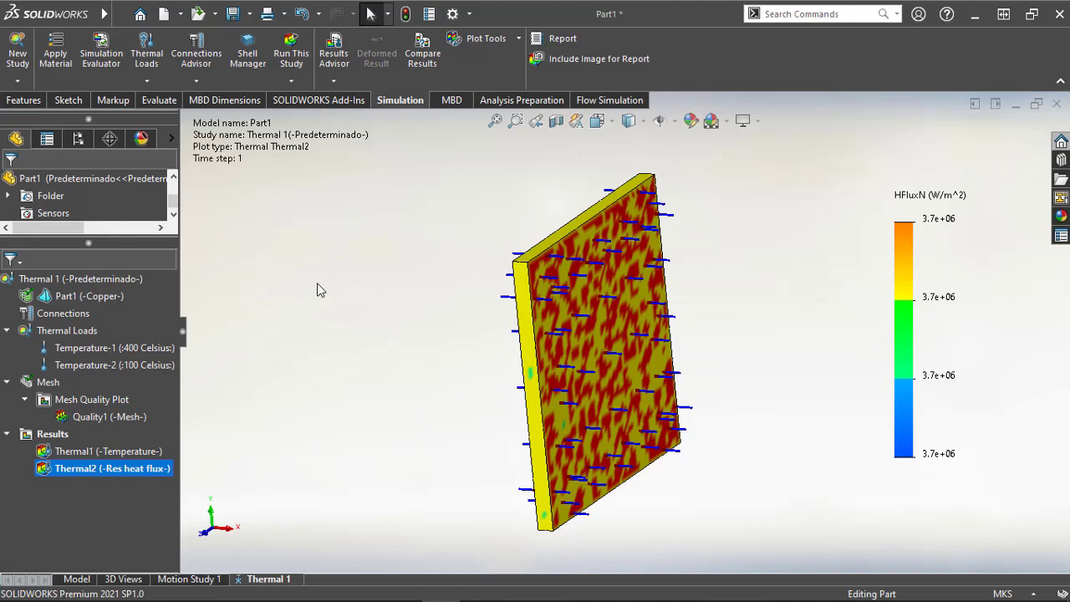
middle_click_drag(327, 284, 351, 275)
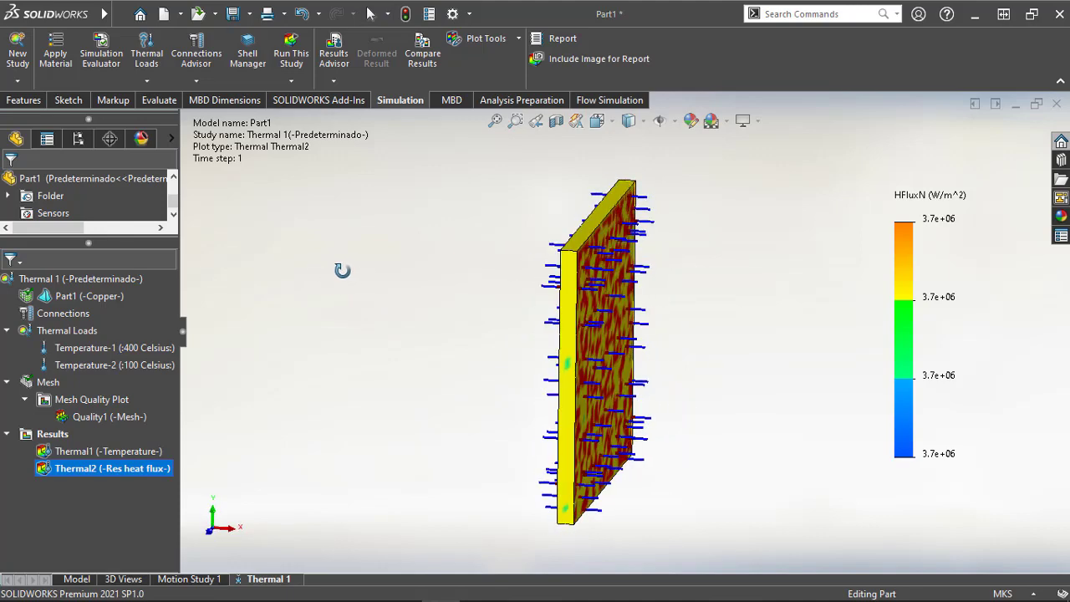
Create a second thermal study of the plate that uses 2D simplification
left_click(17, 48)
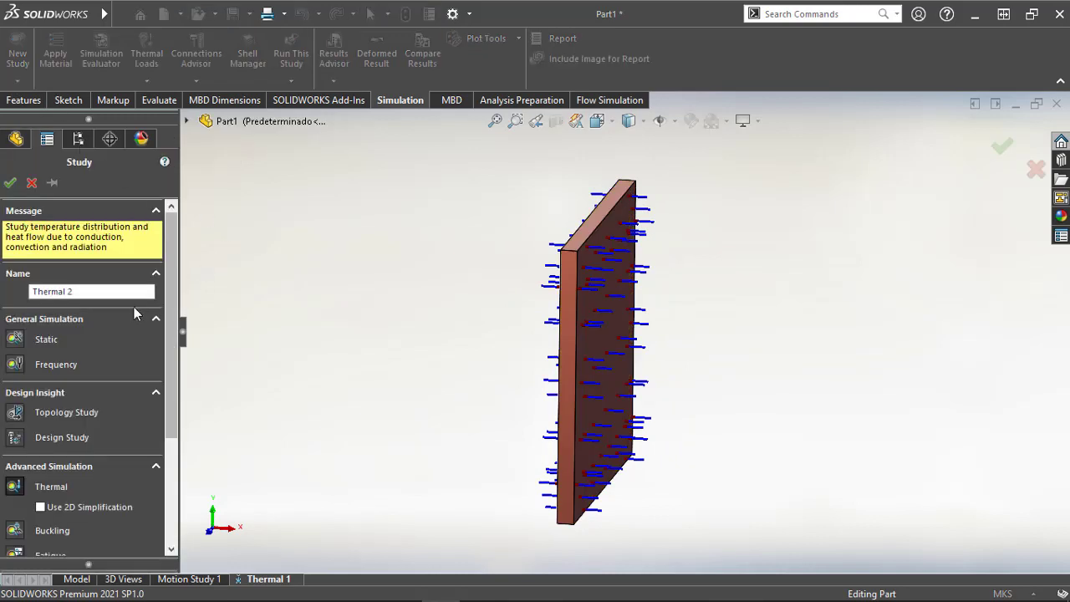
left_click(16, 488)
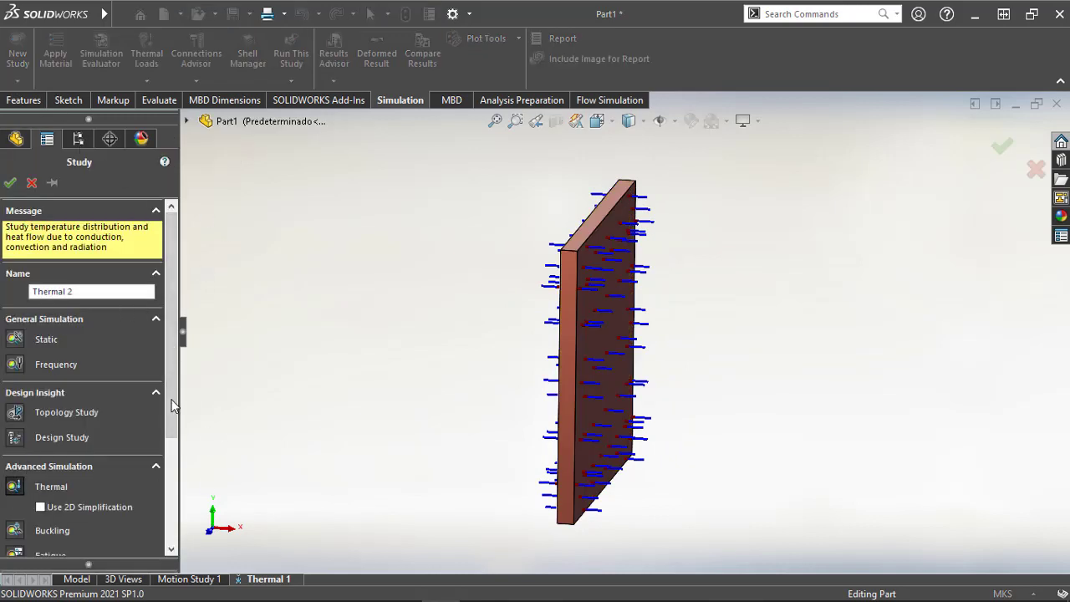
scroll(107, 441, "down", 3)
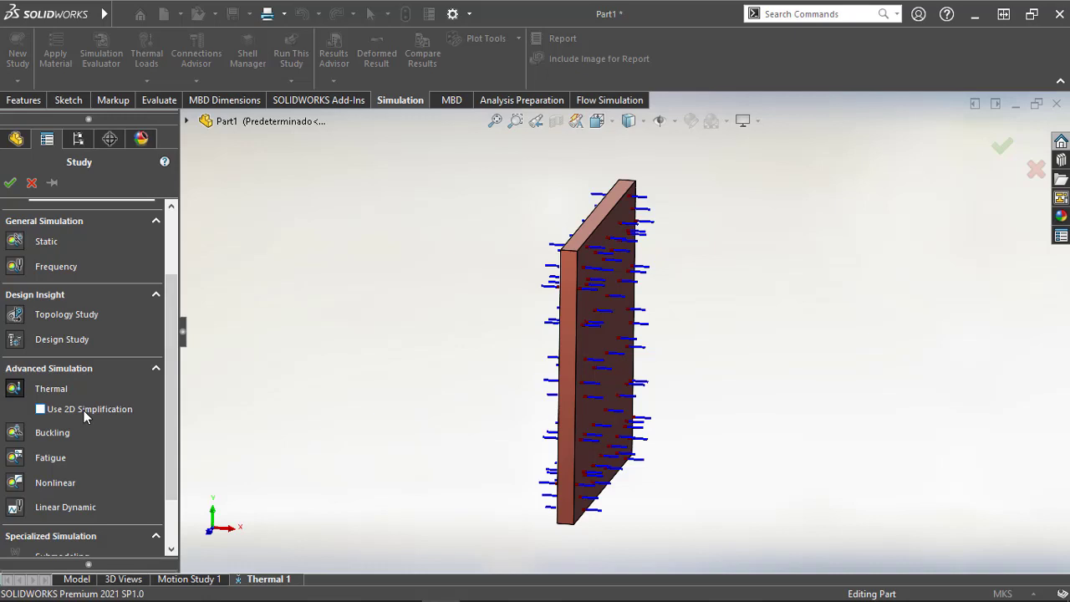
left_click(83, 410)
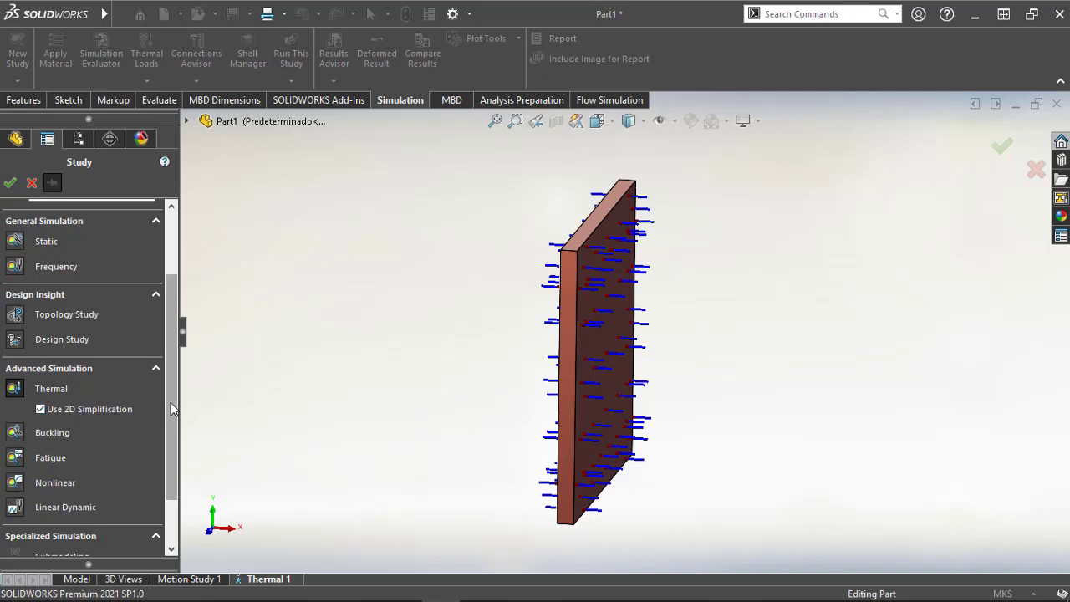
left_click_drag(170, 402, 168, 332)
left_click(10, 182)
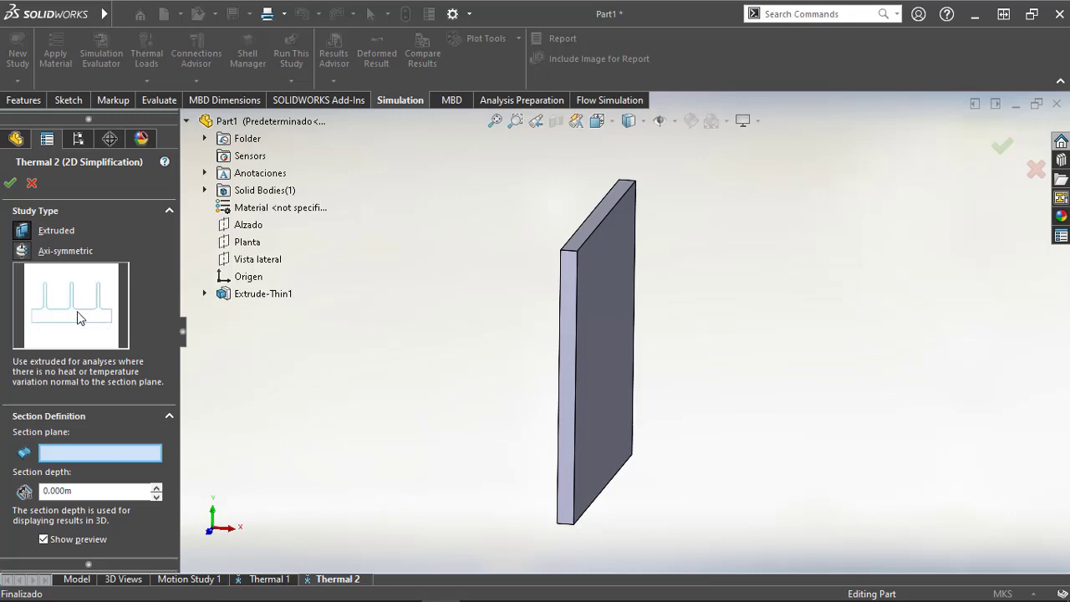
Define the 2D simplification as Extruded, with the Alzado plane as section plane and a section depth of 0.5 m
left_click(51, 250)
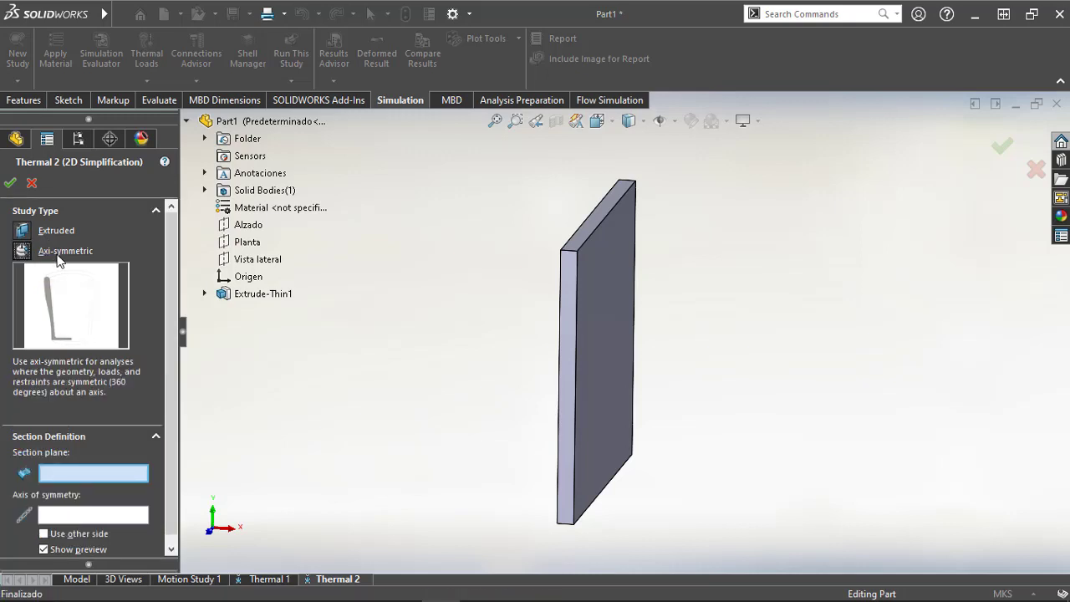
left_click(22, 237)
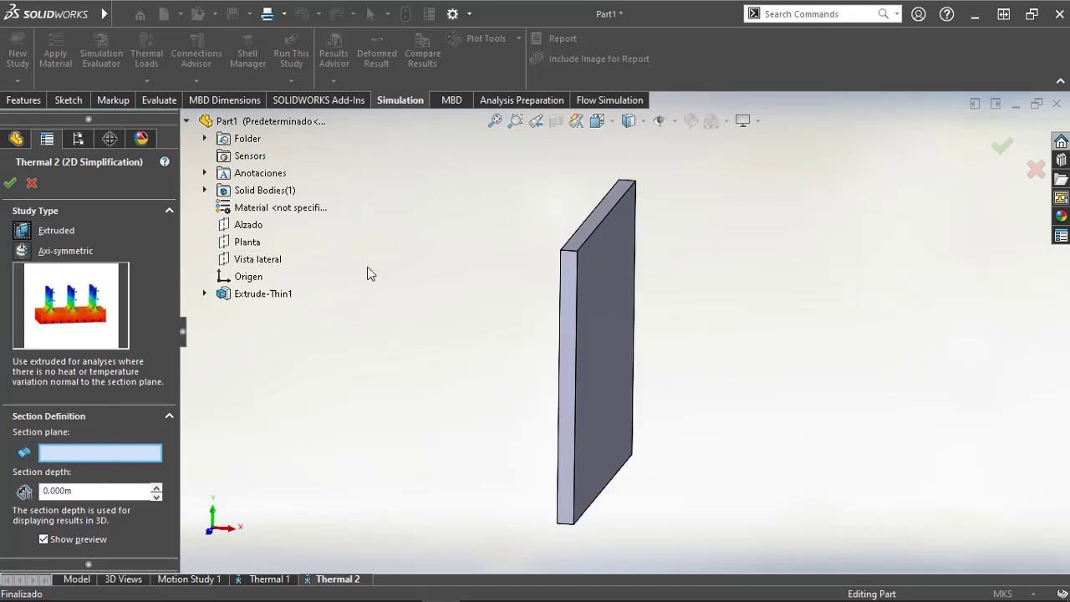
left_click(253, 227)
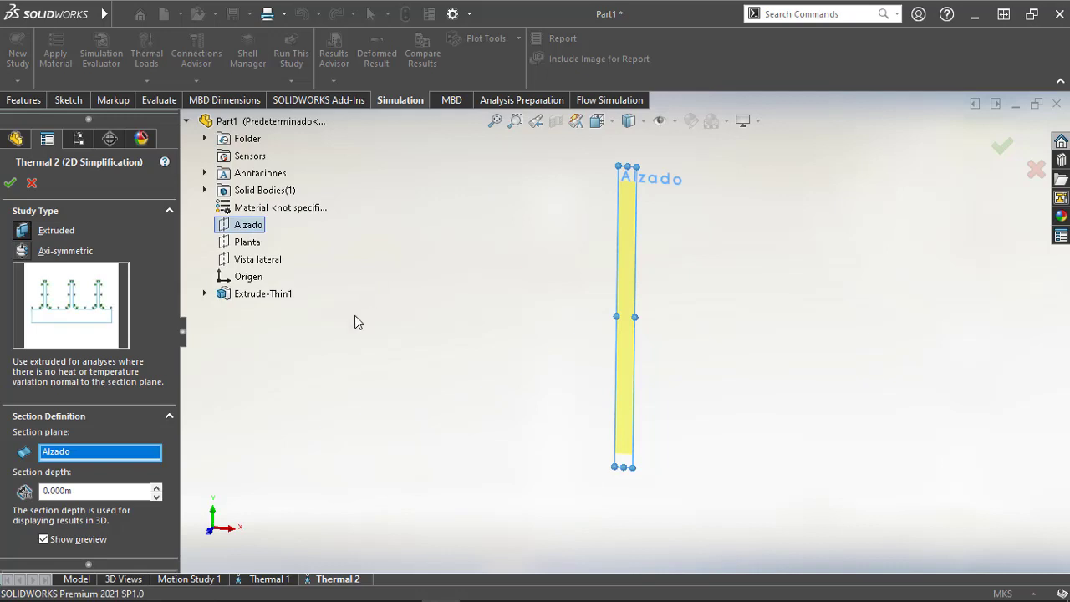
left_click(65, 492)
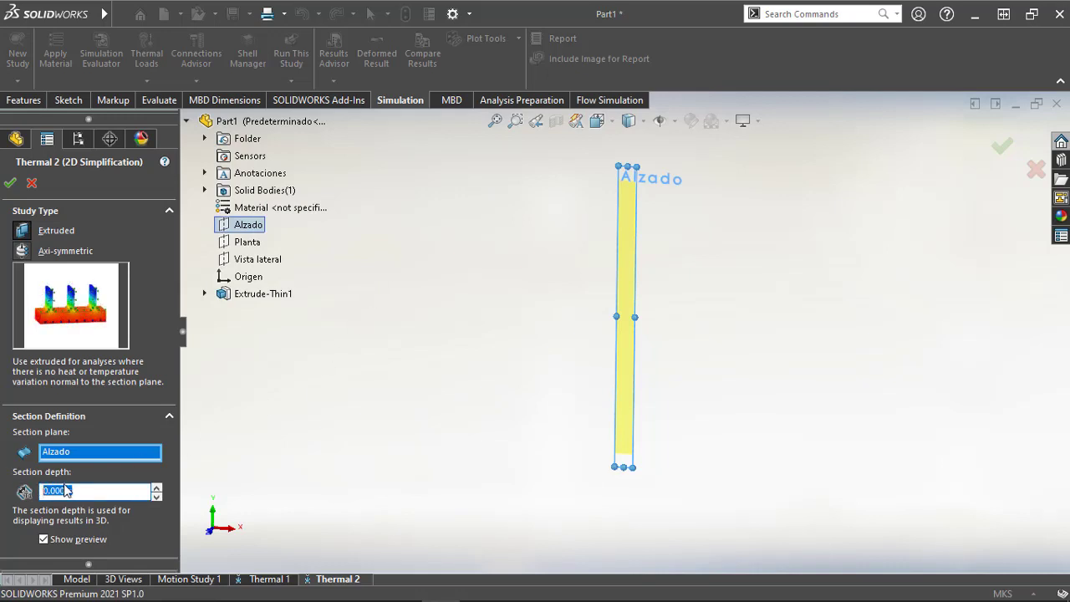
type(".5")
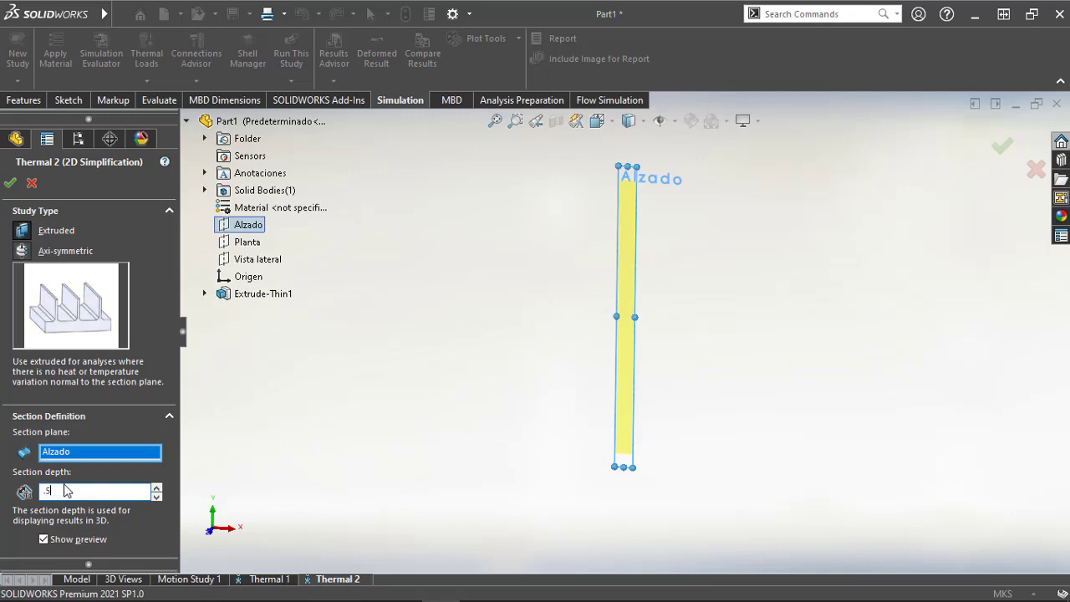
type("00m")
key("Return")
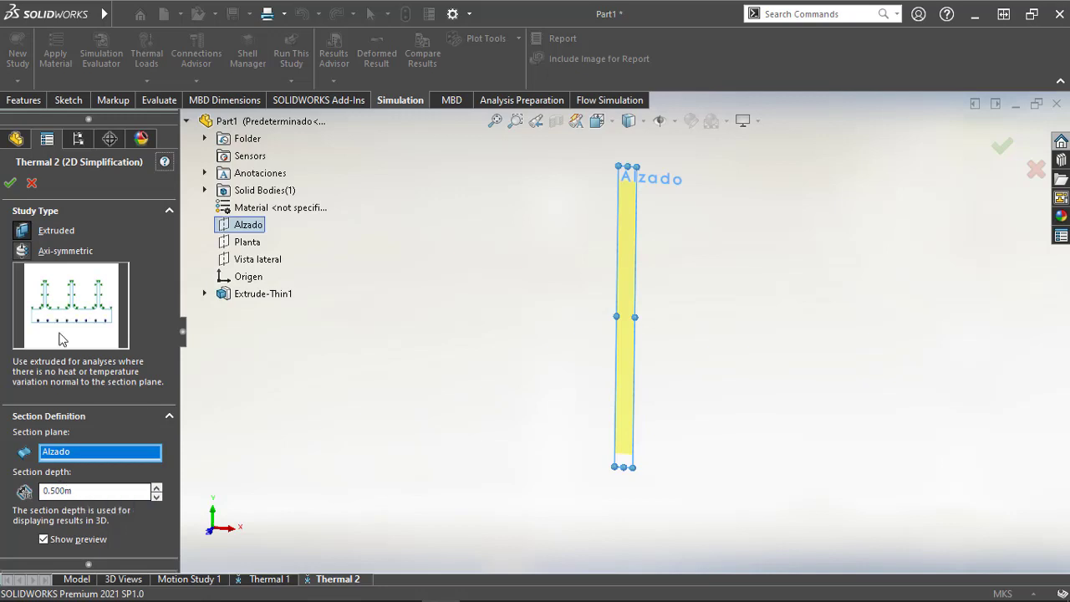
left_click(10, 185)
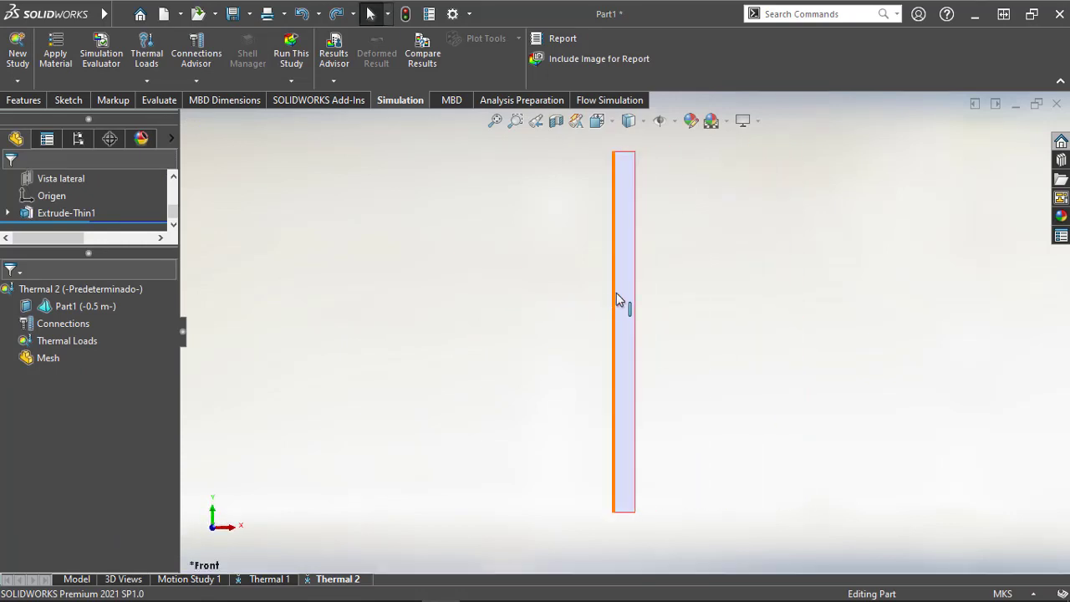
left_click(616, 294)
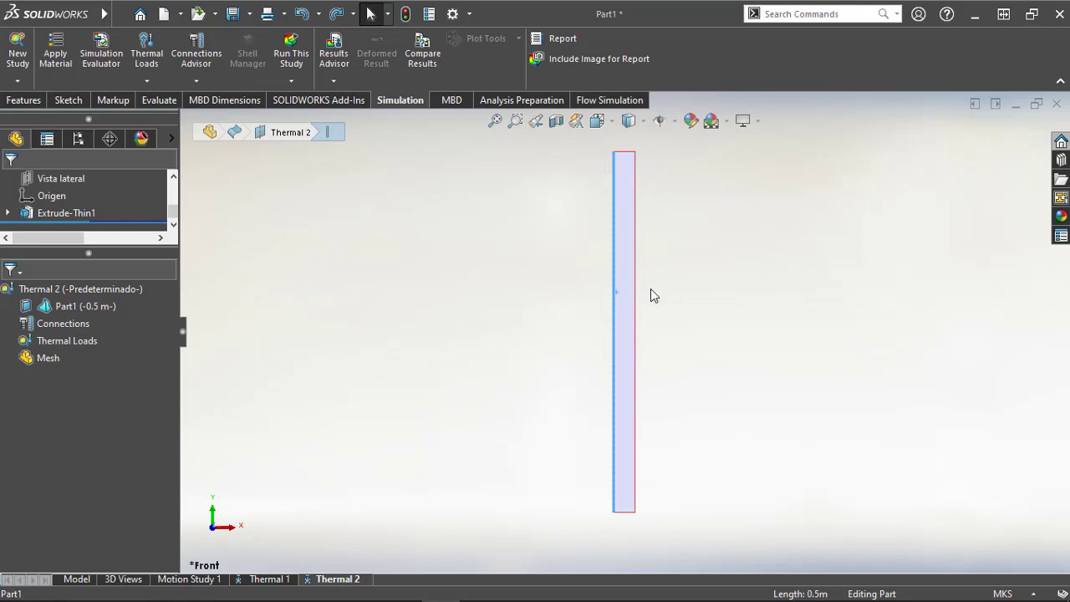
left_click(636, 272)
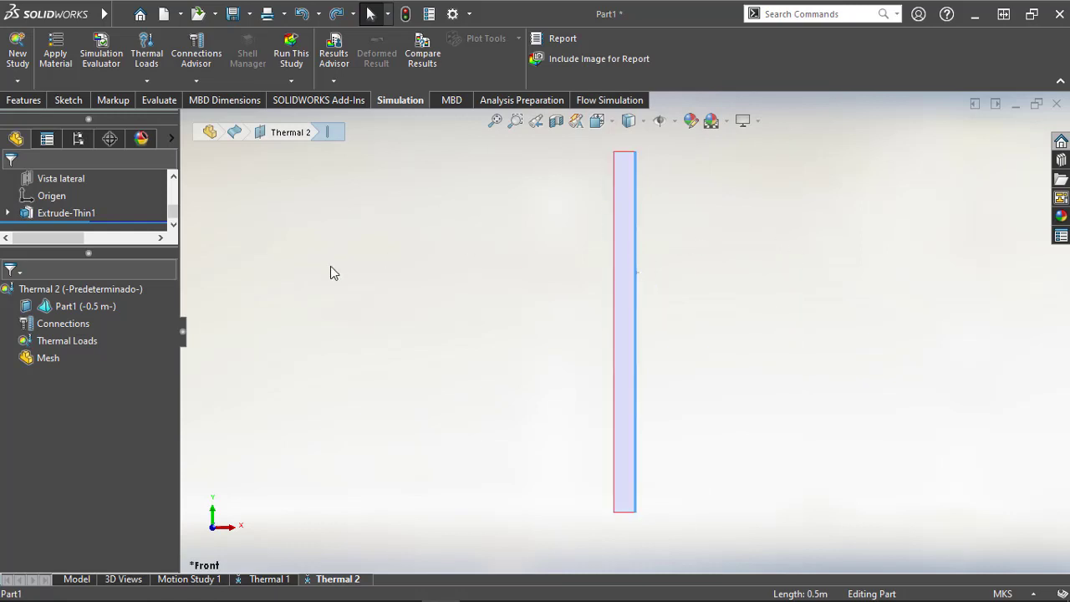
left_click(397, 287)
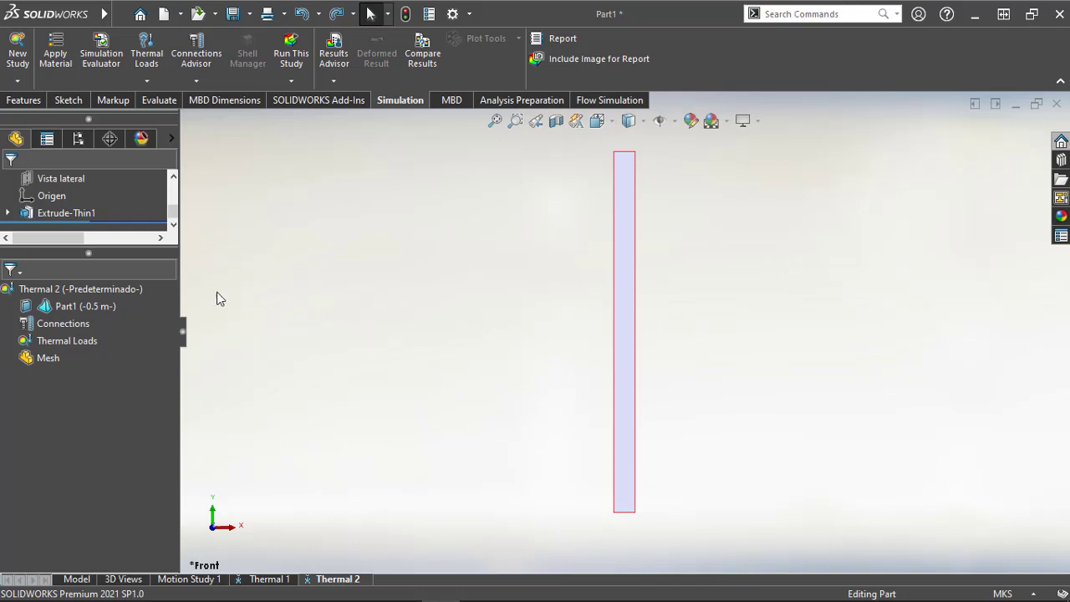
Assign the custom Copper material from the Metales category of the MaterialesYoutube library to the part in the second thermal study
left_click(51, 304)
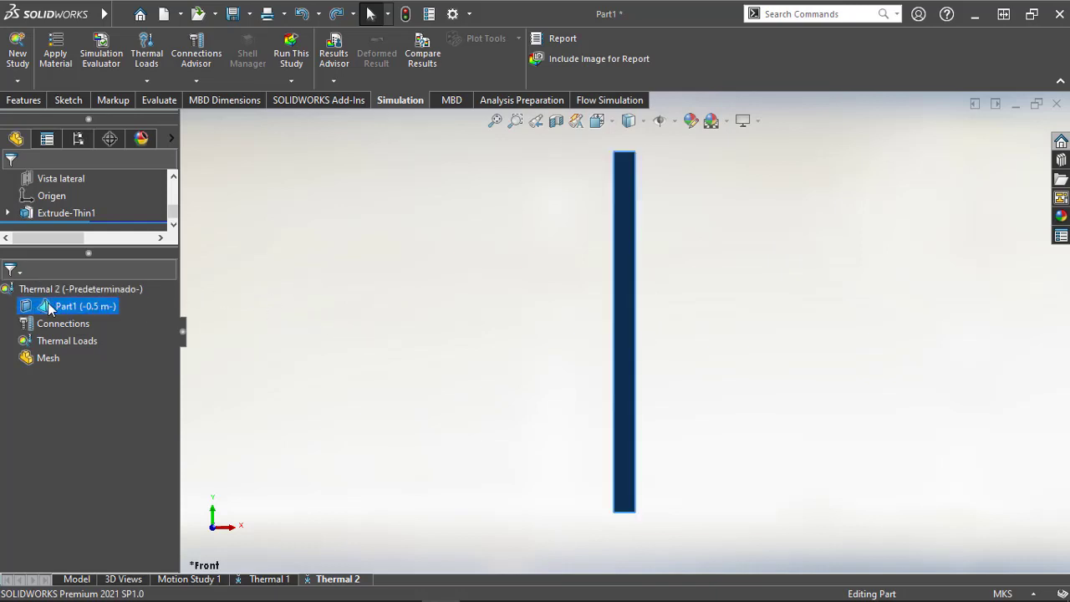
right_click(48, 304)
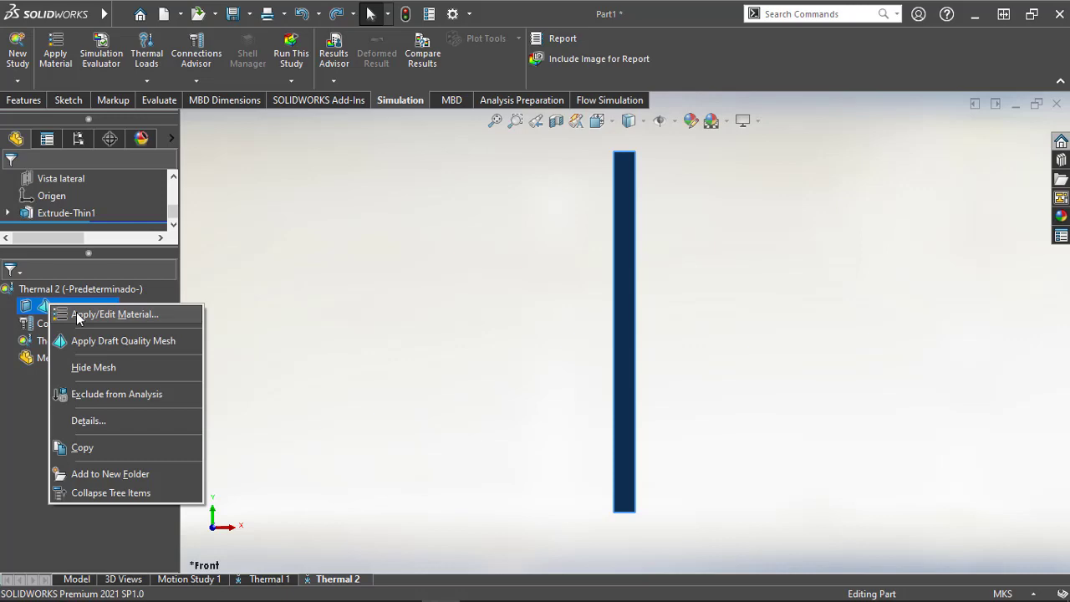
left_click(76, 314)
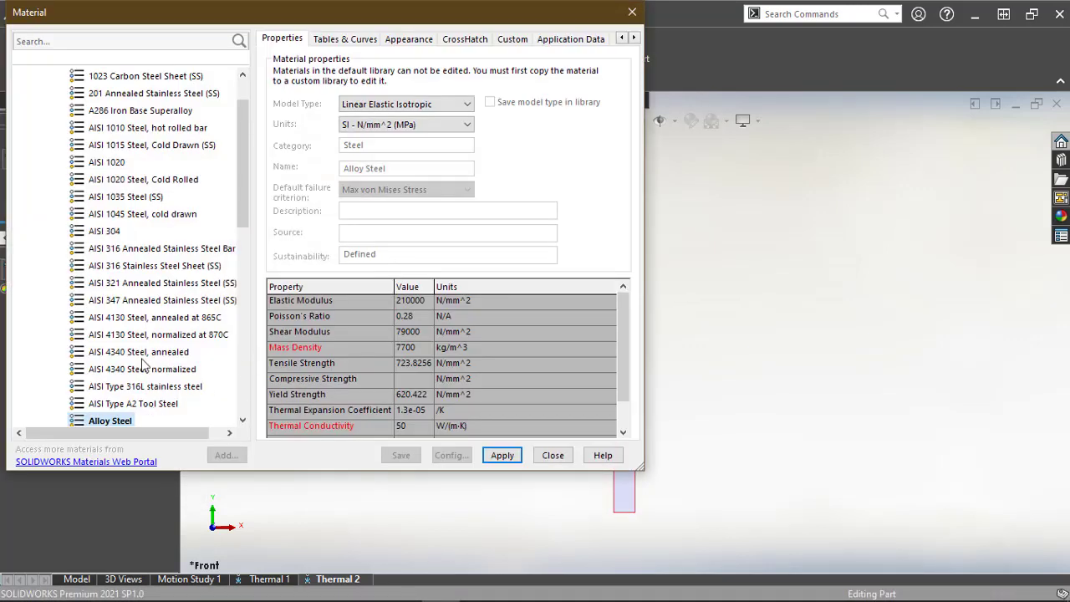
scroll(138, 332, "down", 10)
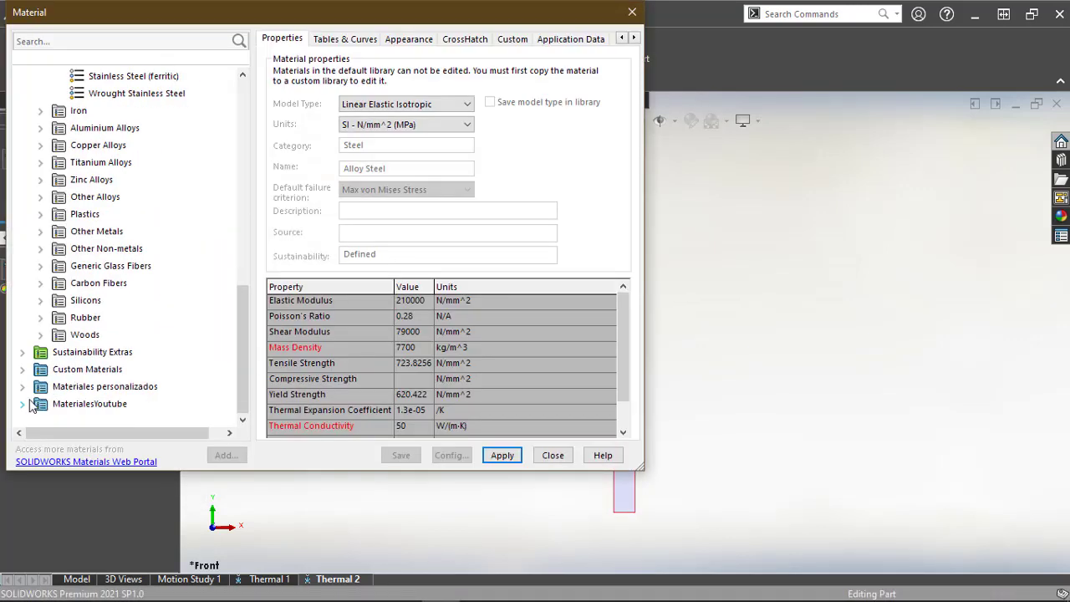
left_click(25, 404)
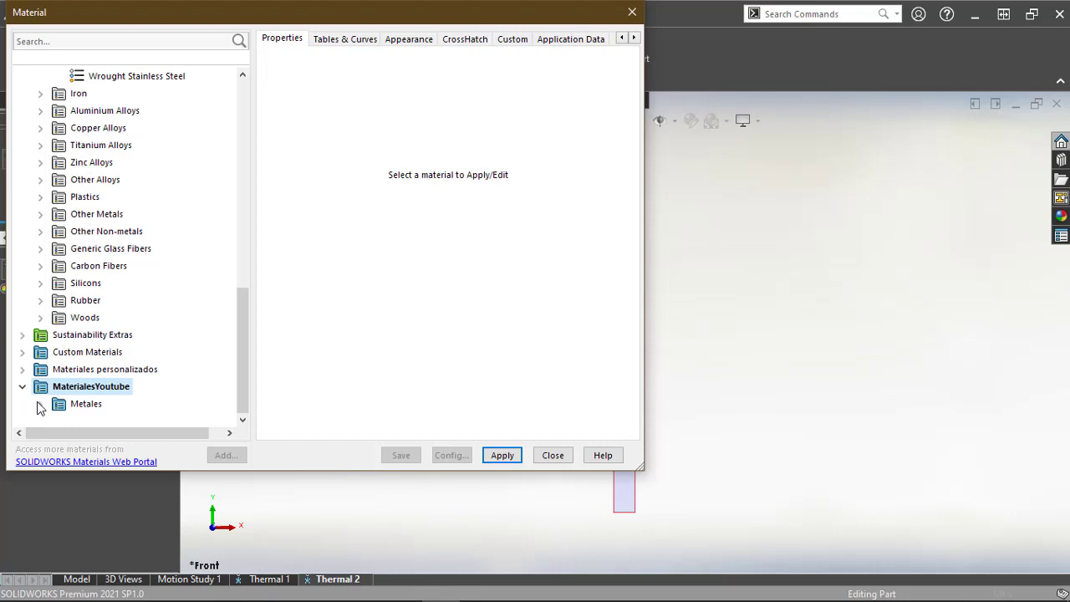
left_click(86, 403)
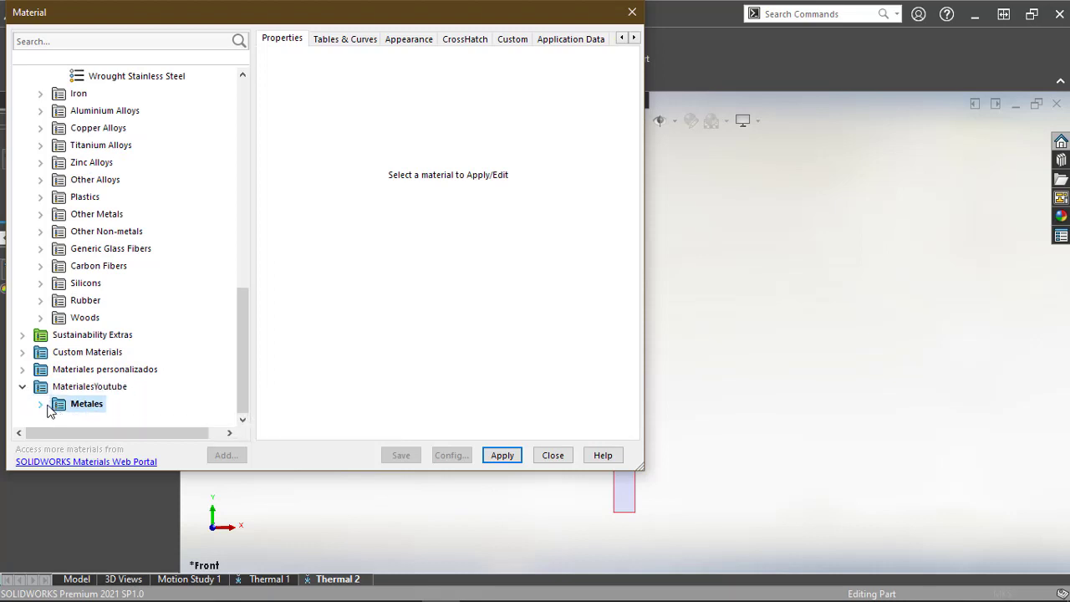
left_click(42, 404)
left_click(94, 405)
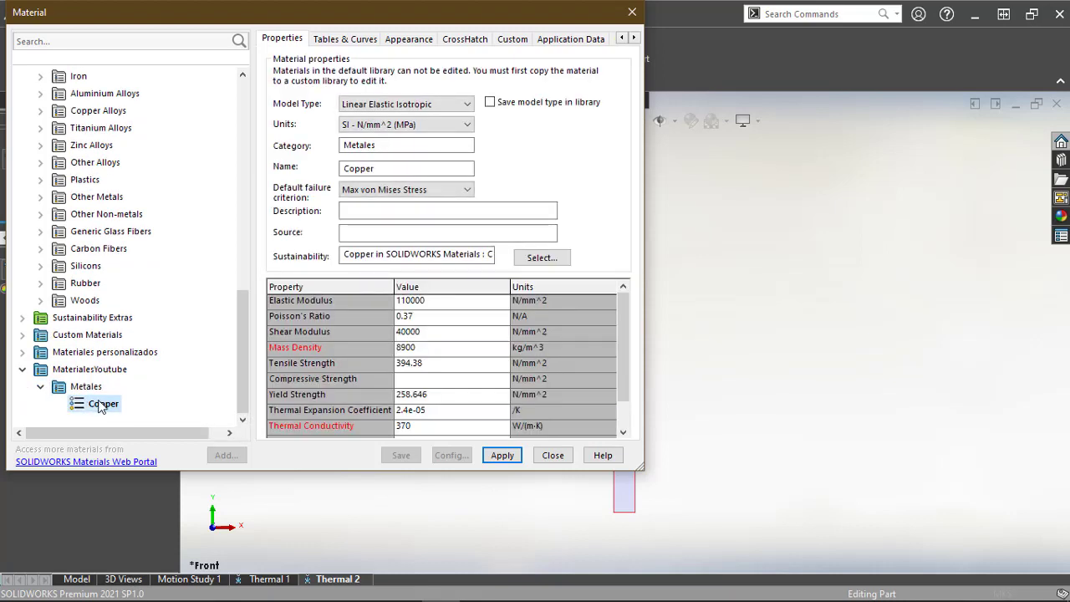
left_click(502, 454)
left_click(552, 455)
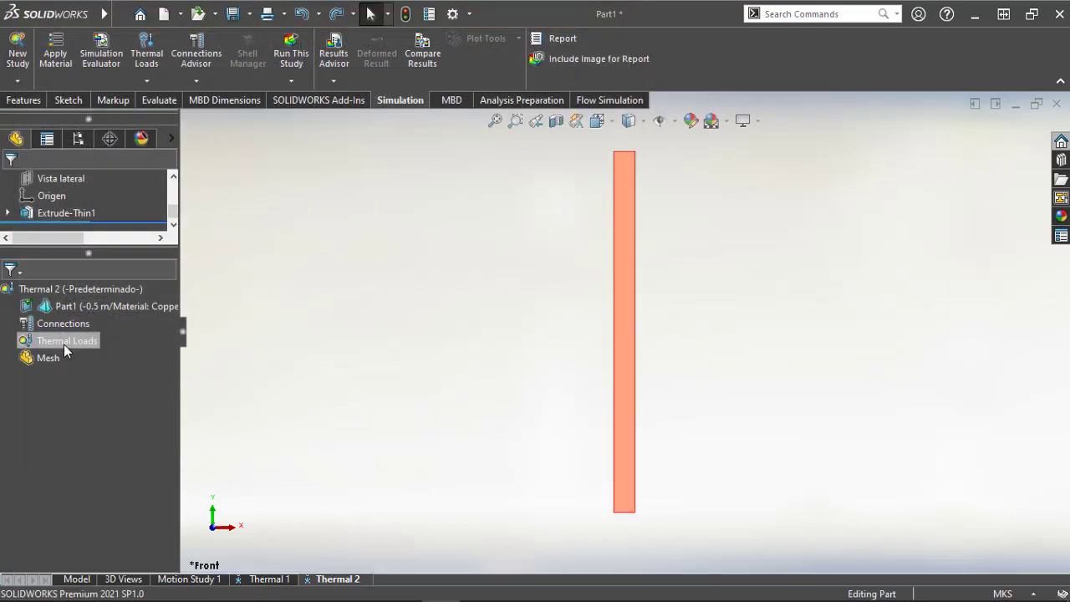
Apply a fixed temperature of 400 °C to the left long edge of the plate section, keeping the Temperature command active
right_click(63, 343)
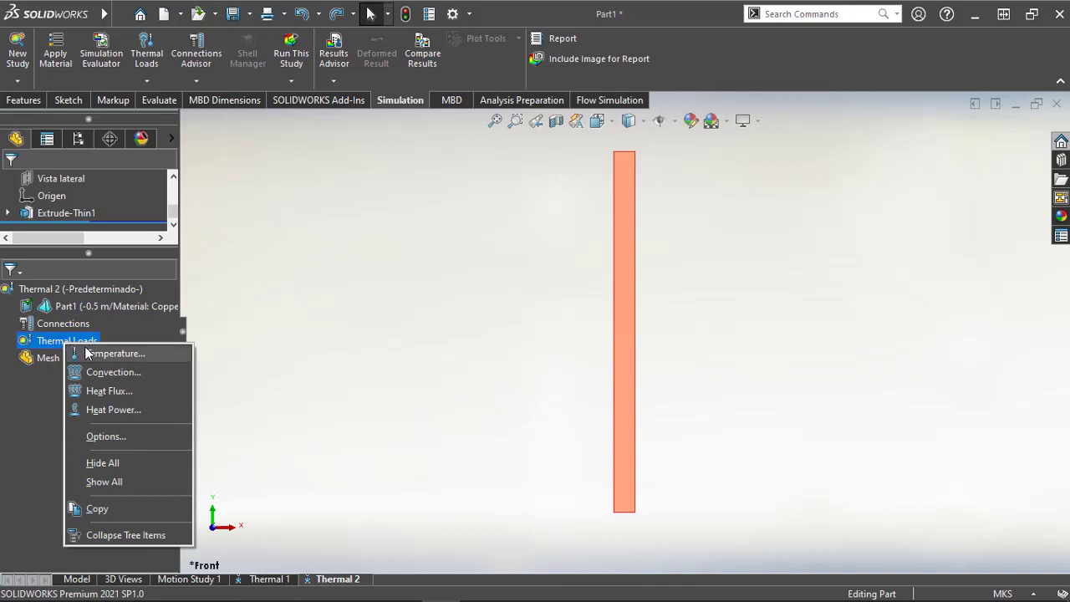
left_click(109, 353)
left_click(612, 246)
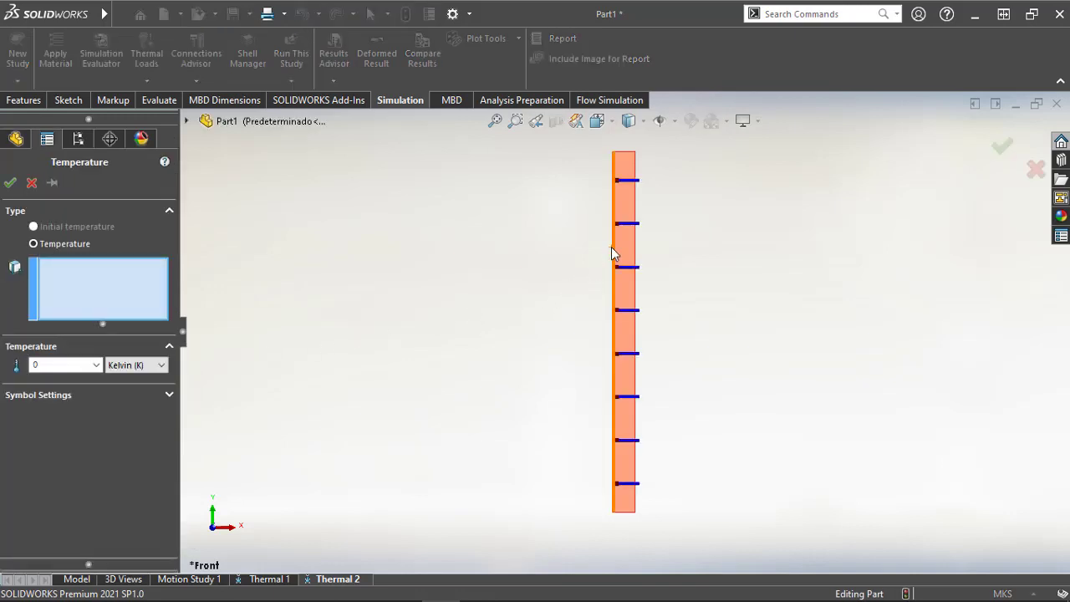
left_click(123, 365)
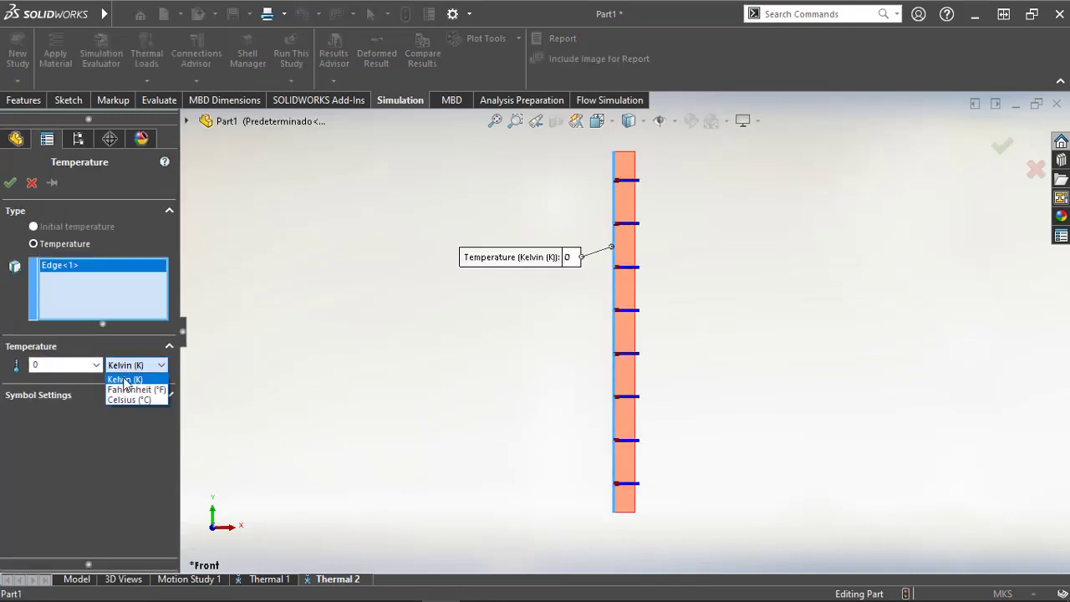
left_click(124, 396)
double_click(76, 365)
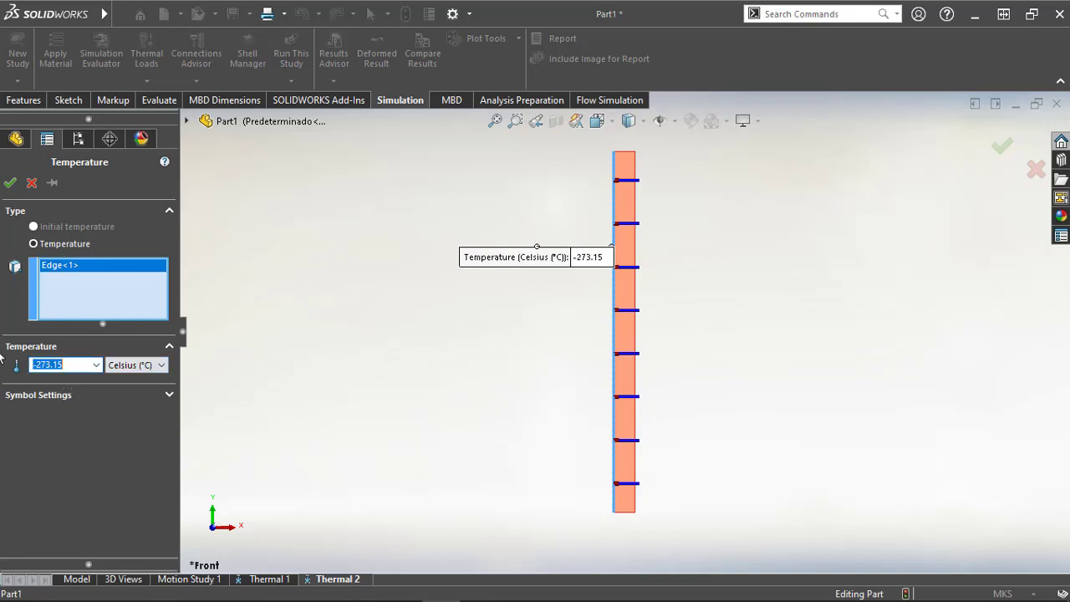
type("400")
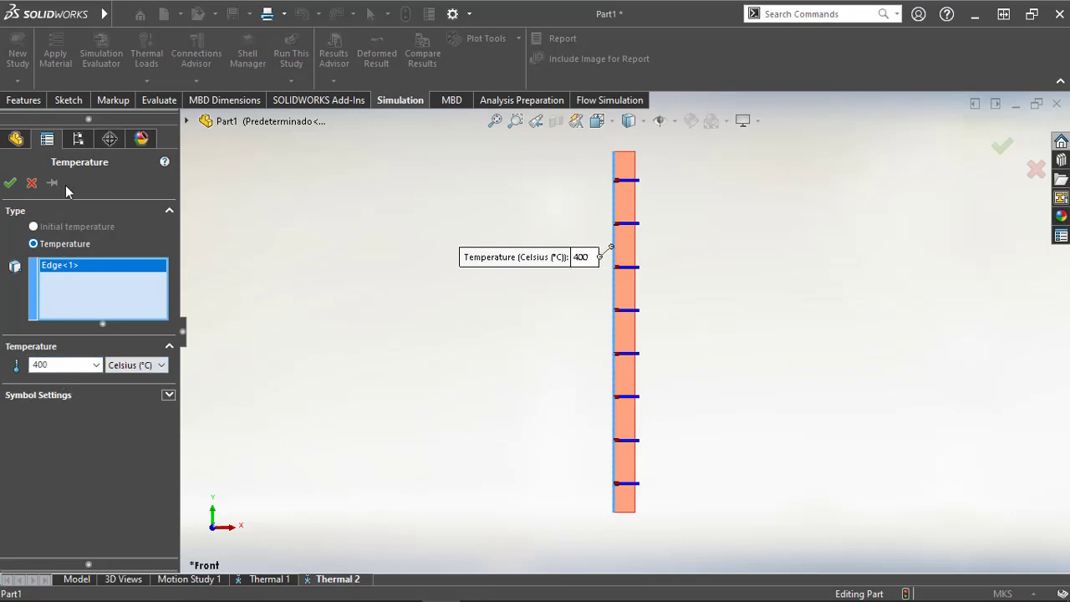
left_click(52, 183)
left_click(10, 183)
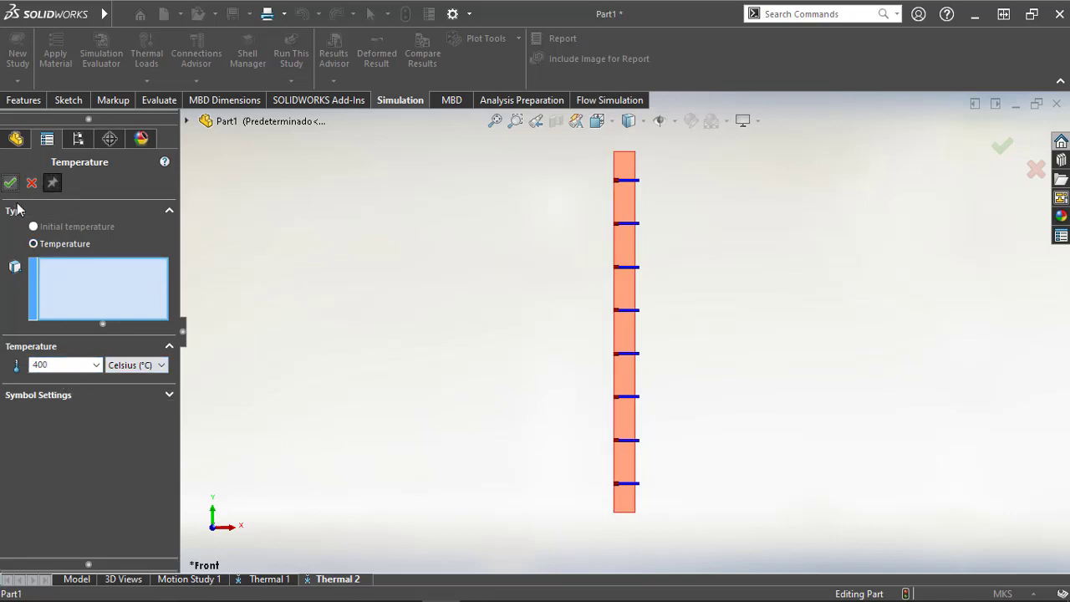
Apply a fixed temperature of 100 °C to the right long edge of the plate section and finish the temperature loads
double_click(66, 365)
type("1")
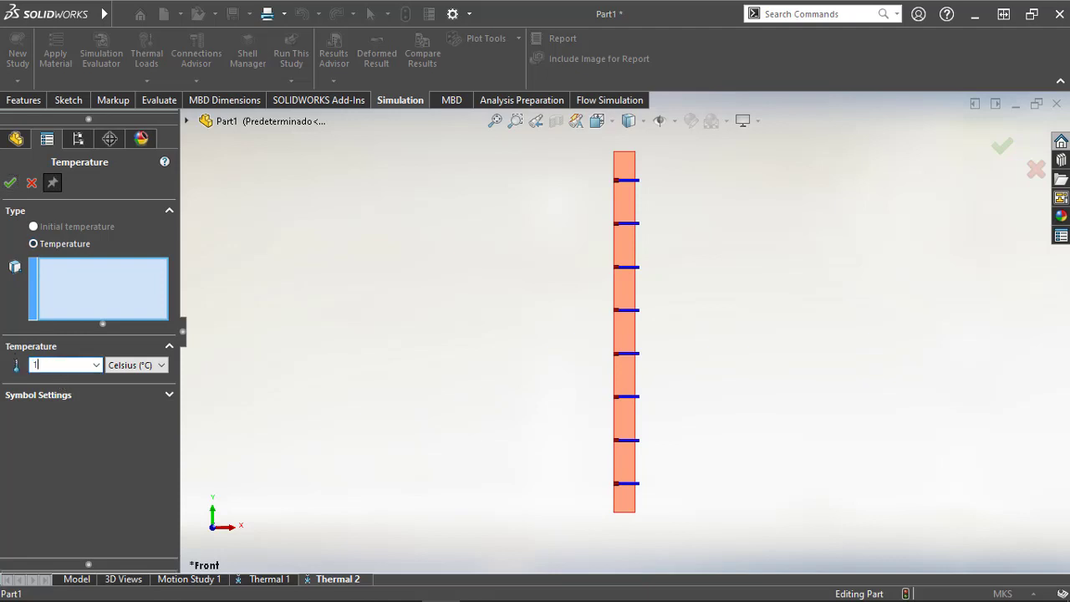
type("00")
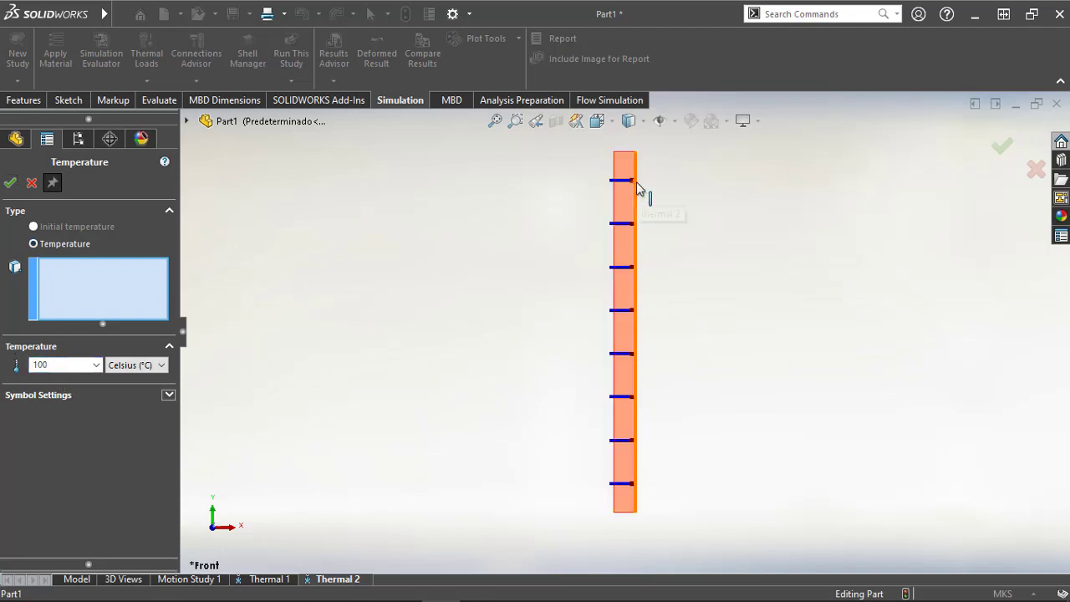
left_click(636, 185)
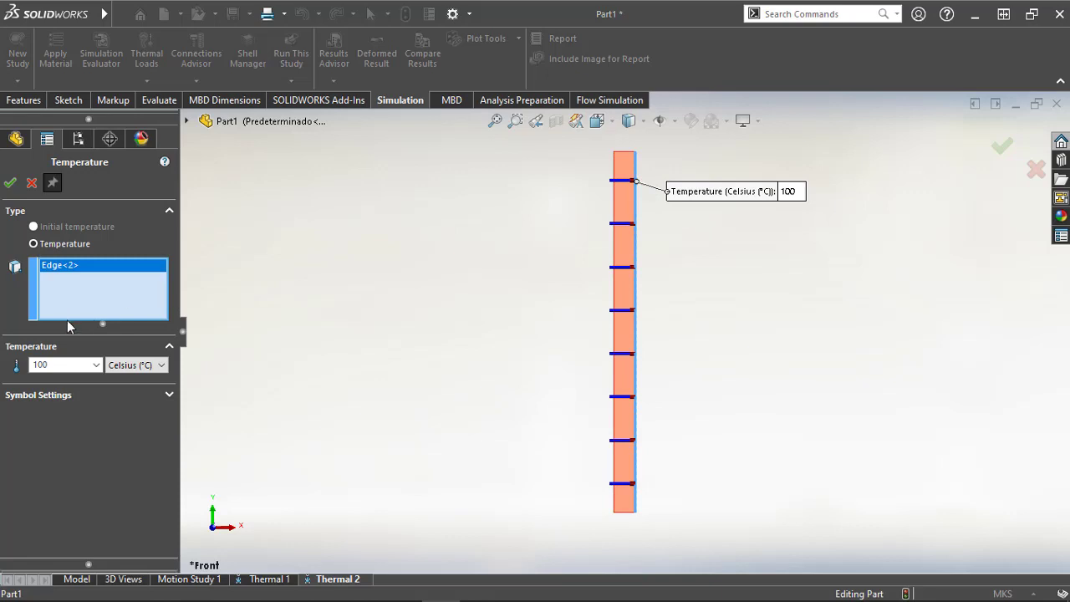
left_click(54, 185)
left_click(11, 183)
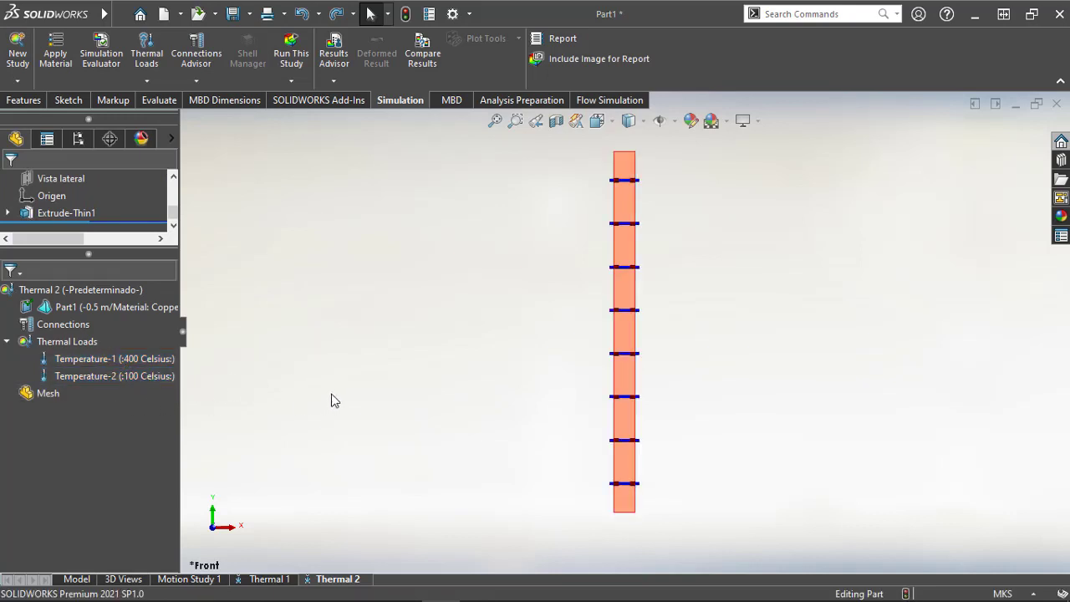
Mesh the plate section with mesh parameters enabled, using the standard mesh and default density, and inspect the resulting elements
right_click(48, 393)
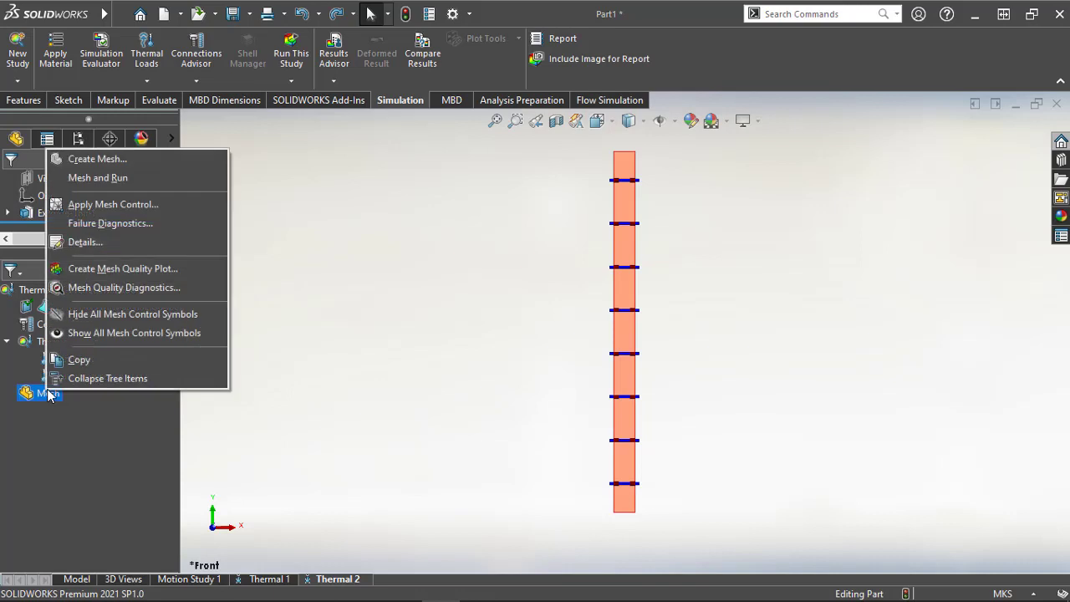
left_click(104, 159)
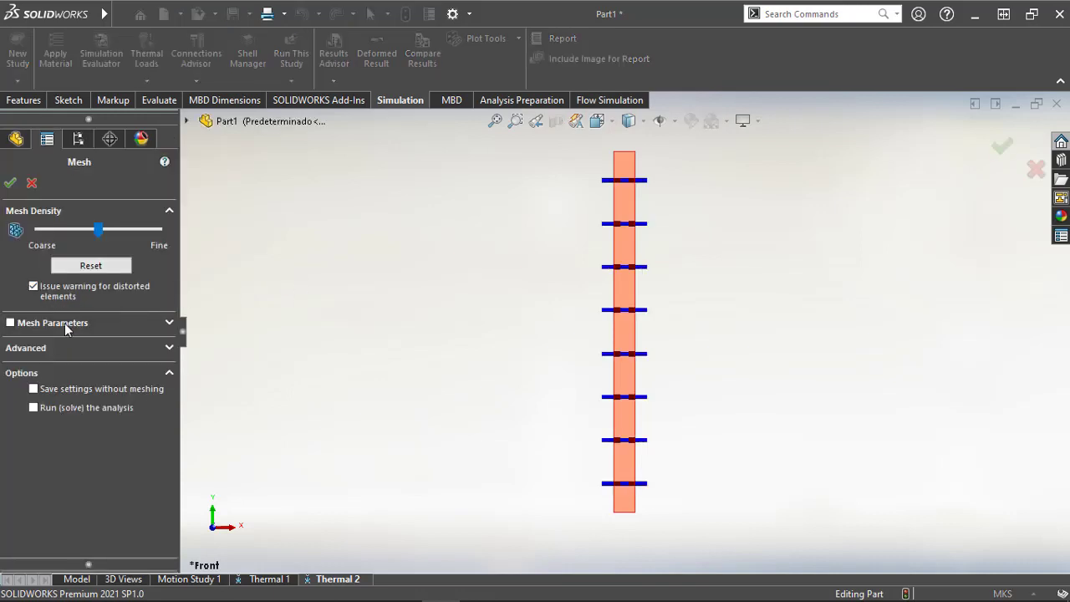
left_click(65, 323)
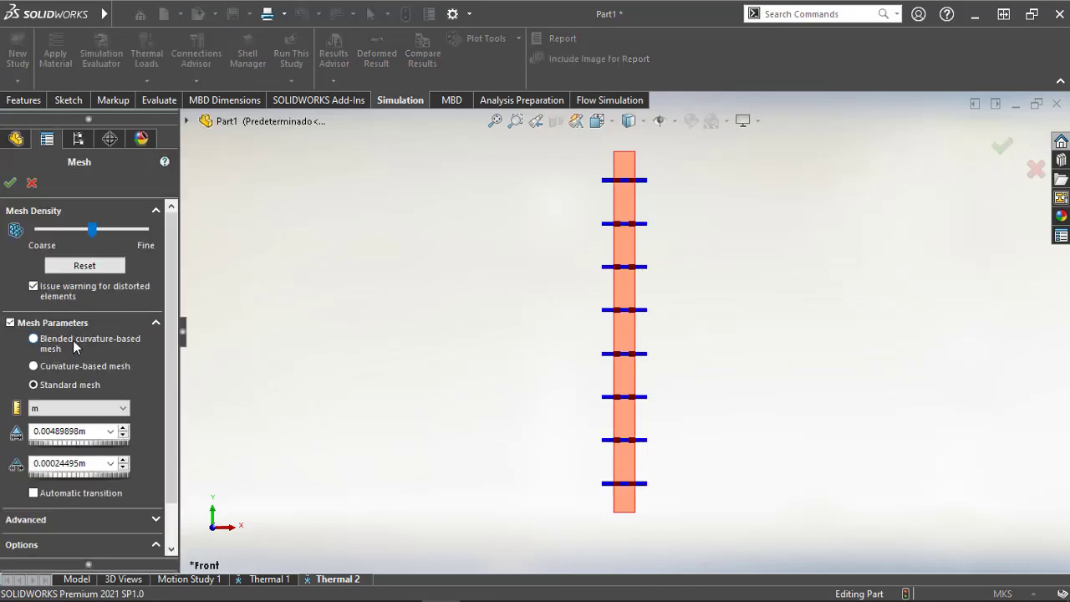
left_click(10, 182)
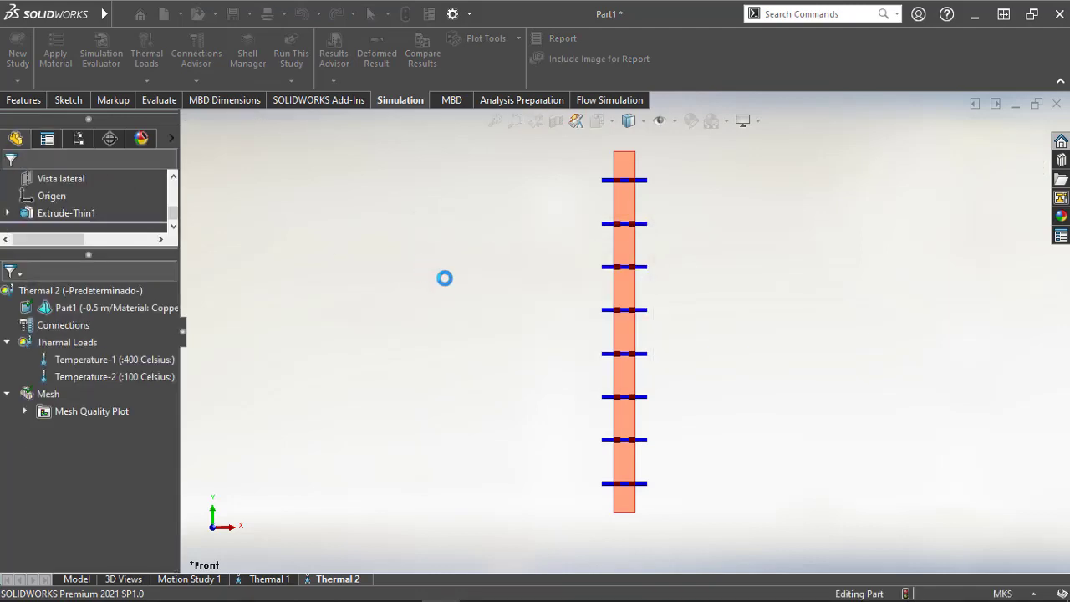
scroll(631, 200, "down", 5)
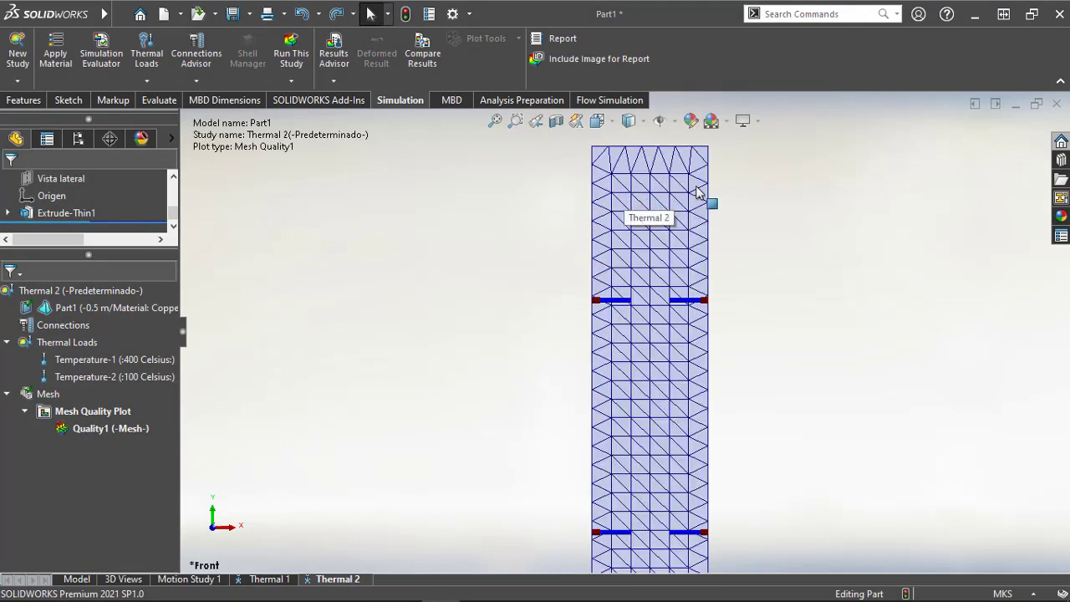
scroll(750, 222, "up", 2)
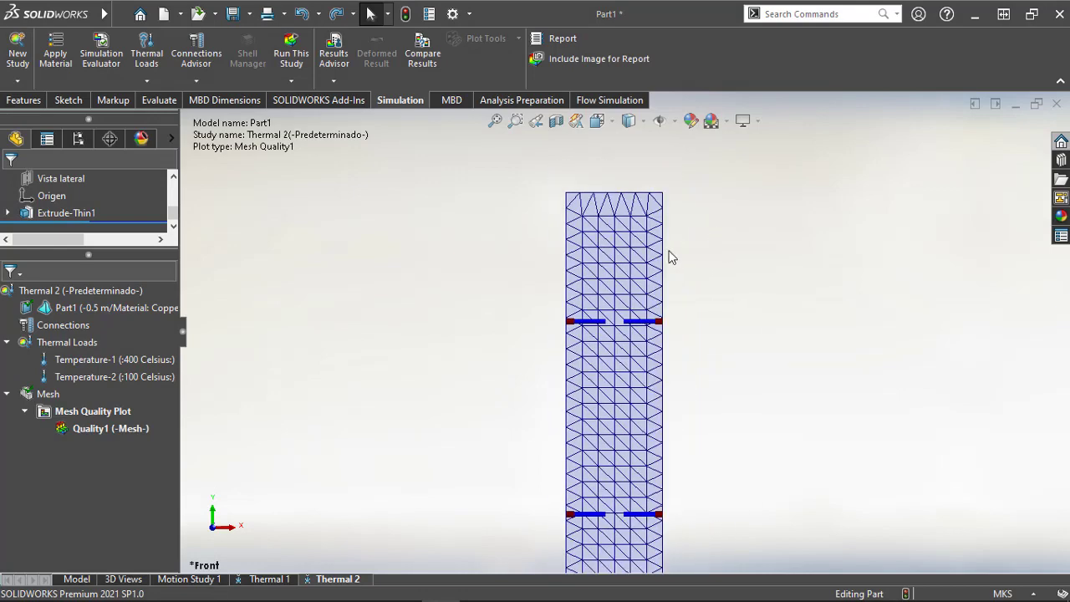
scroll(668, 251, "down", 3)
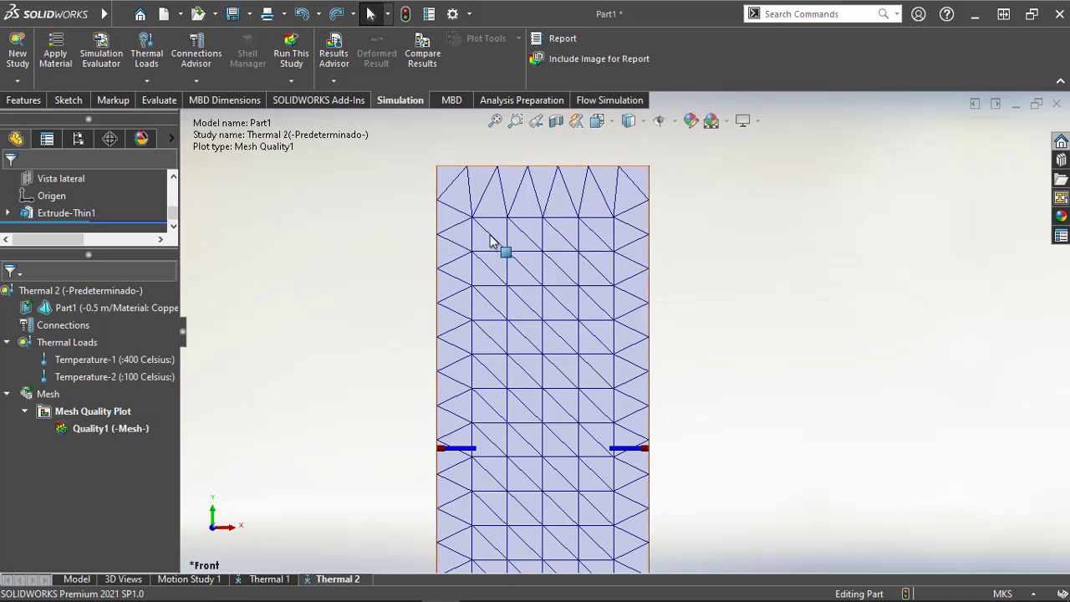
scroll(691, 251, "down", 5)
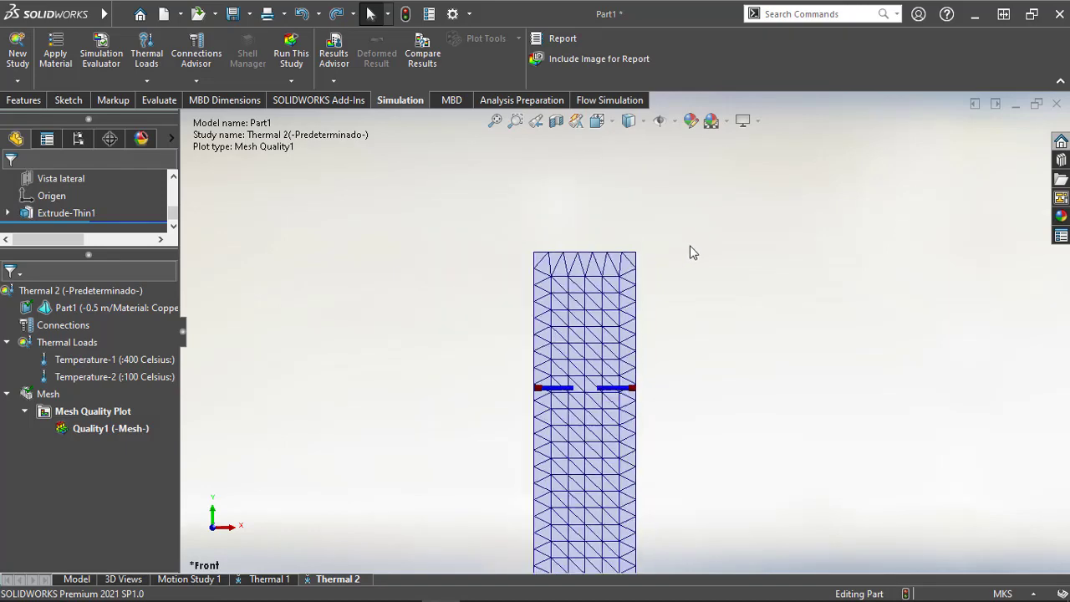
scroll(666, 178, "down", 6)
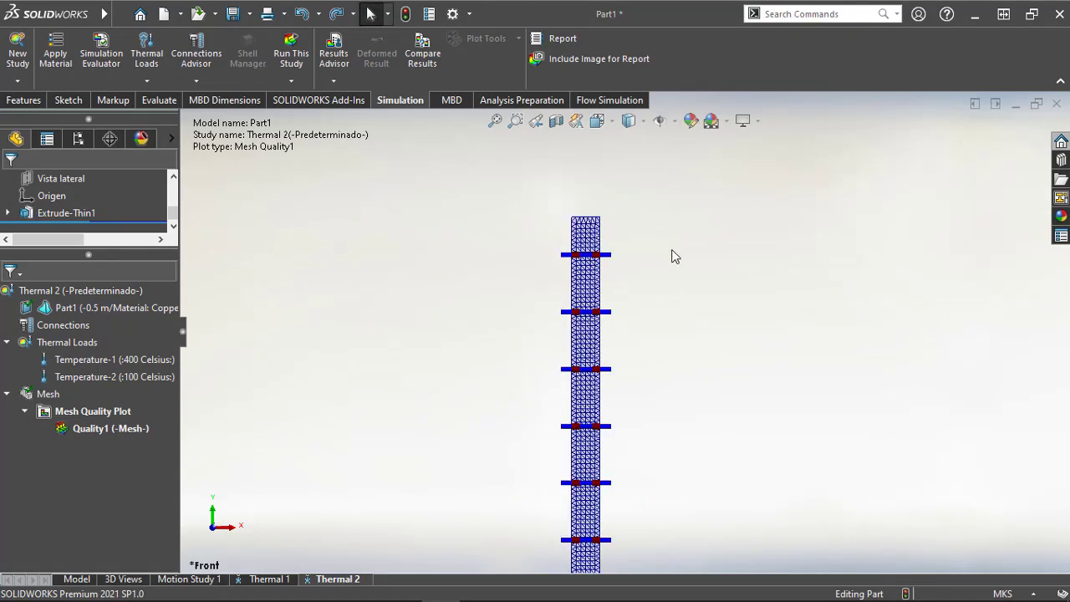
mouse_move(652, 231)
middle_mouse_down()
mouse_move(635, 234)
mouse_move(643, 229)
mouse_move(635, 245)
middle_mouse_up()
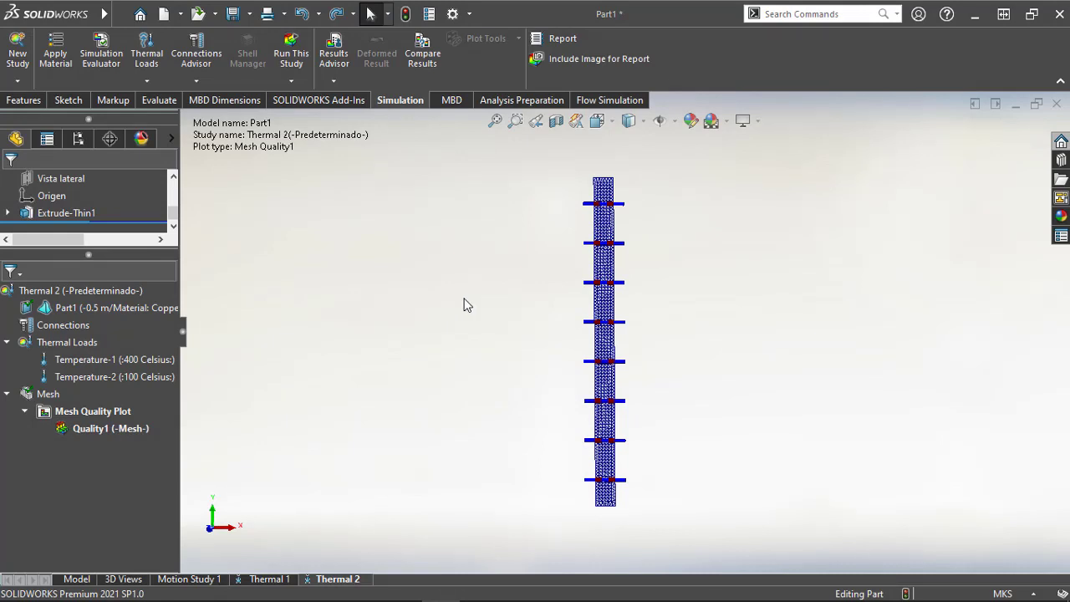
Run the second thermal study to solve the 2D simplified plate
left_click(64, 291)
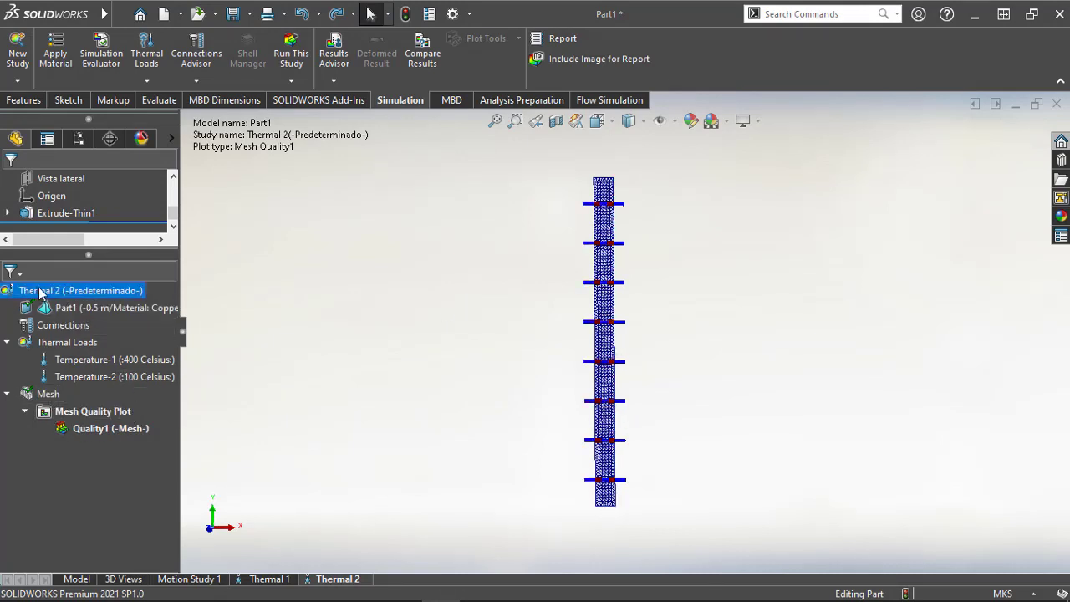
right_click(39, 291)
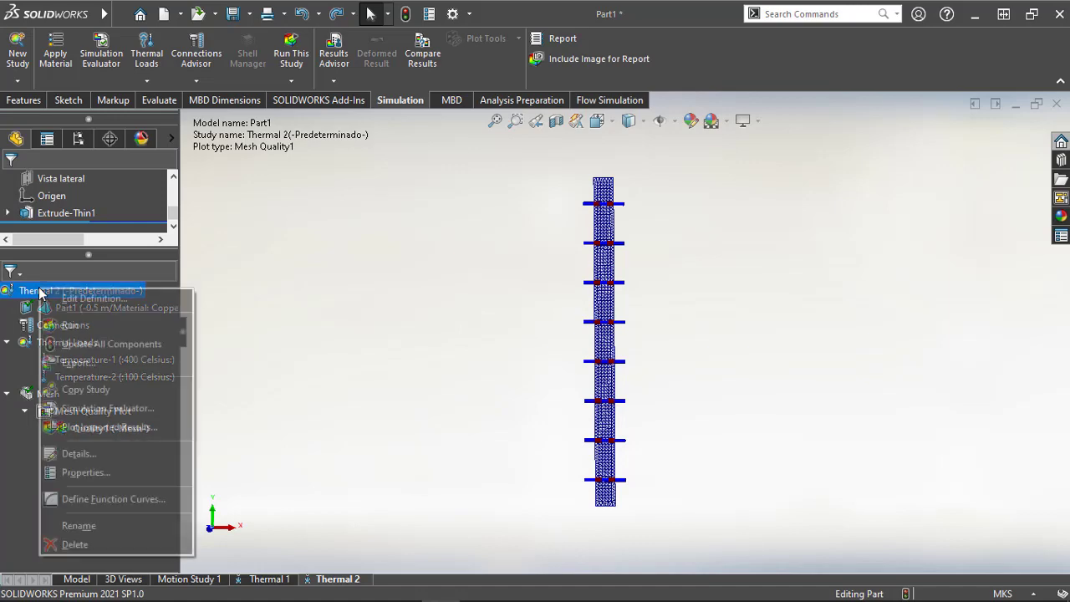
left_click(67, 325)
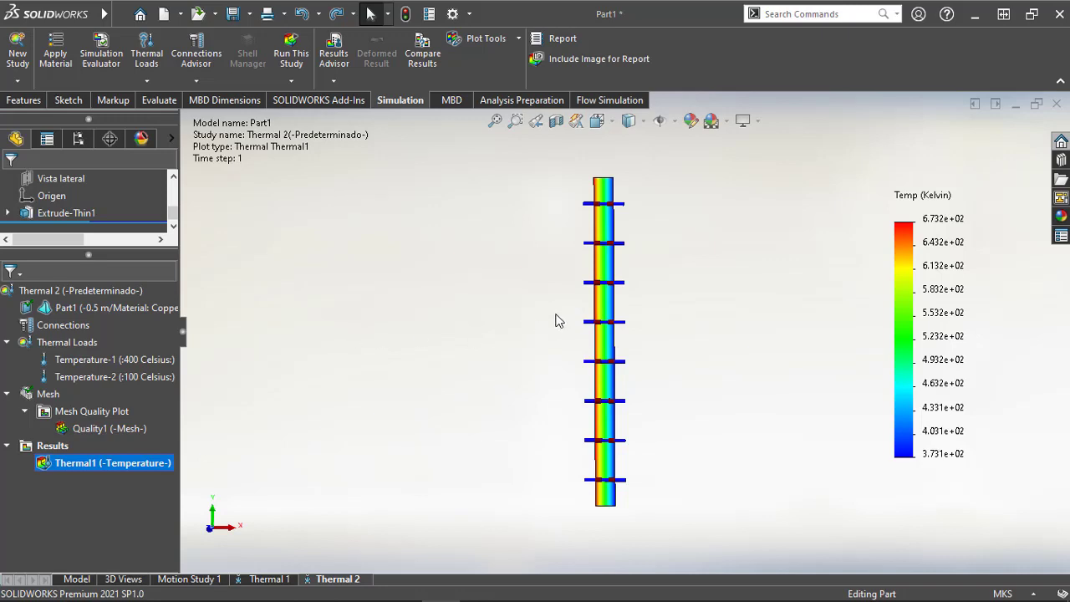
Set the number format of the temperature plot's legend to general
double_click(921, 272)
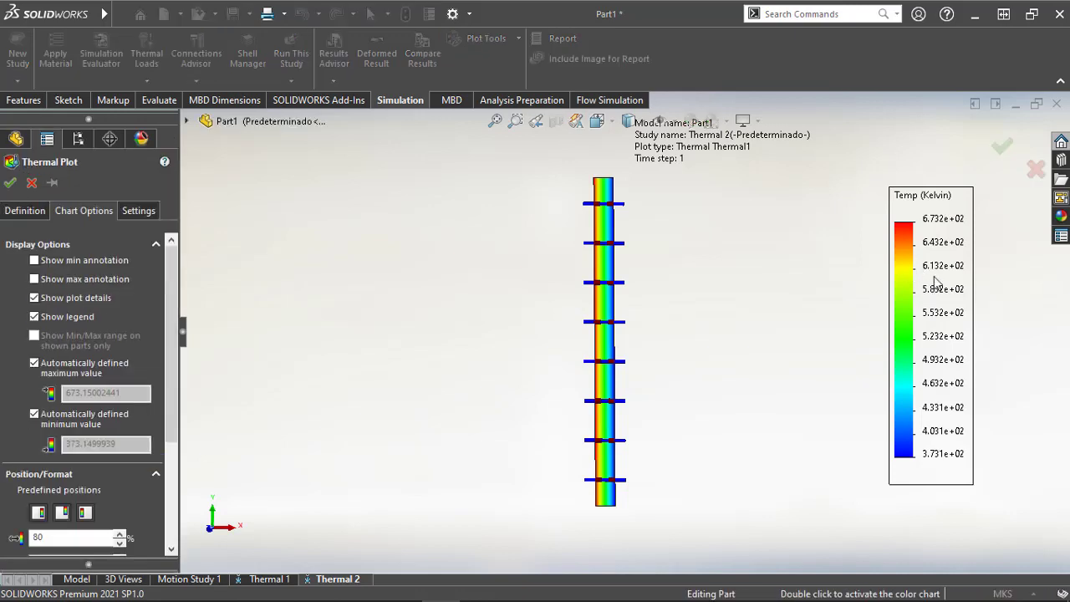
left_click_drag(171, 335, 161, 439)
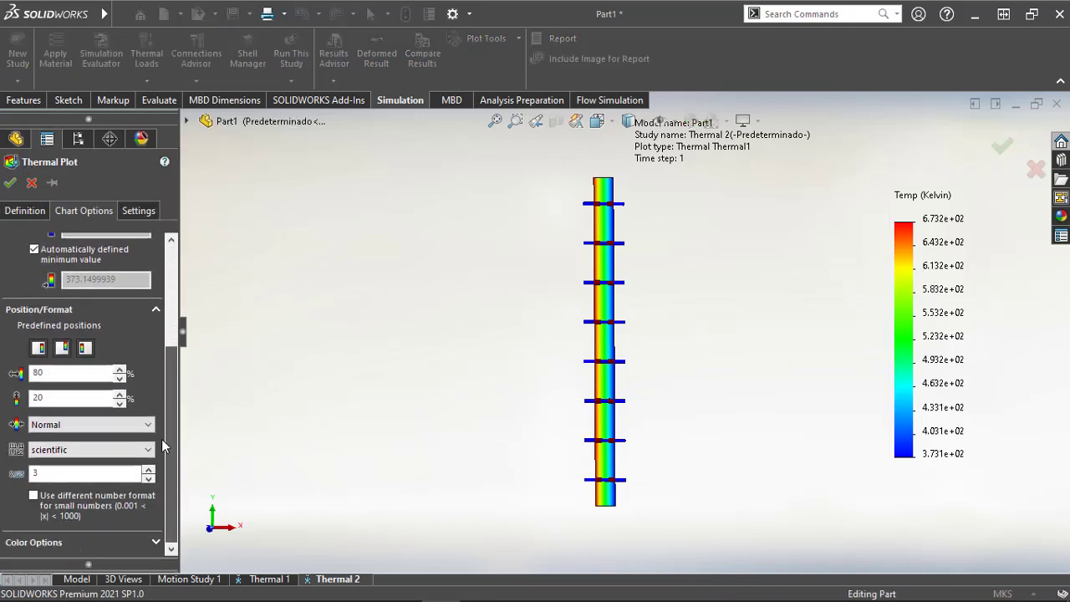
left_click(107, 451)
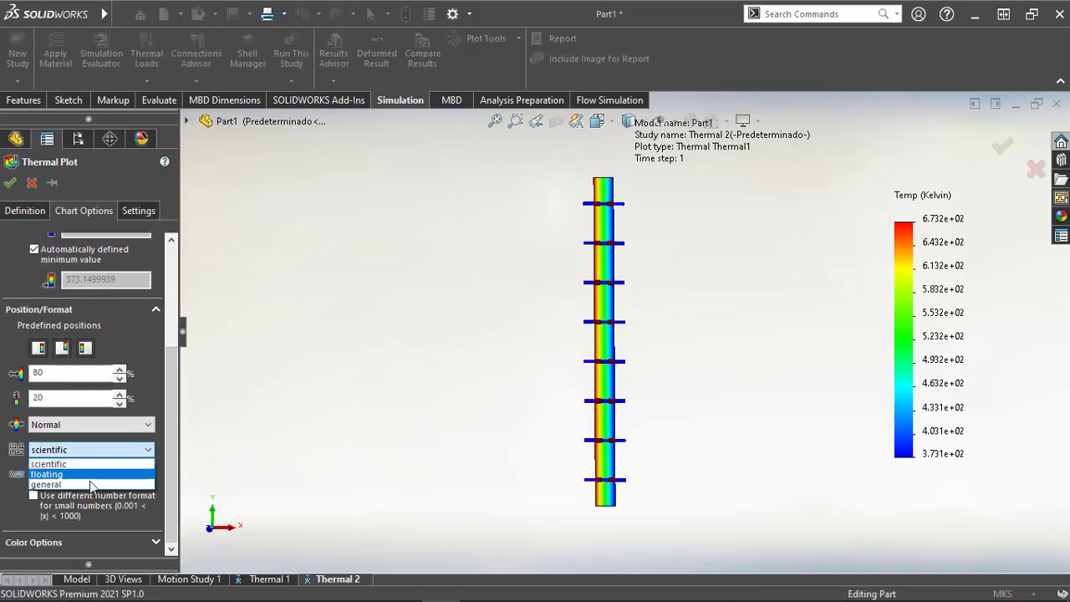
left_click(89, 481)
Define the temperature plot in Celsius, show it as a 3D plot, and apply the changes
left_click(37, 215)
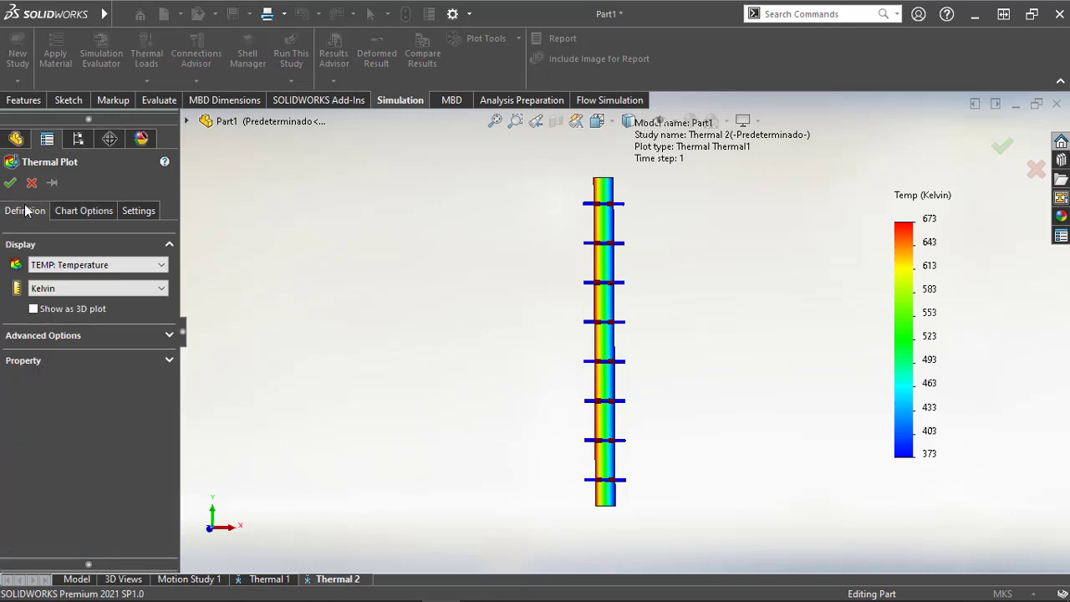
left_click(69, 288)
left_click(69, 322)
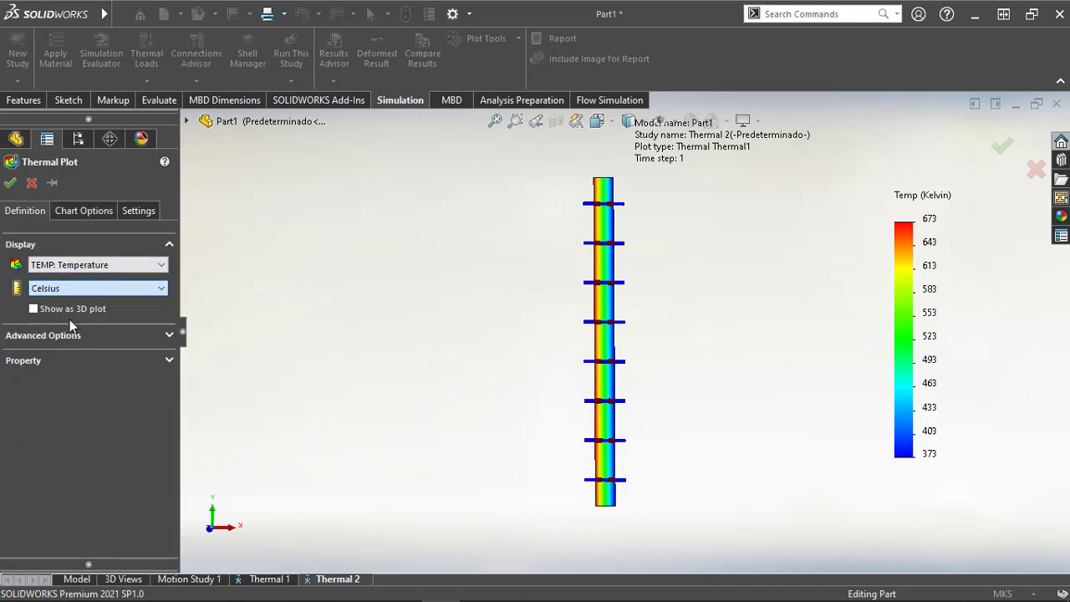
middle_click_drag(509, 304, 490, 312)
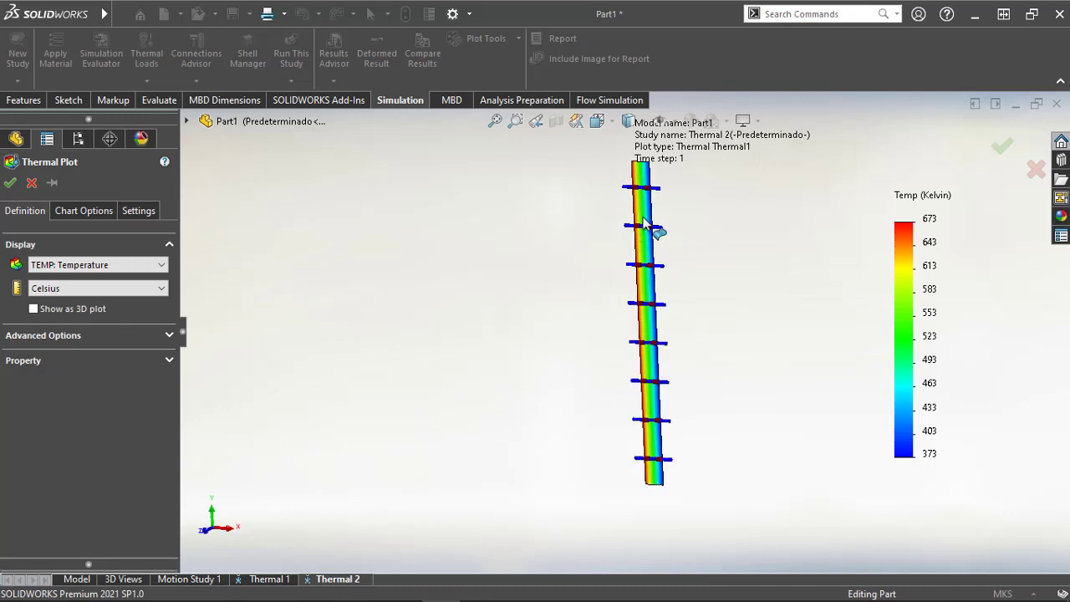
left_click(66, 309)
left_click(10, 182)
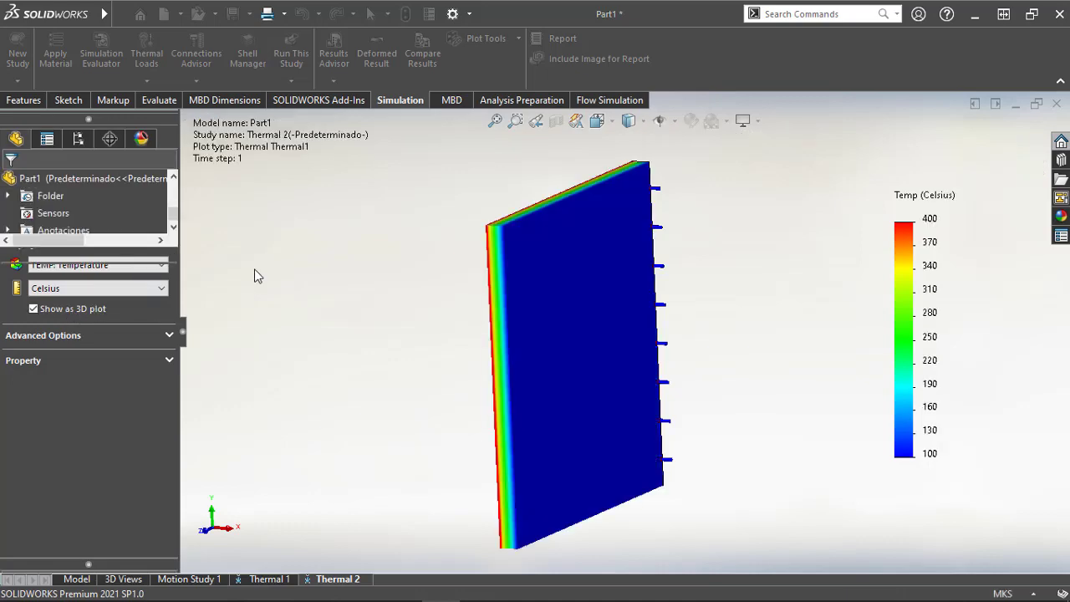
Examine the 3D temperature plot through the plate's thickness and on both its hot and cold faces
middle_click_drag(351, 306, 376, 341)
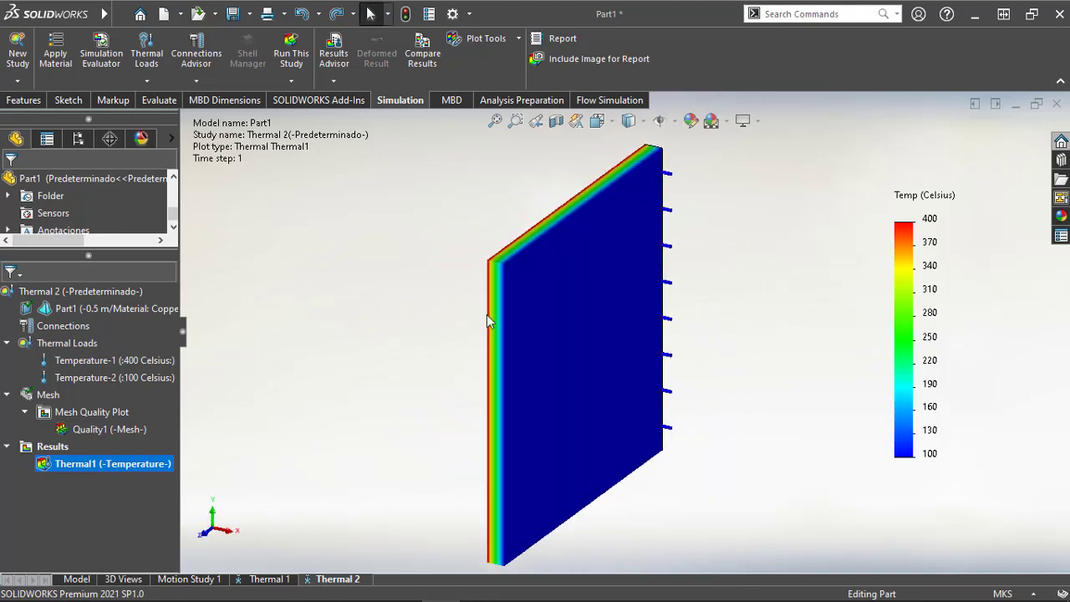
scroll(501, 296, "down", 3)
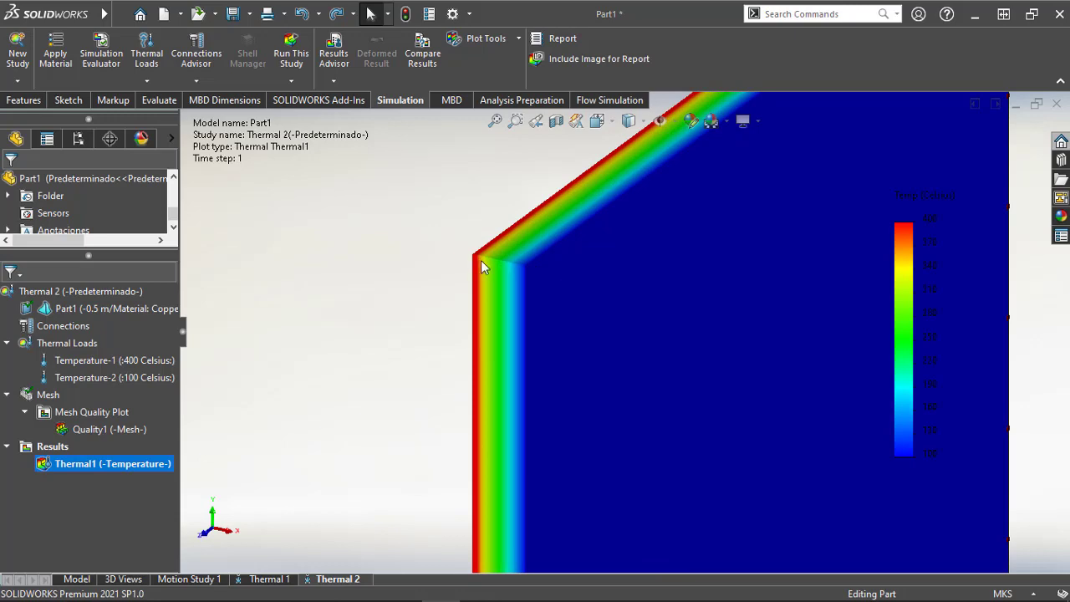
scroll(511, 267, "up", 3)
middle_click_drag(569, 276, 481, 292, "ctrl")
scroll(476, 293, "up", 2)
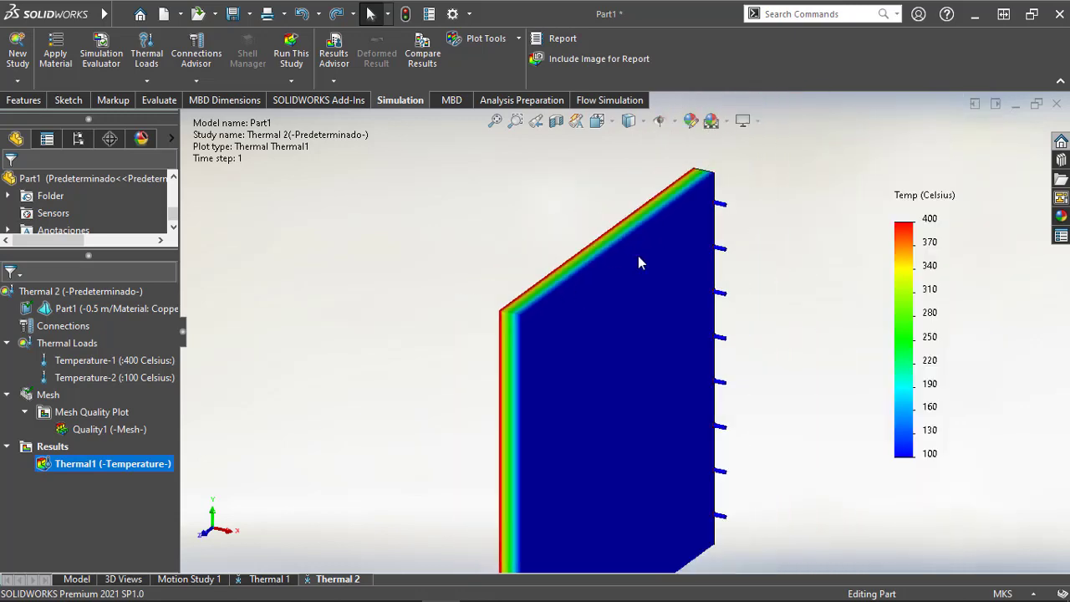
scroll(492, 258, "up", 3)
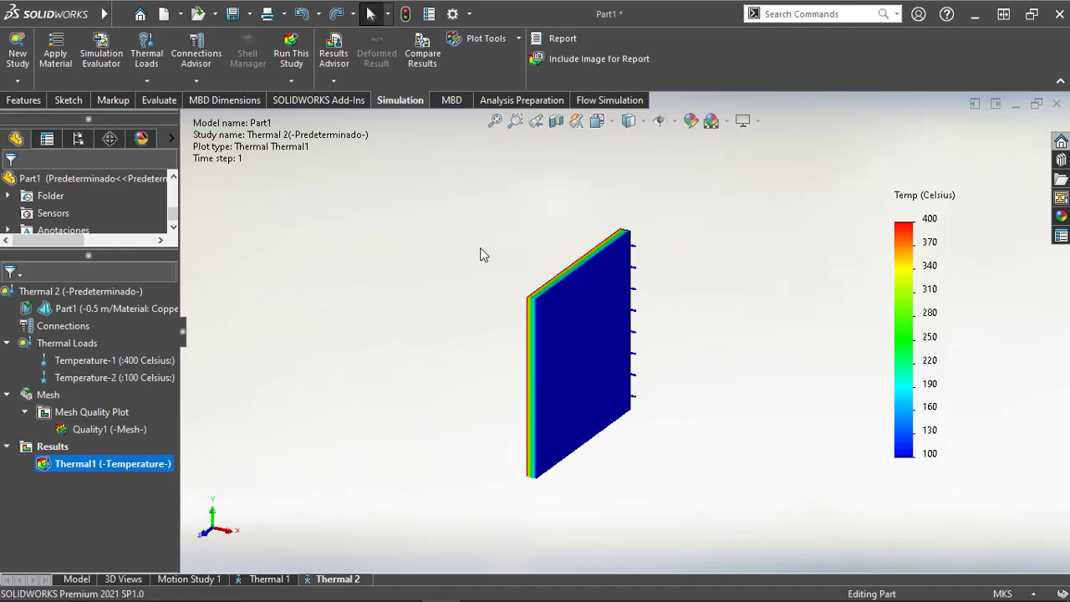
middle_click_drag(707, 281, 791, 258)
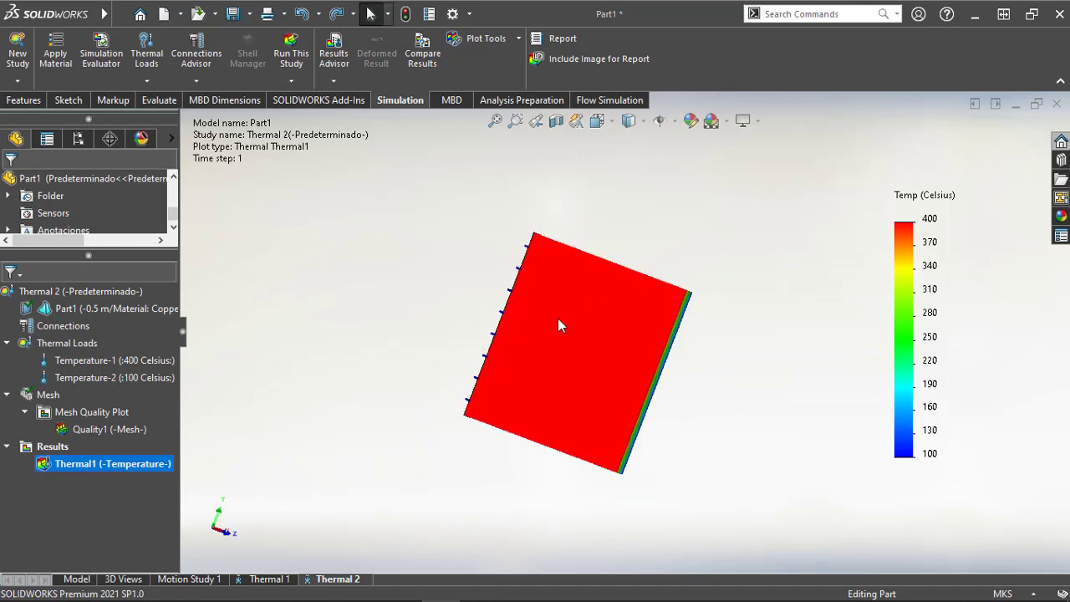
mouse_move(585, 317)
middle_mouse_down()
mouse_move(465, 330)
mouse_move(574, 333)
middle_mouse_up()
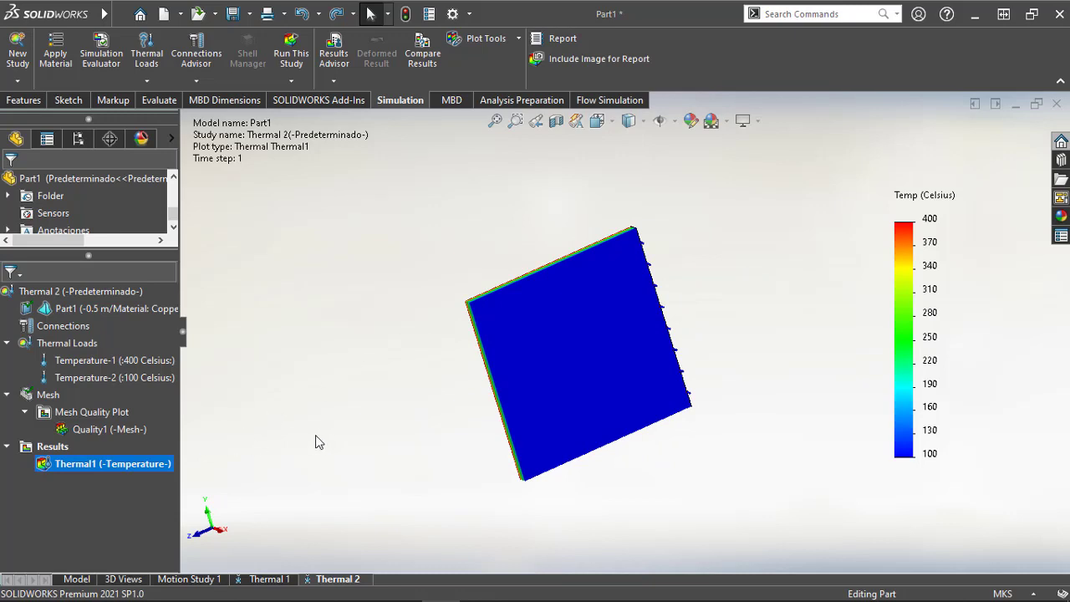
middle_click_drag(318, 443, 392, 362)
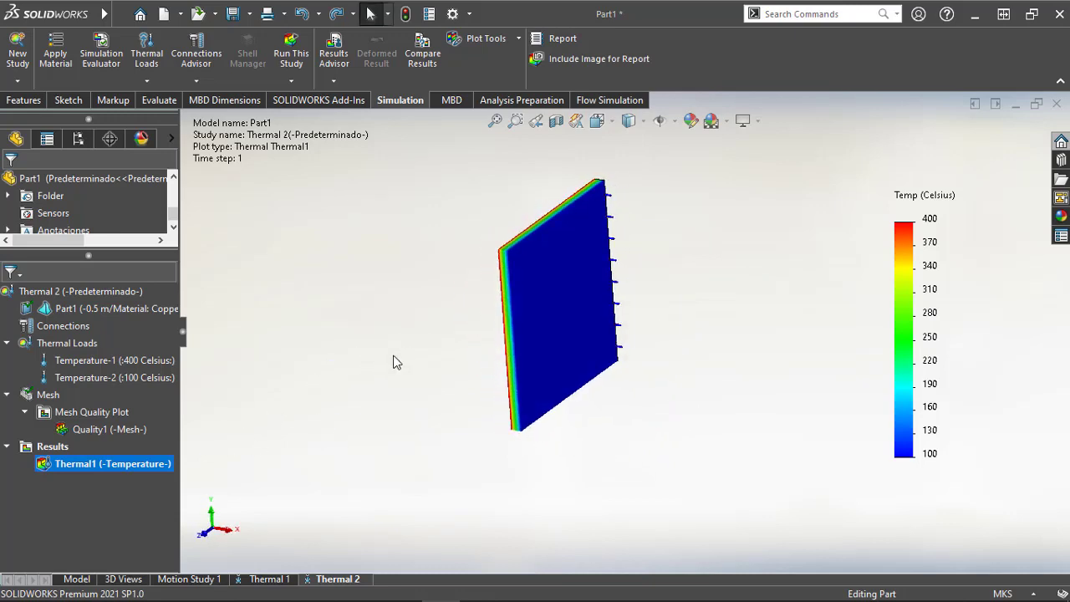
Define a new thermal plot of HFLUXN: Resultant heat flux in W/m^2, shown as a 3D plot
left_click(52, 447)
right_click(52, 447)
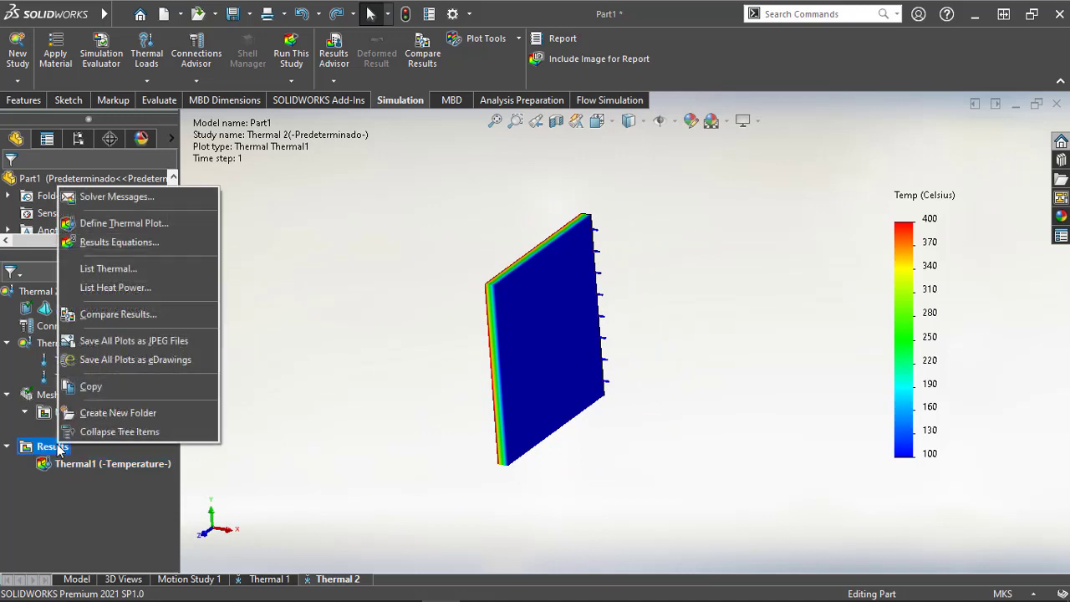
left_click(97, 224)
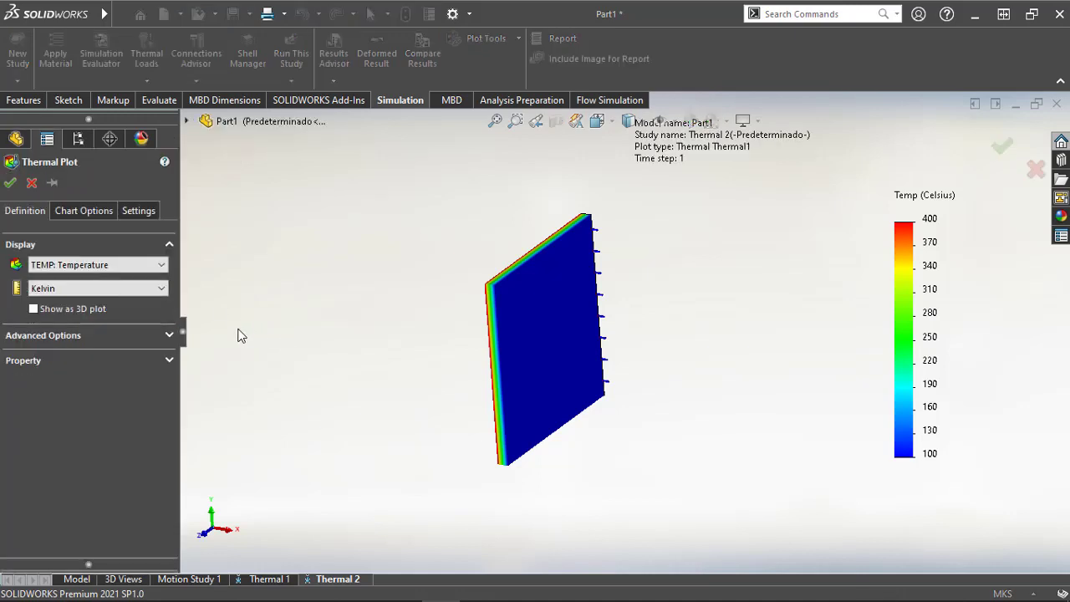
left_click(113, 264)
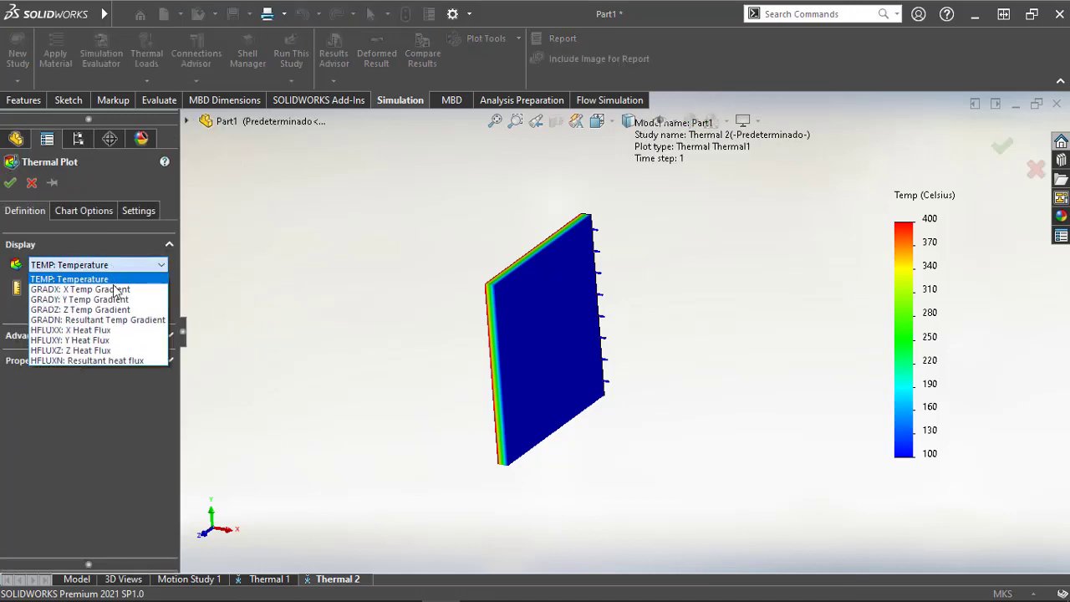
left_click(112, 360)
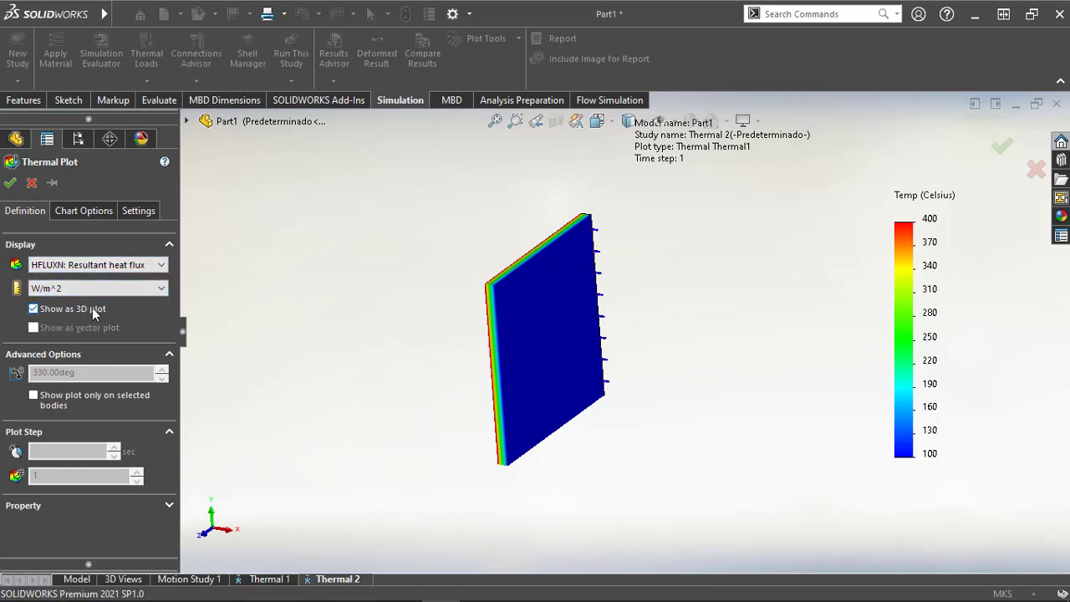
Set the heat flux legend's number format to general and create the plot
left_click(80, 210)
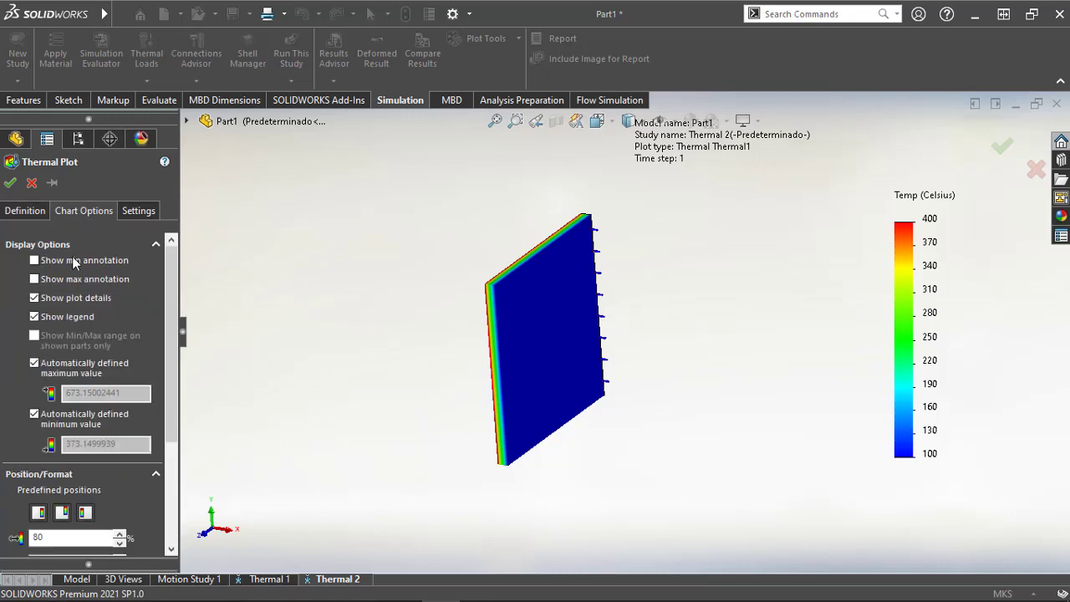
left_click_drag(172, 346, 170, 450)
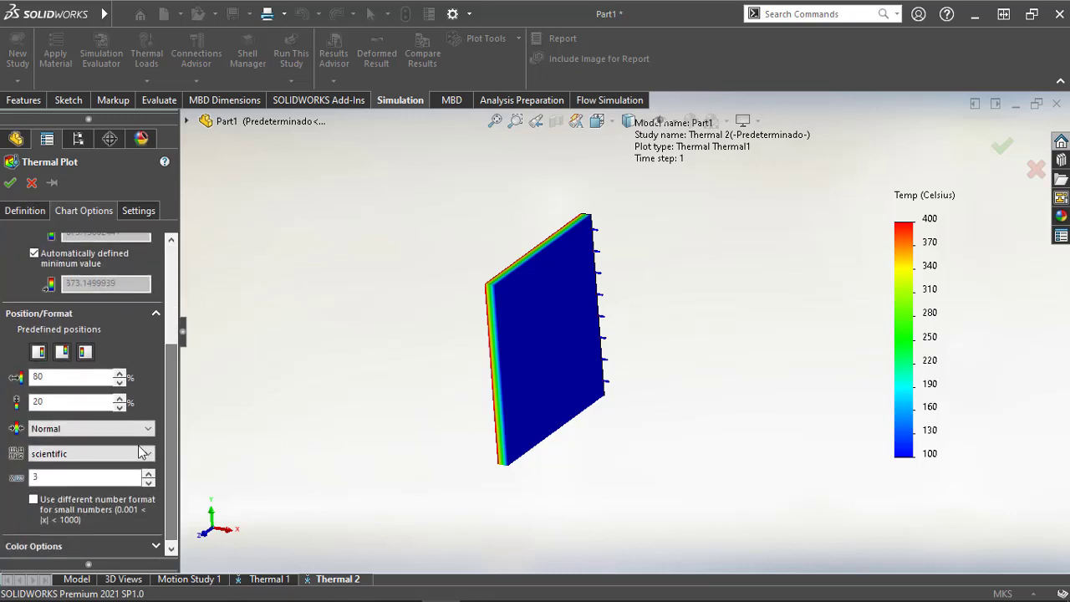
left_click(132, 453)
left_click(116, 488)
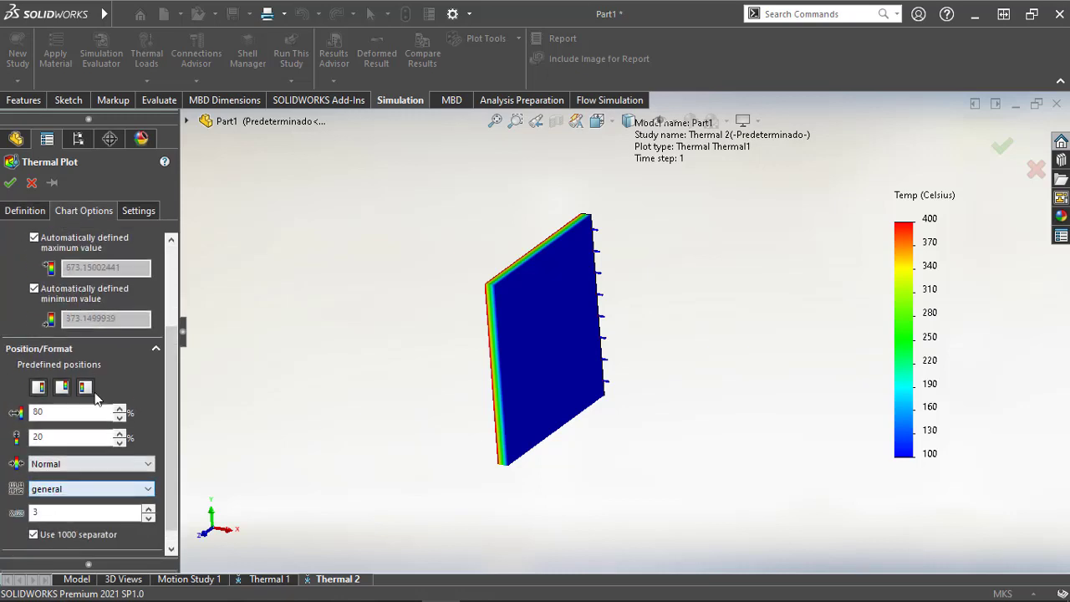
left_click(10, 182)
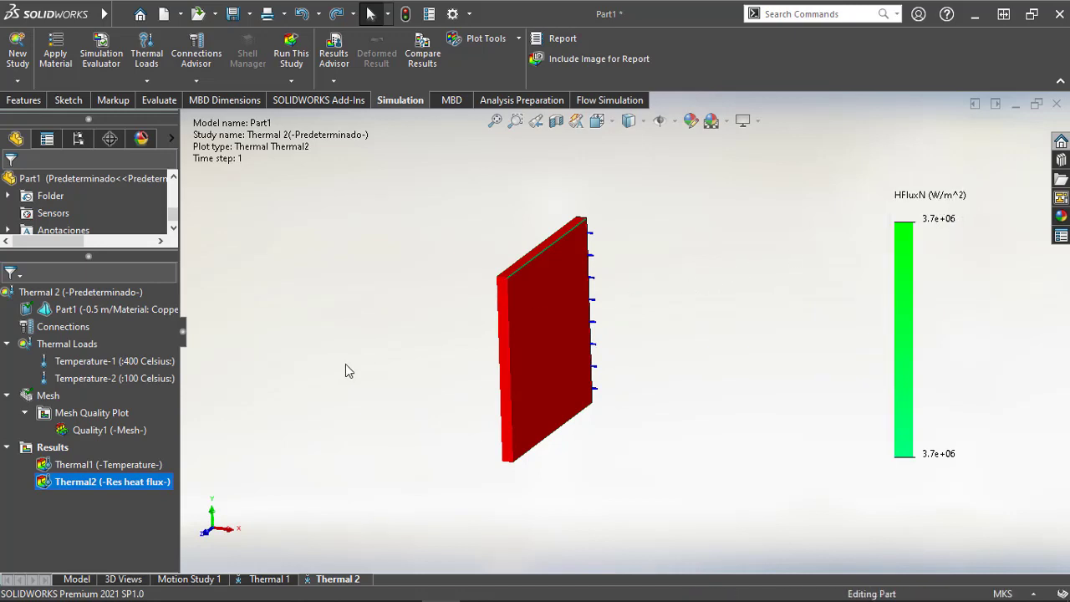
Edit the resultant heat flux plot's definition to show it as a vector plot
right_click(138, 482)
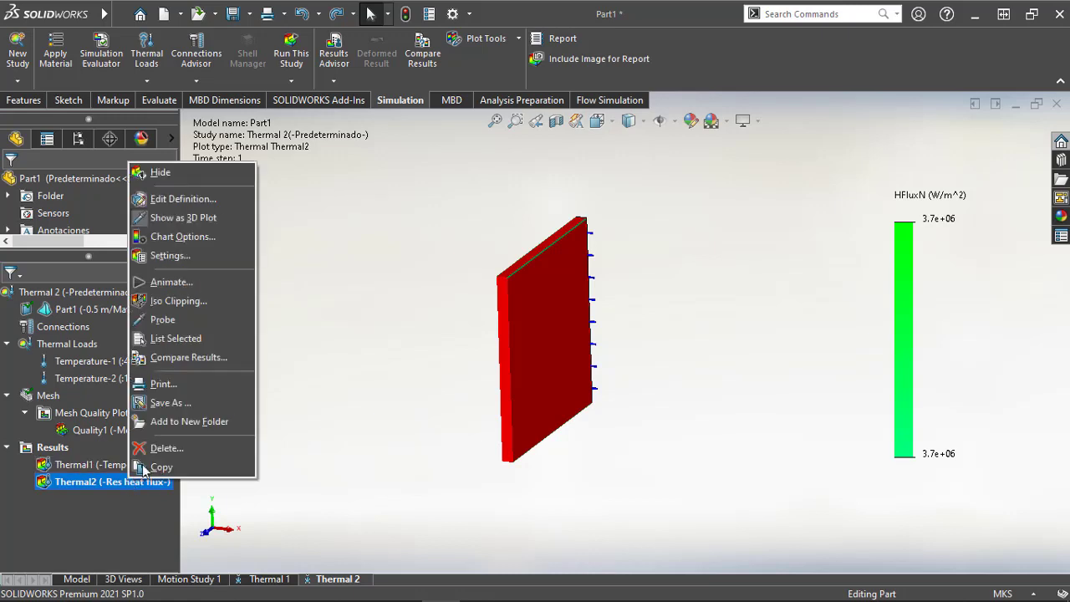
left_click(162, 205)
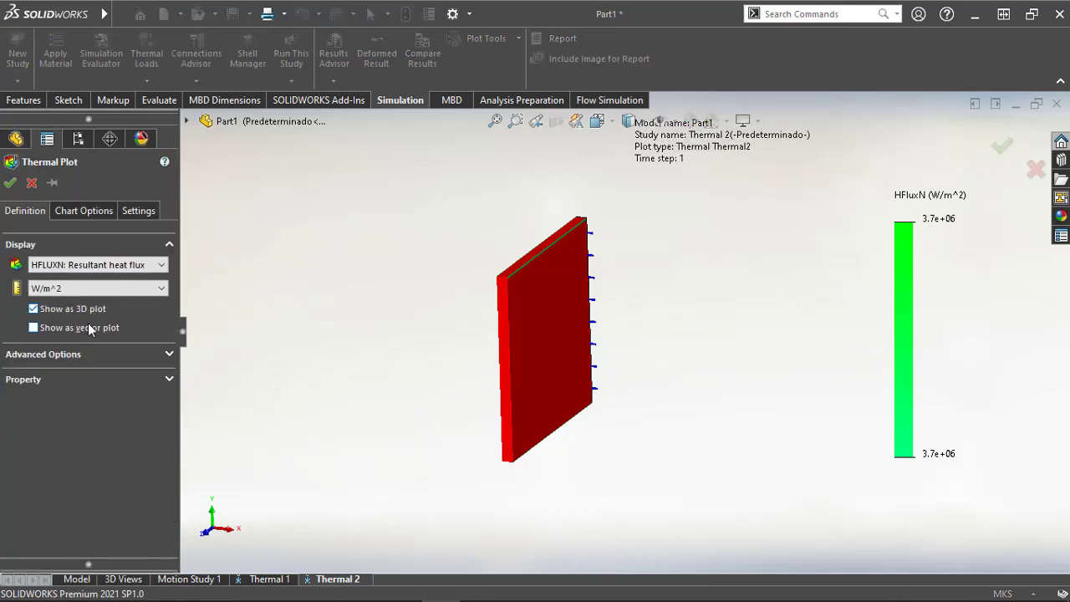
left_click(76, 328)
left_click(11, 185)
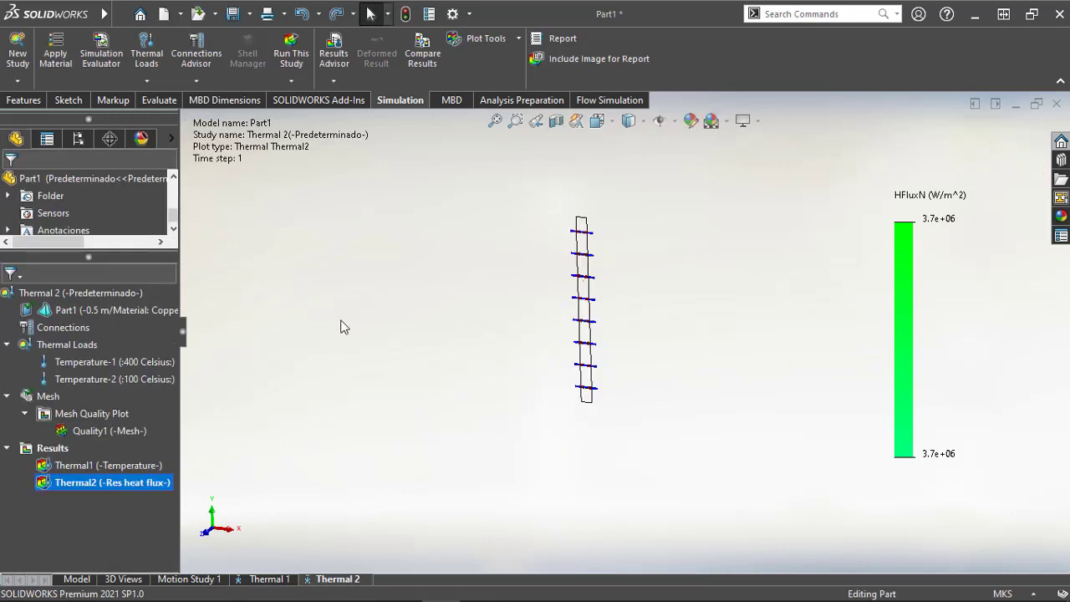
Examine the direction and distribution of the heat flux vectors across the plate section from the 400 °C edge to the 100 °C edge
scroll(633, 293, "down", 10)
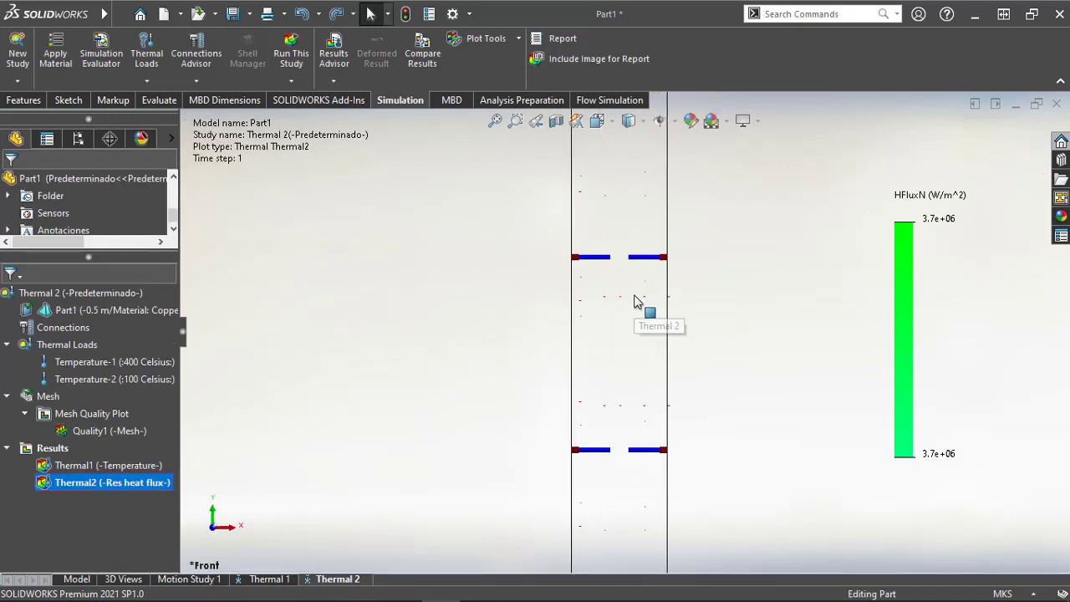
scroll(637, 306, "down", 4)
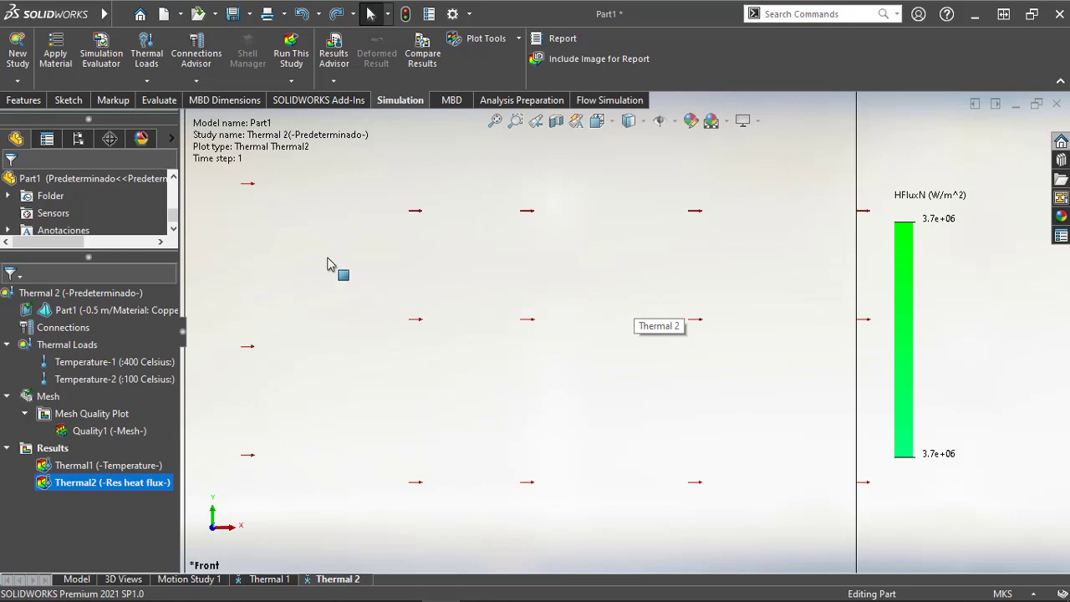
middle_click_drag(352, 273, 455, 354, "ctrl")
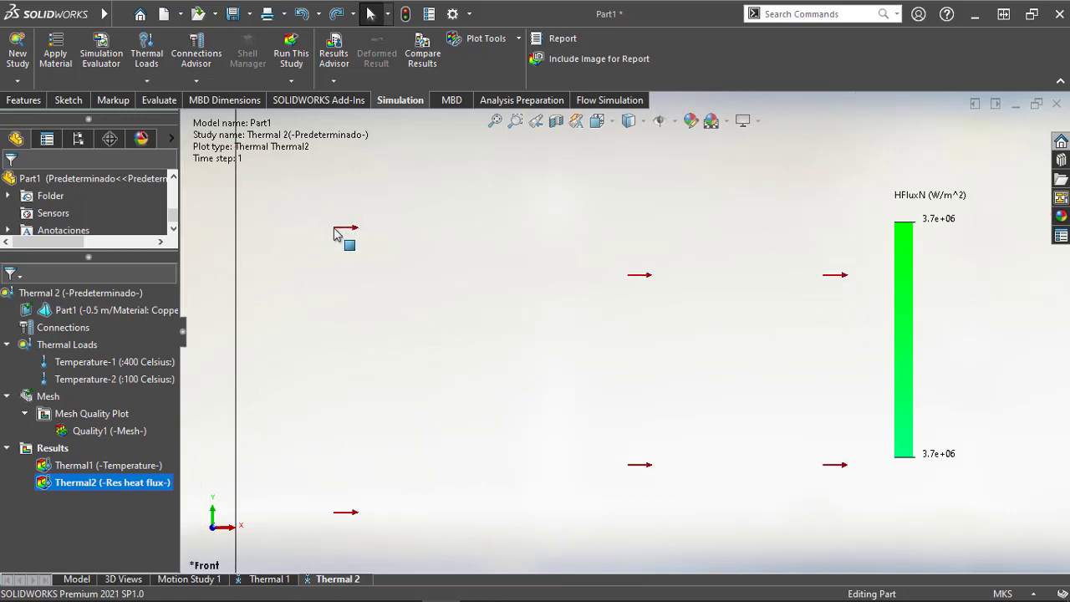
scroll(577, 295, "up", 2)
middle_click_drag(668, 306, 505, 316, "ctrl")
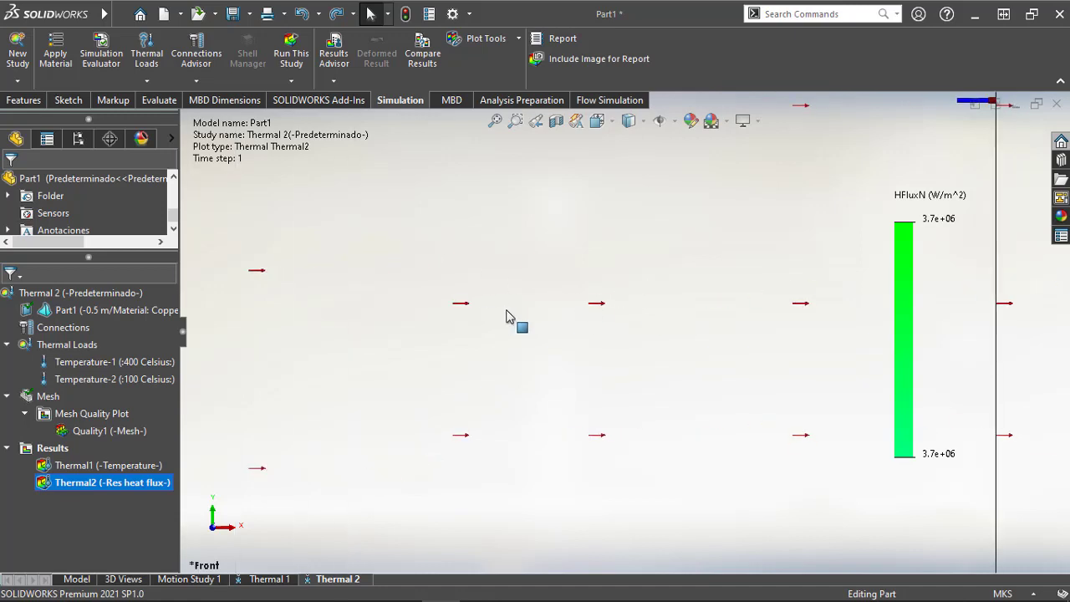
scroll(481, 327, "up", 2)
scroll(397, 301, "down", 5)
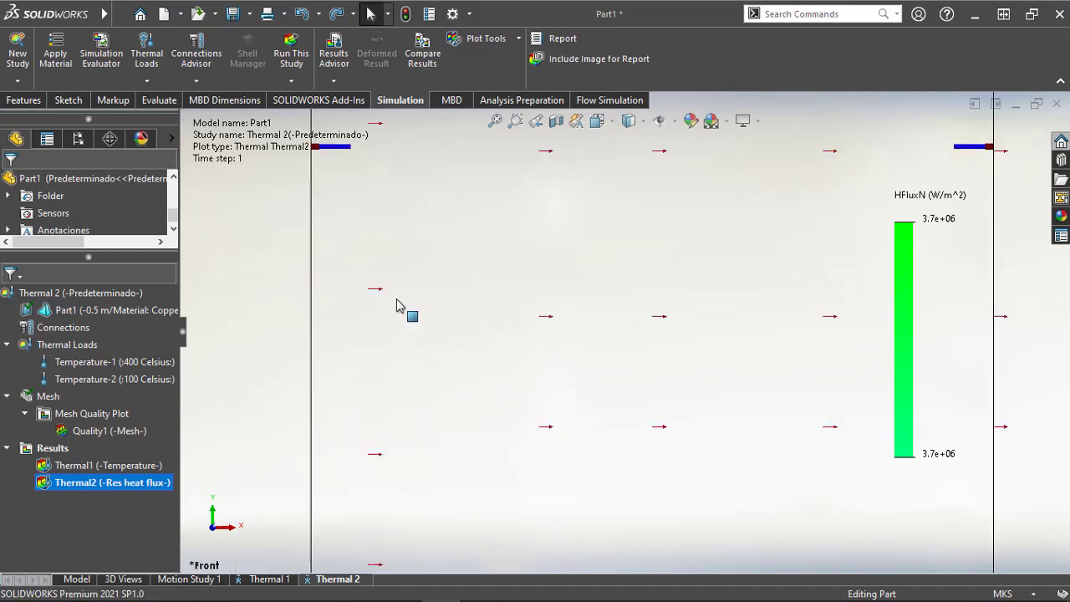
left_click(234, 232)
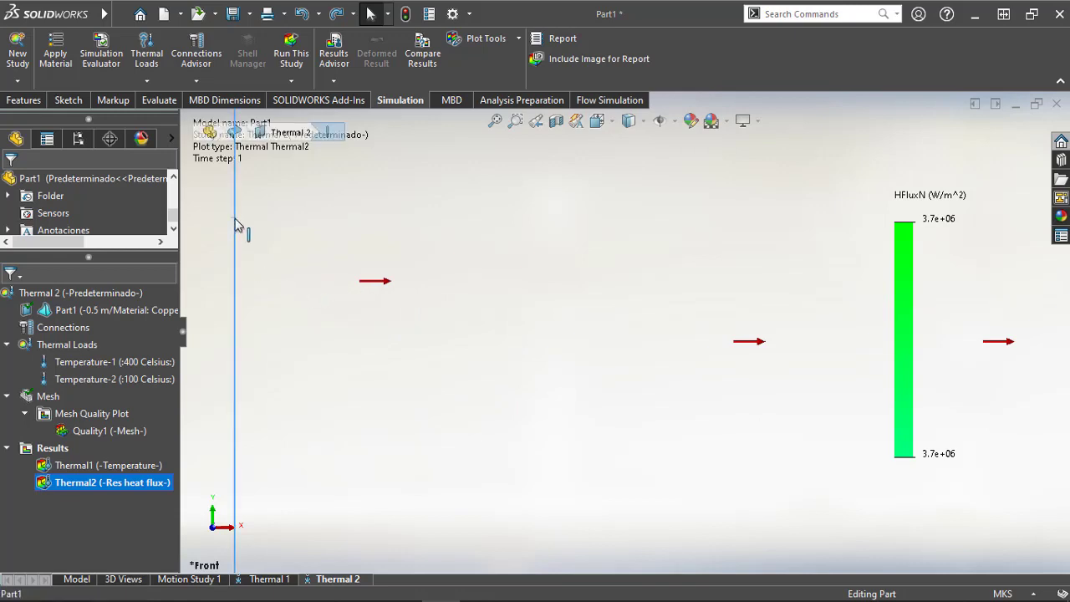
scroll(689, 327, "down", 1)
middle_click_drag(671, 327, 401, 342, "ctrl")
scroll(736, 341, "down", 2)
scroll(735, 339, "up", 1)
middle_click_drag(736, 339, 607, 338, "ctrl")
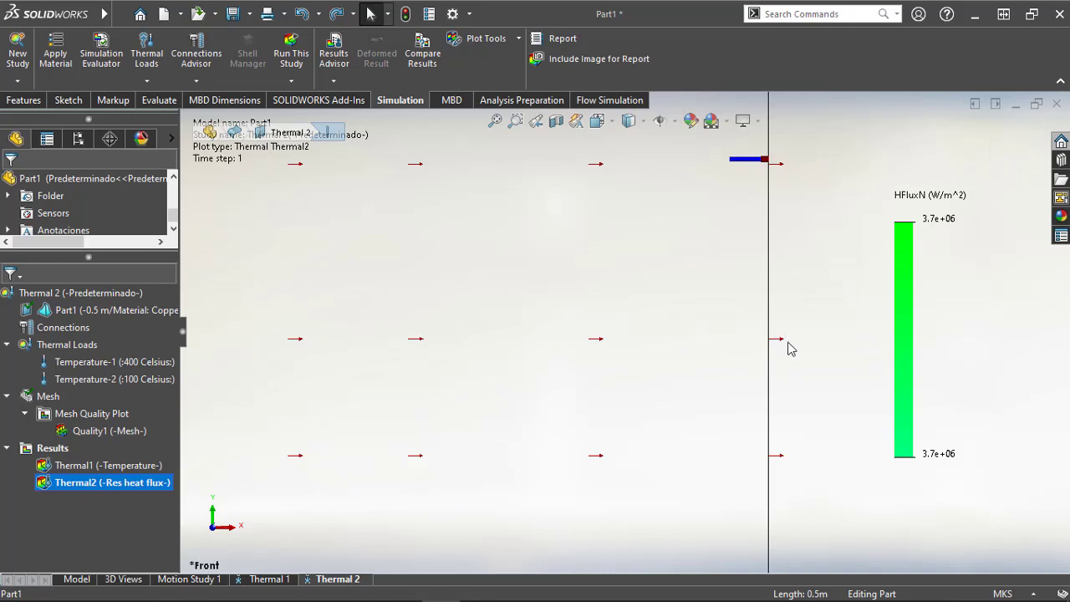
scroll(702, 353, "down", 2)
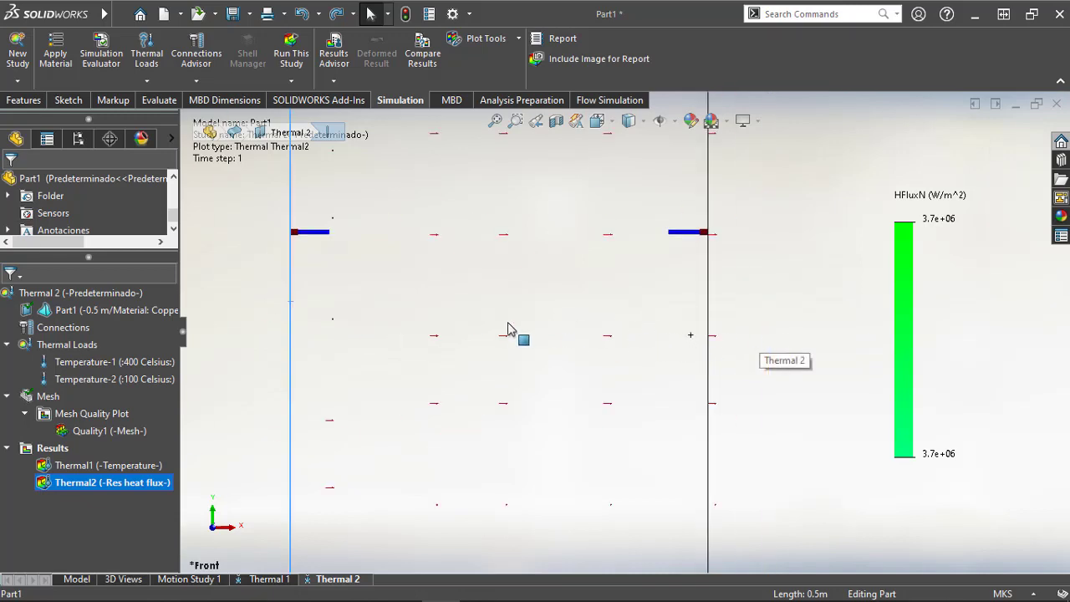
scroll(727, 363, "down", 1)
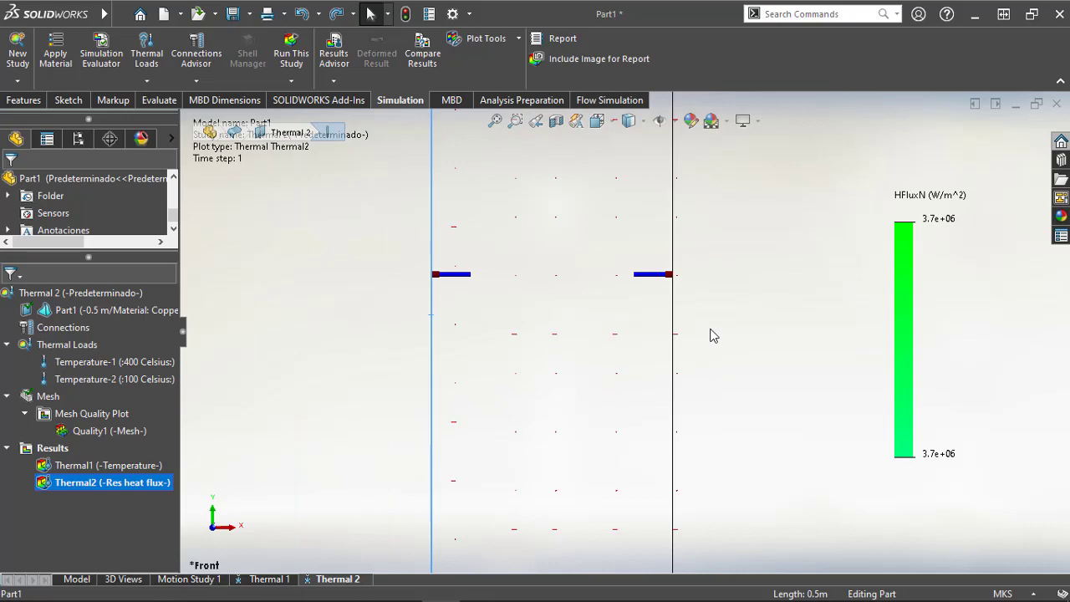
scroll(724, 332, "down", 2)
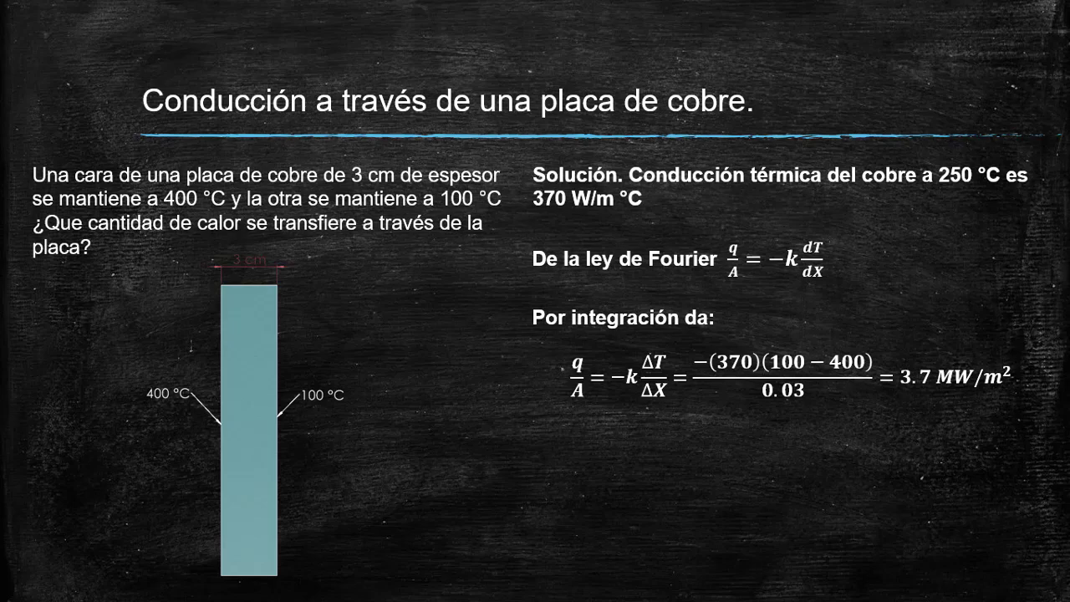
Switch from the theory slide back to SOLIDWORKS and return from the Thermal 2 study to the plate's model
key("alt+Tab")
middle_click_drag(461, 328, 437, 295, "ctrl")
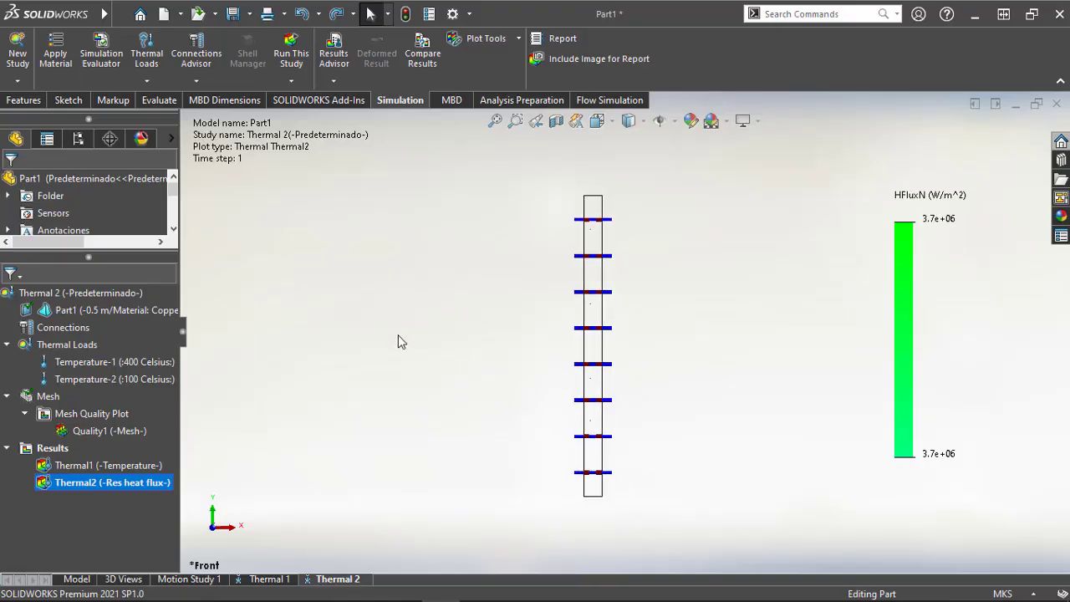
left_click(76, 578)
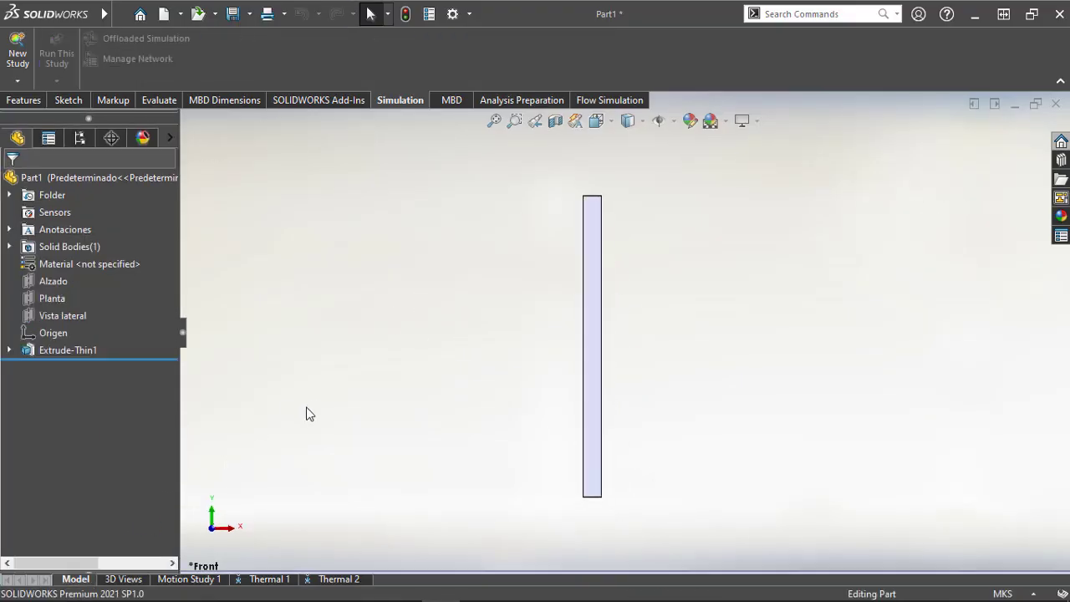
middle_click_drag(452, 316, 412, 362)
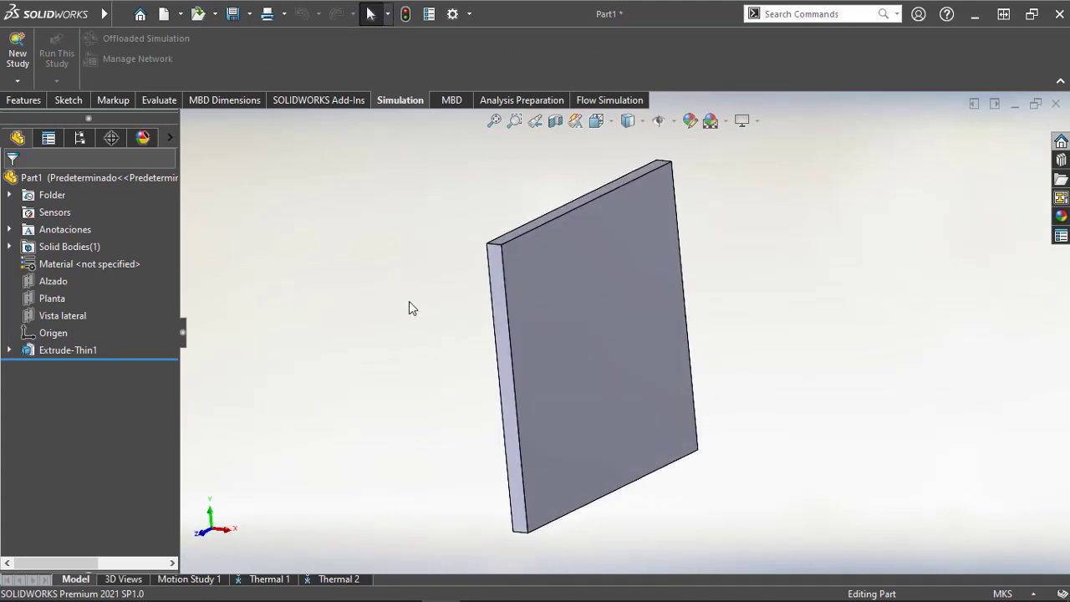
scroll(408, 300, "up", 1)
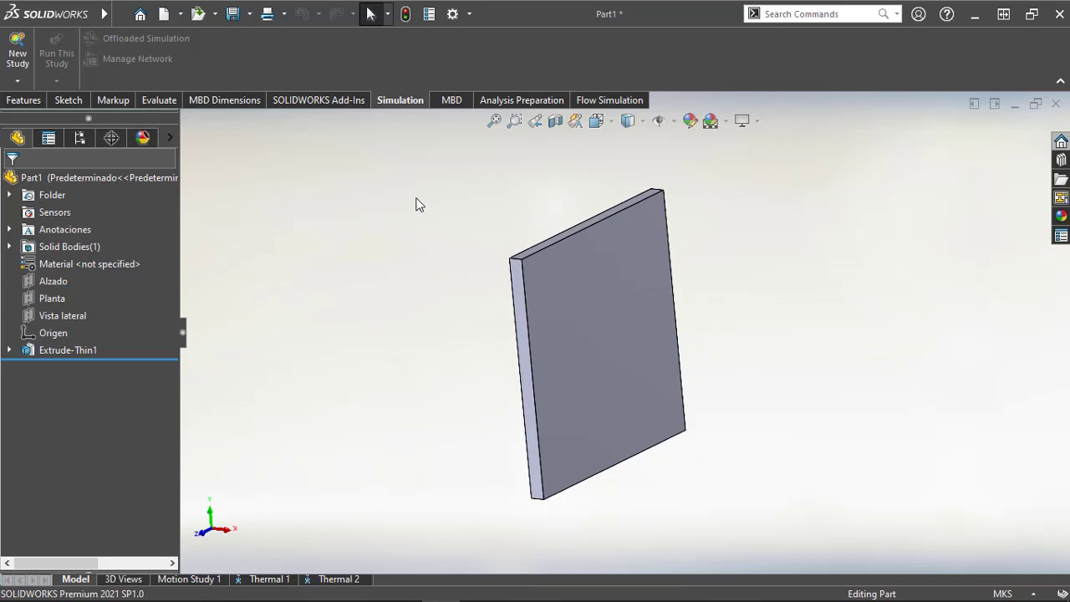
Save the plate part as Part1.SLDPRT, rebuilding the document before saving
left_click(317, 104)
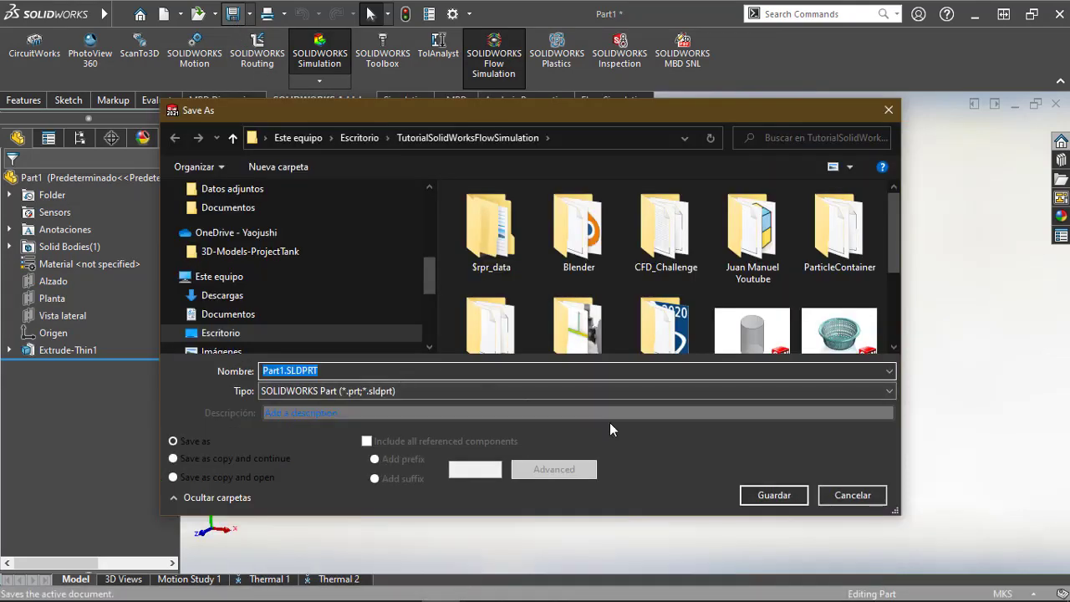
left_click(771, 495)
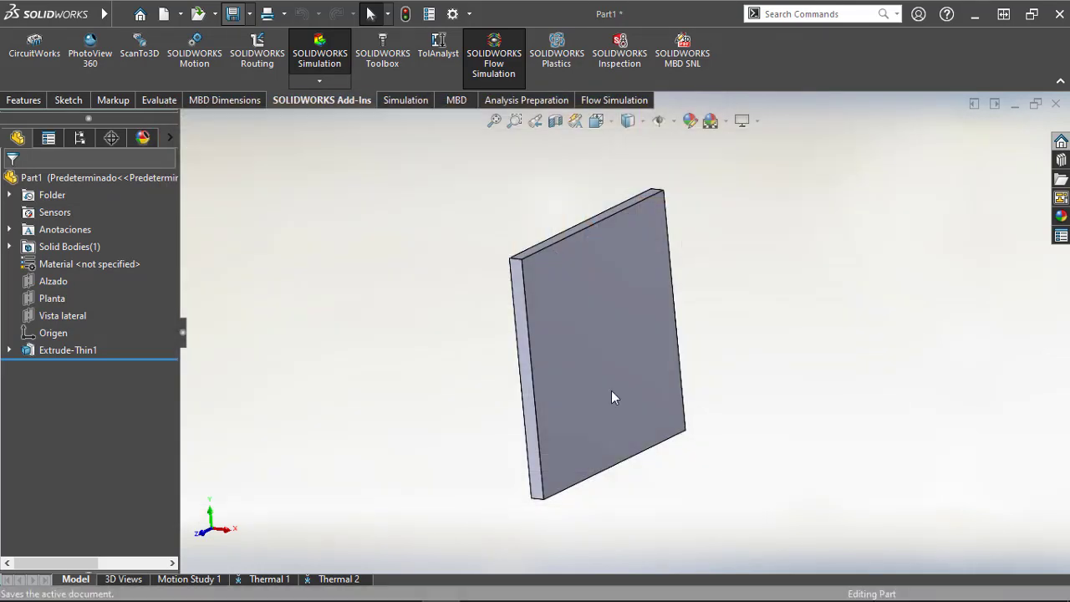
left_click(531, 340)
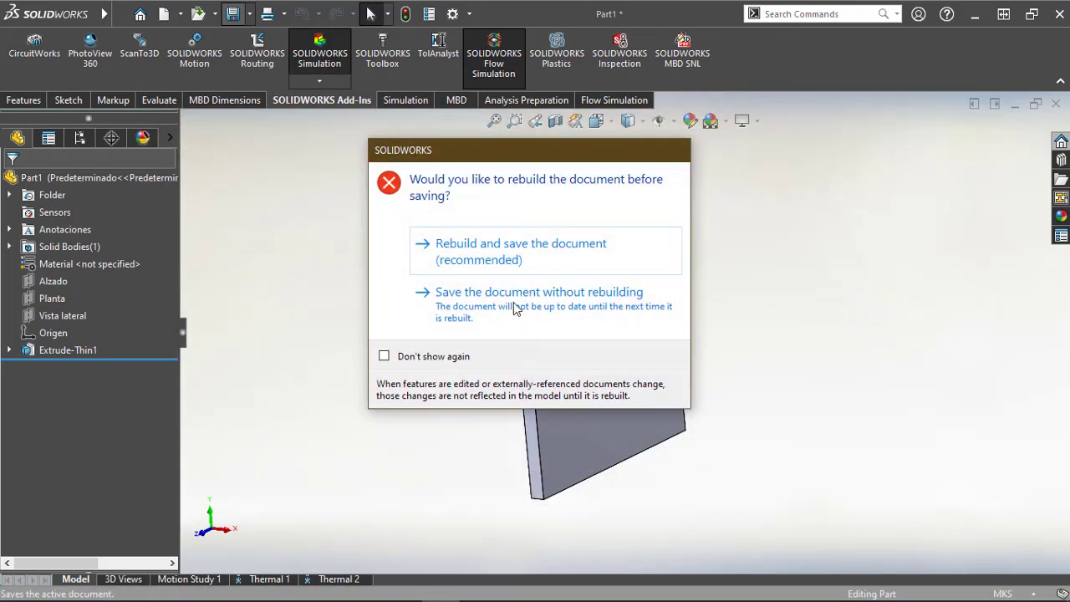
left_click(498, 252)
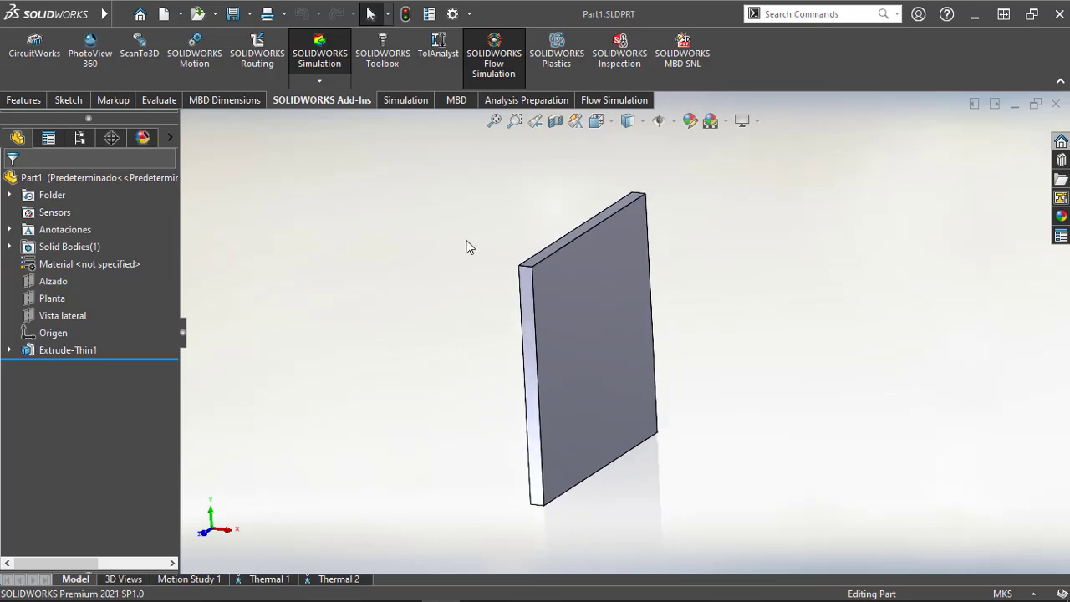
Start a new Flow Simulation project with the Wizard, keeping the default project name and the current configuration
left_click(598, 100)
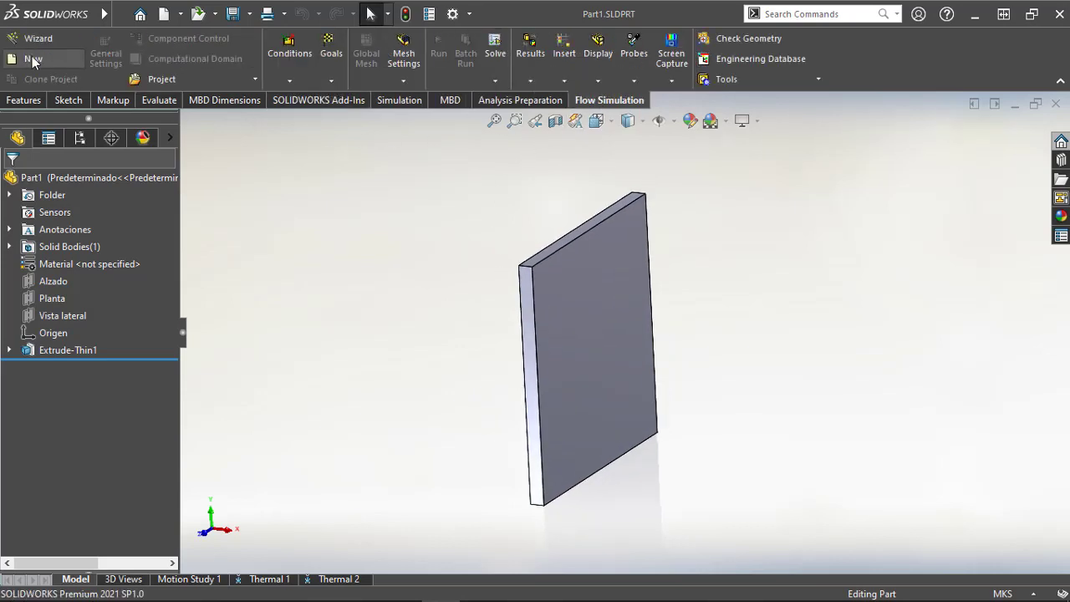
left_click(27, 42)
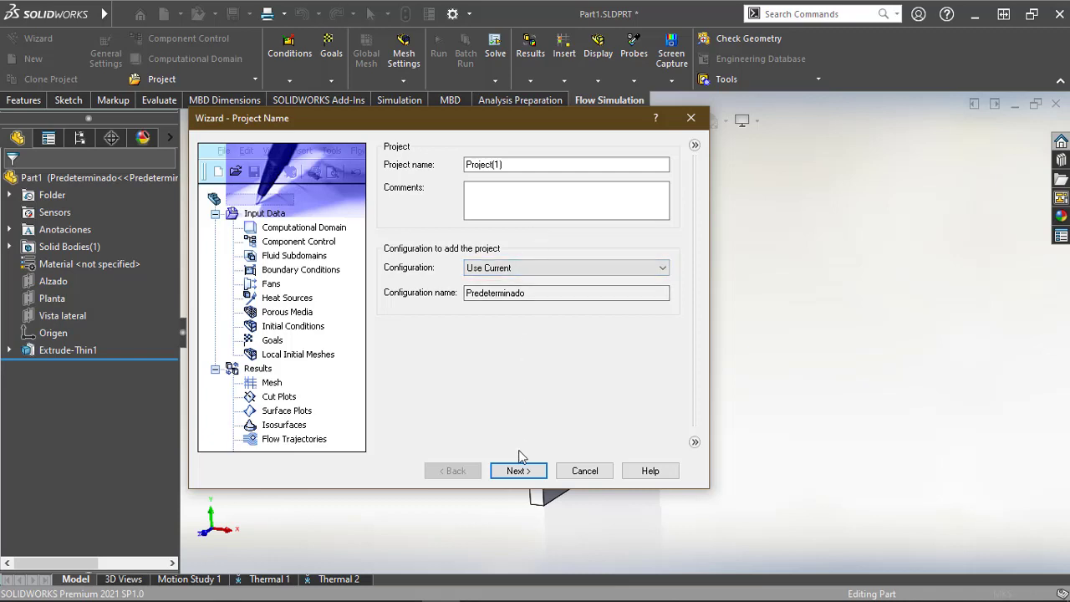
left_click_drag(513, 165, 466, 165)
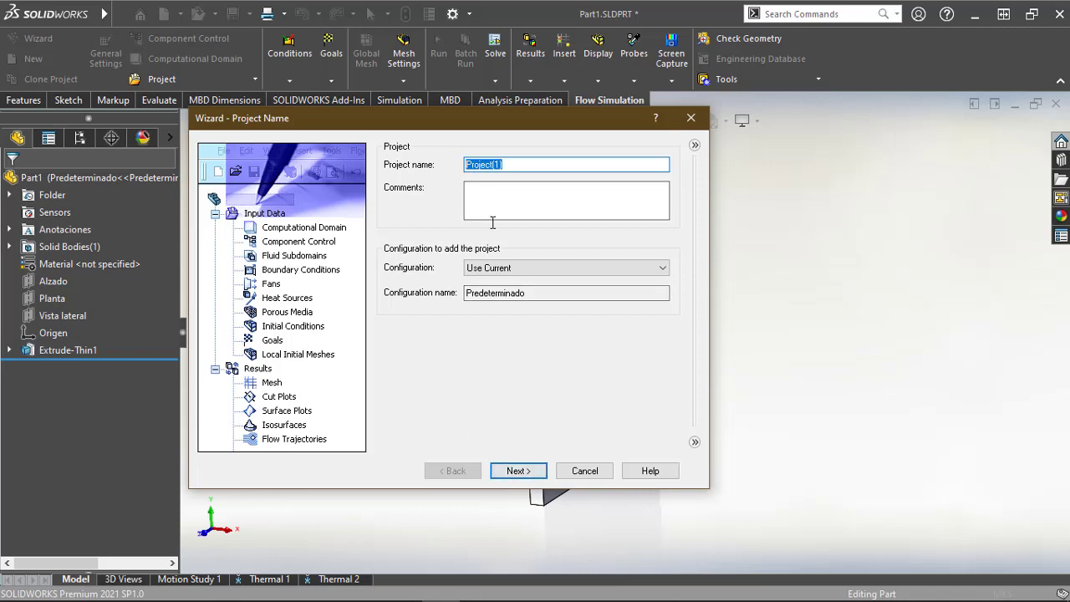
left_click(520, 471)
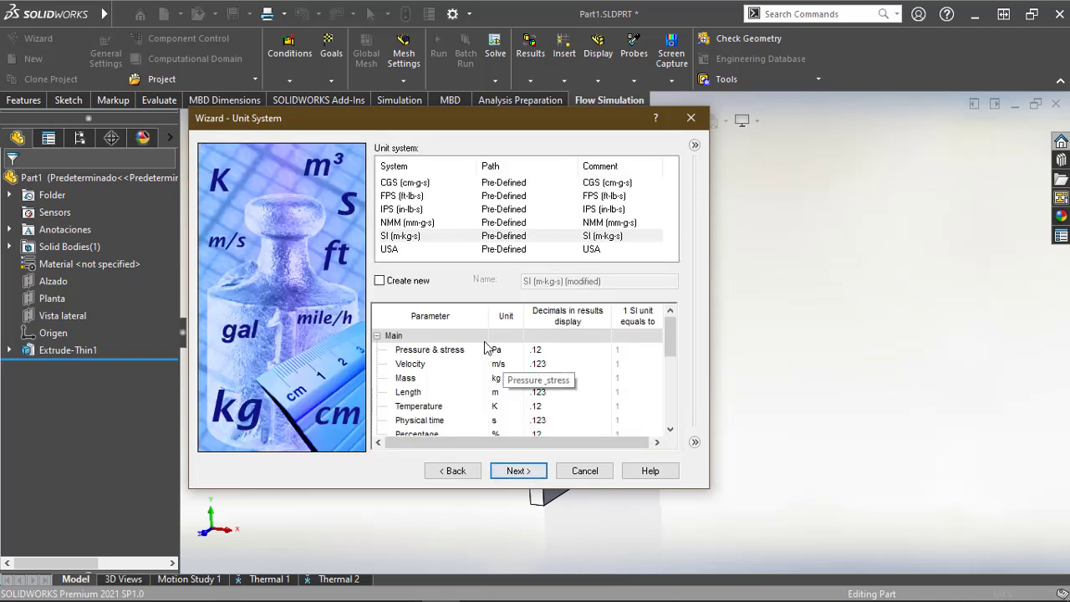
Use the SI (m-kg-s) unit system for the project with temperature in Celsius [°C]
left_click(409, 238)
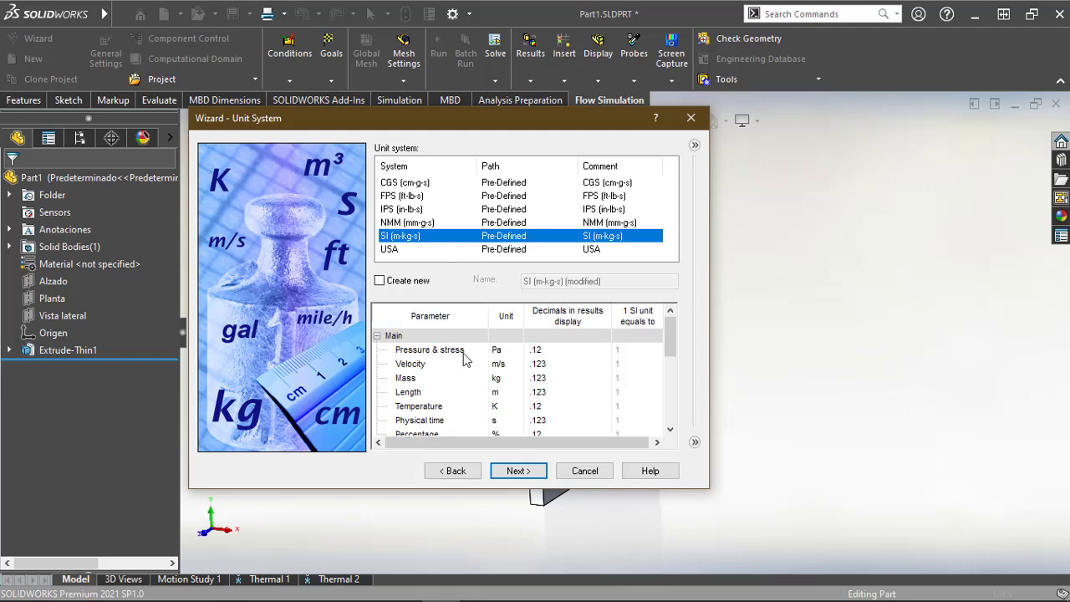
left_click(506, 407)
left_click(517, 407)
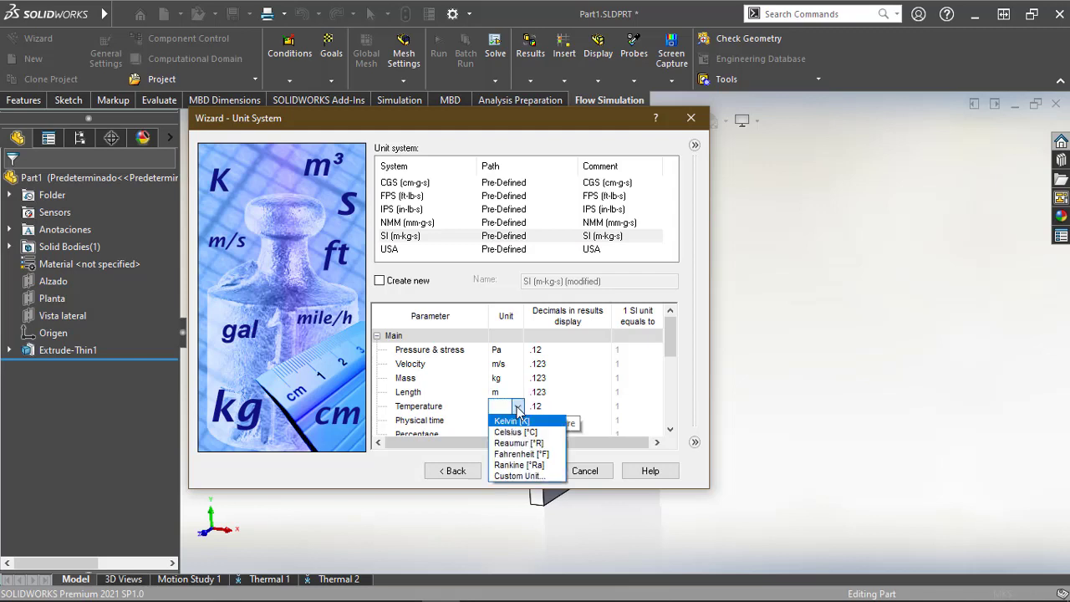
left_click(518, 428)
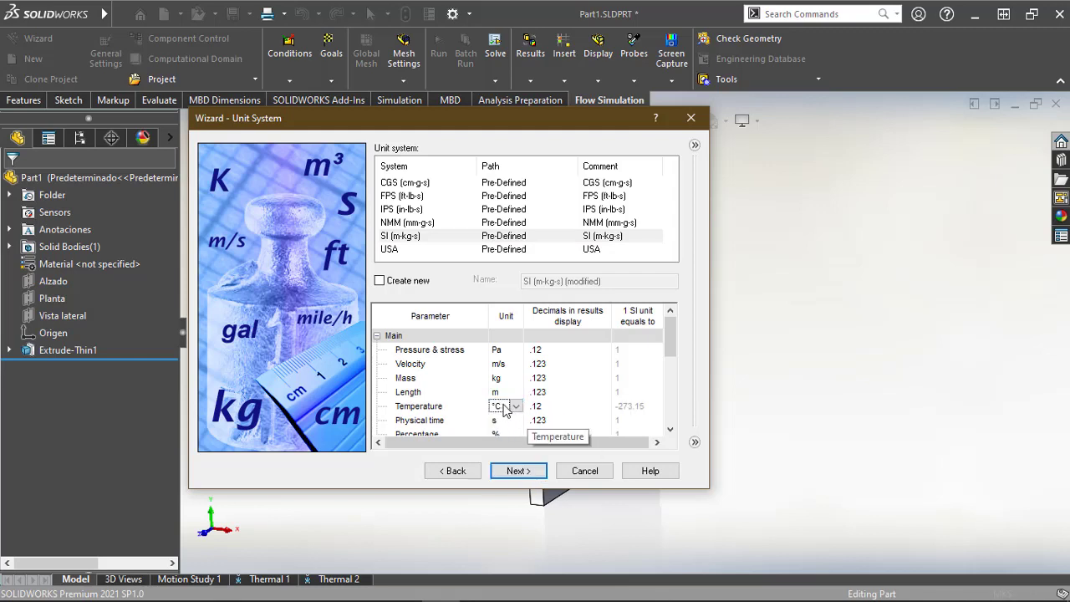
left_click(518, 469)
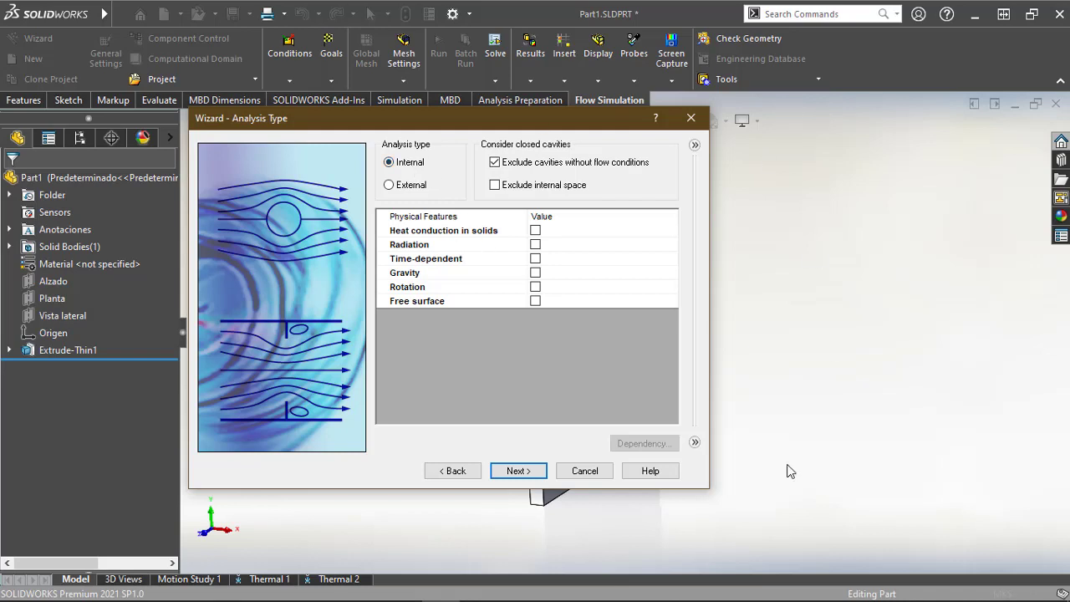
Define the project as an External analysis with Heat conduction in solids and Heat conduction in solids only enabled
left_click(389, 186)
left_click(411, 163)
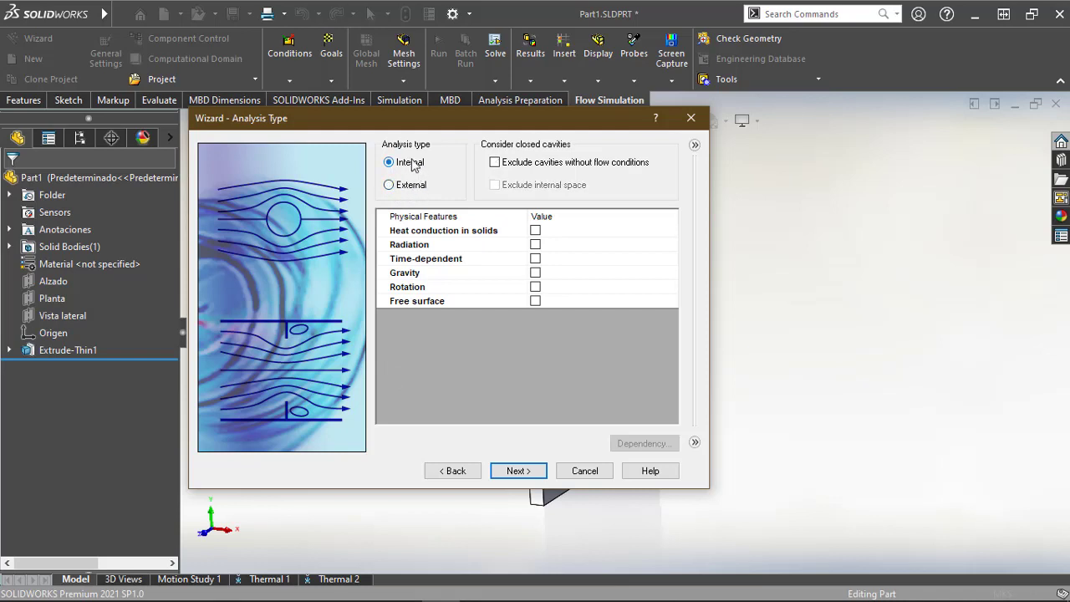
left_click(535, 232)
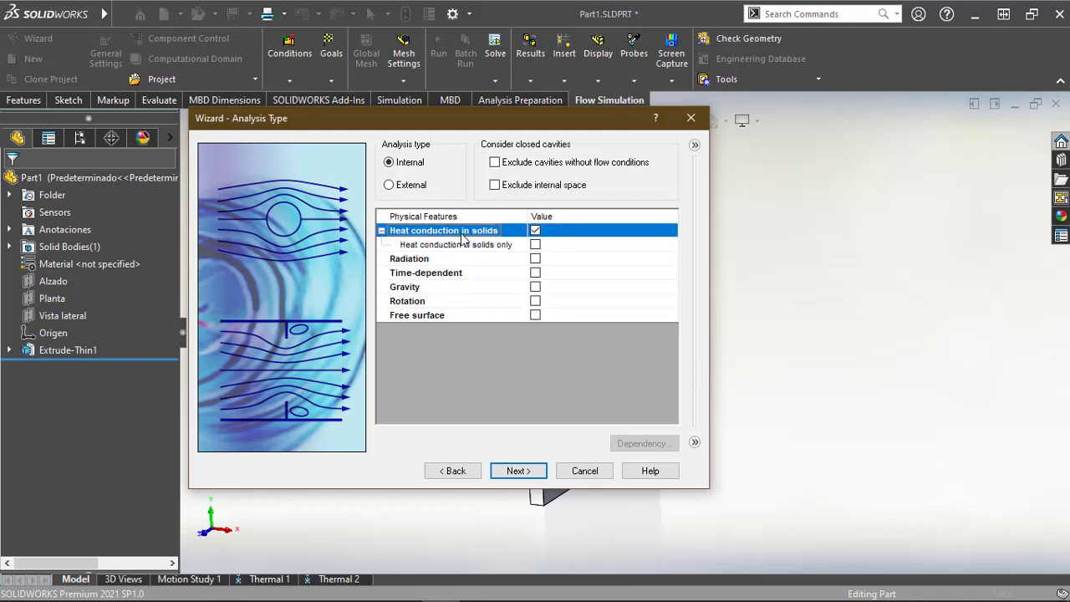
left_click(535, 244)
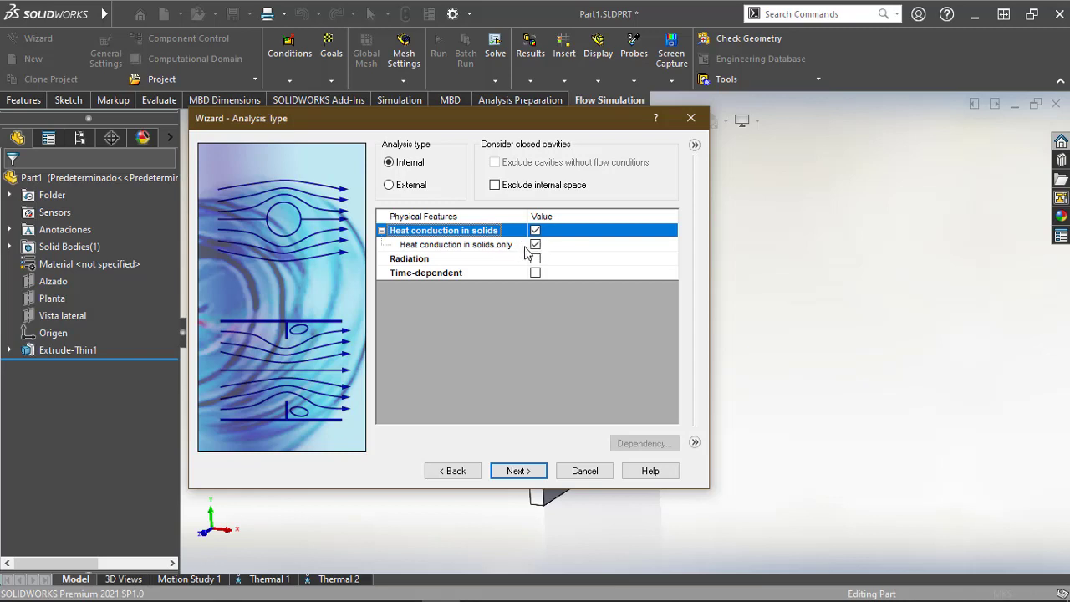
left_click(410, 187)
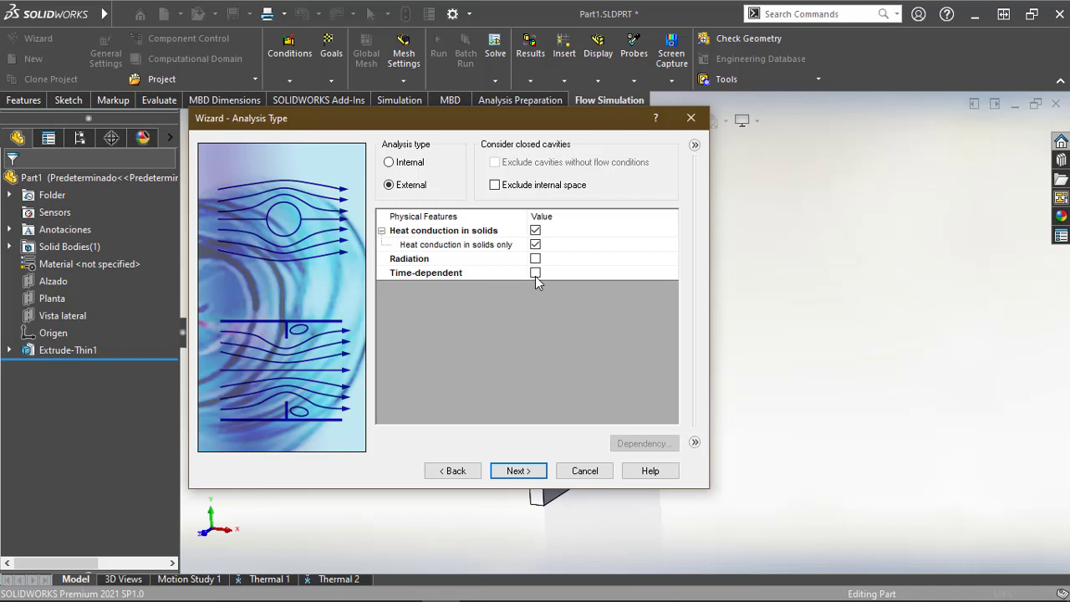
left_click(516, 468)
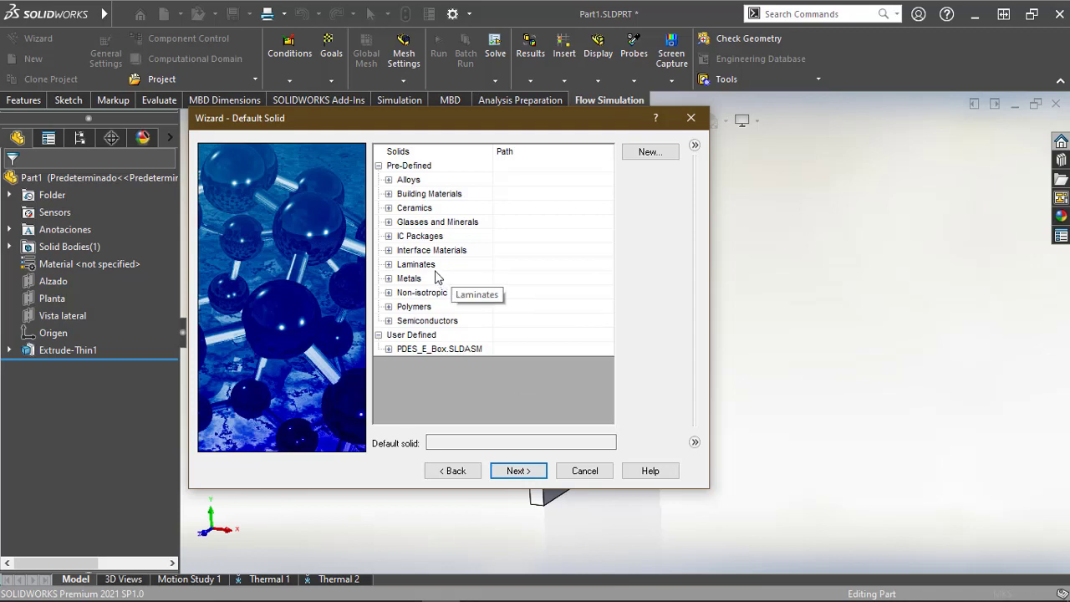
Assign Copper from the pre-defined metals as the project's default solid
left_click(388, 280)
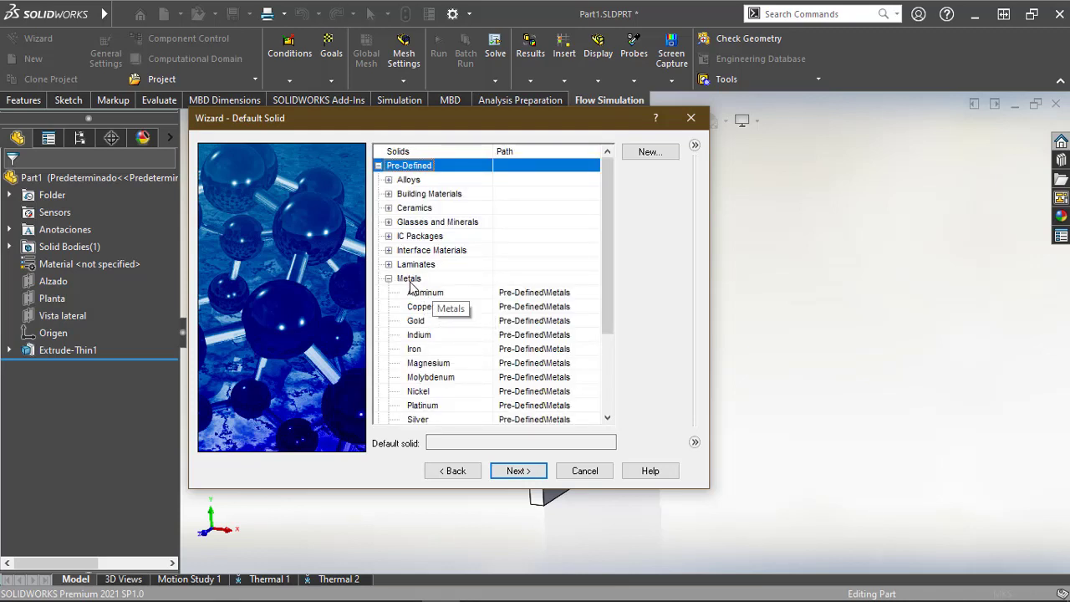
scroll(435, 326, "down", 2)
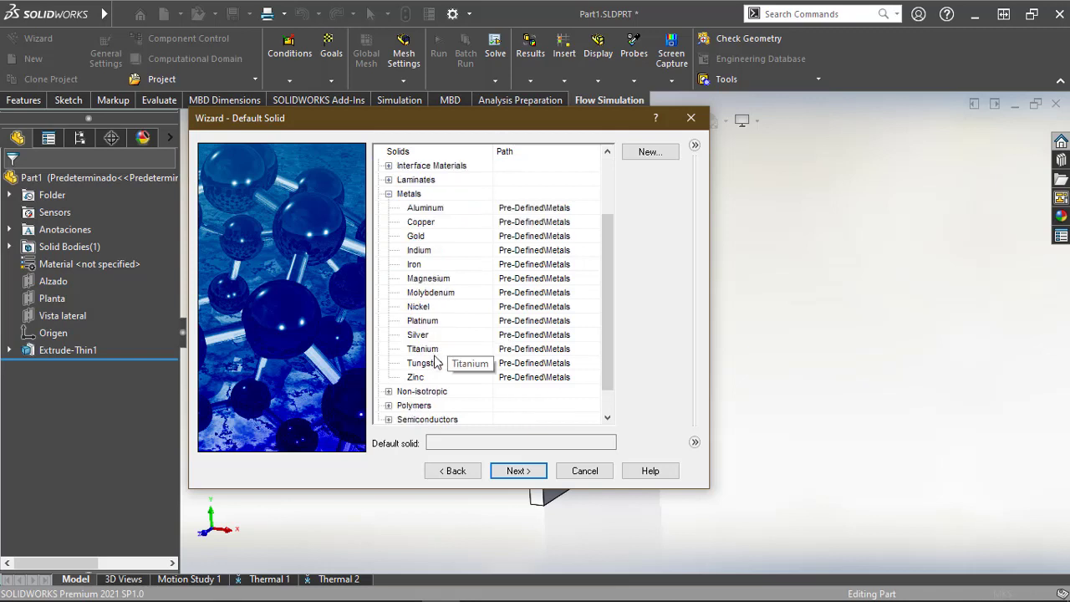
left_click(422, 223)
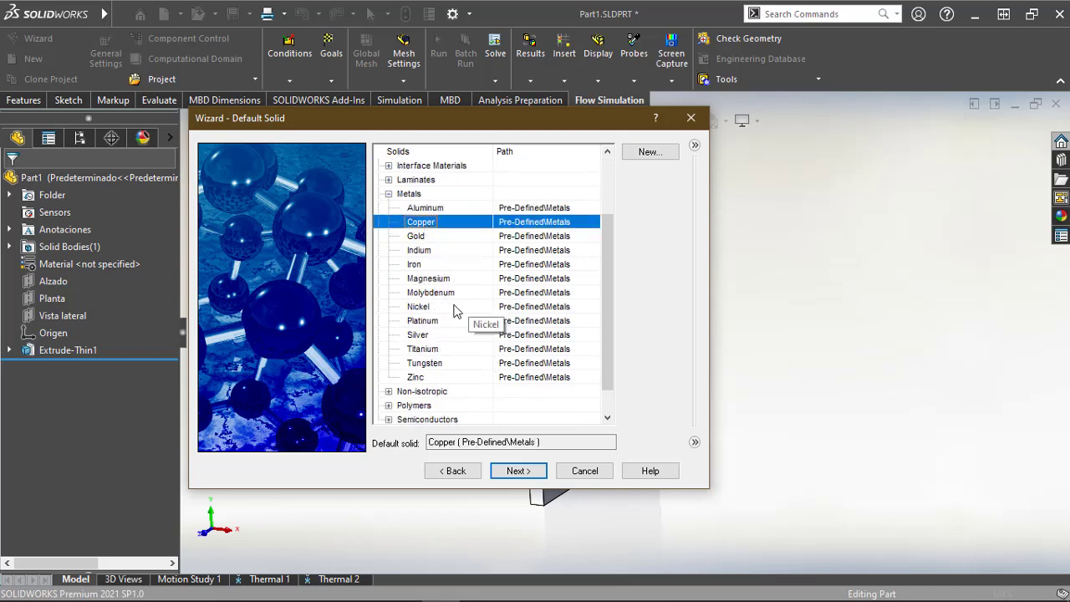
left_click(518, 470)
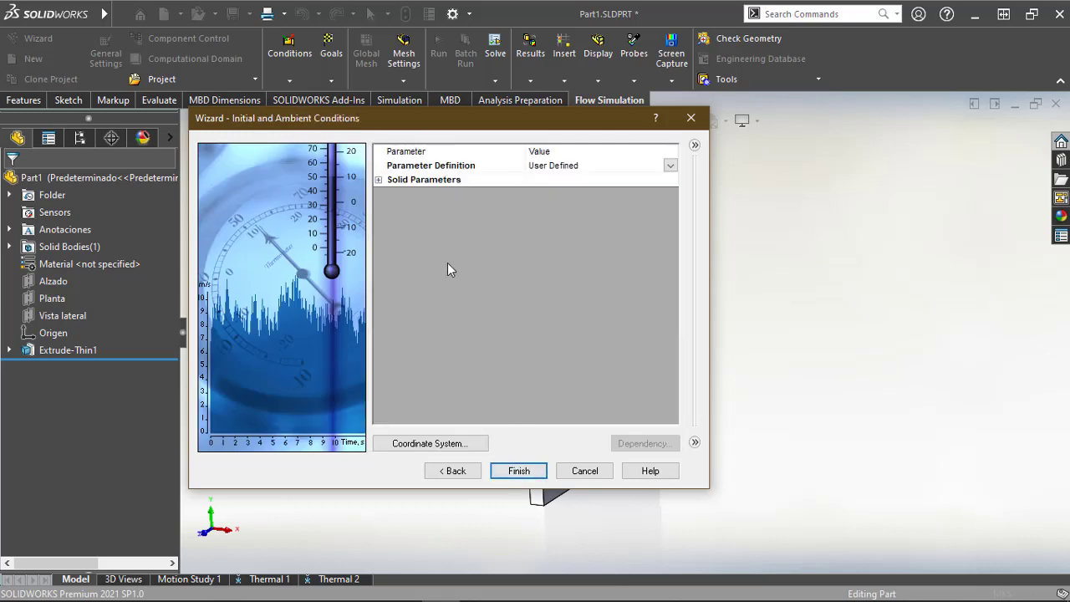
Set the initial solid temperature to 250 °C and finish creating the project
left_click(377, 180)
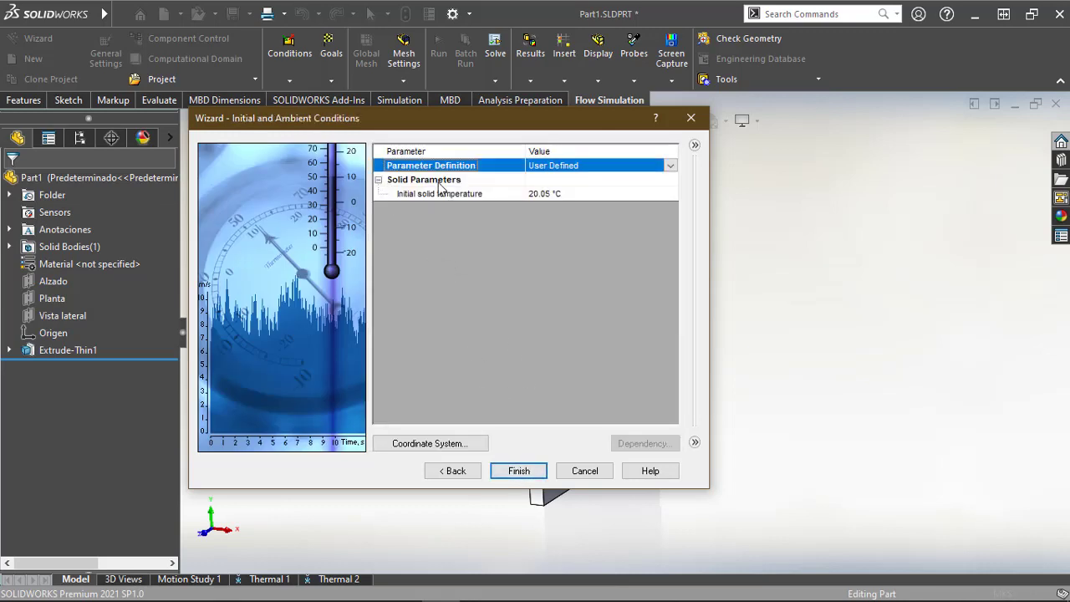
left_click(464, 196)
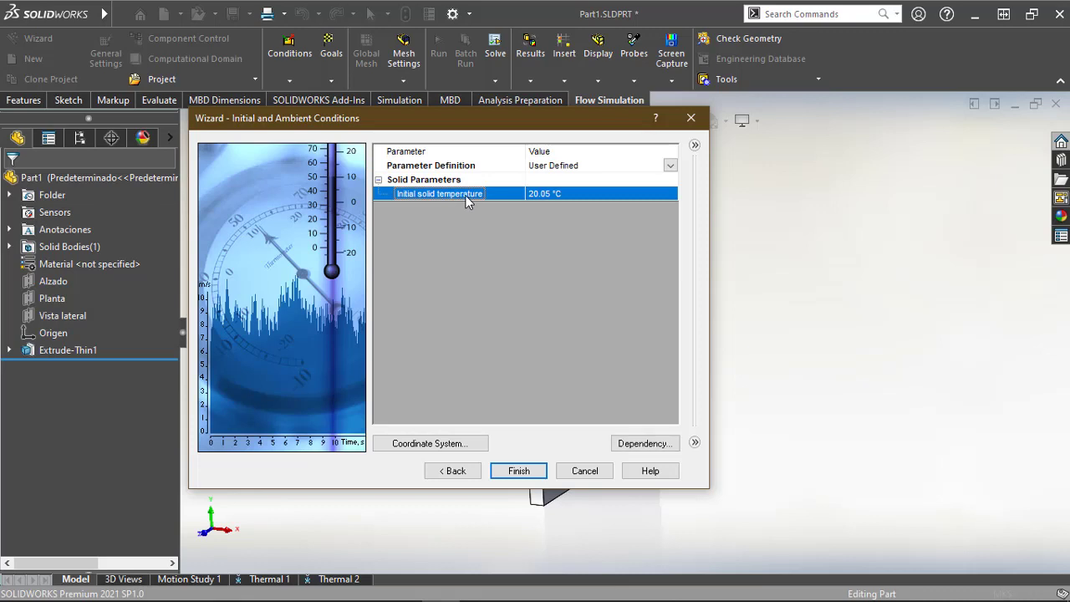
left_click(556, 195)
left_click_drag(562, 193, 381, 192)
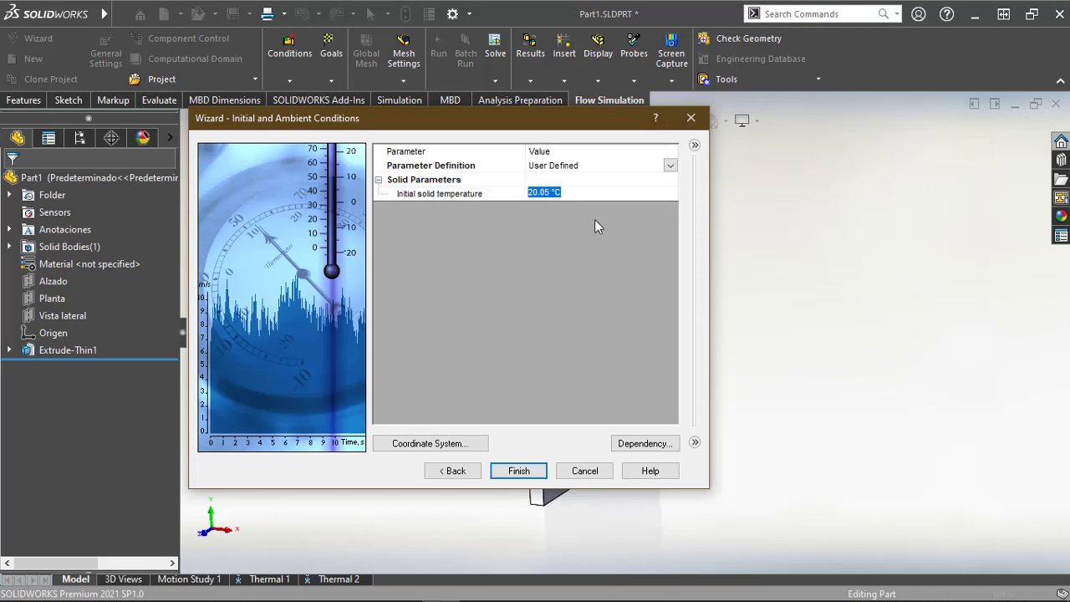
type("250")
key("Return")
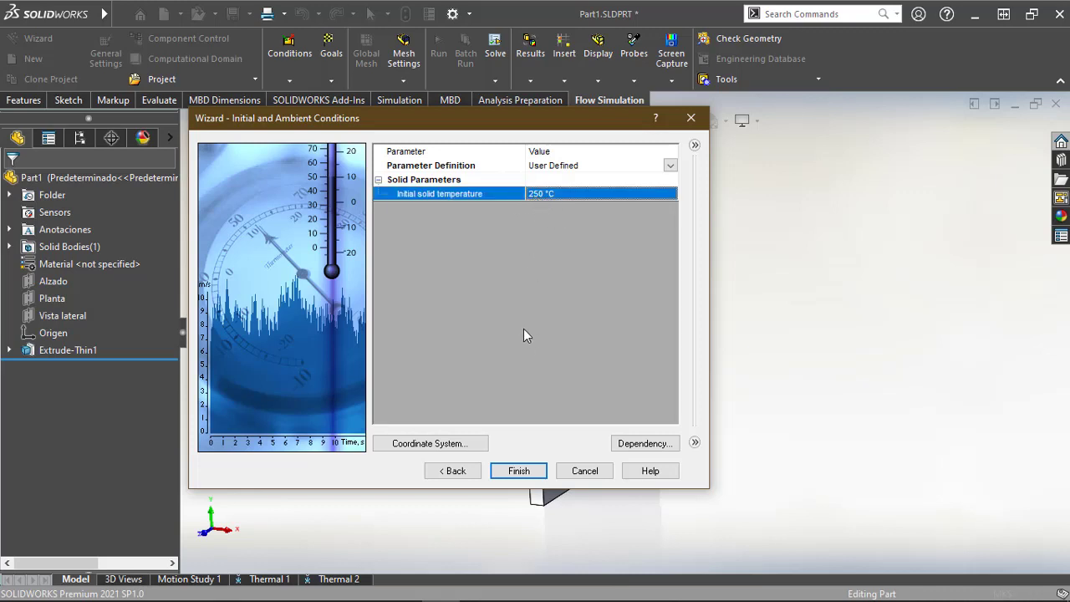
left_click(535, 471)
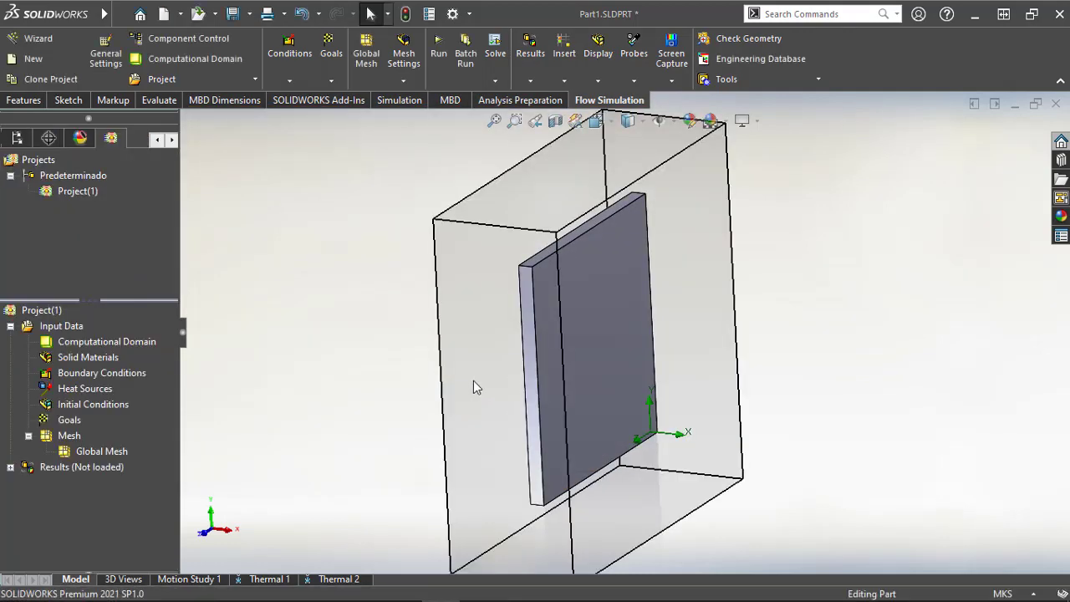
mouse_move(455, 392)
middle_mouse_down()
mouse_move(497, 375)
mouse_move(386, 411)
mouse_move(437, 401)
middle_mouse_up()
scroll(470, 391, "up", 2)
scroll(434, 385, "up", 1)
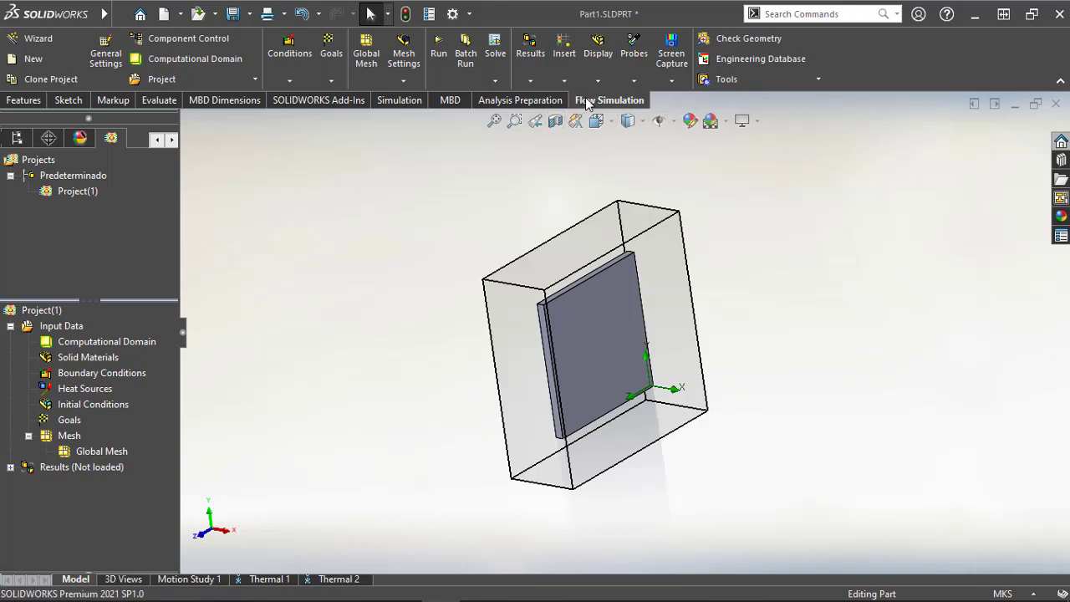
Open the Engineering Database and select Copper among the pre-defined solid metals
left_click(777, 58)
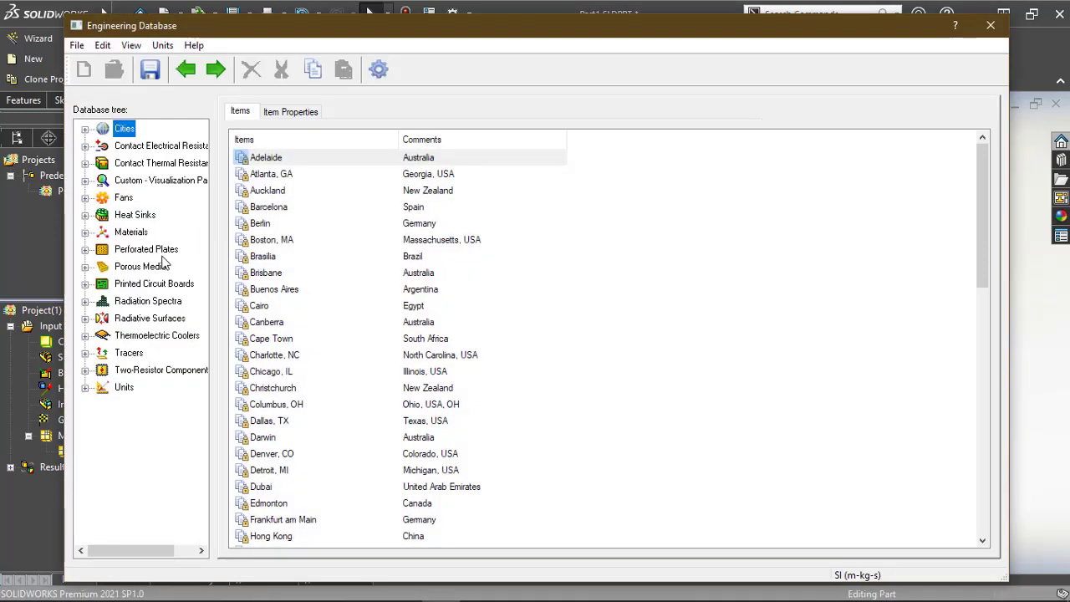
left_click(85, 232)
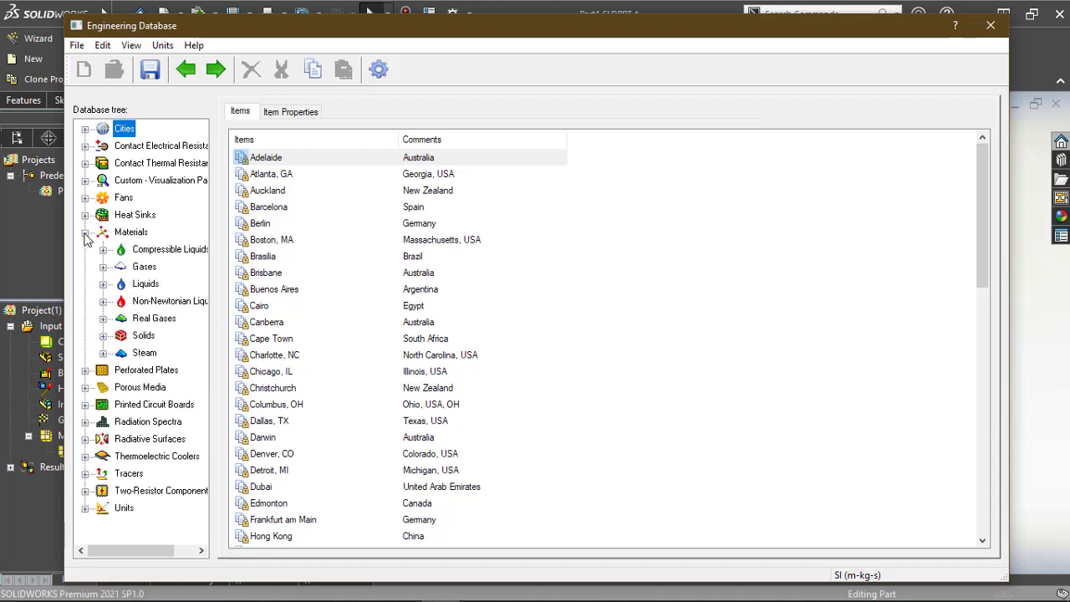
left_click(103, 335)
left_click(161, 355)
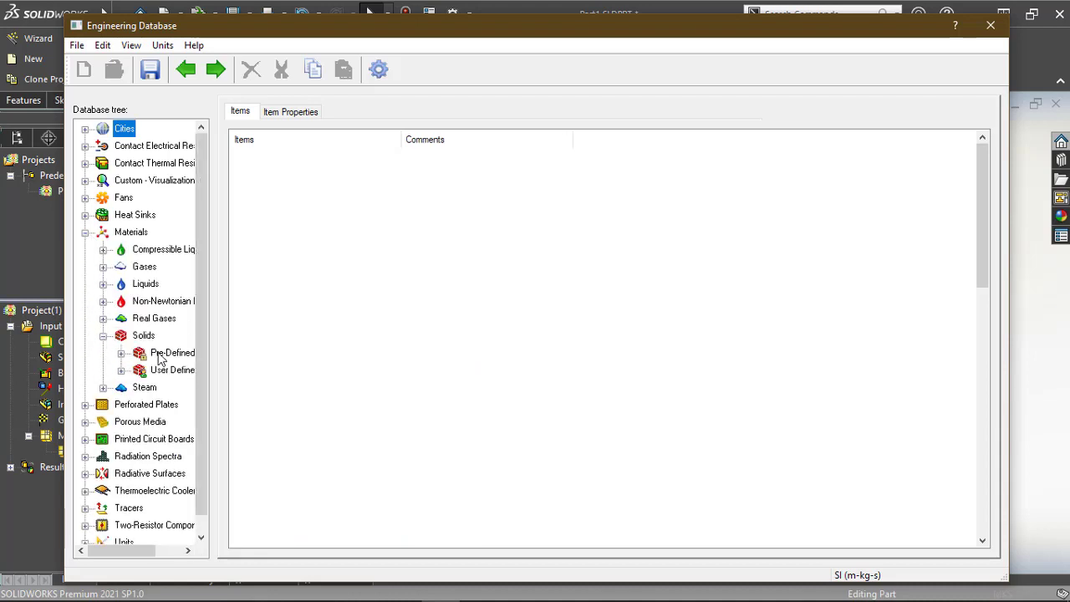
left_click(121, 352)
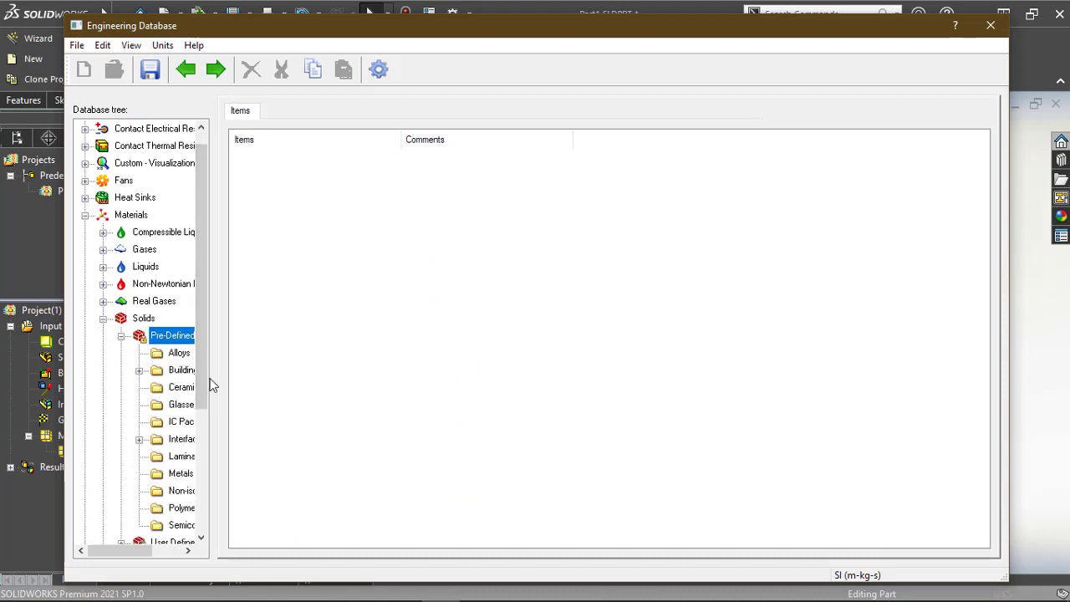
left_click_drag(209, 378, 249, 387)
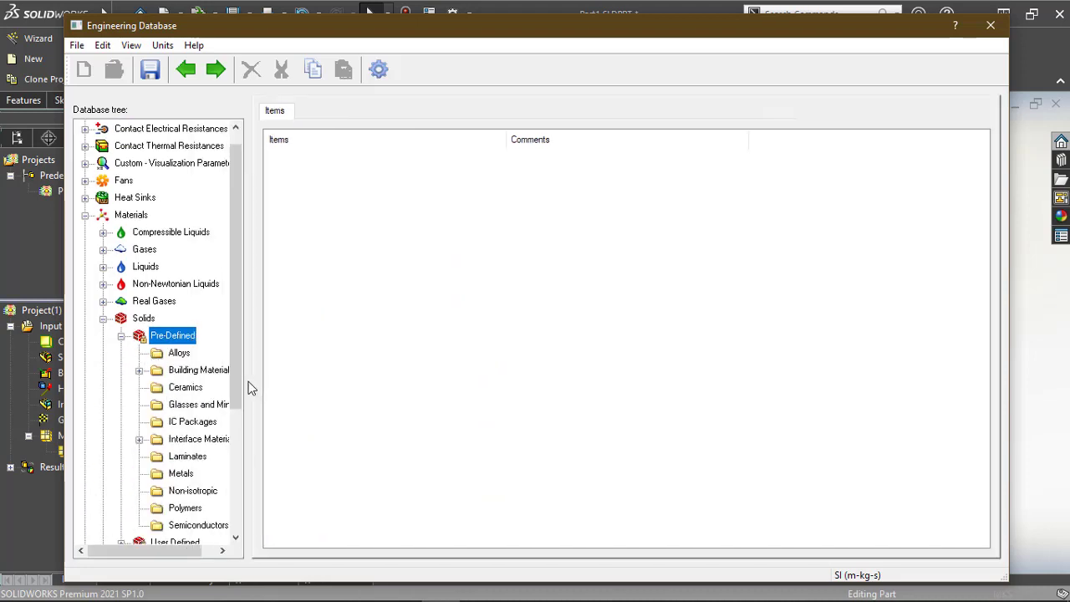
left_click(188, 475)
left_click(303, 176)
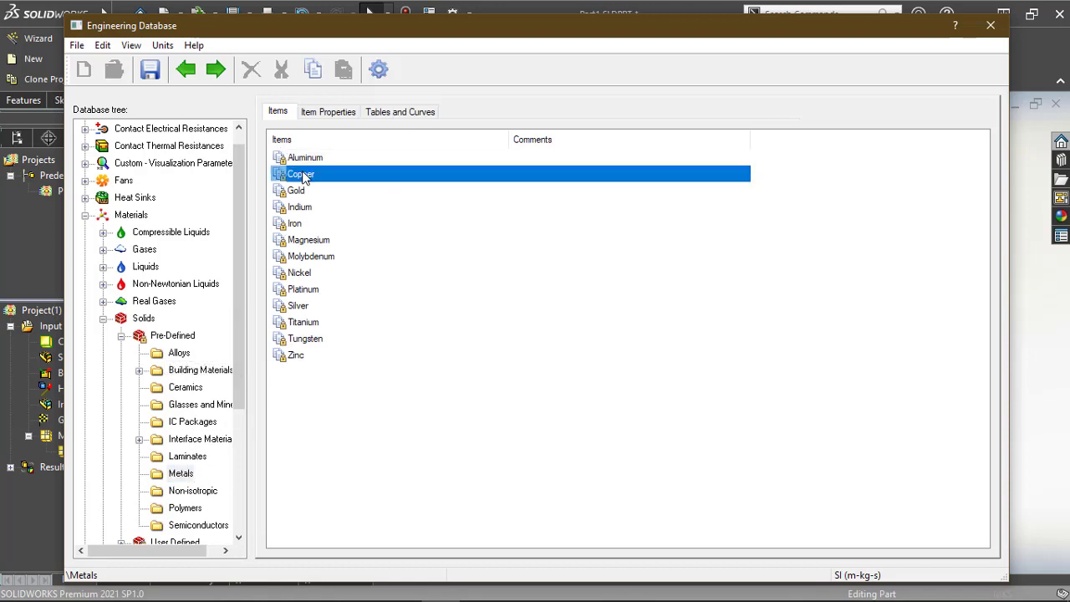
Examine the pre-defined Copper's properties and its table of thermal conductivity against temperature
left_click(330, 115)
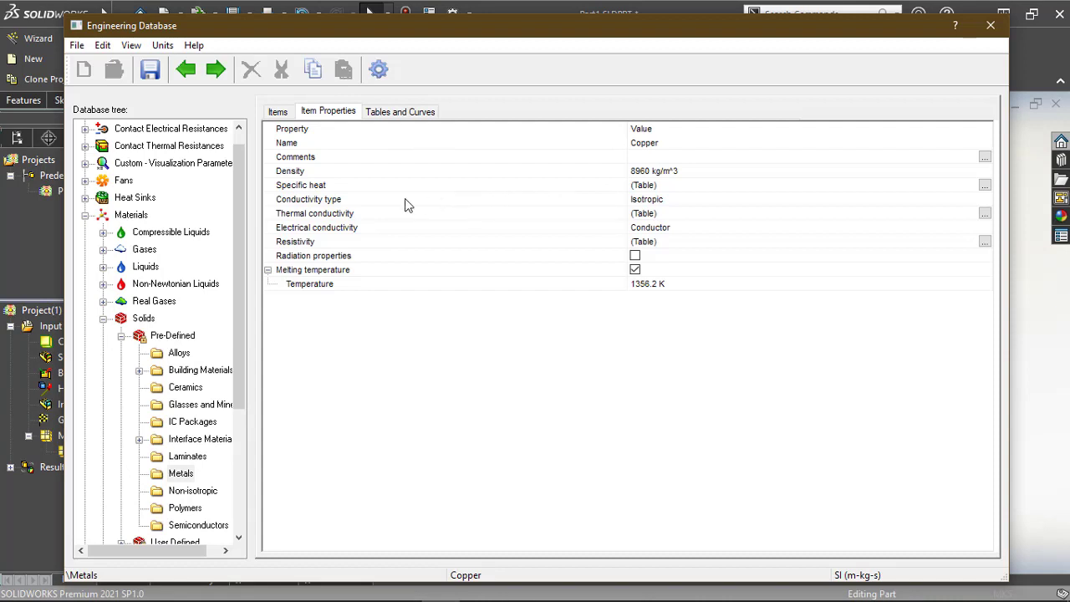
left_click(379, 201)
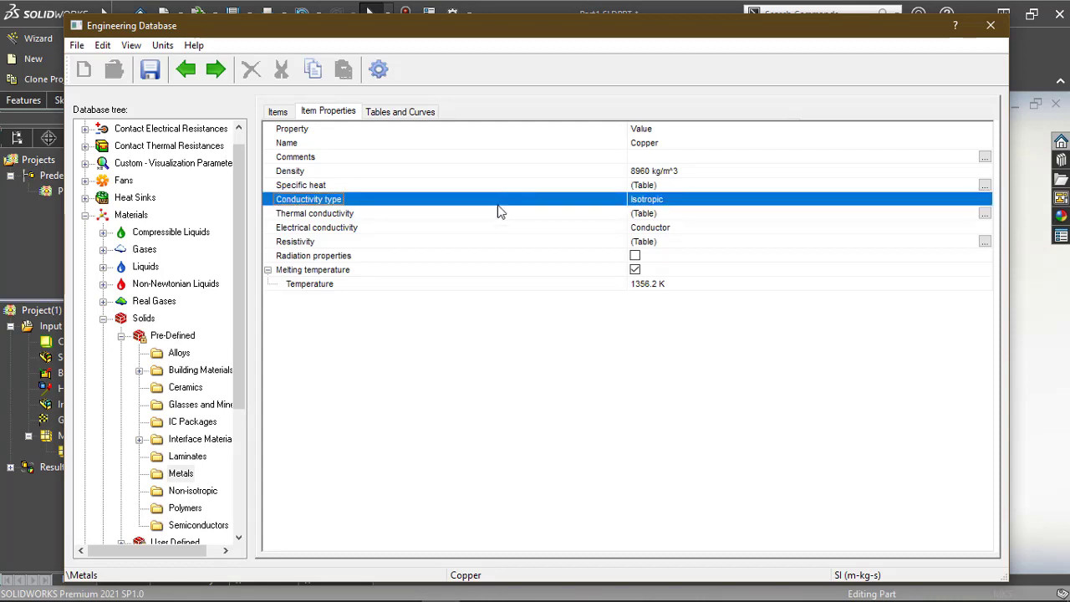
left_click(474, 217)
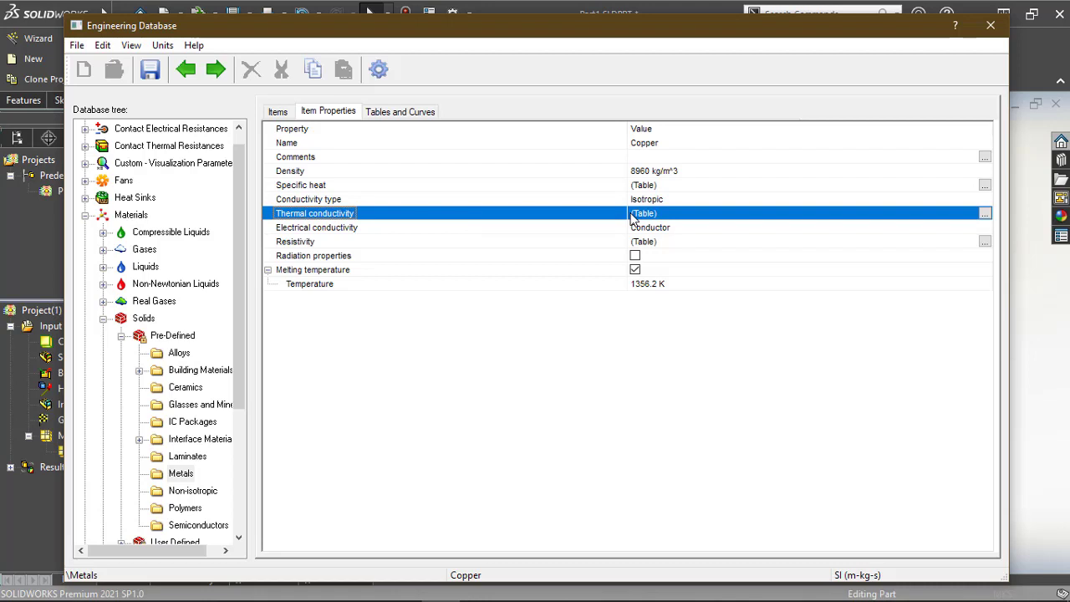
left_click(984, 214)
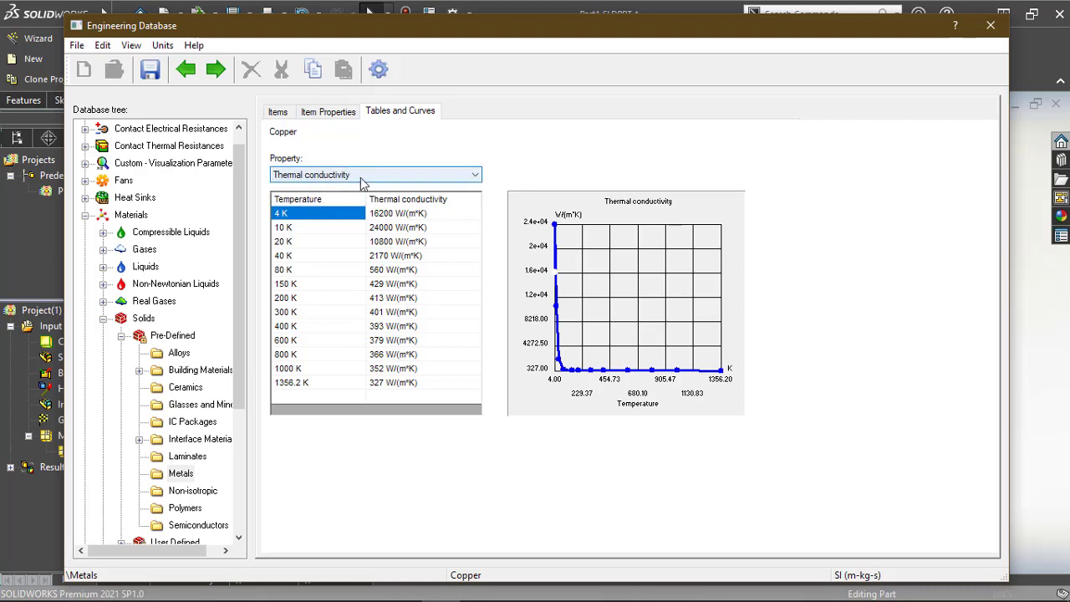
Copy the Copper material from the pre-defined metals list
left_click(278, 114)
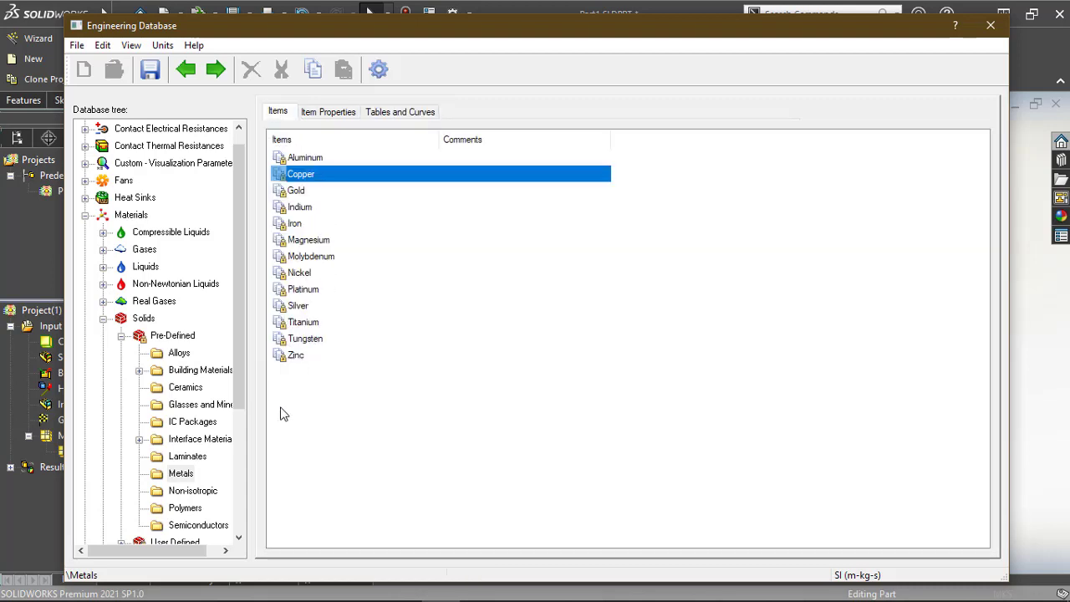
left_click(326, 444)
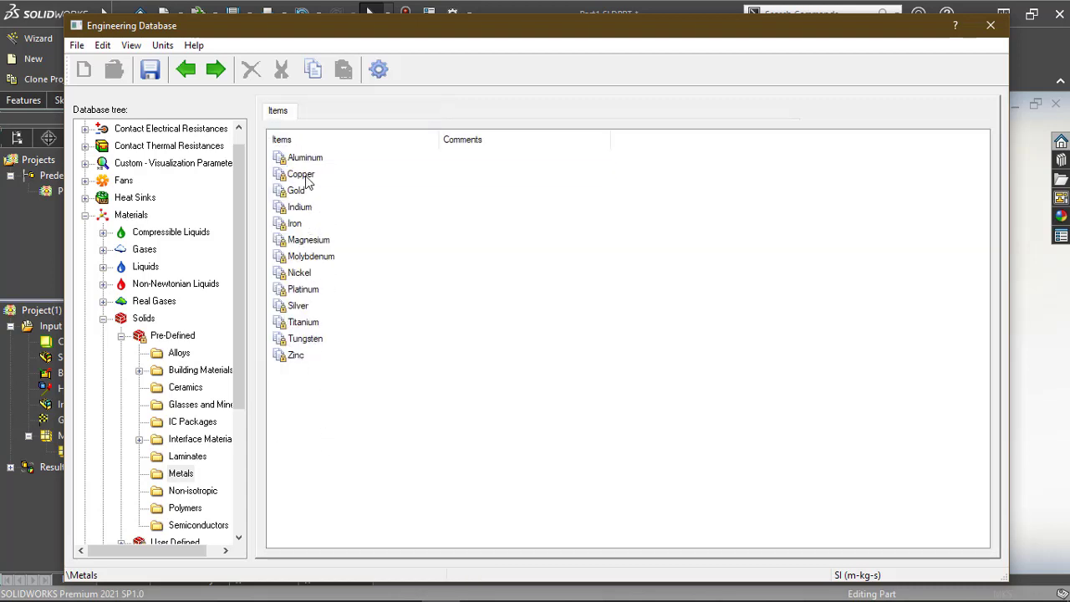
left_click(292, 175)
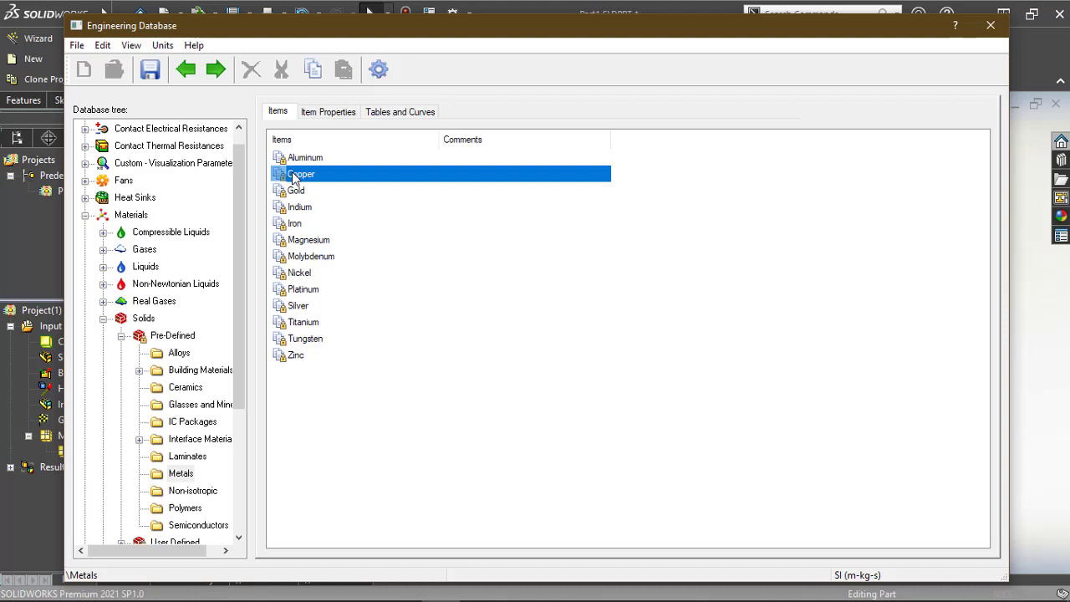
right_click(294, 177)
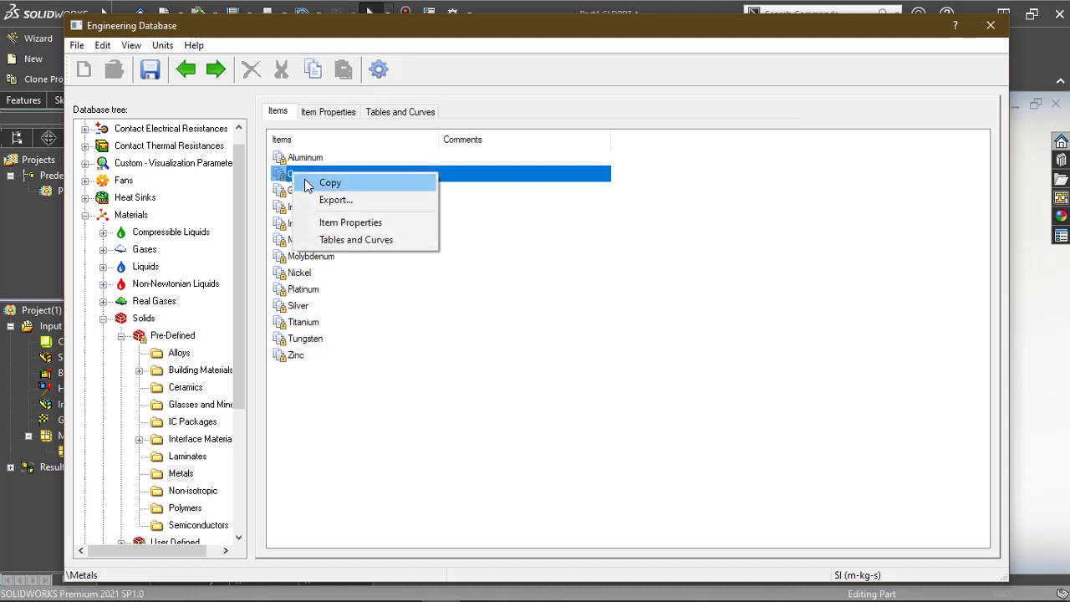
left_click(307, 183)
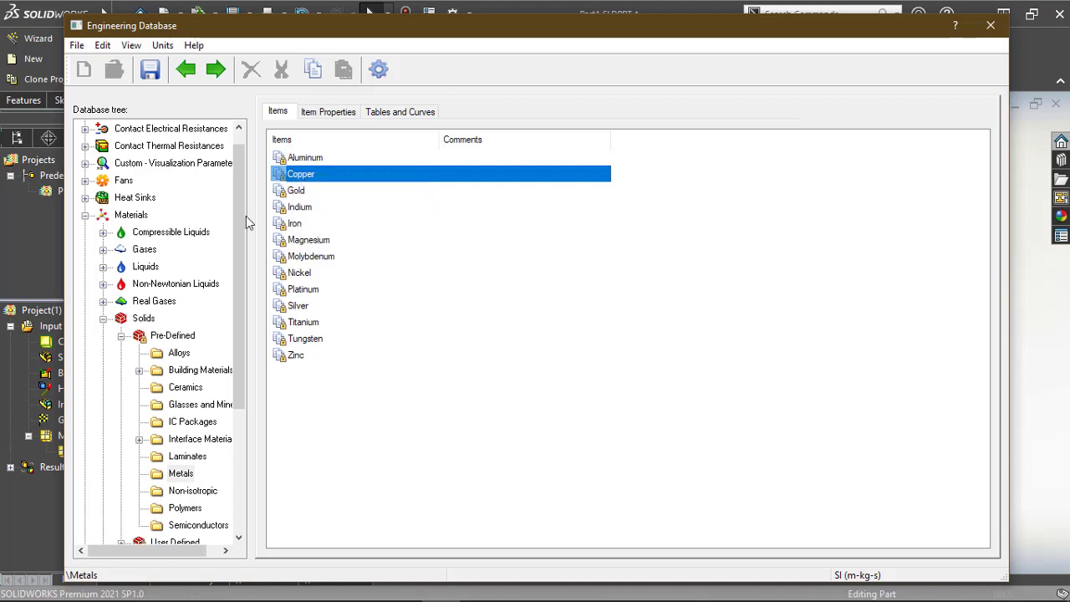
Paste the copied Copper into the PDES_E_Box.SLDASM folder of the user-defined solids
left_click_drag(239, 215, 236, 319)
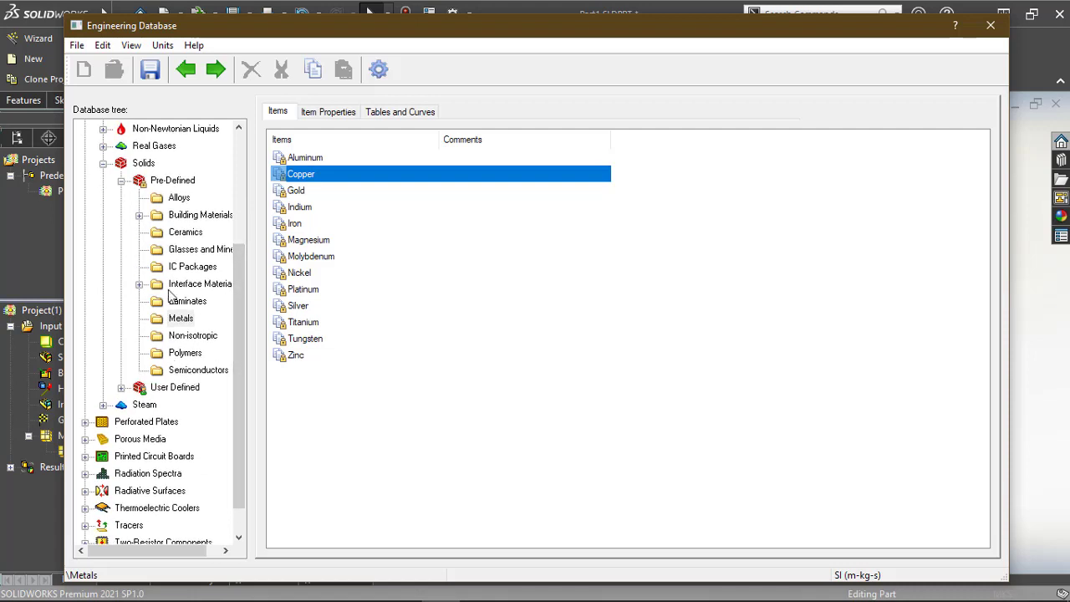
left_click(143, 163)
left_click(144, 164)
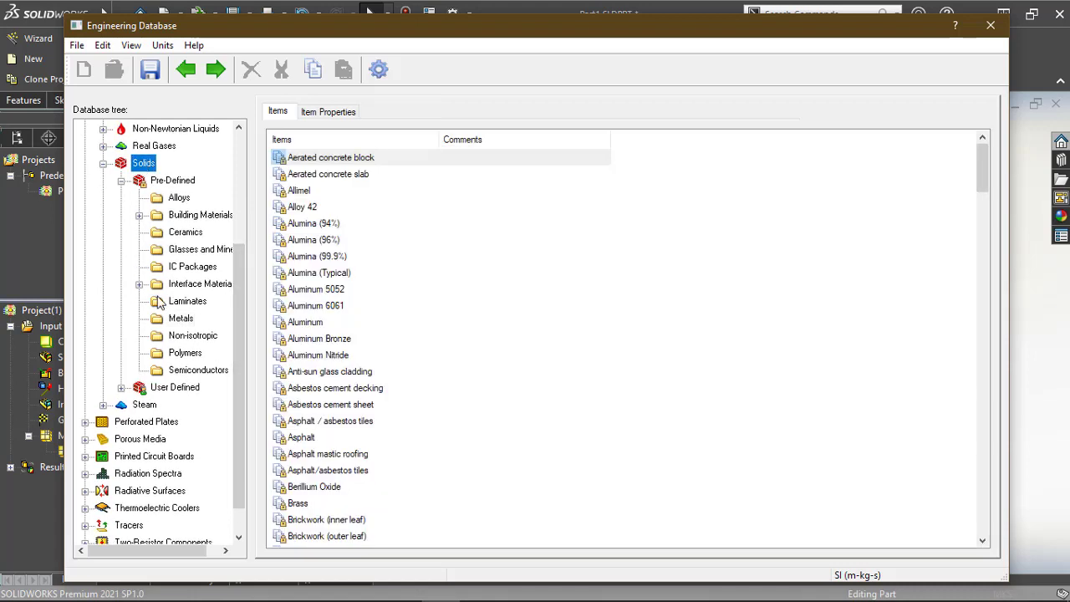
left_click(172, 388)
left_click(121, 387)
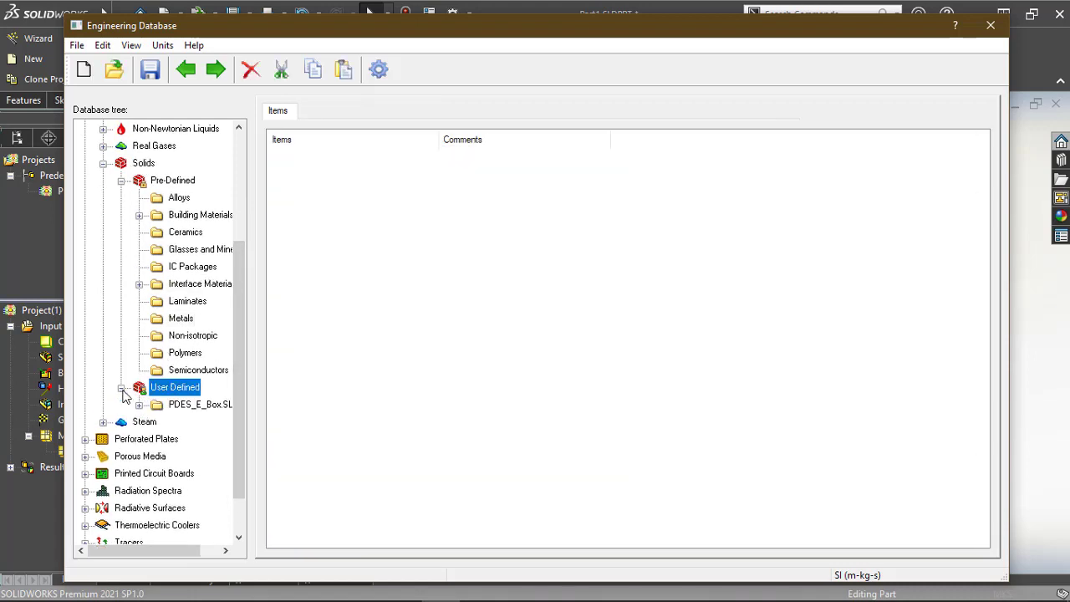
left_click(187, 401)
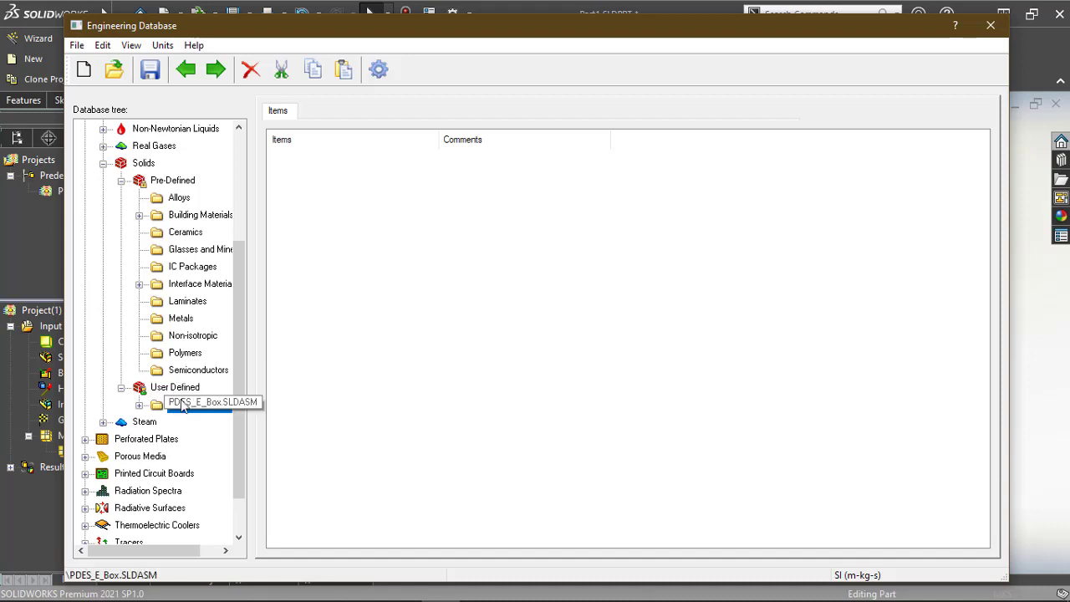
left_click(187, 390)
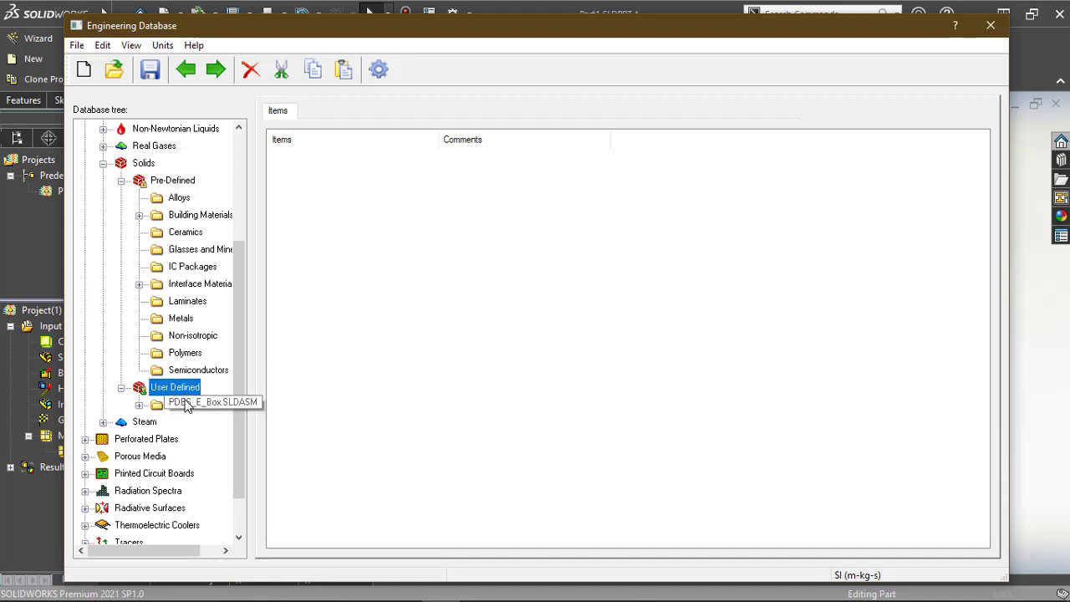
left_click(187, 404)
right_click(302, 262)
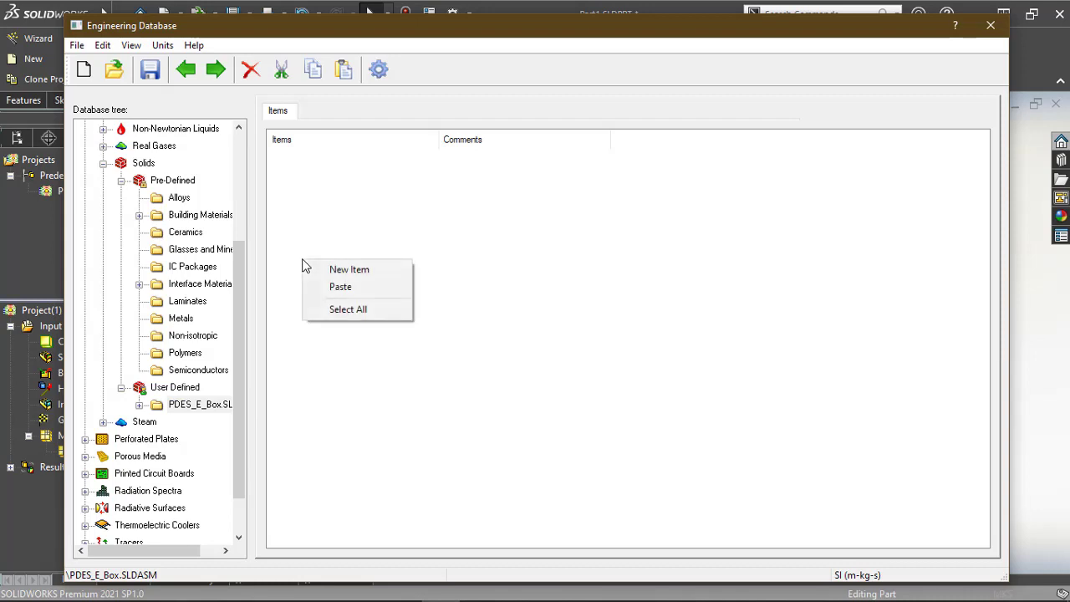
left_click(323, 289)
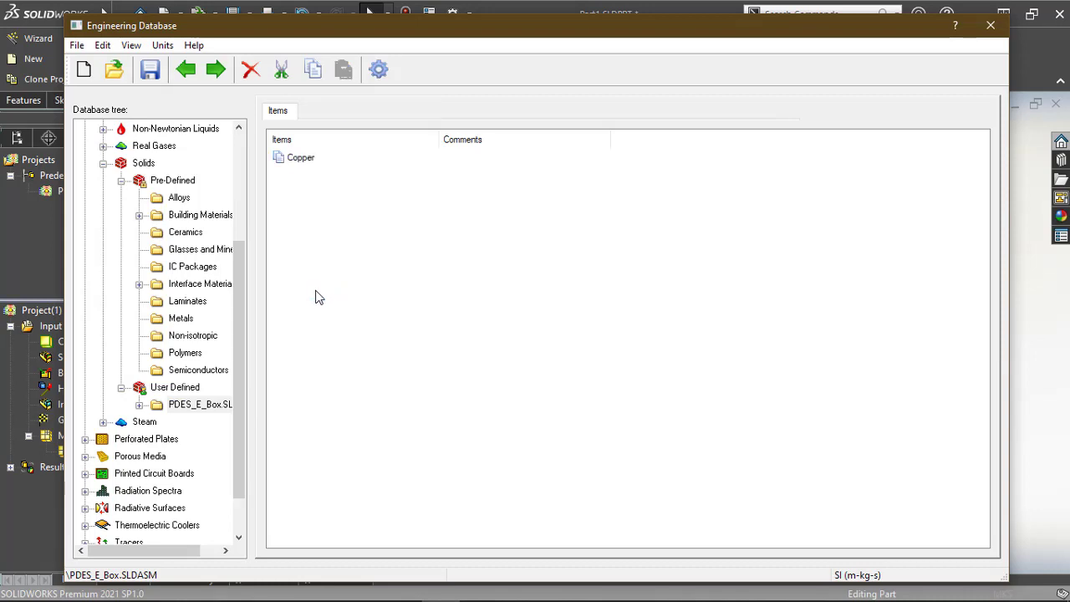
Create a folder named Materiales Youtube under the user-defined solids and try to paste Copper into it
left_click(184, 390)
right_click(186, 389)
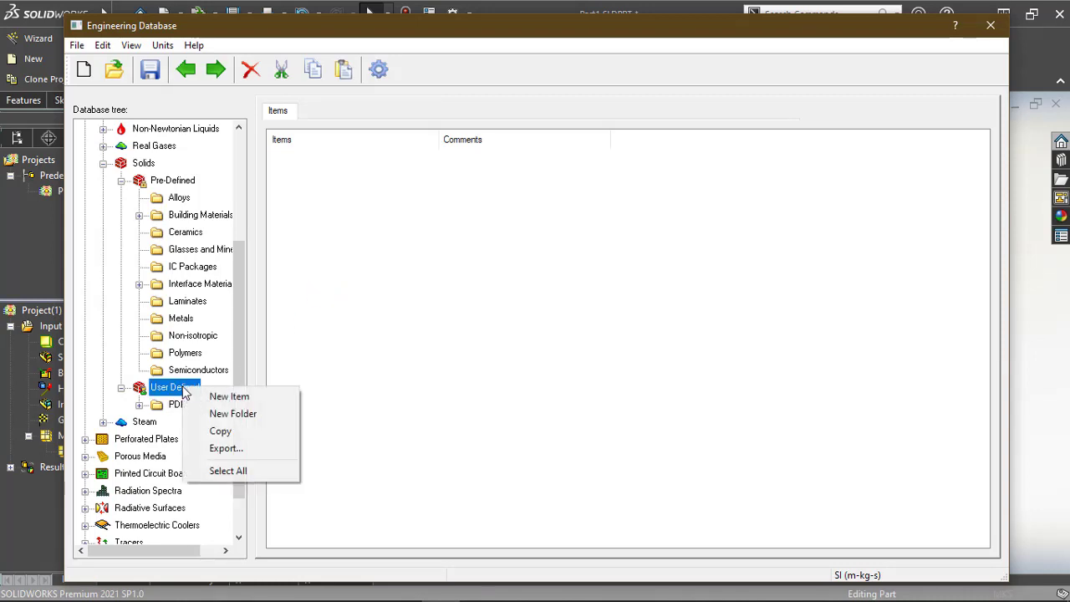
left_click(216, 412)
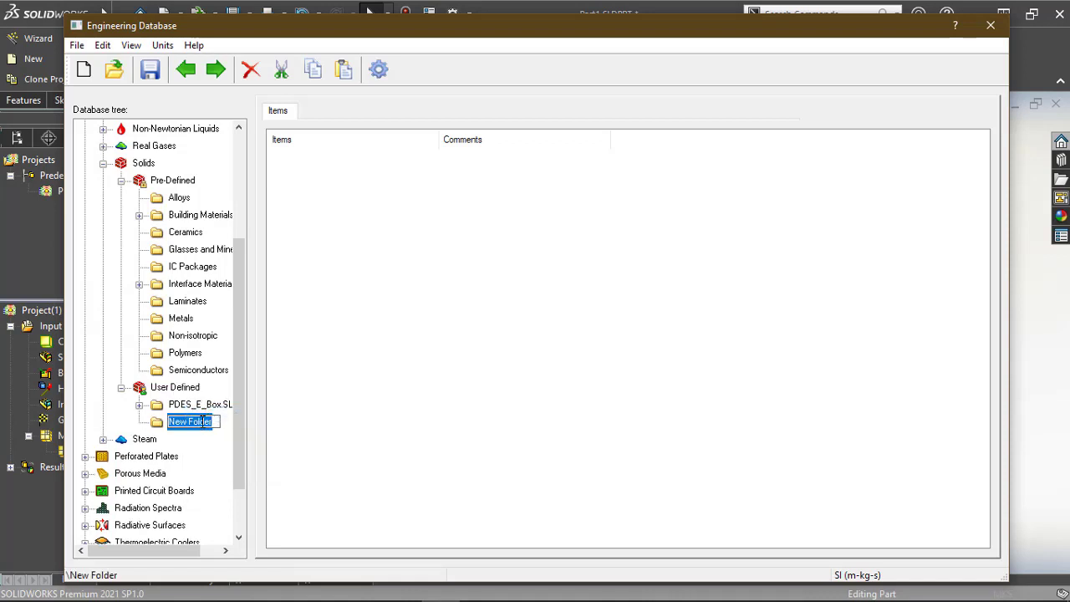
type("MA")
type("teriales")
type(" Youtube")
key("Return")
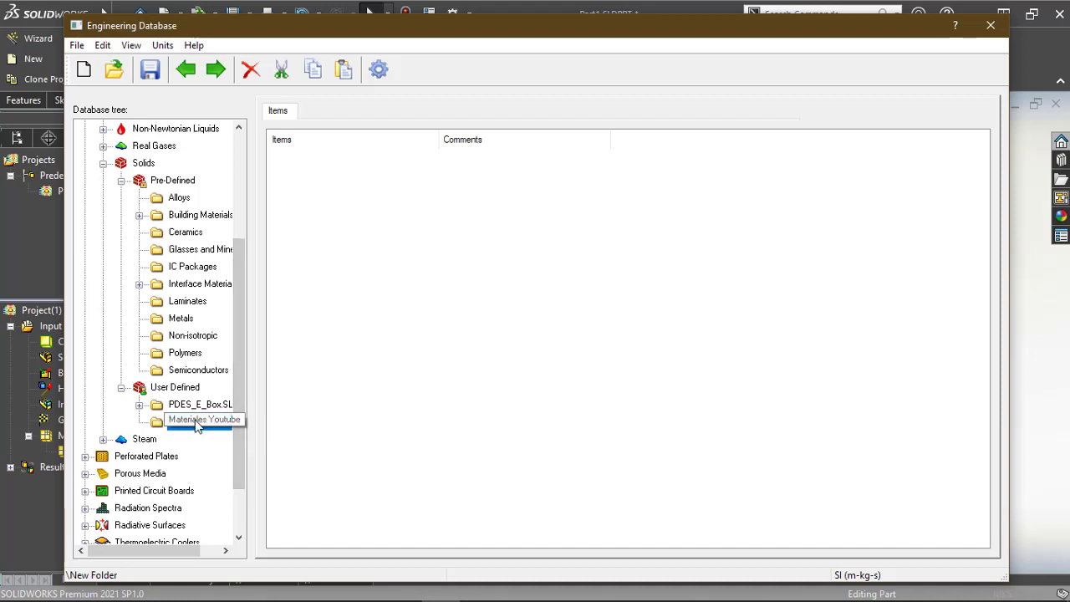
right_click(326, 286)
left_click(347, 311)
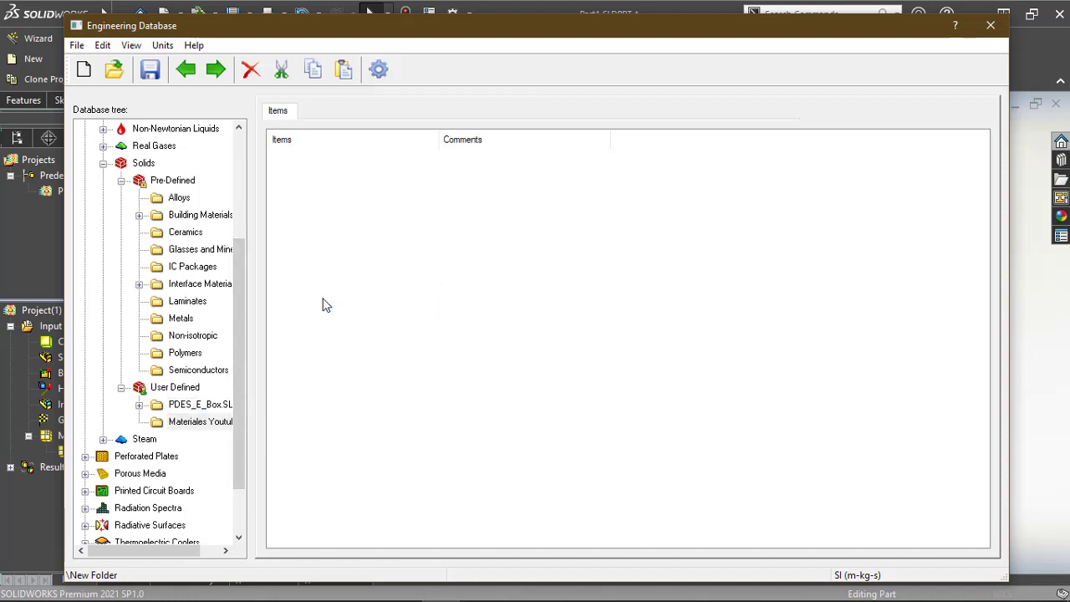
Set the thermal conductivity of Copper in the PDES_E_Box.SLDASM folder to 370 W/(m*K), then save and close the database
left_click(167, 408)
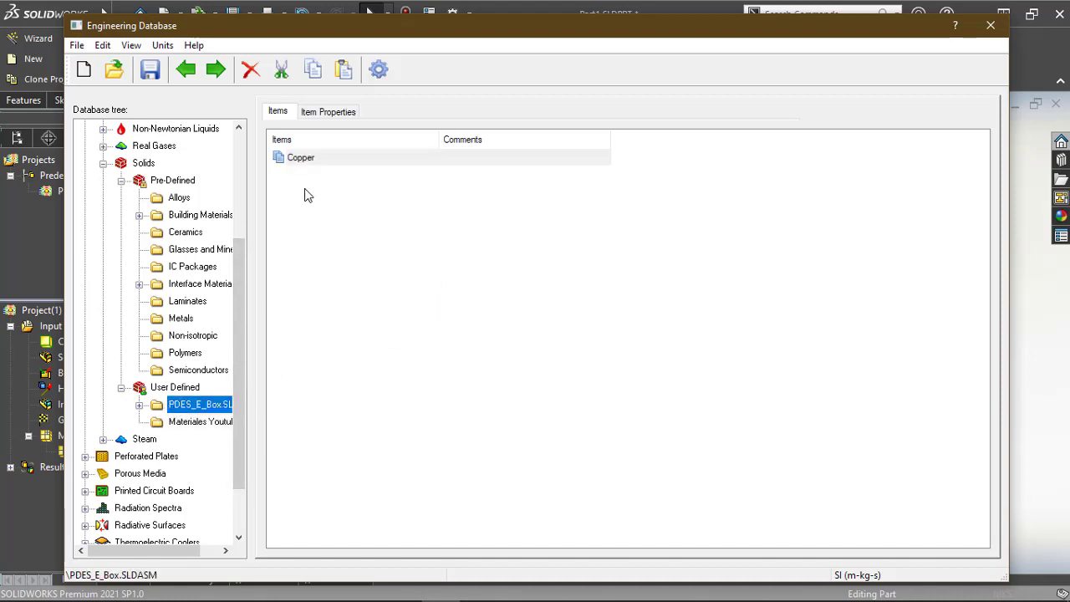
left_click(303, 162)
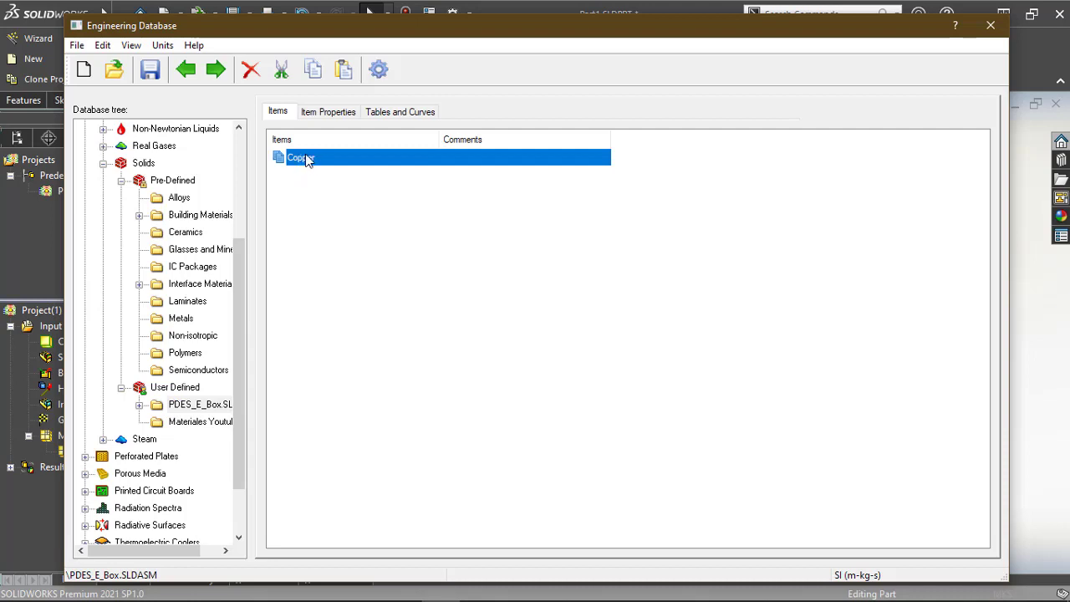
left_click(330, 117)
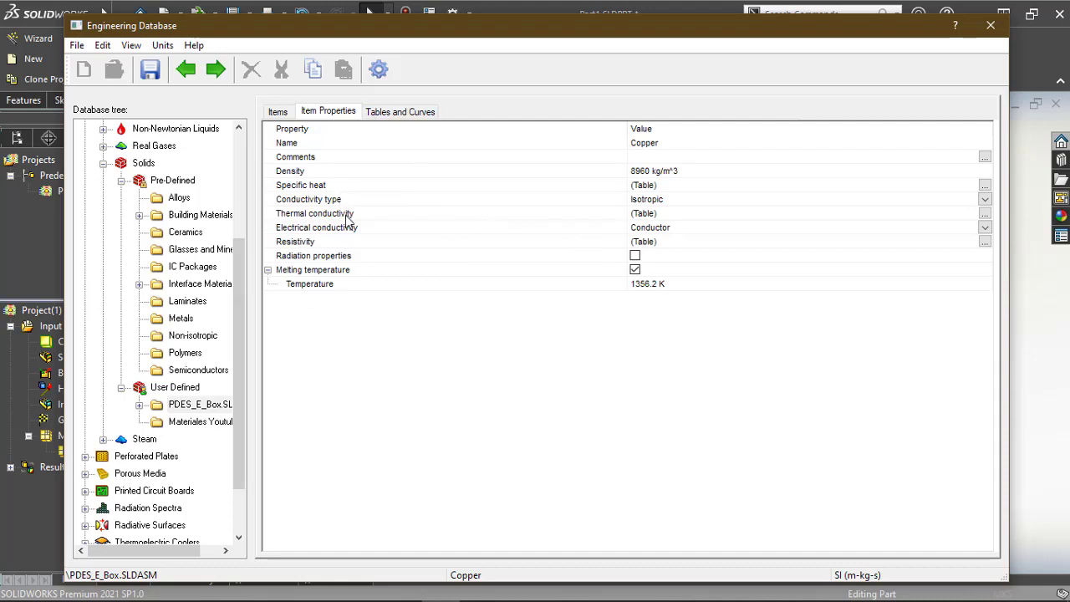
left_click(671, 216)
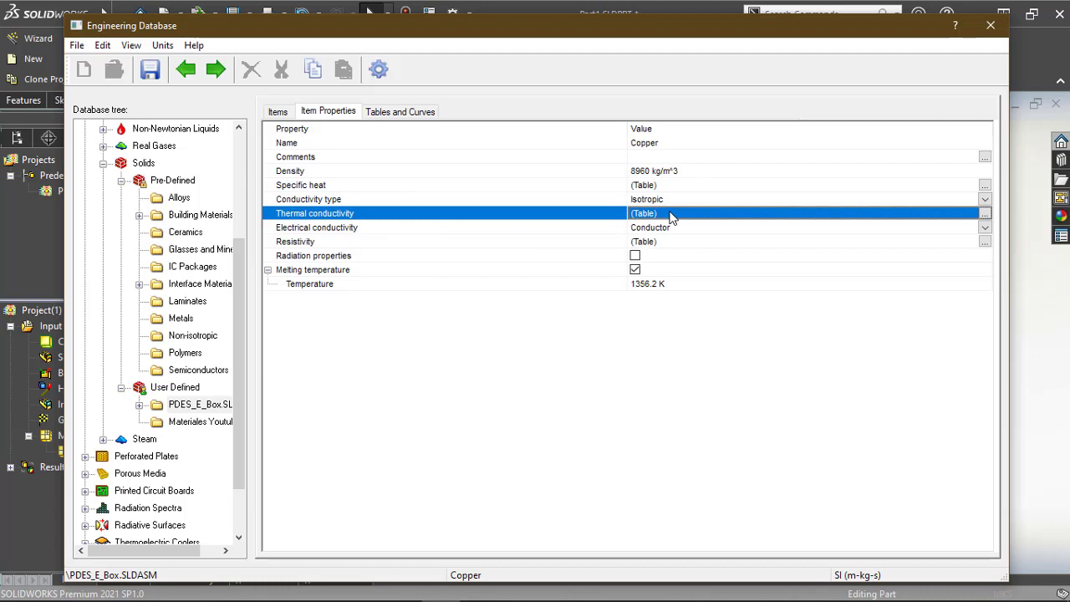
left_click(644, 215)
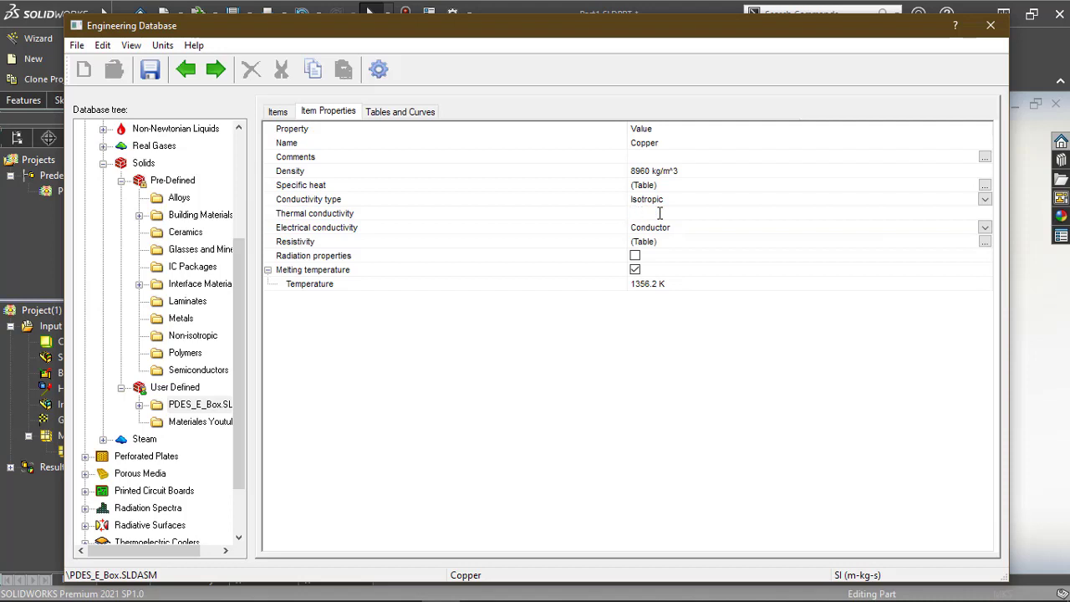
type("370")
key("Return")
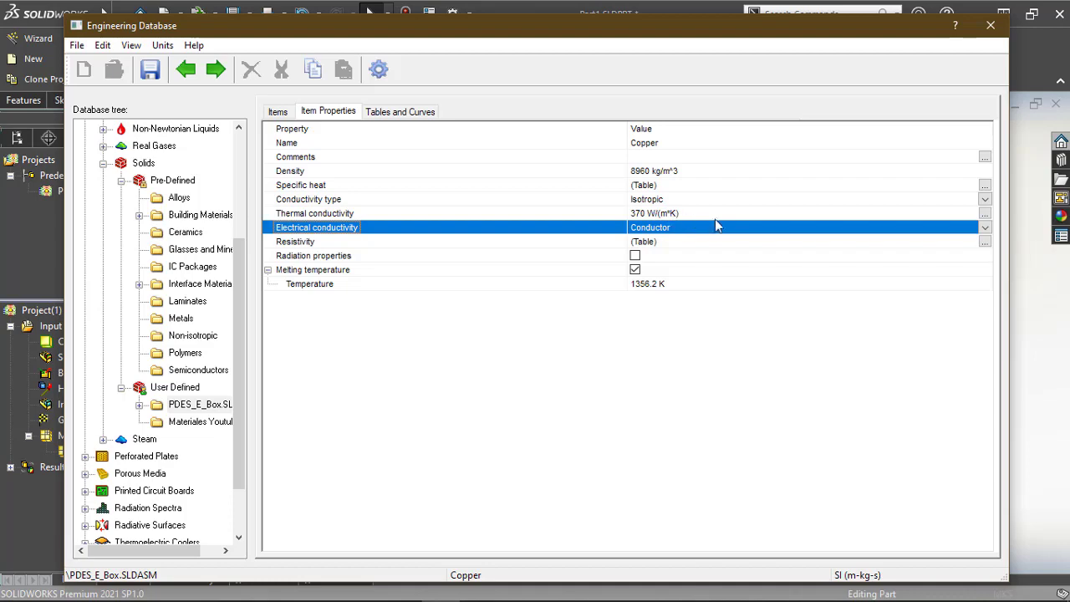
left_click(149, 72)
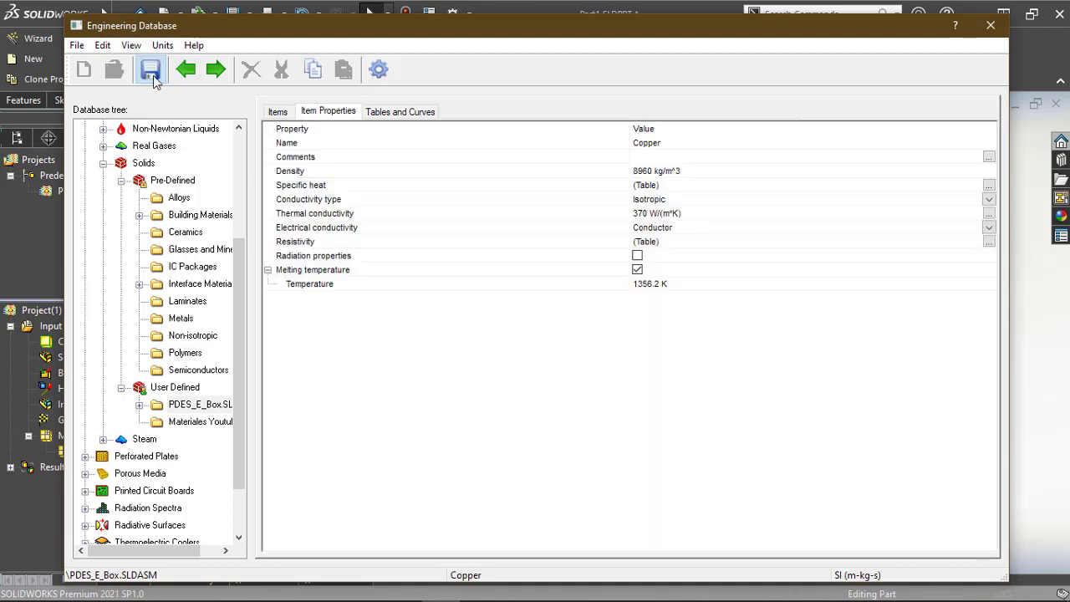
left_click(989, 25)
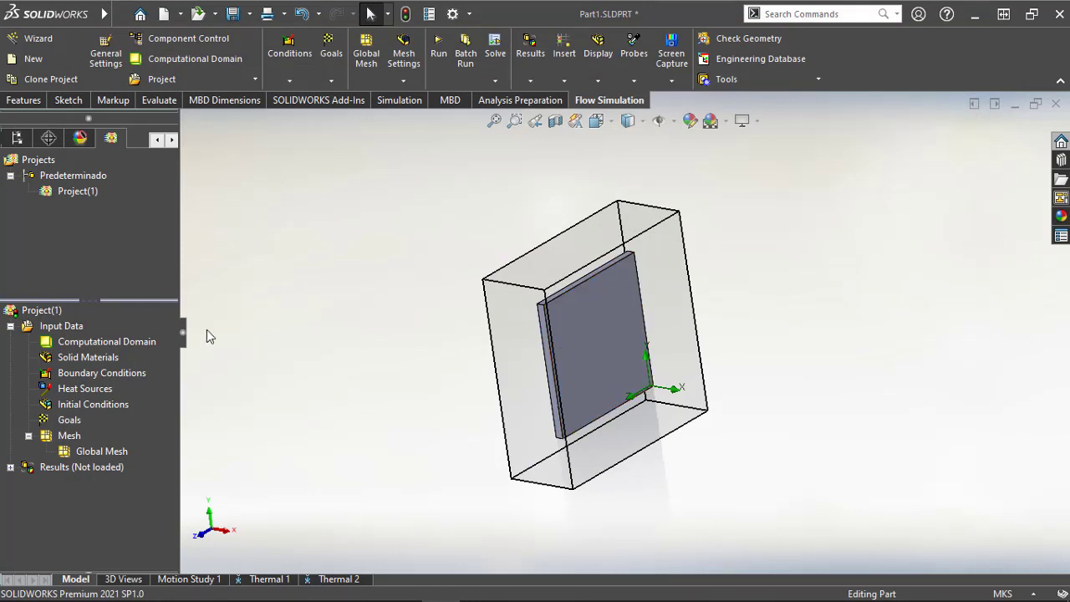
Assign the user-defined Copper from the PDES_E_Box.SLDASM folder to the plate as its solid material
right_click(76, 356)
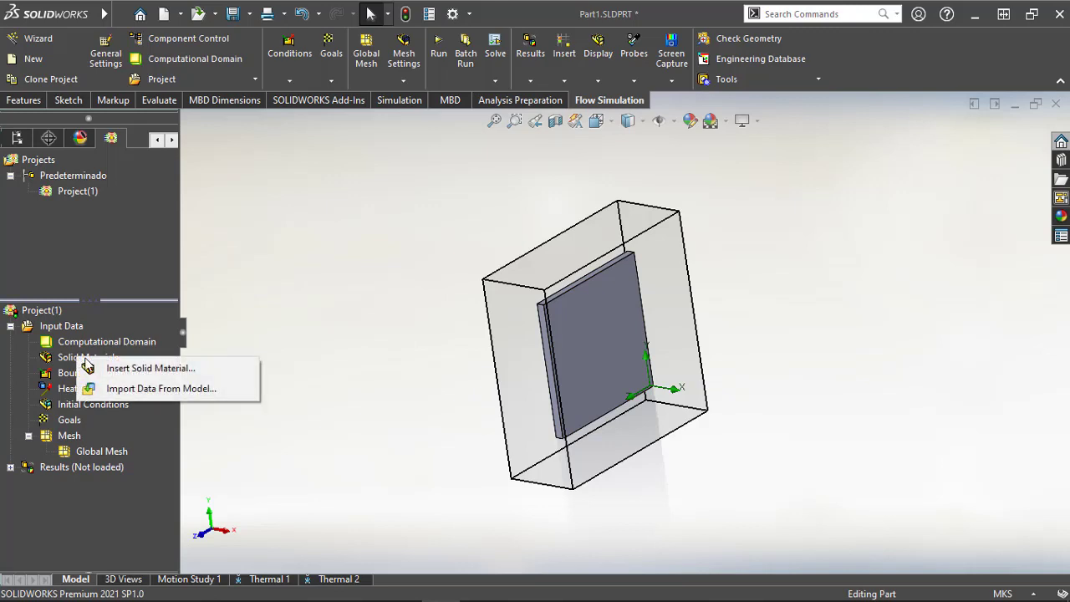
left_click(99, 369)
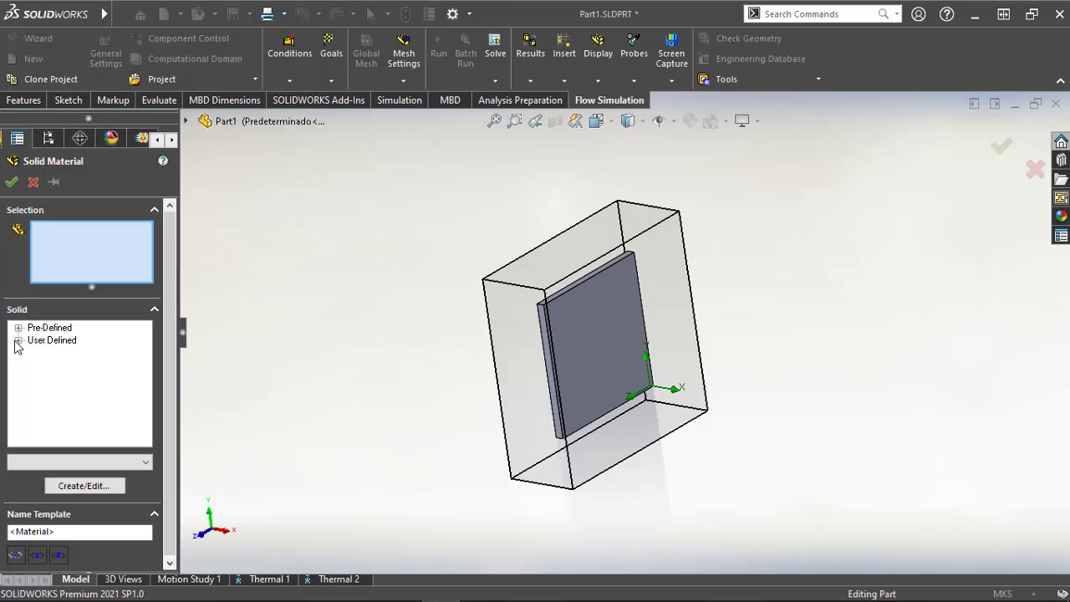
left_click(18, 340)
left_click(34, 354)
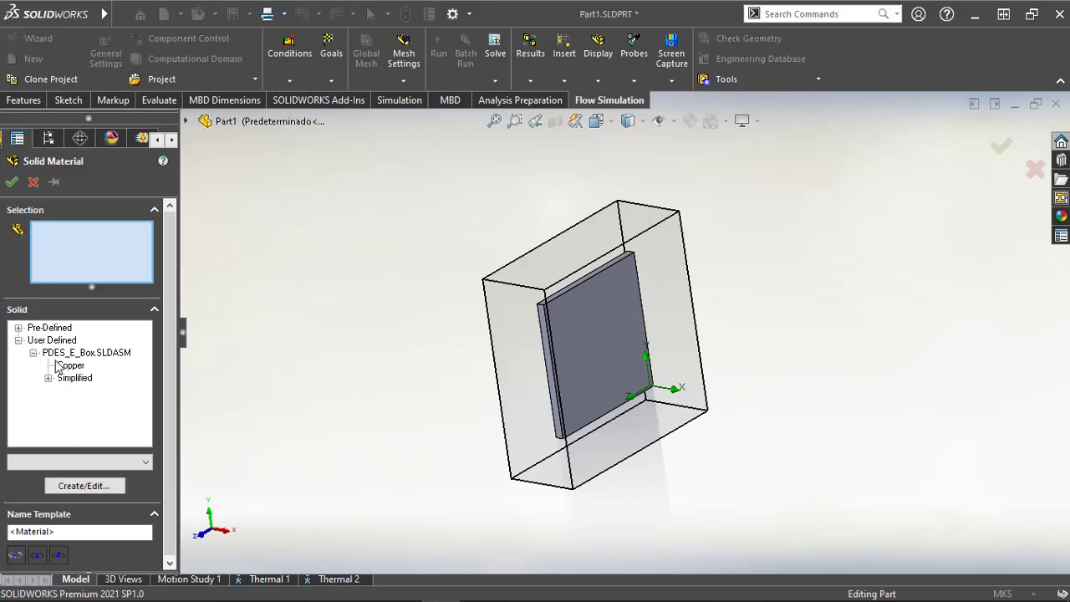
left_click(70, 366)
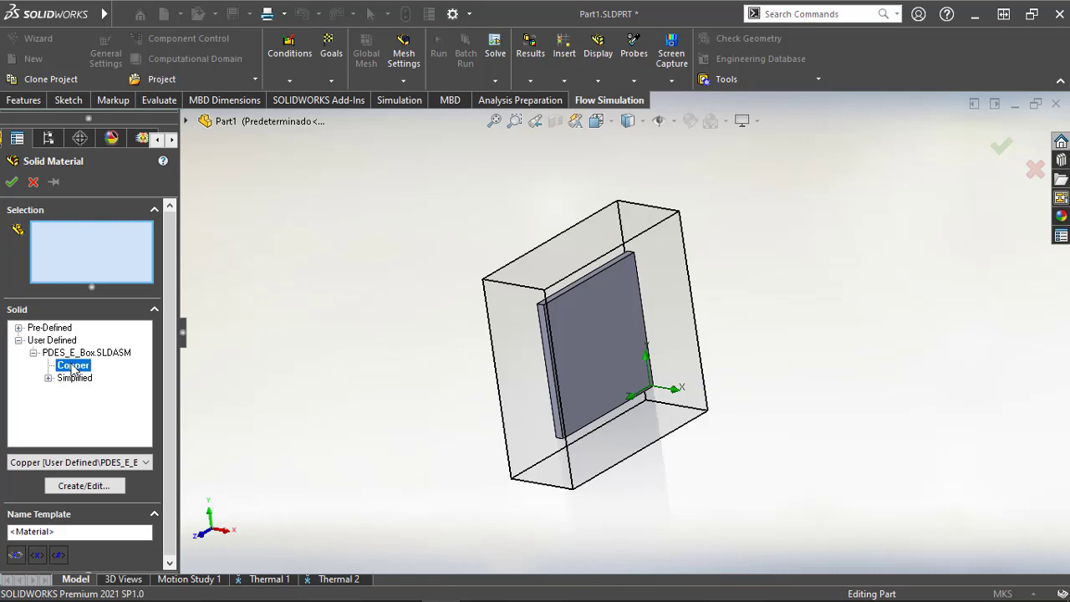
left_click(598, 386)
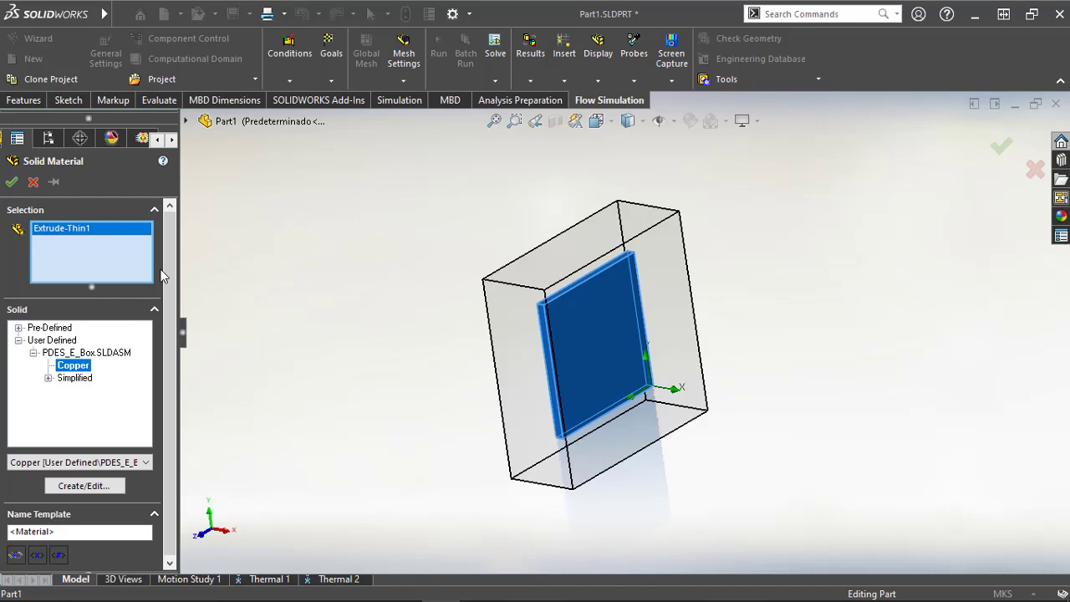
mouse_move(342, 323)
middle_mouse_down()
mouse_move(370, 308)
mouse_move(327, 322)
middle_mouse_up()
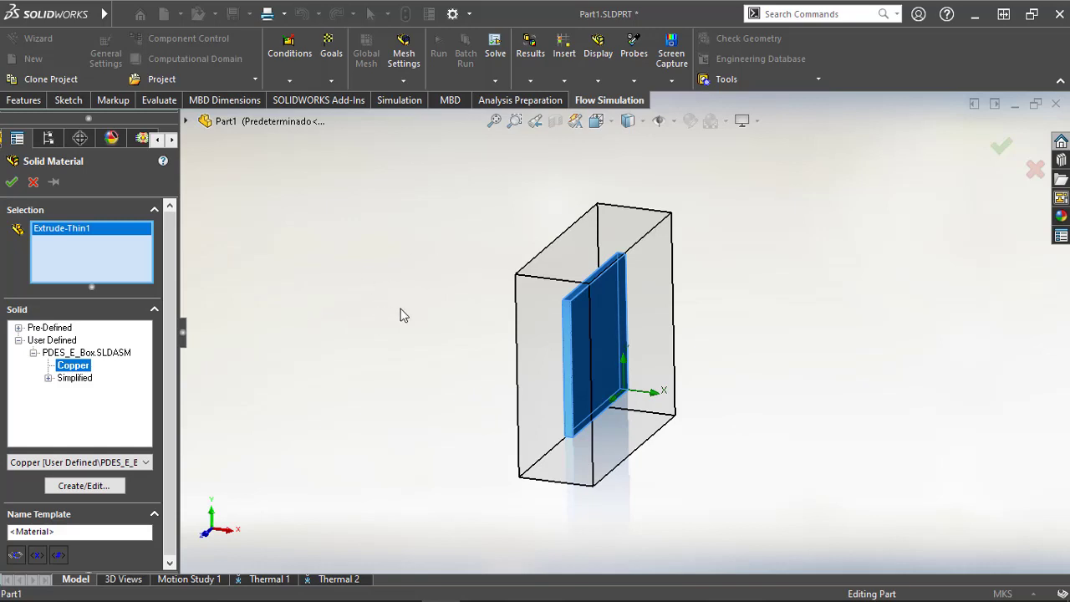
middle_click_drag(400, 315, 345, 299)
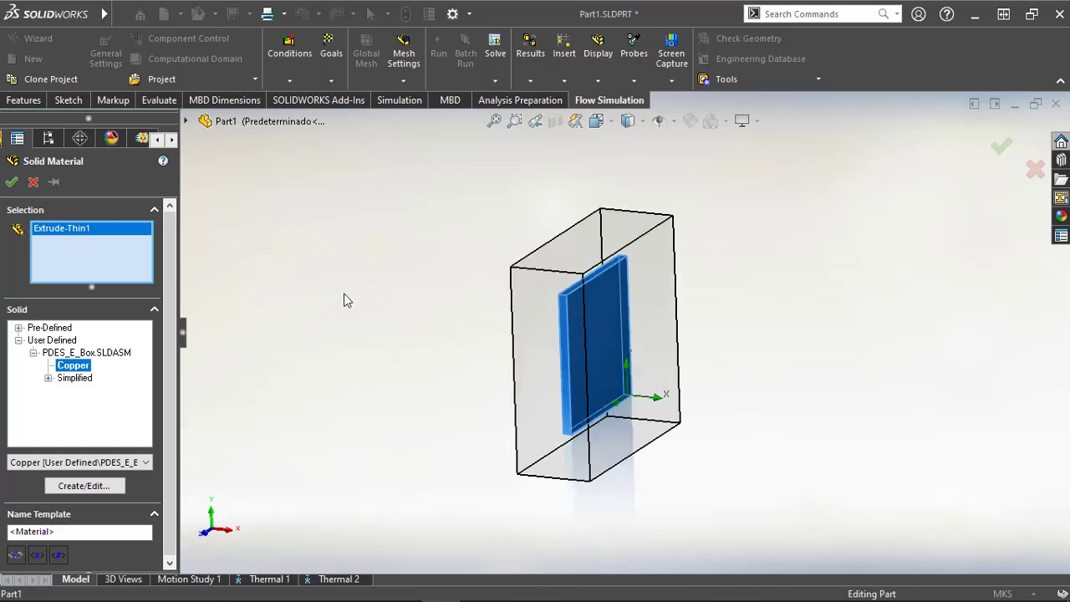
left_click(13, 185)
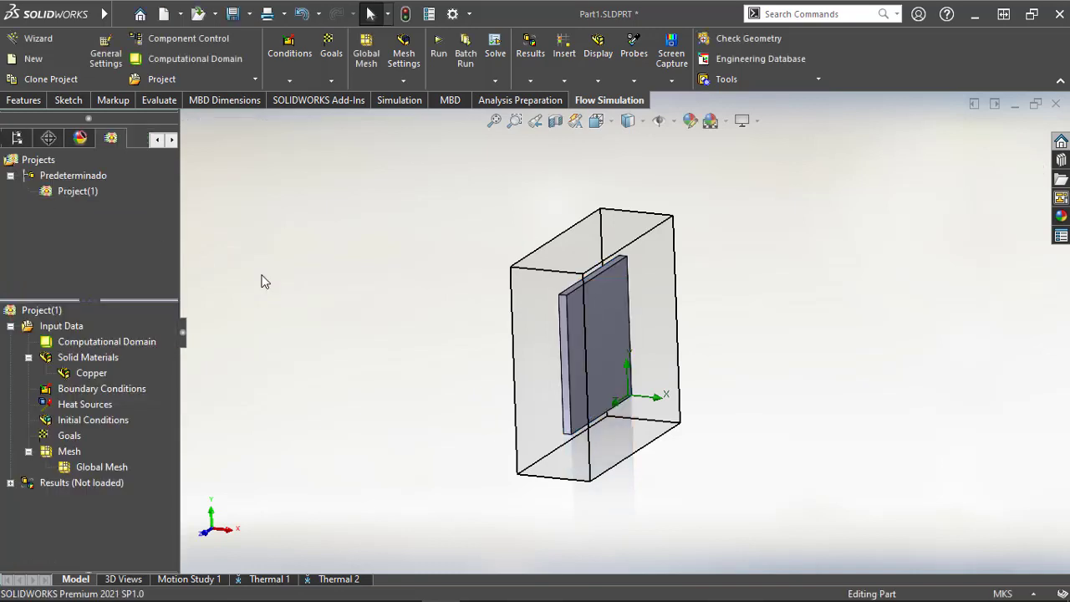
right_click(95, 389)
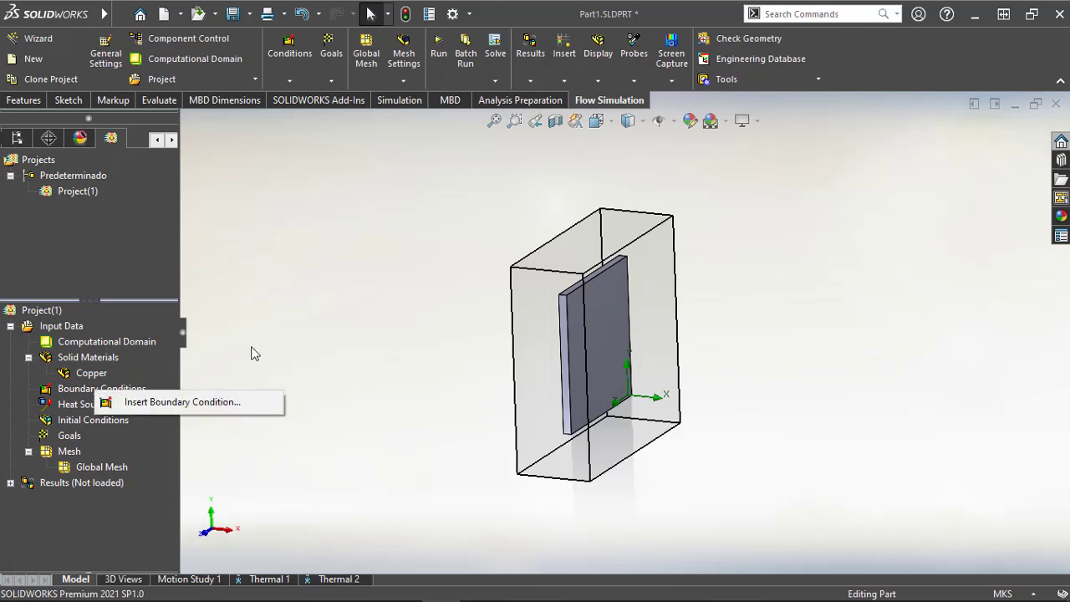
left_click(105, 403)
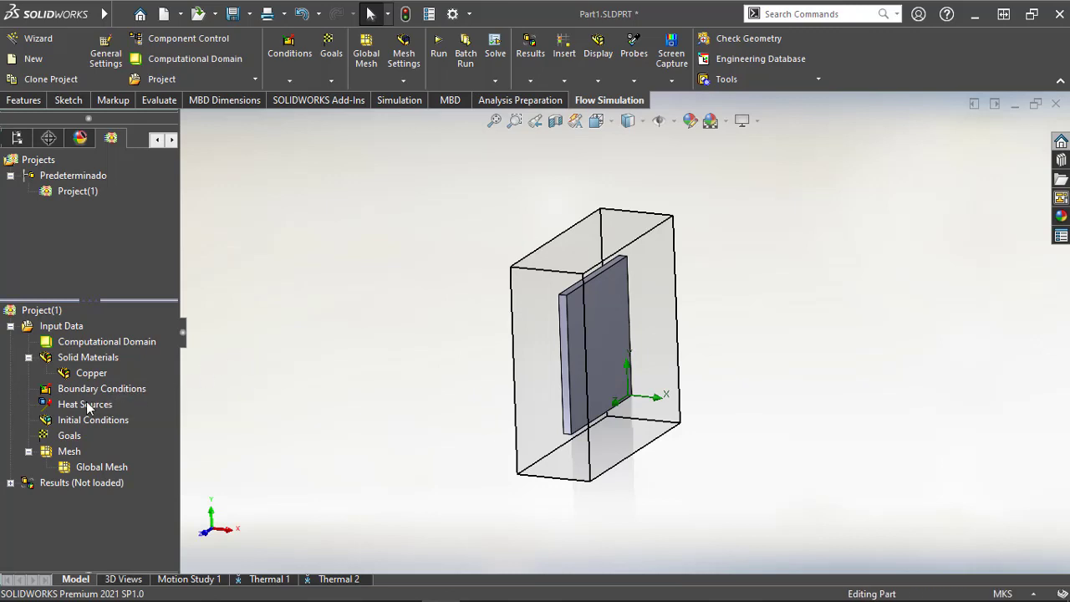
right_click(86, 402)
left_click(104, 412)
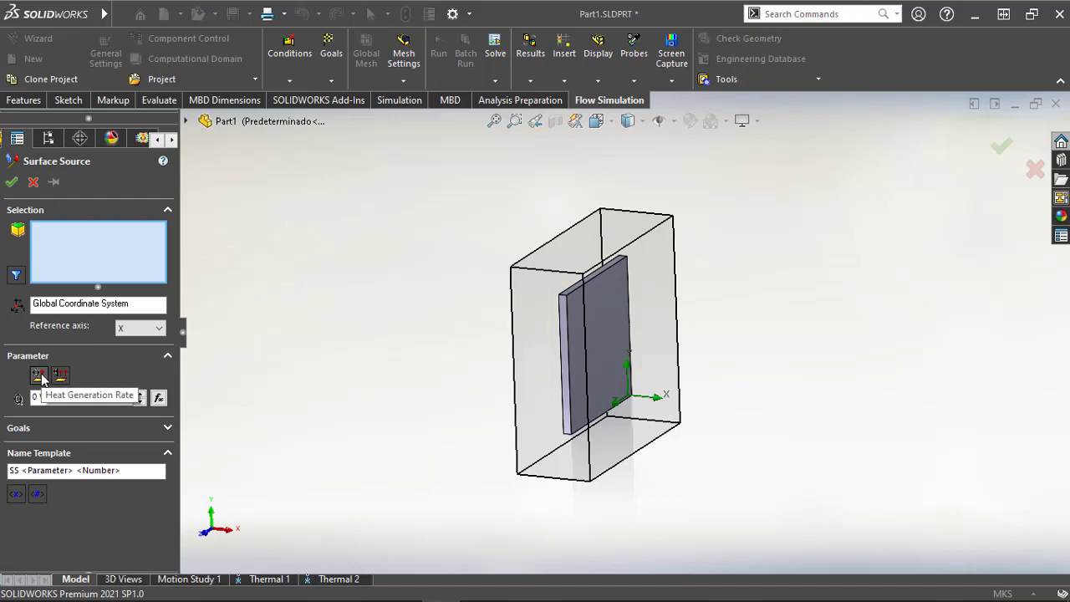
left_click(39, 376)
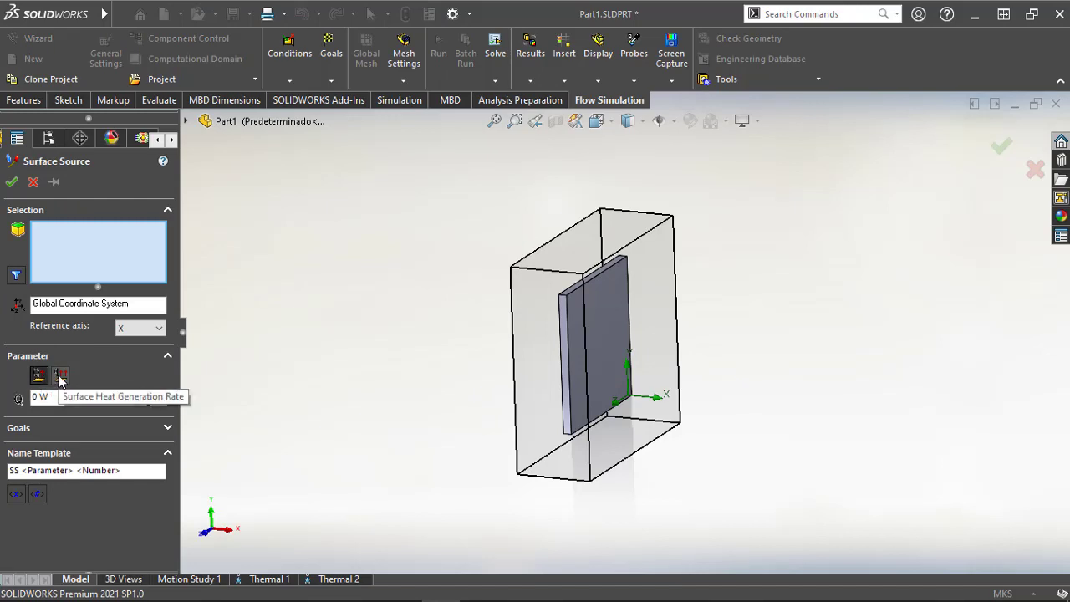
left_click(34, 181)
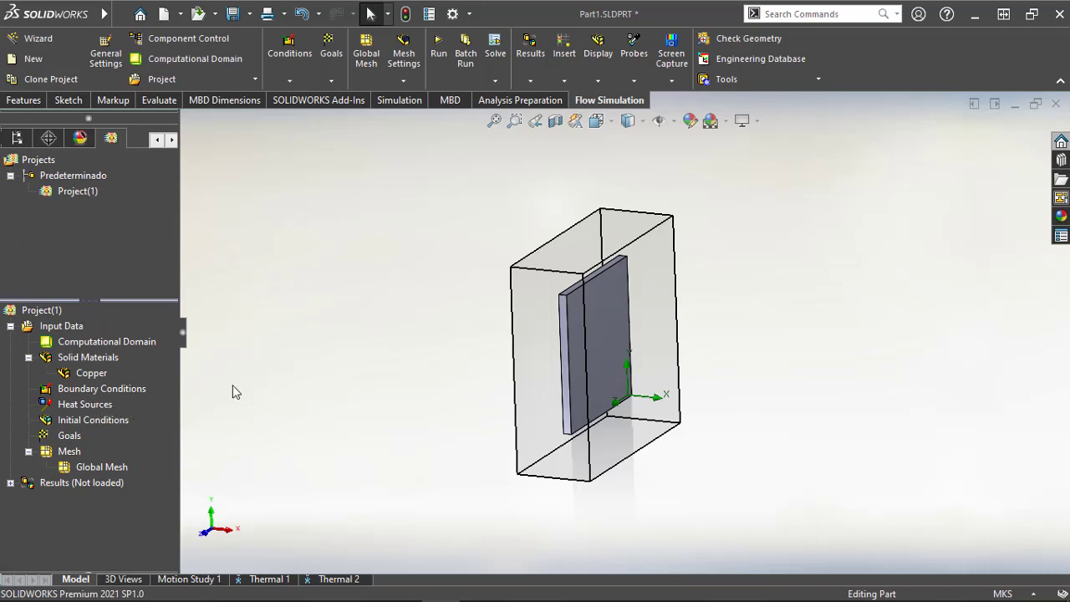
Add a Real Wall boundary condition with a wall temperature of 400 °C to one large face, keeping the definition open for another
mouse_move(422, 332)
middle_mouse_down()
mouse_move(446, 293)
mouse_move(423, 334)
middle_mouse_up()
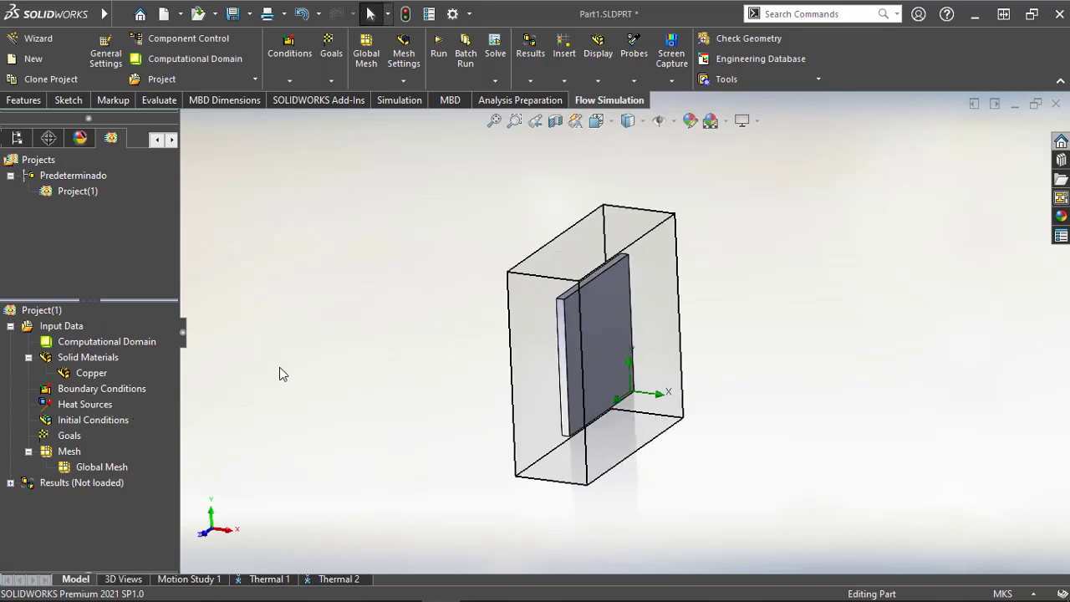
right_click(77, 388)
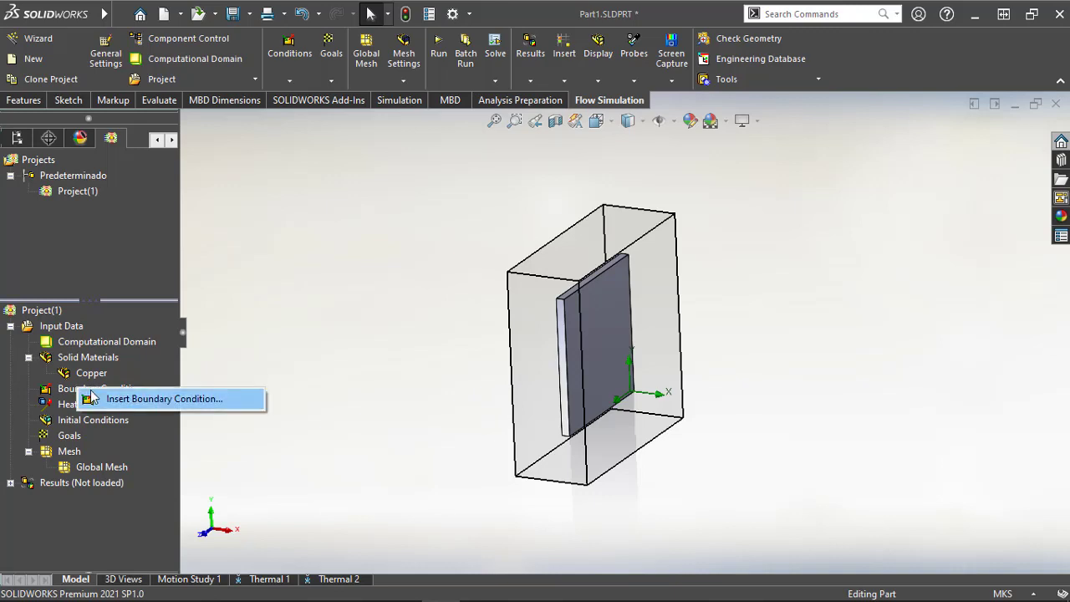
left_click(101, 396)
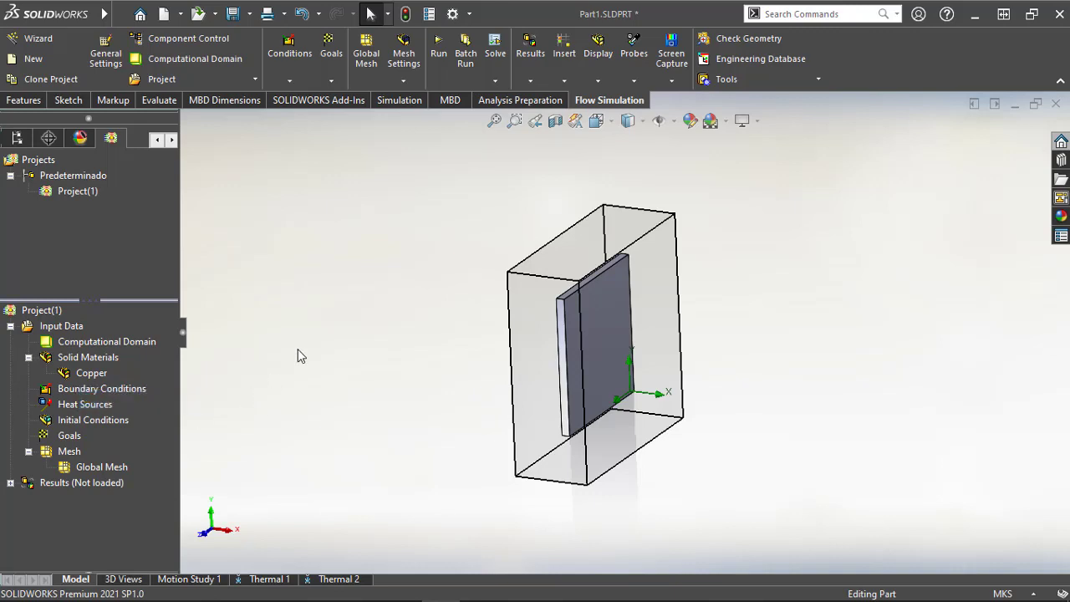
middle_click_drag(354, 339, 430, 288)
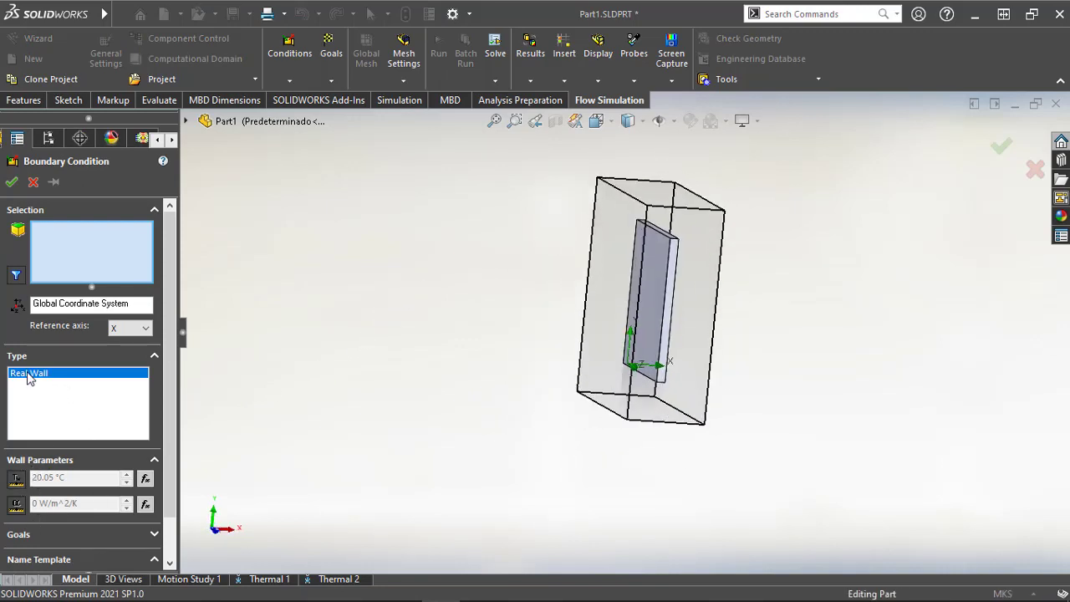
left_click(657, 285)
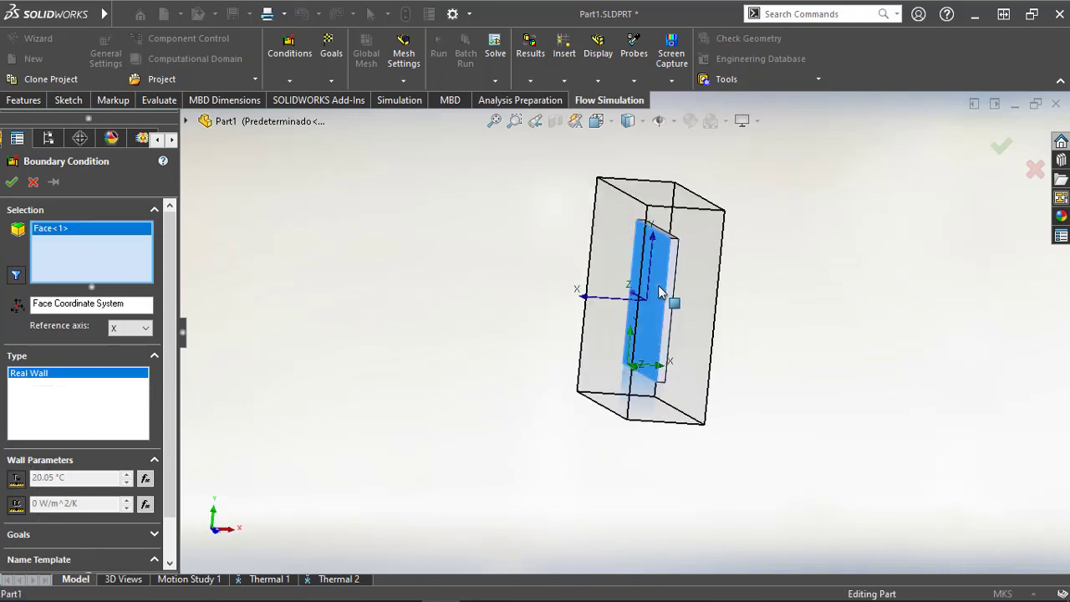
left_click(16, 478)
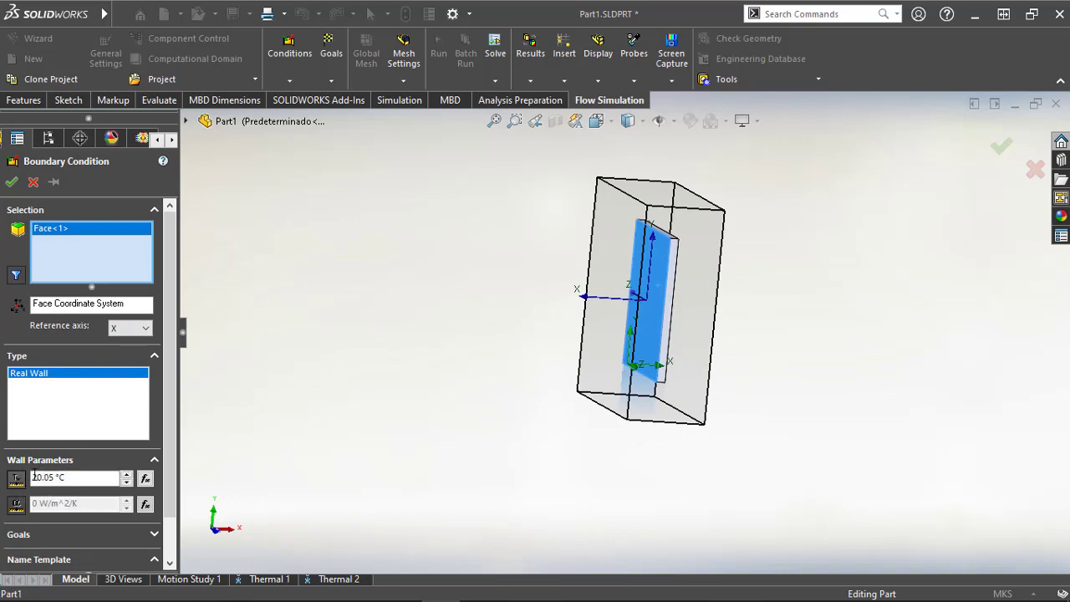
double_click(33, 476)
type("1")
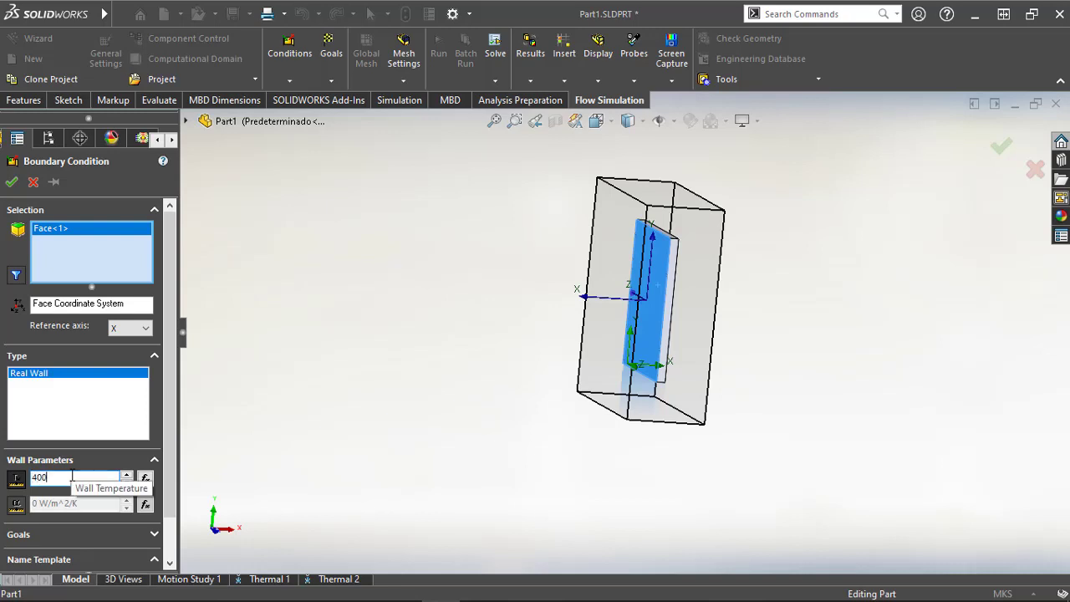
type("00")
key("Return")
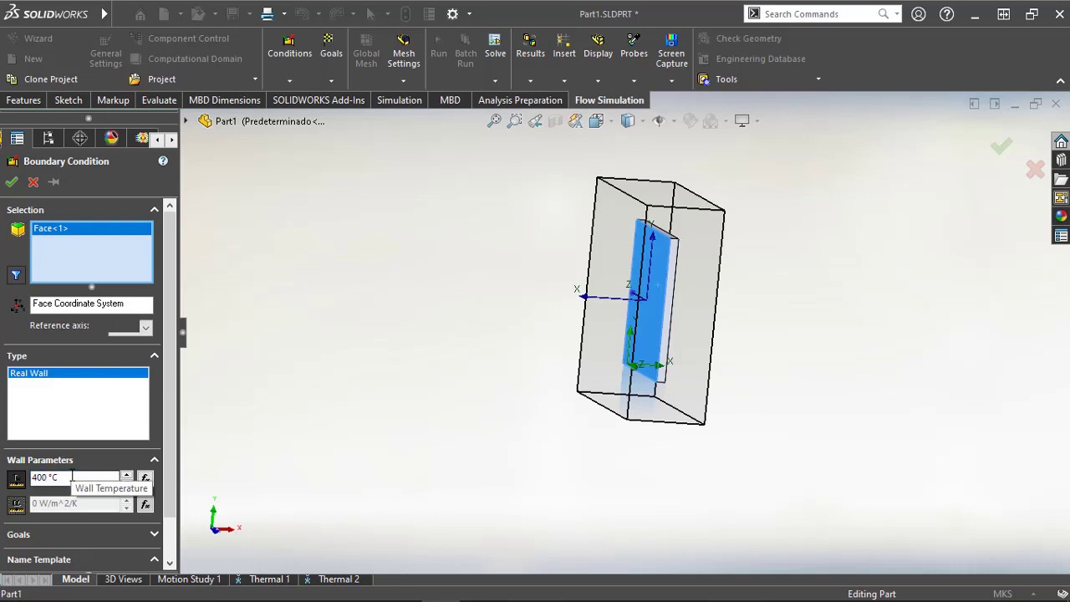
left_click(48, 187)
left_click(12, 183)
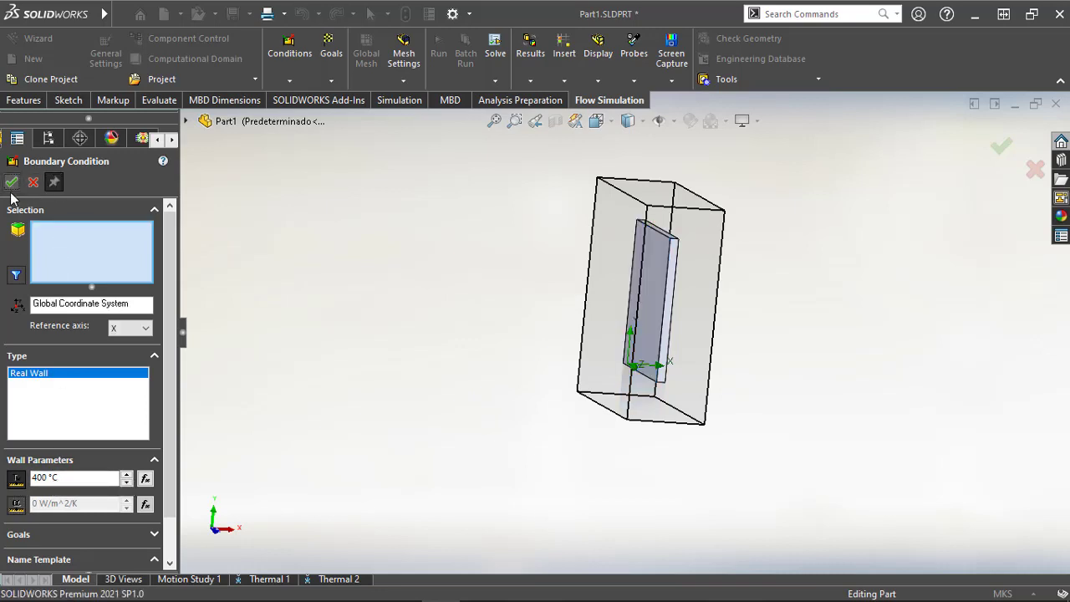
Add a Real Wall condition with a wall temperature of 100 °C to the opposite large face and check both wall conditions
double_click(45, 478)
type("100")
middle_click_drag(584, 375, 530, 377)
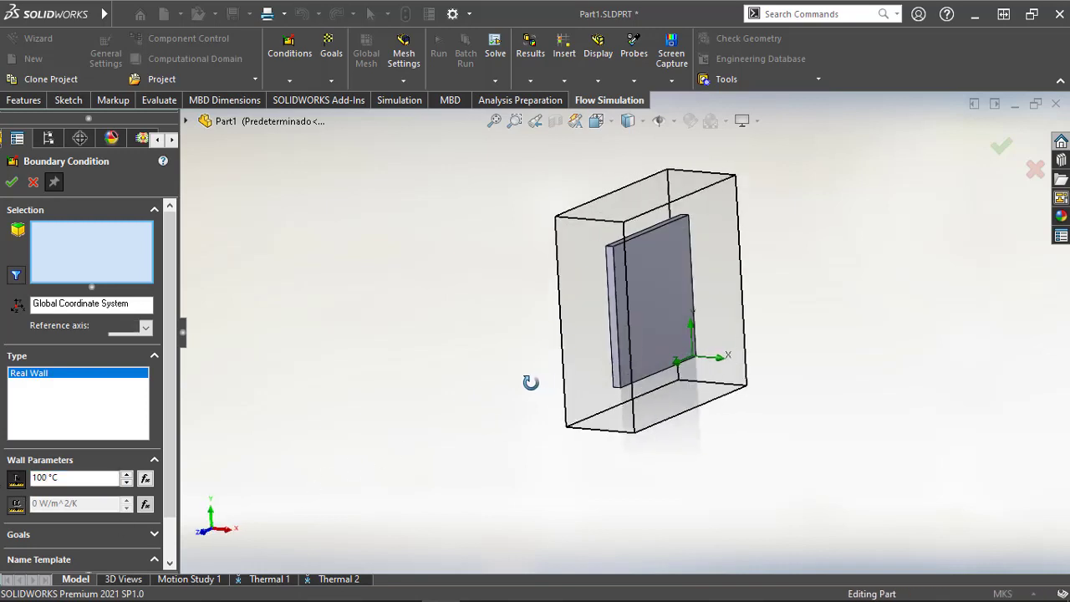
left_click(656, 290)
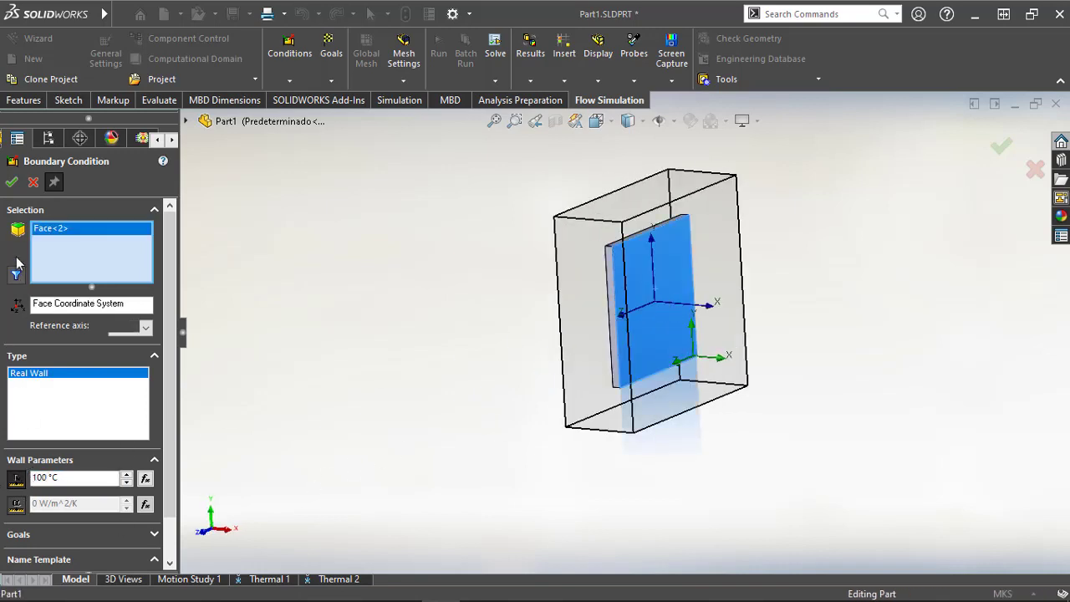
left_click(11, 183)
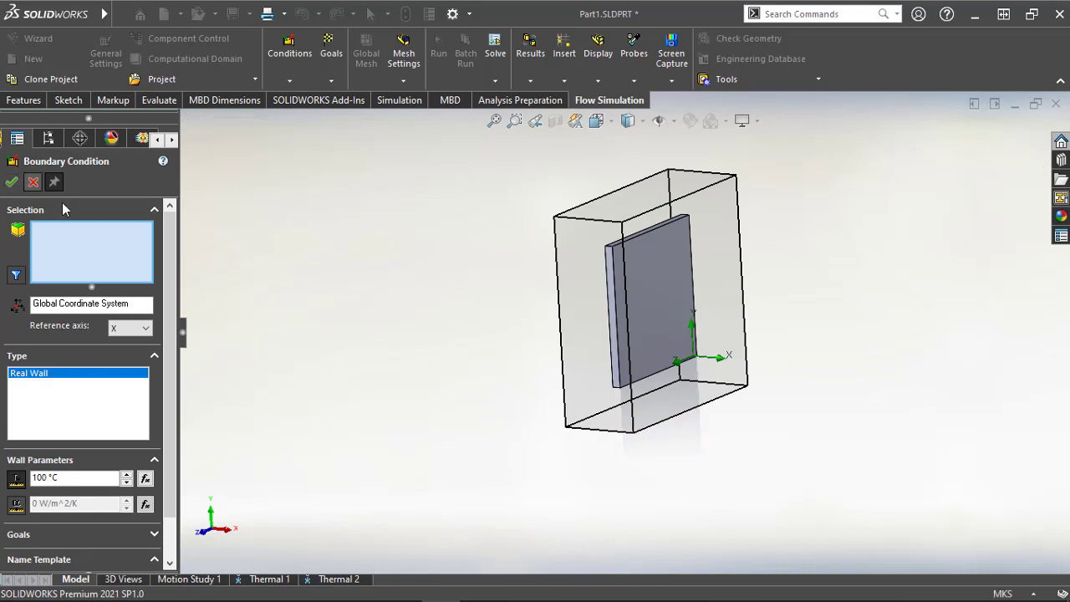
left_click(111, 406)
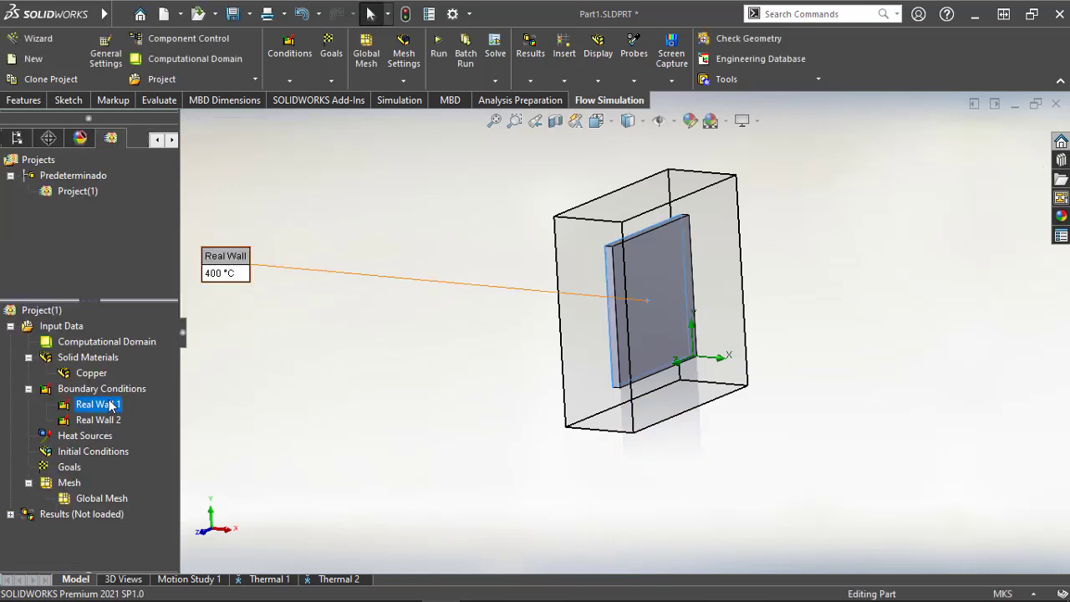
left_click(111, 420)
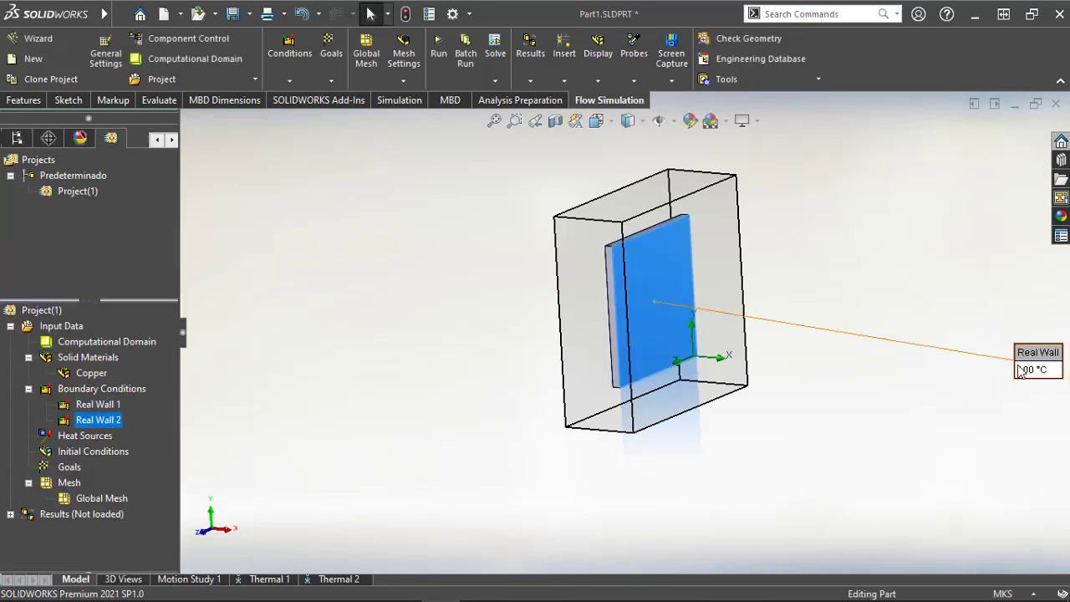
left_click(360, 451)
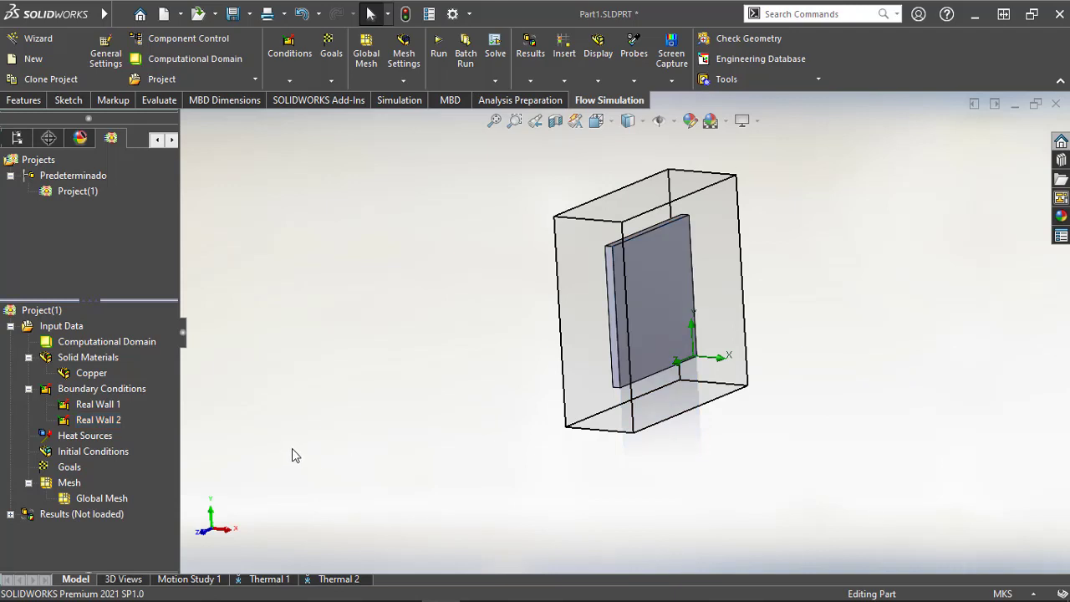
Insert global goals for the average Heat Flux and the average Temperature (Solid)
right_click(66, 466)
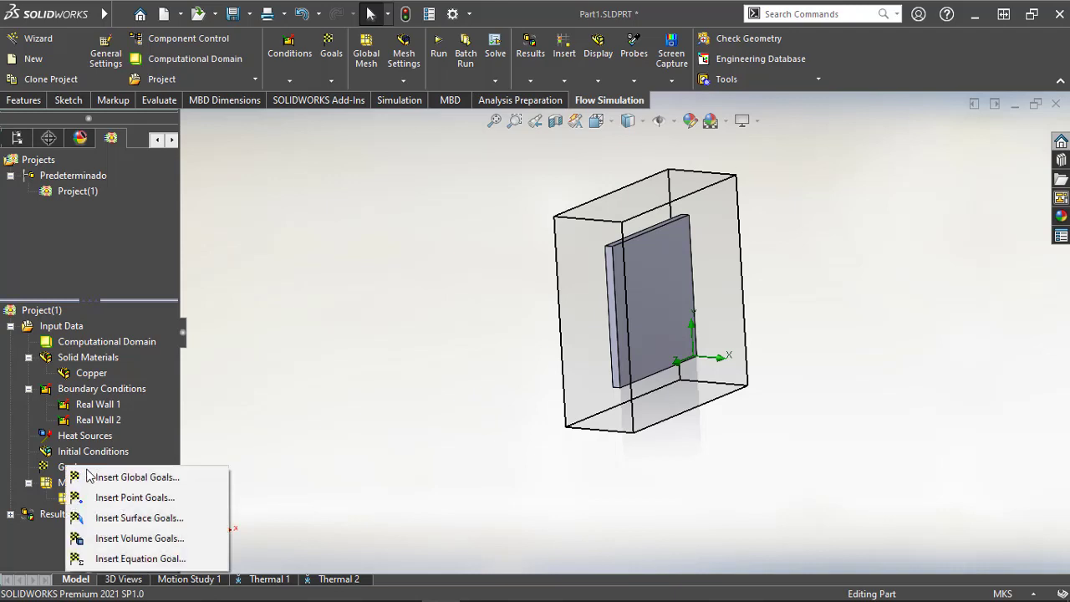
left_click(117, 476)
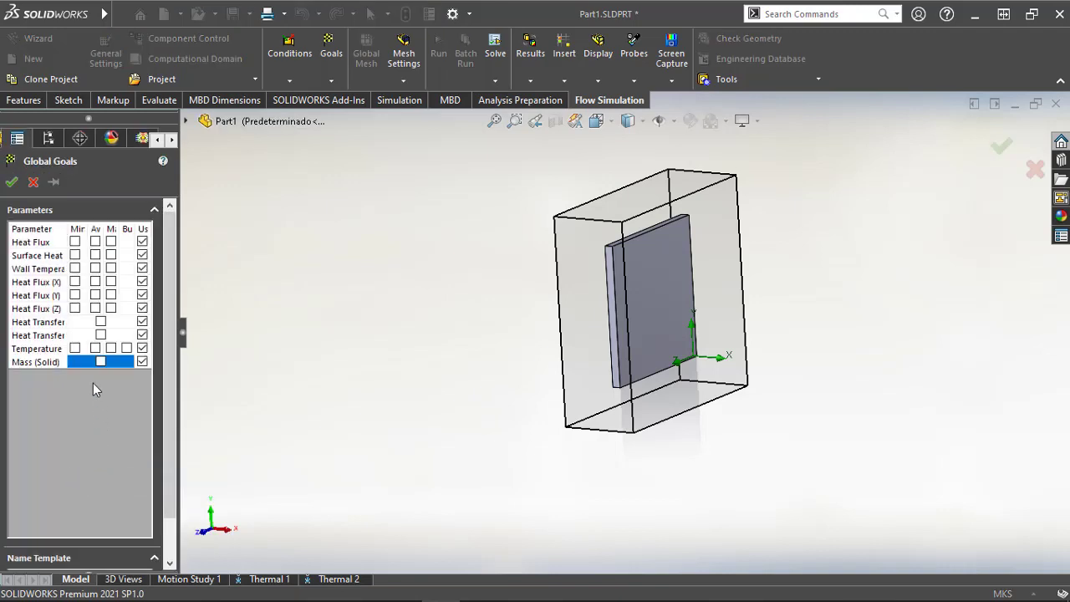
left_click_drag(177, 285, 277, 272)
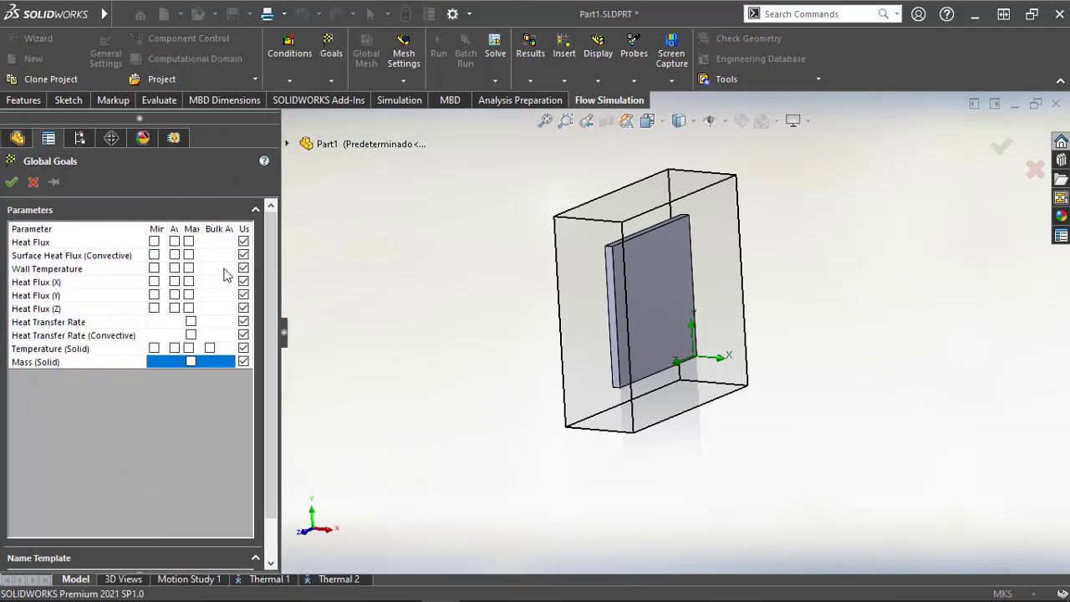
left_click(173, 241)
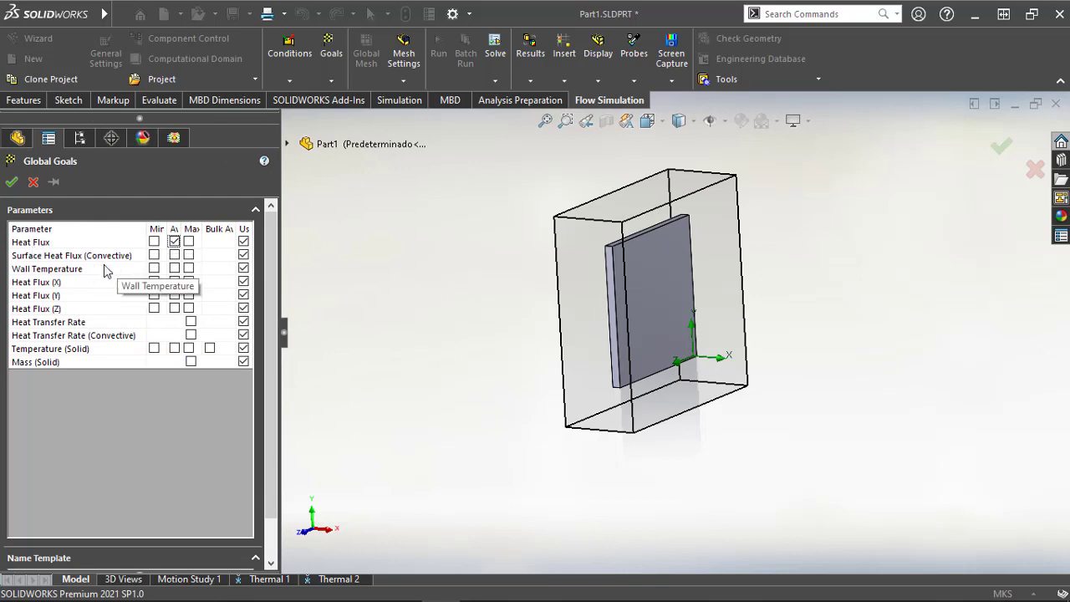
left_click(174, 348)
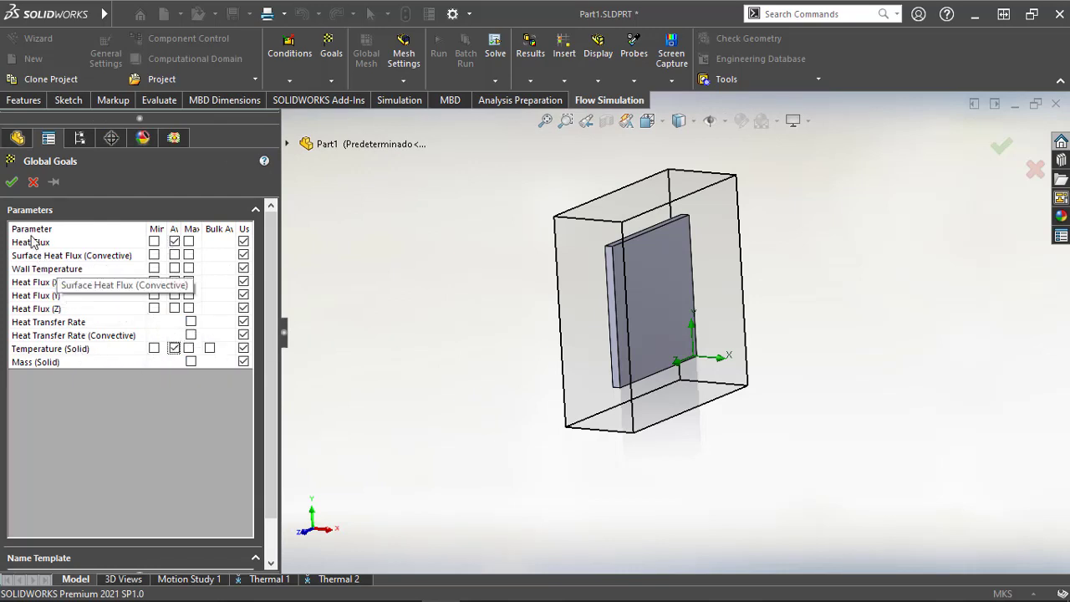
left_click(12, 182)
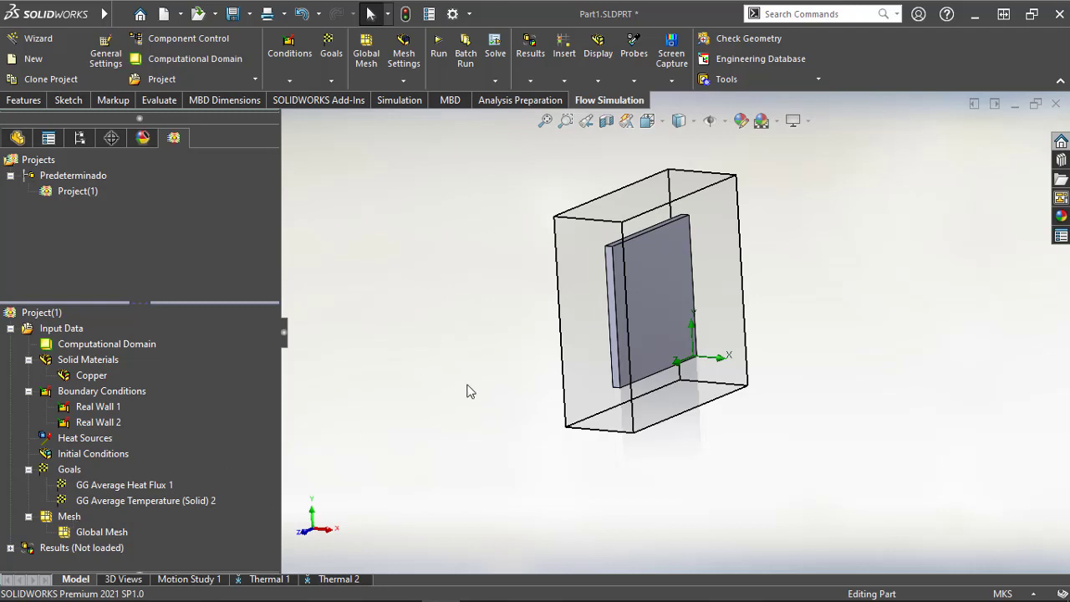
middle_click_drag(468, 392, 675, 245)
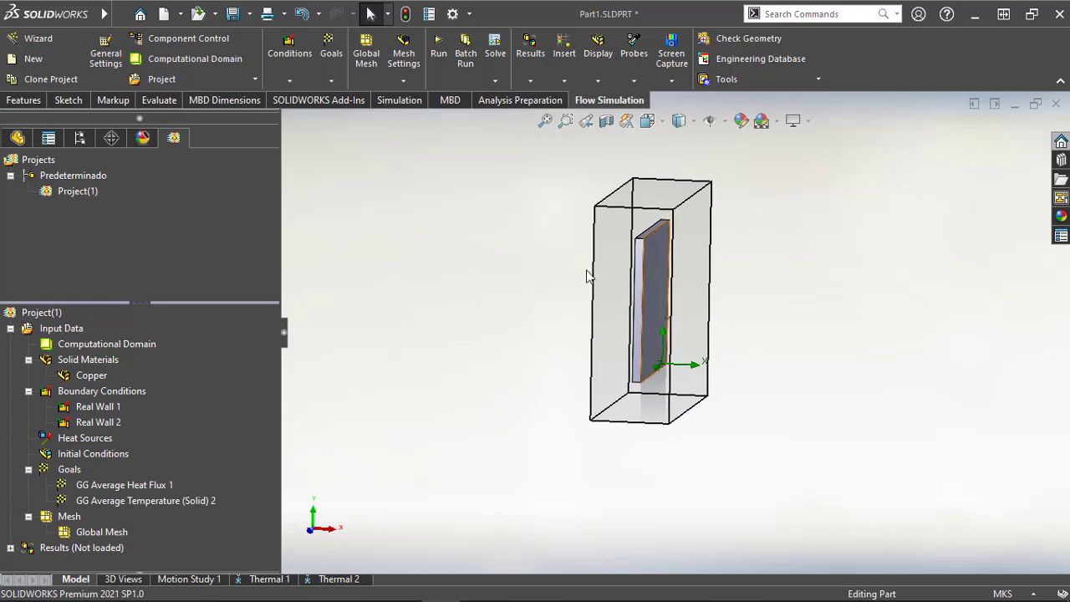
Generate only the mesh of the flow project on this computer, without solving, and check its completion status
right_click(67, 518)
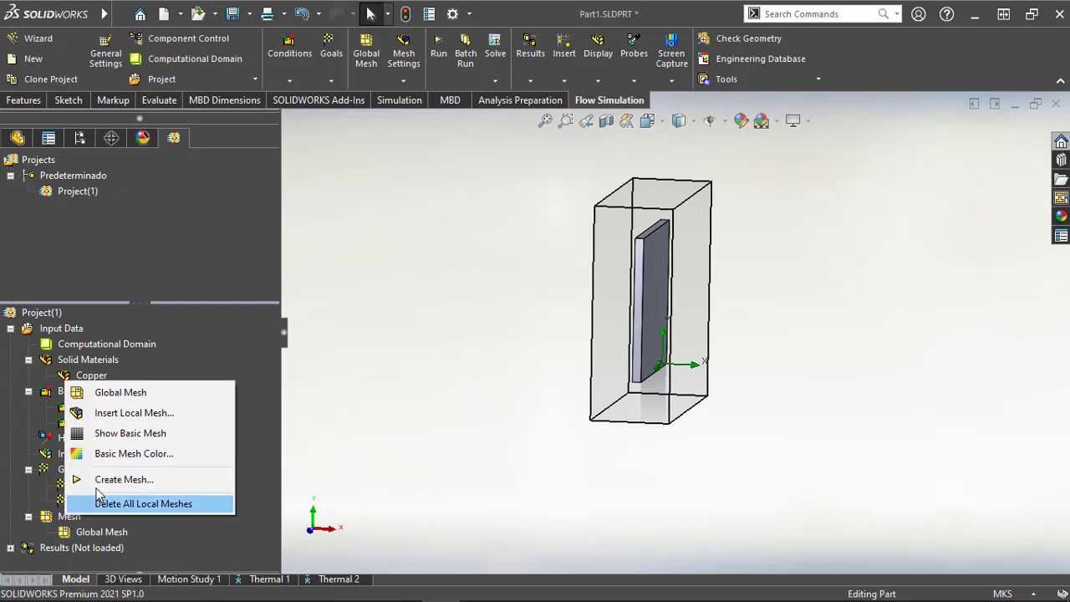
left_click(101, 483)
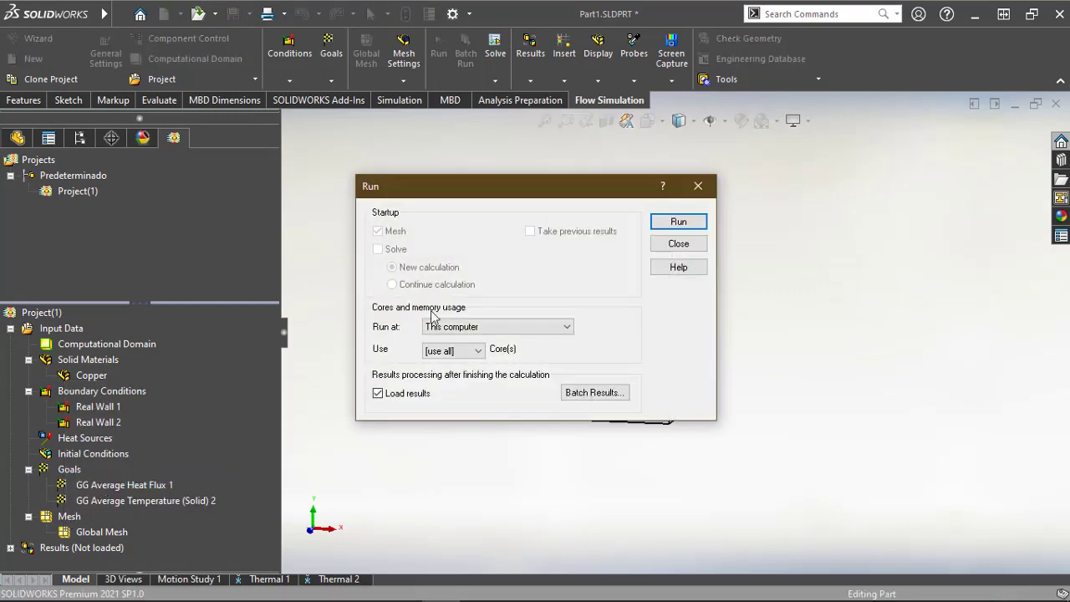
left_click(677, 222)
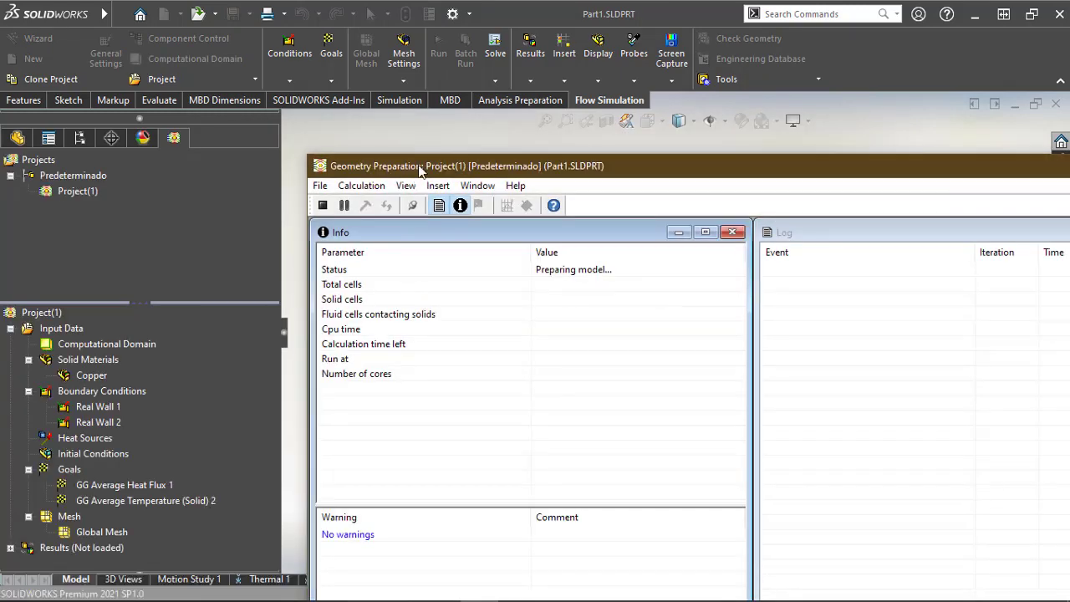
left_click_drag(418, 159, 218, 32)
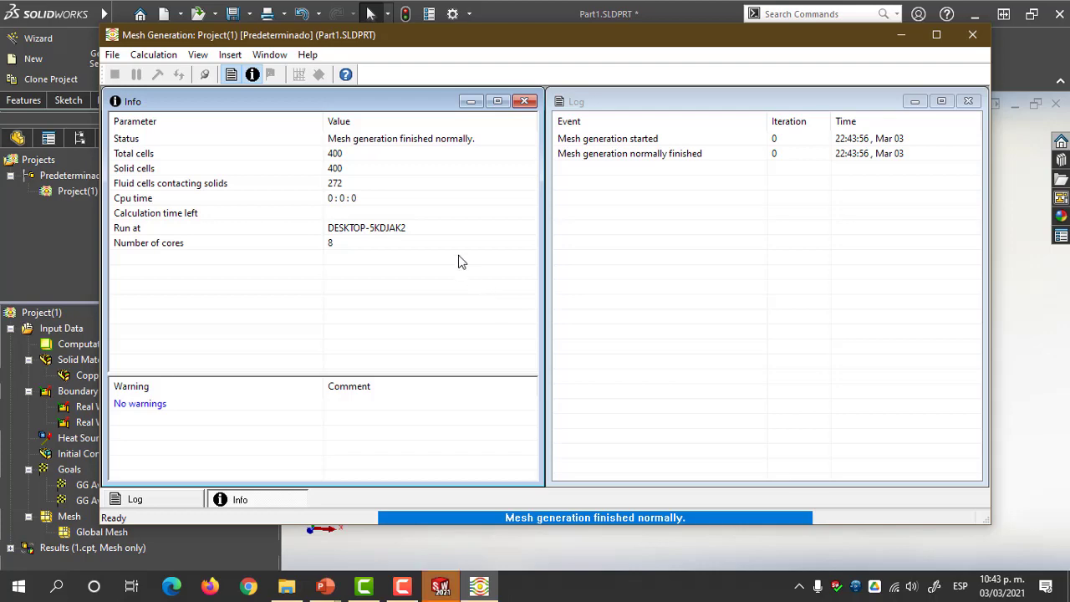
left_click(421, 140)
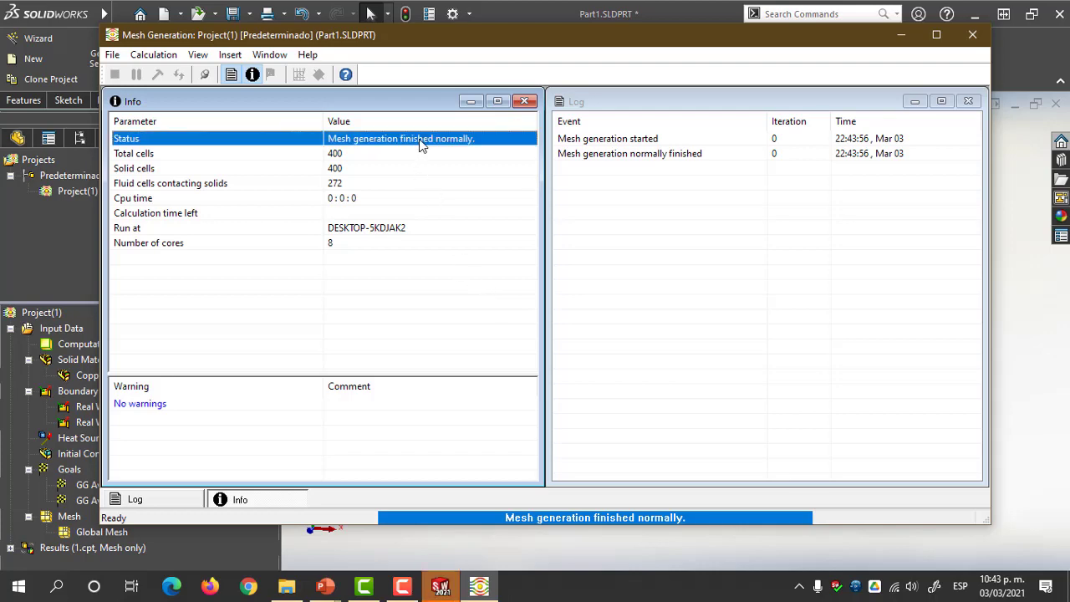
left_click(972, 34)
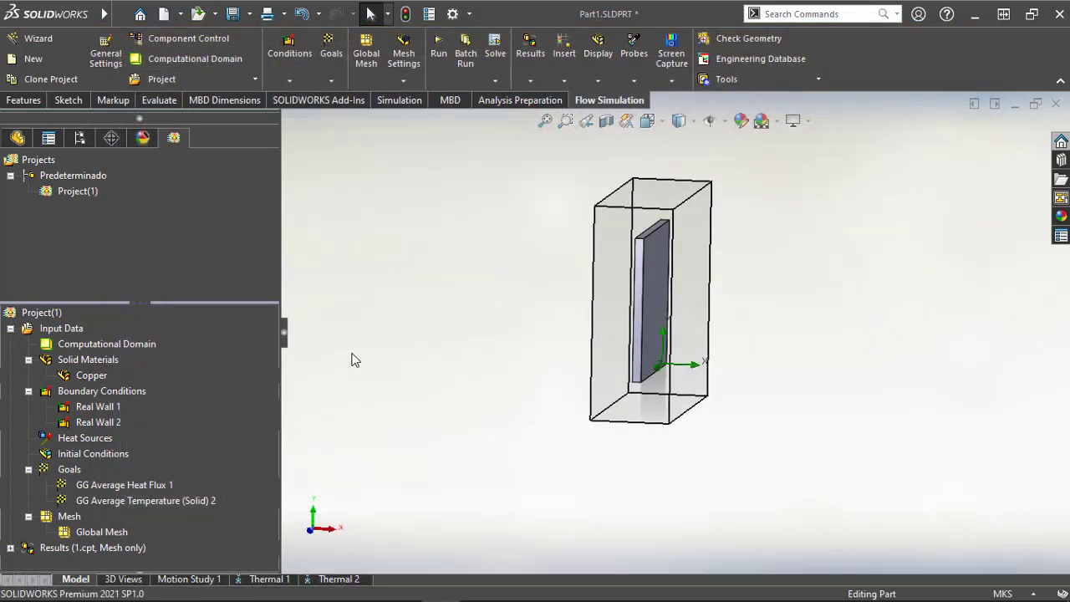
Insert a mesh cut plot parallel to the Alzado plane, offset about 0.295 m into the plate
left_click(10, 548)
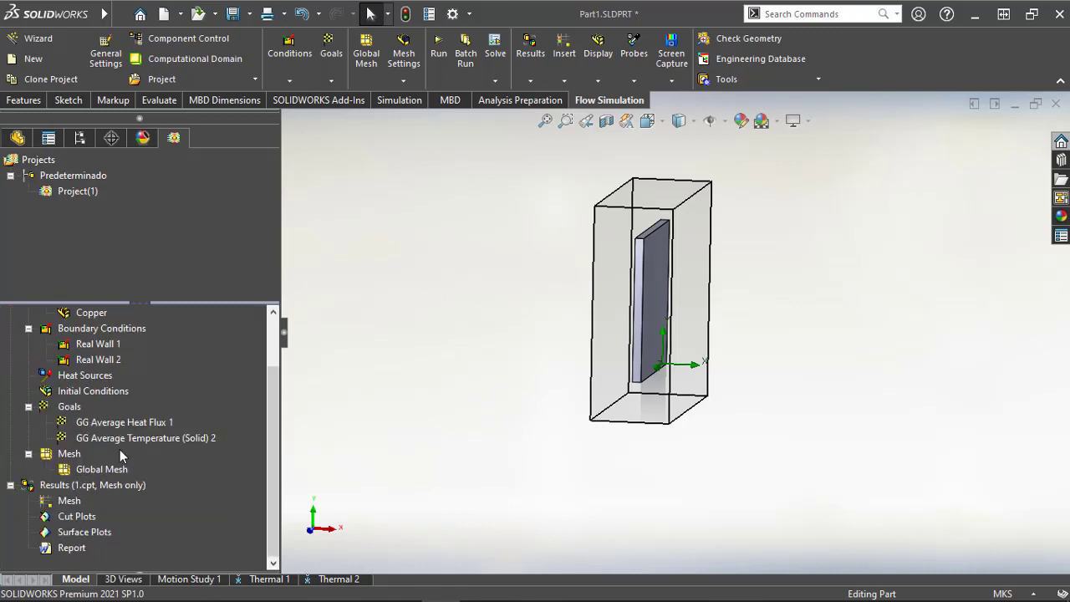
right_click(74, 519)
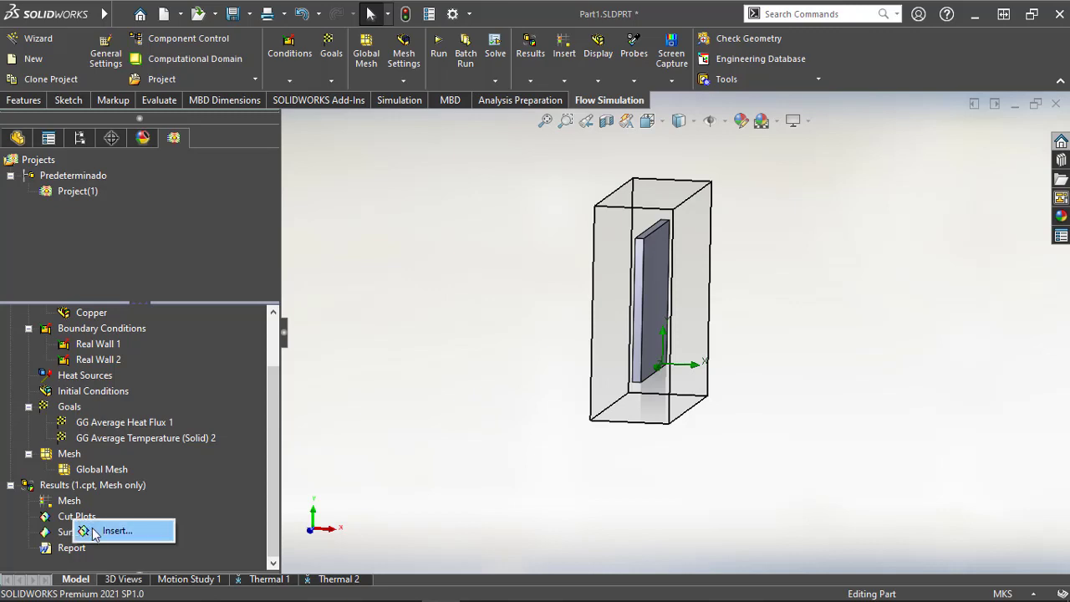
left_click(113, 531)
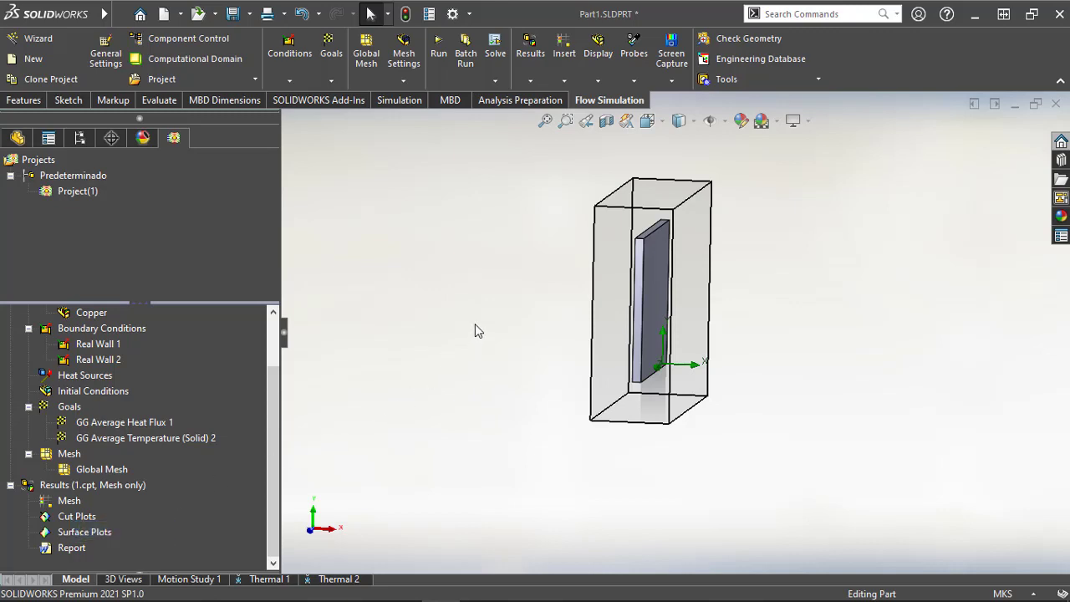
middle_click_drag(477, 316, 443, 333)
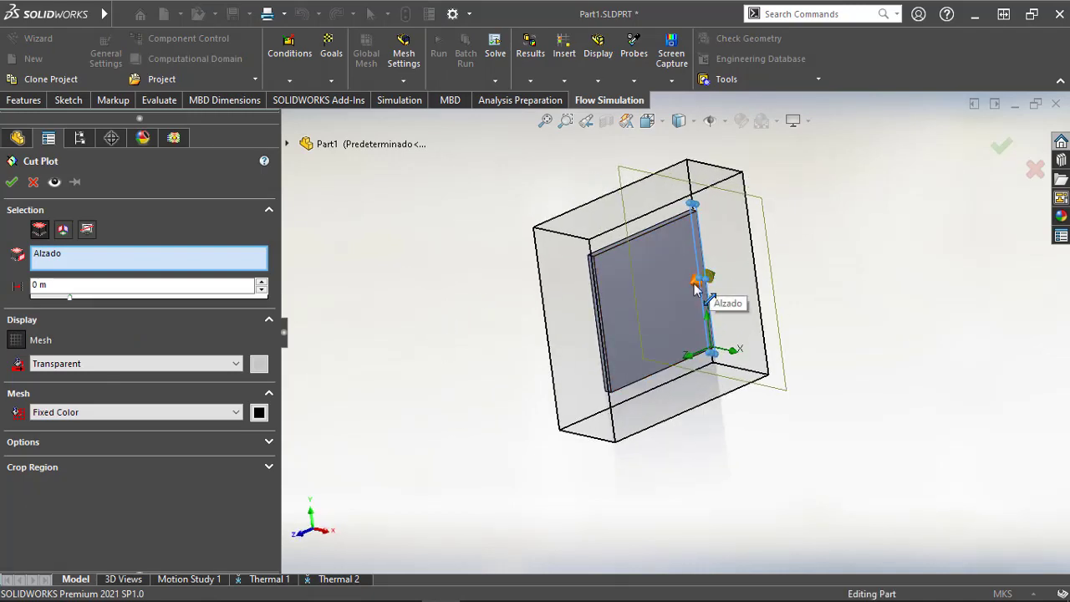
left_click_drag(694, 287, 632, 308)
mouse_move(632, 308)
middle_mouse_down()
mouse_move(577, 306)
mouse_move(644, 313)
middle_mouse_up()
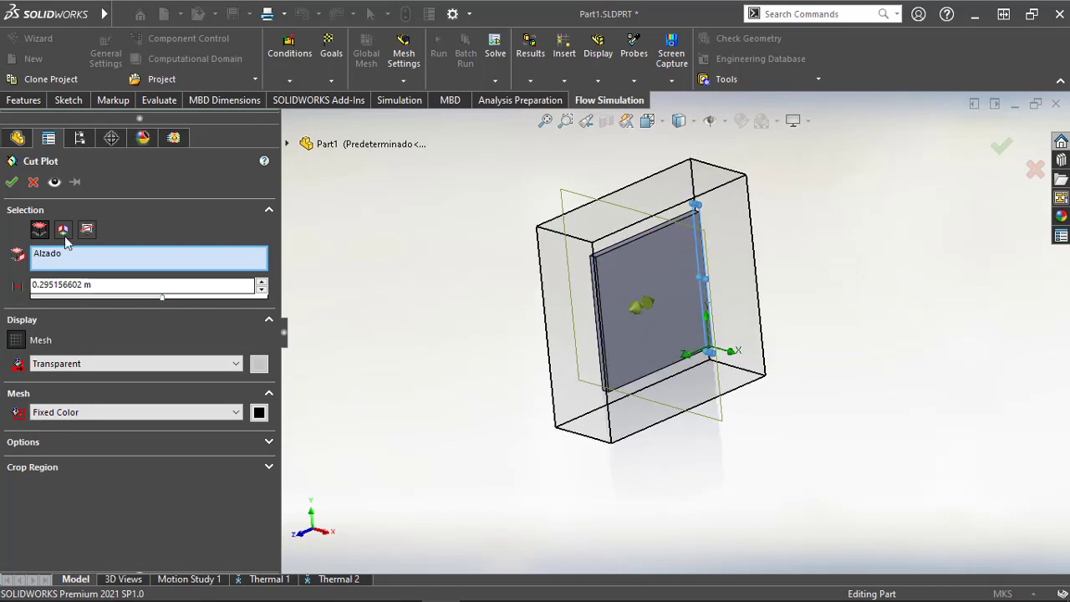
left_click(12, 182)
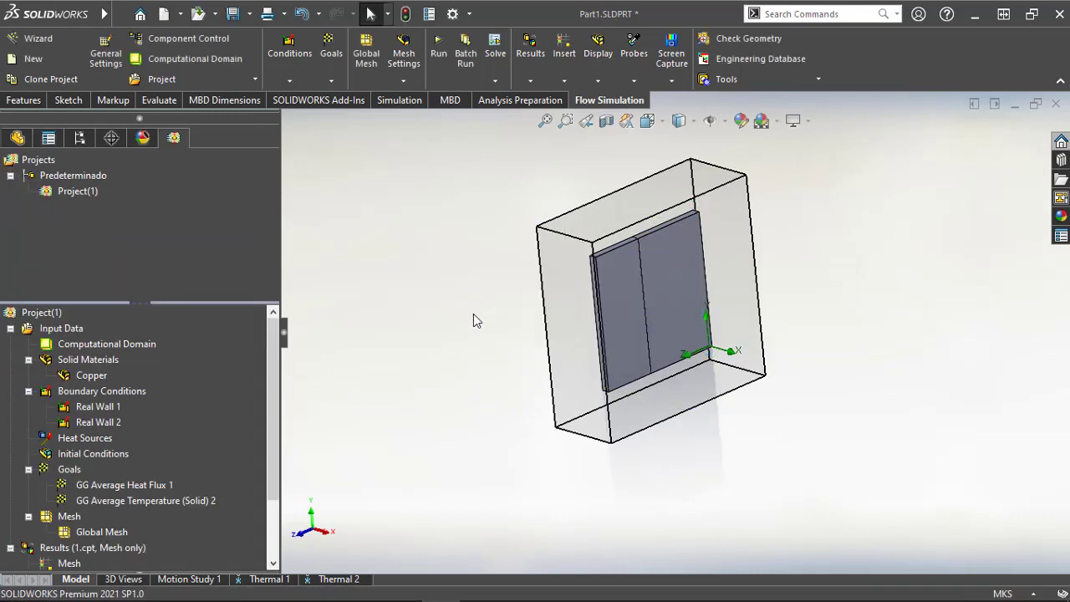
Increase the model transparency and examine the mesh cells across the plate's thickness in the front view
middle_click_drag(473, 320, 498, 287)
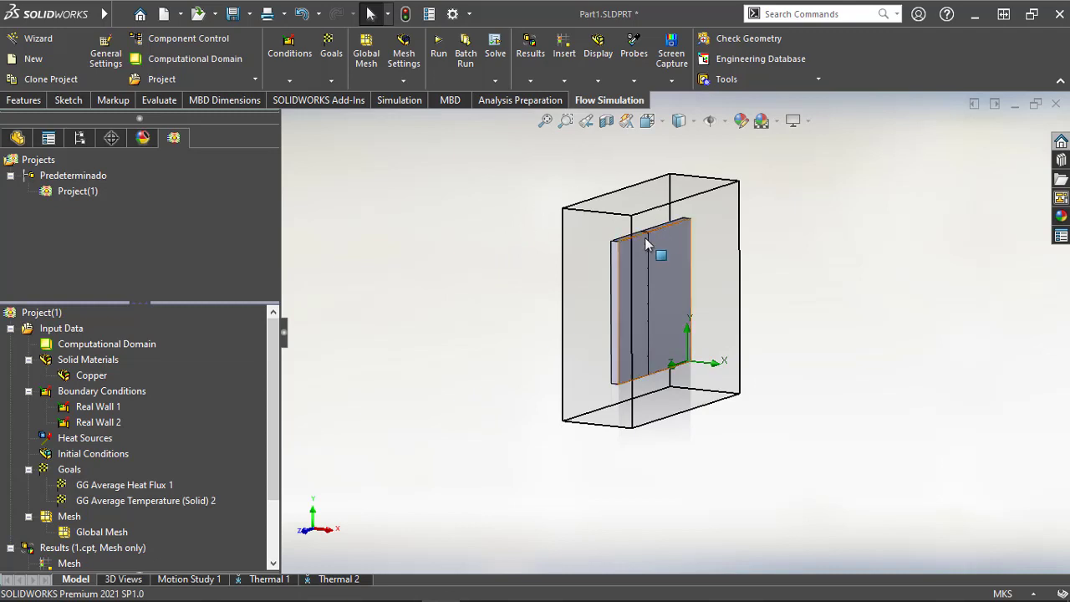
left_click(594, 80)
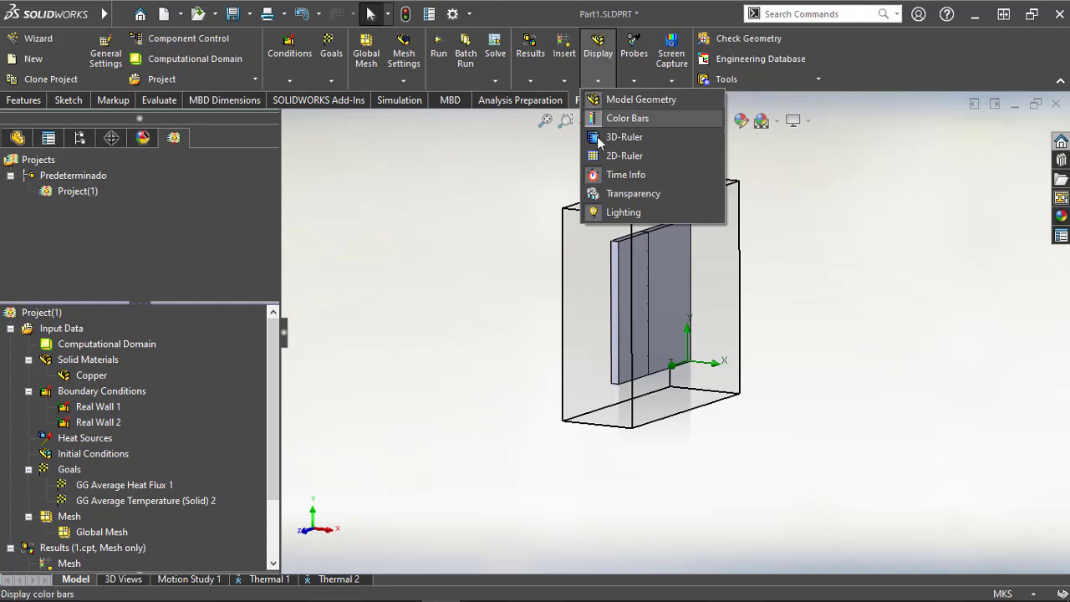
left_click(632, 194)
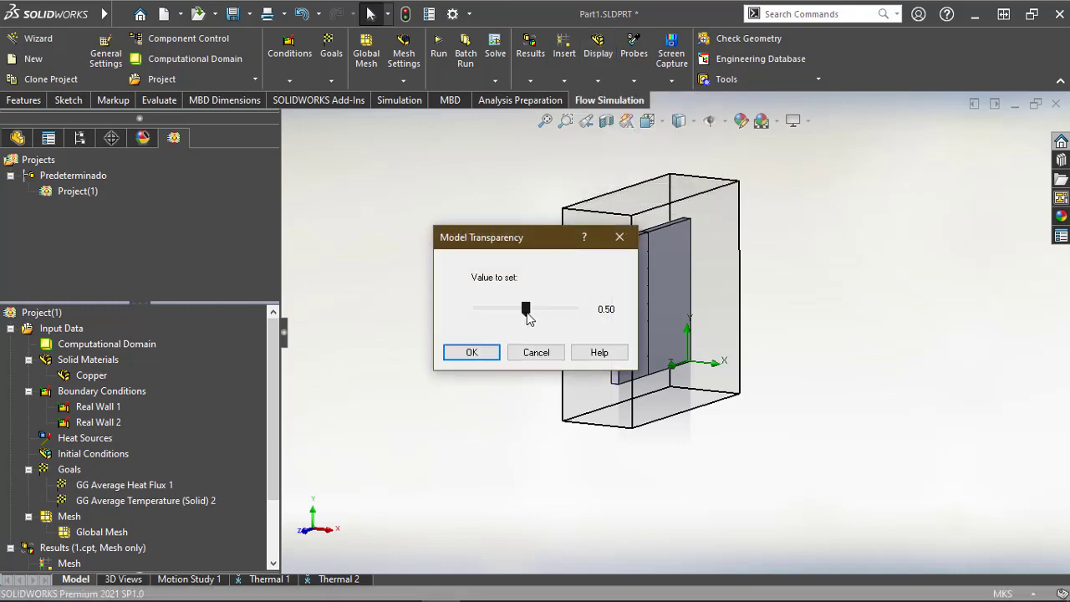
left_click_drag(559, 316, 561, 316)
left_click(475, 353)
key("ctrl+1")
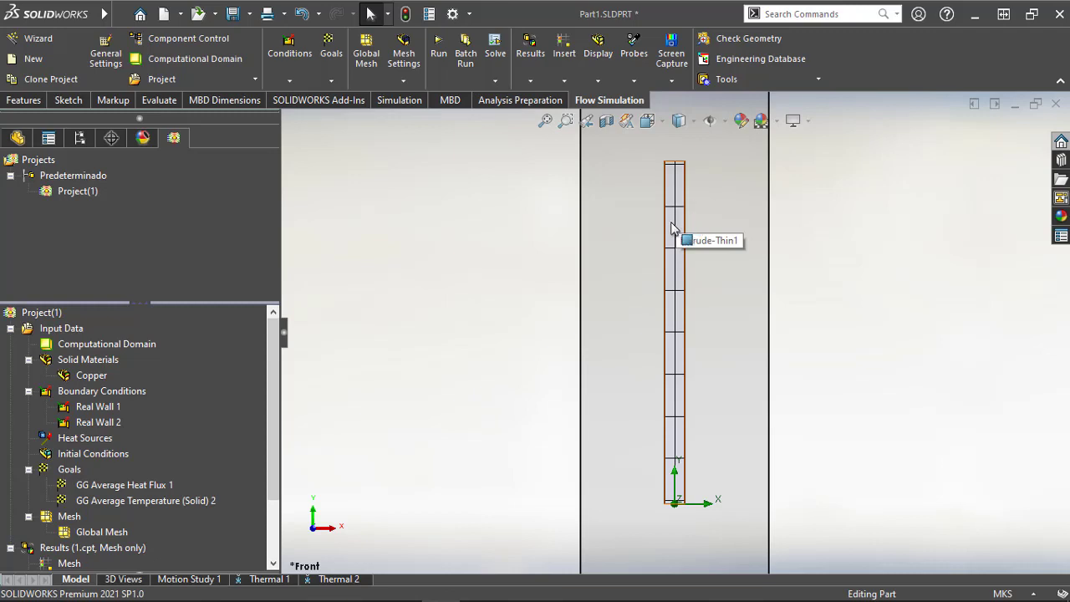
scroll(680, 209, "down", 2)
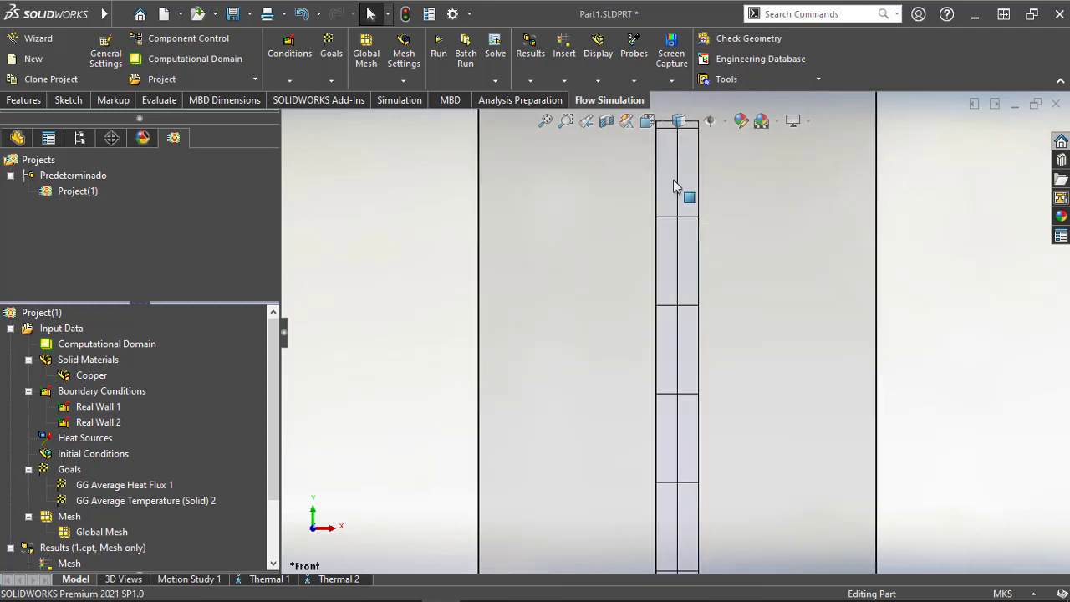
scroll(690, 219, "up", 4)
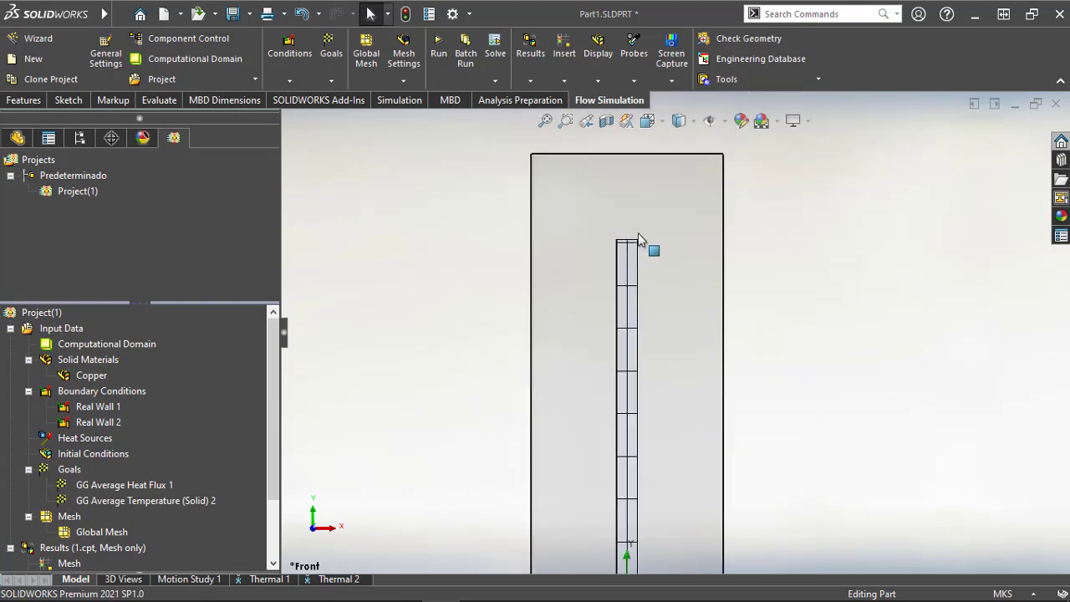
middle_click_drag(637, 234, 640, 270)
scroll(640, 298, "up", 2)
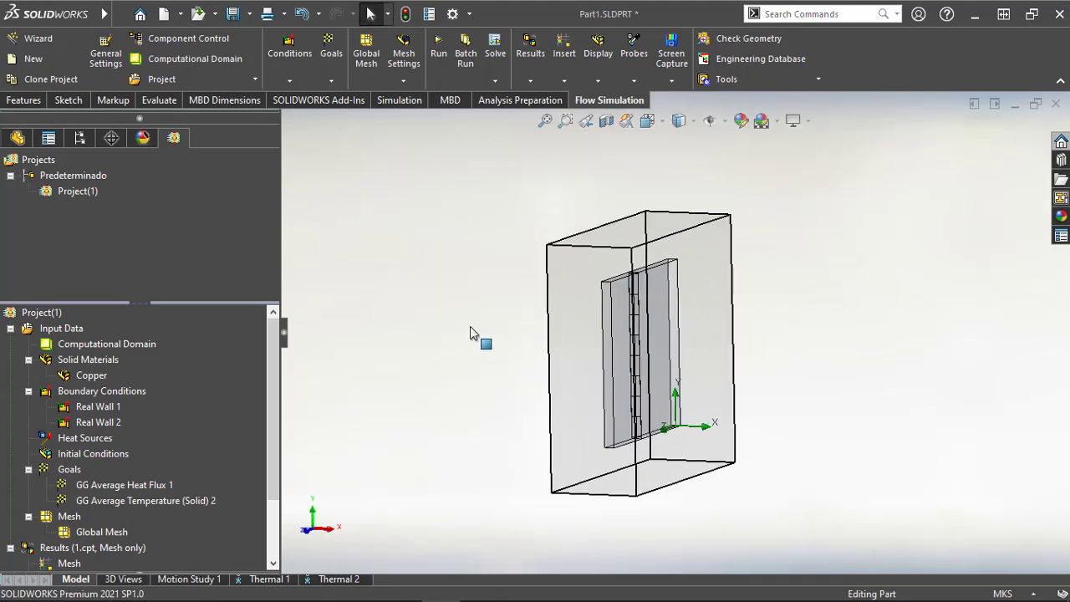
Solve the project as a new calculation on the existing mesh, using all cores and loading the results
left_click_drag(272, 398, 265, 335)
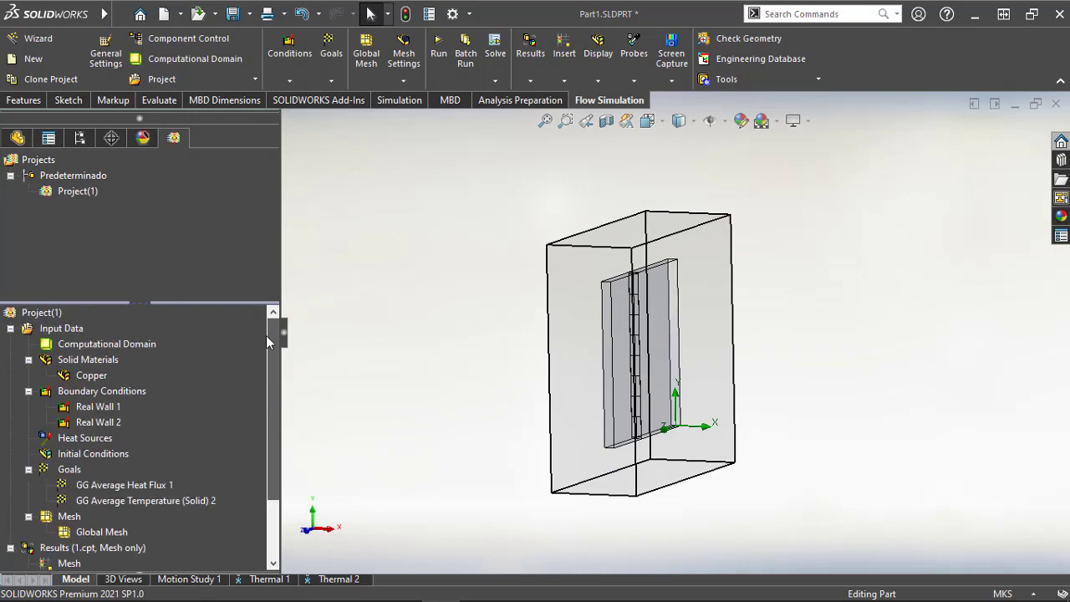
right_click(46, 312)
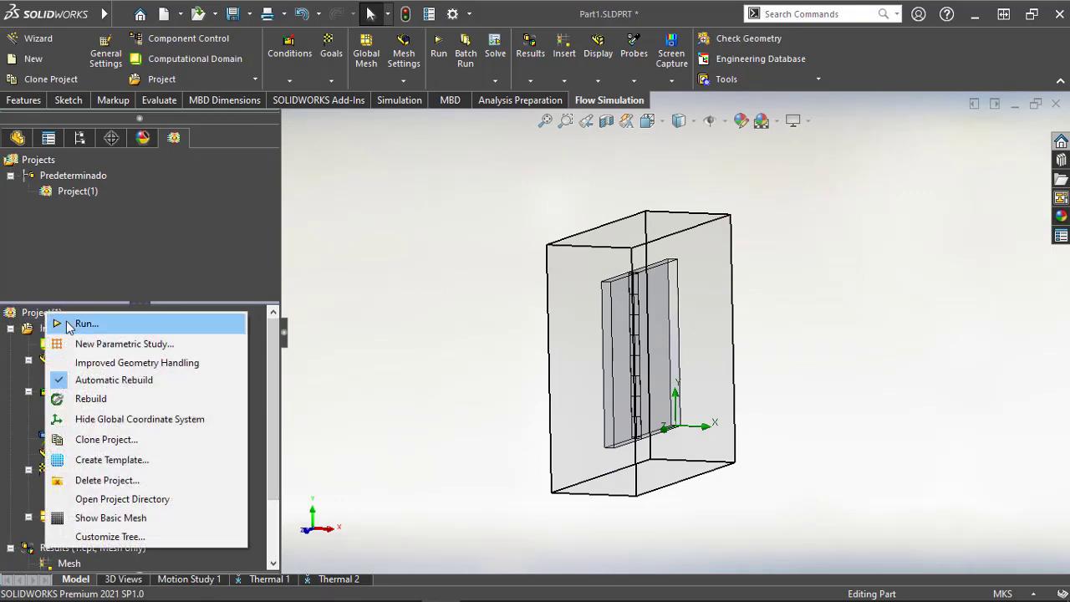
left_click(84, 323)
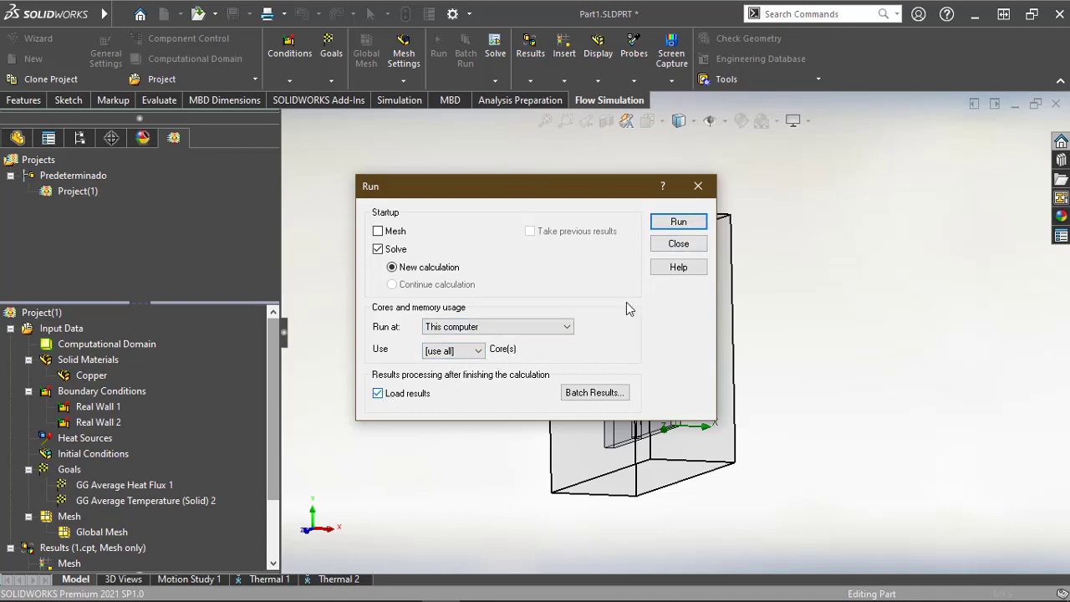
left_click(672, 223)
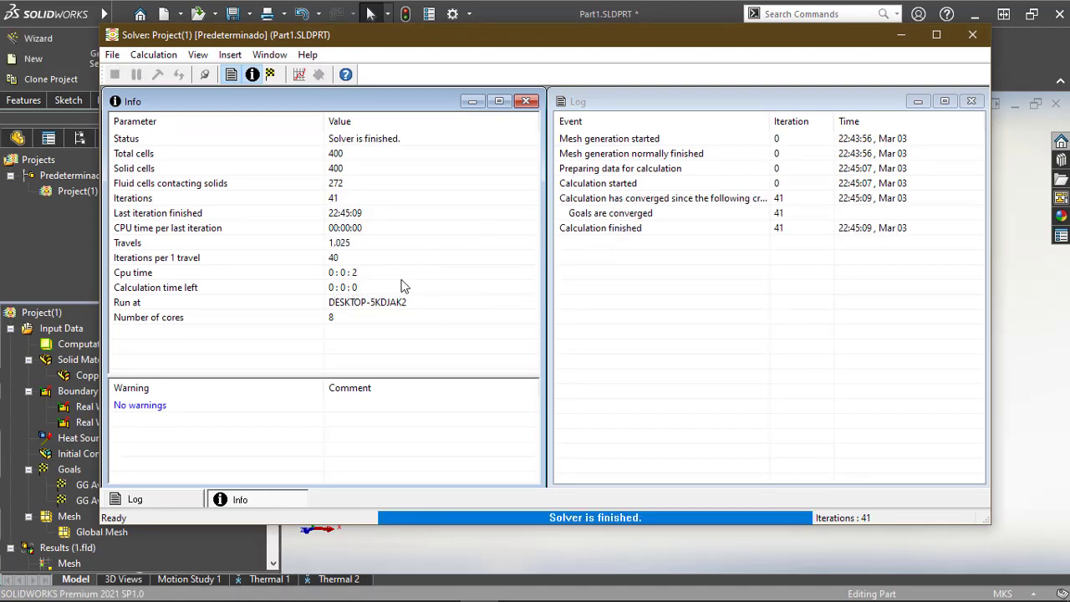
left_click(971, 35)
Change the cut plot from mesh to Temperature (Solid) contours and inspect the temperature bands across the plate's thickness
key("ctrl+1")
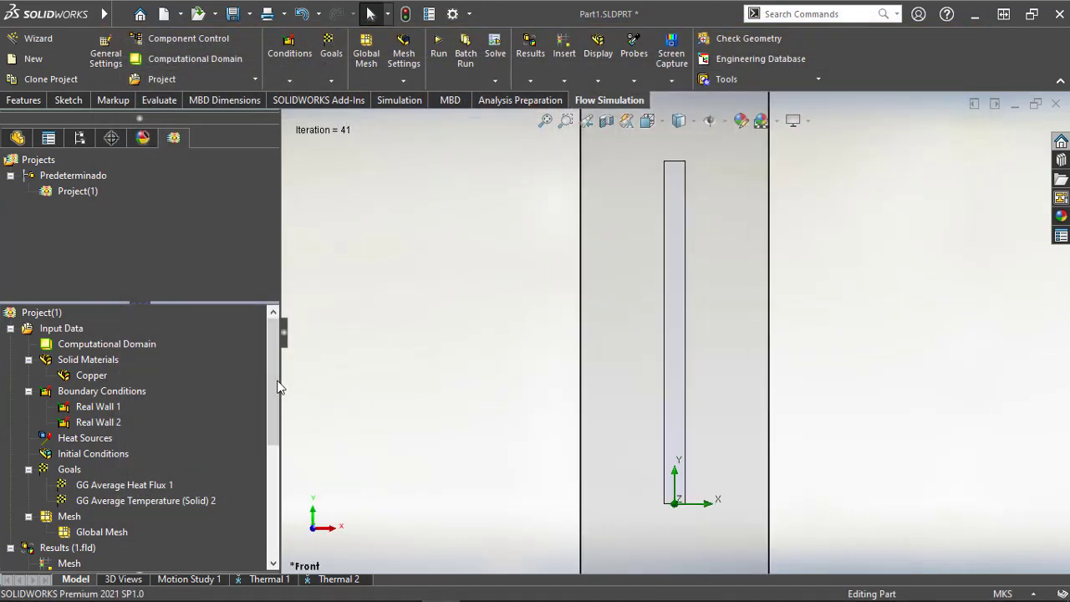
left_click_drag(276, 387, 279, 503)
left_click(90, 375)
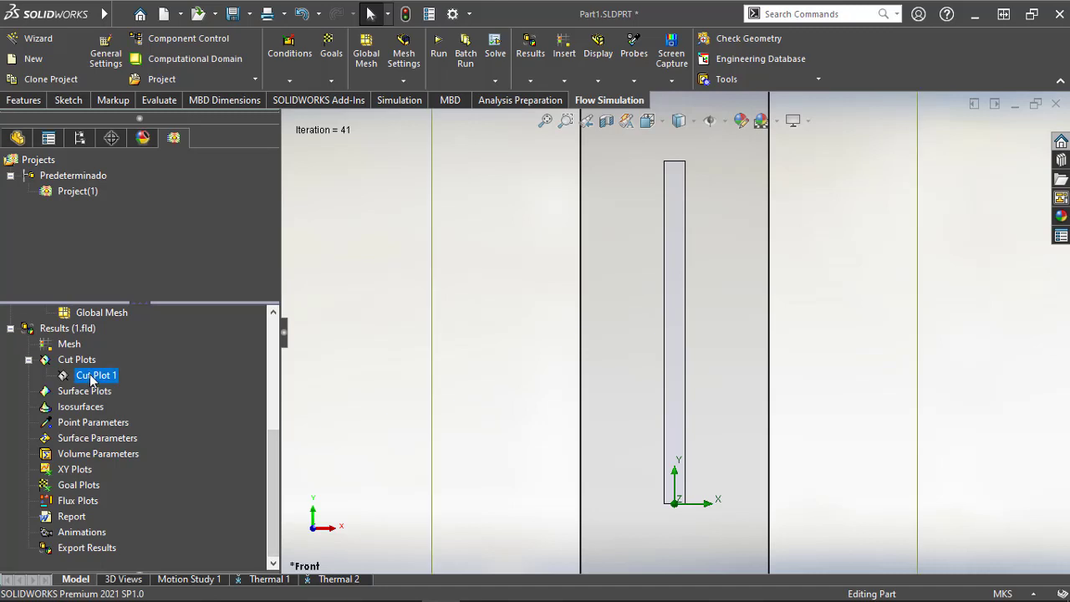
right_click(91, 376)
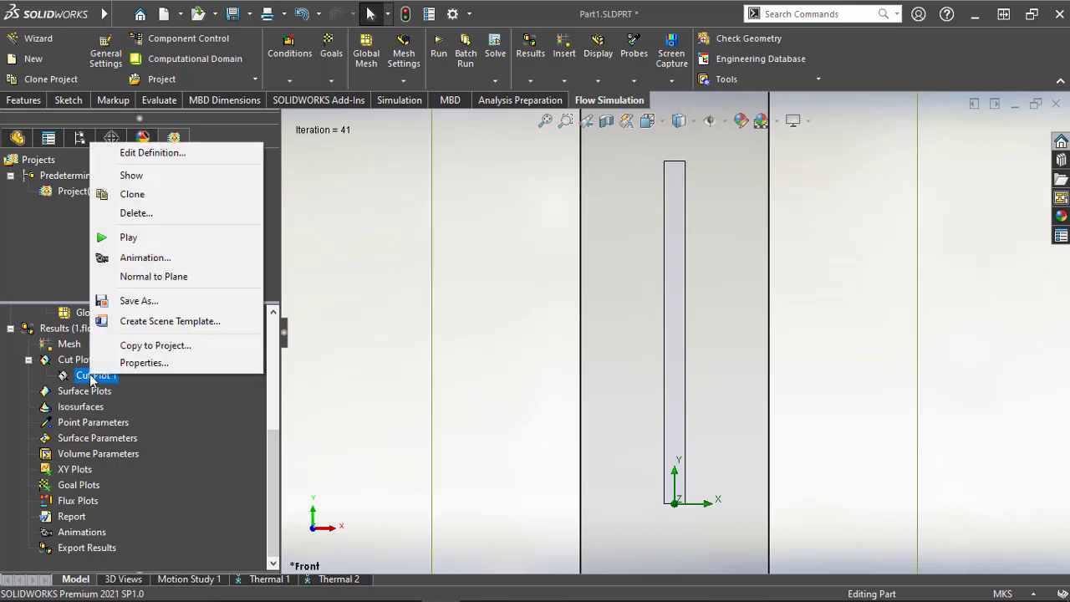
left_click(150, 152)
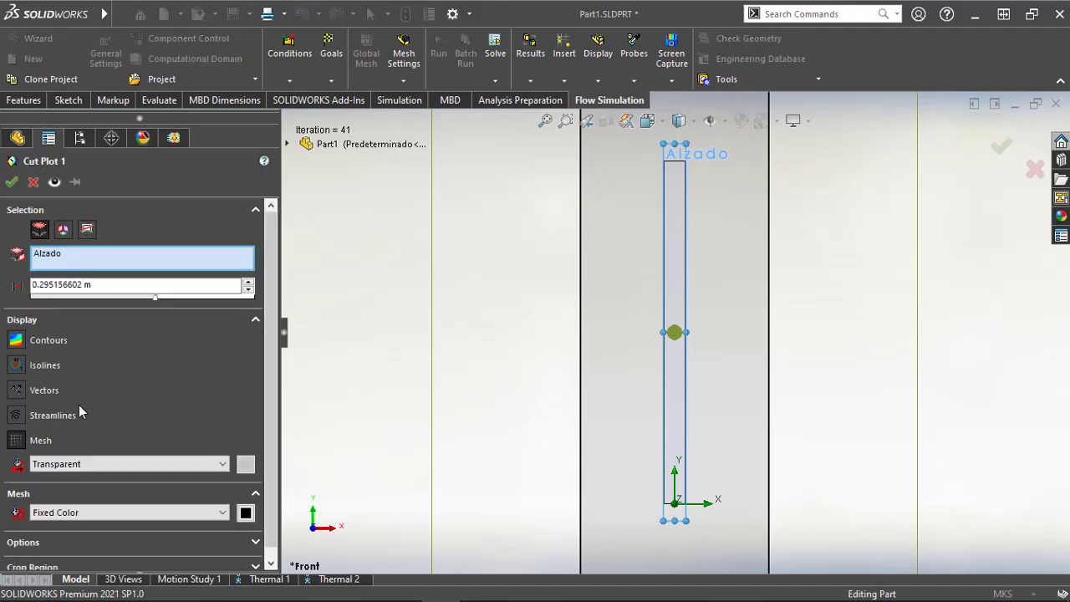
left_click(17, 442)
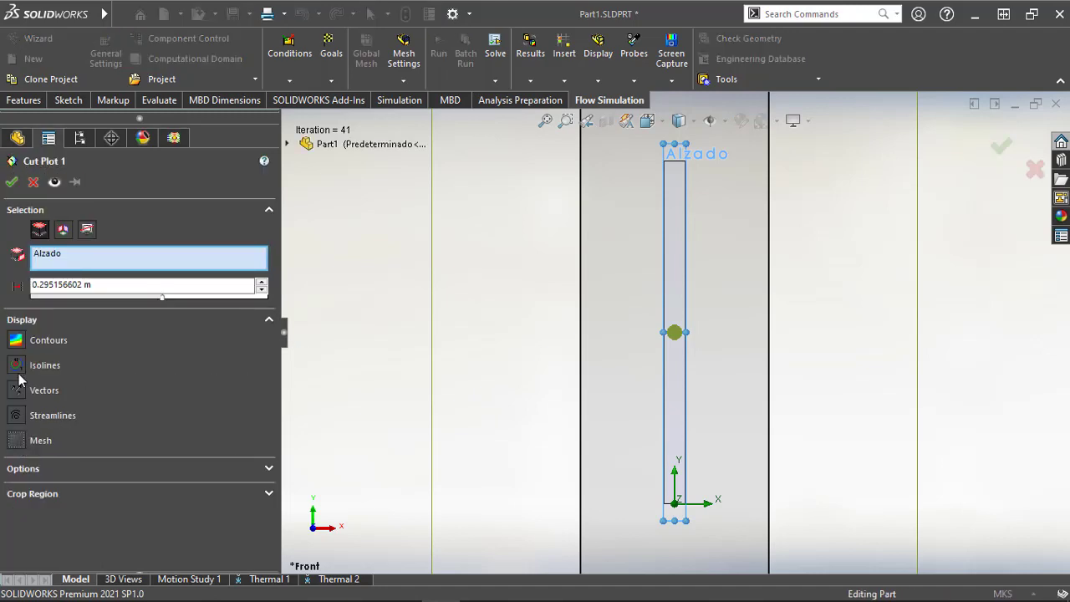
left_click(16, 341)
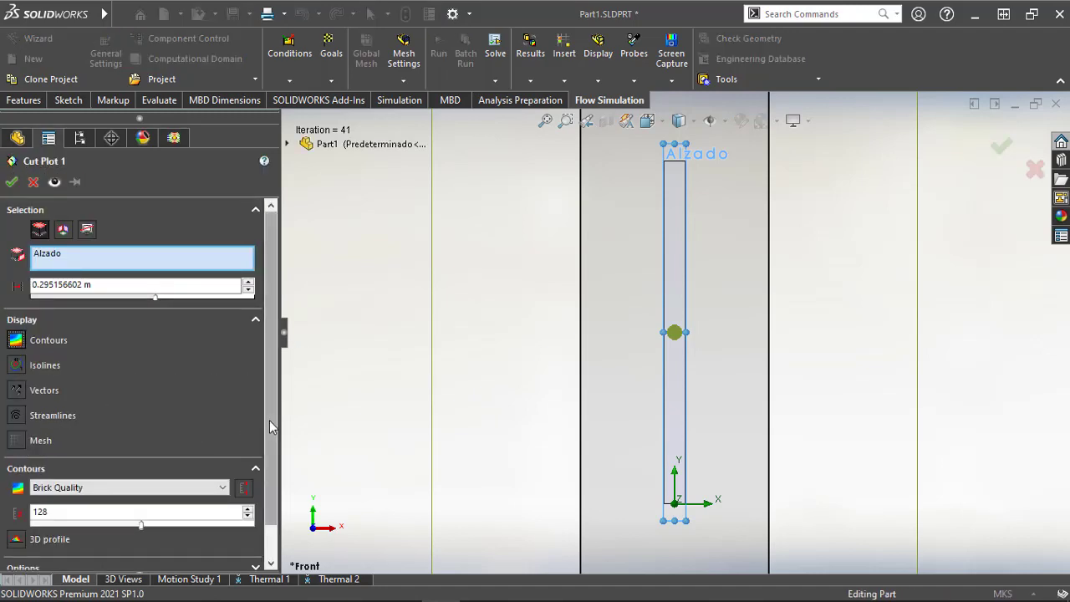
scroll(272, 428, "down", 1)
left_click(209, 452)
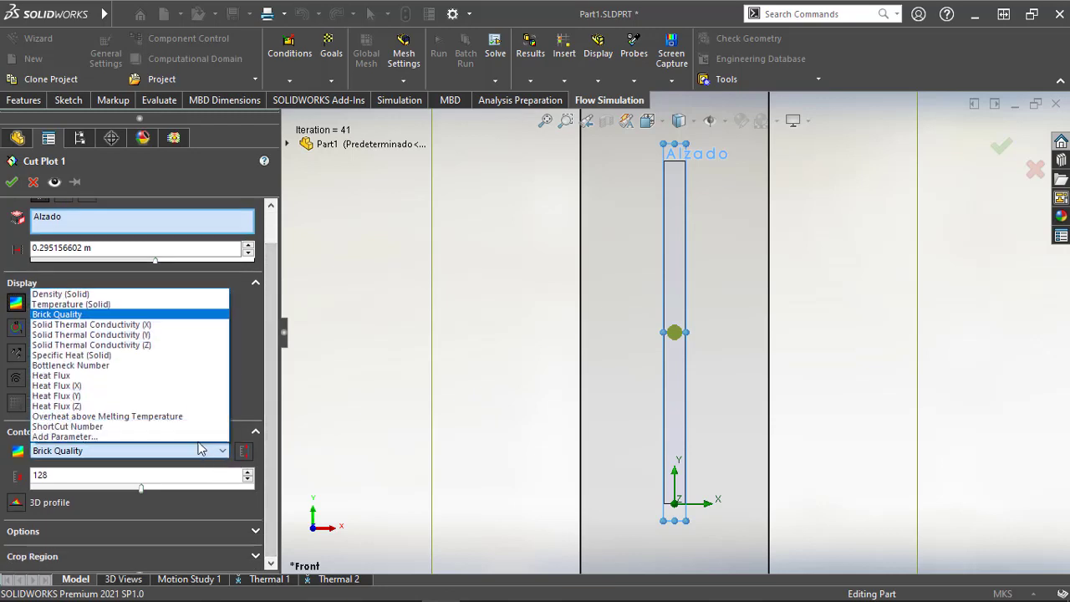
left_click(95, 306)
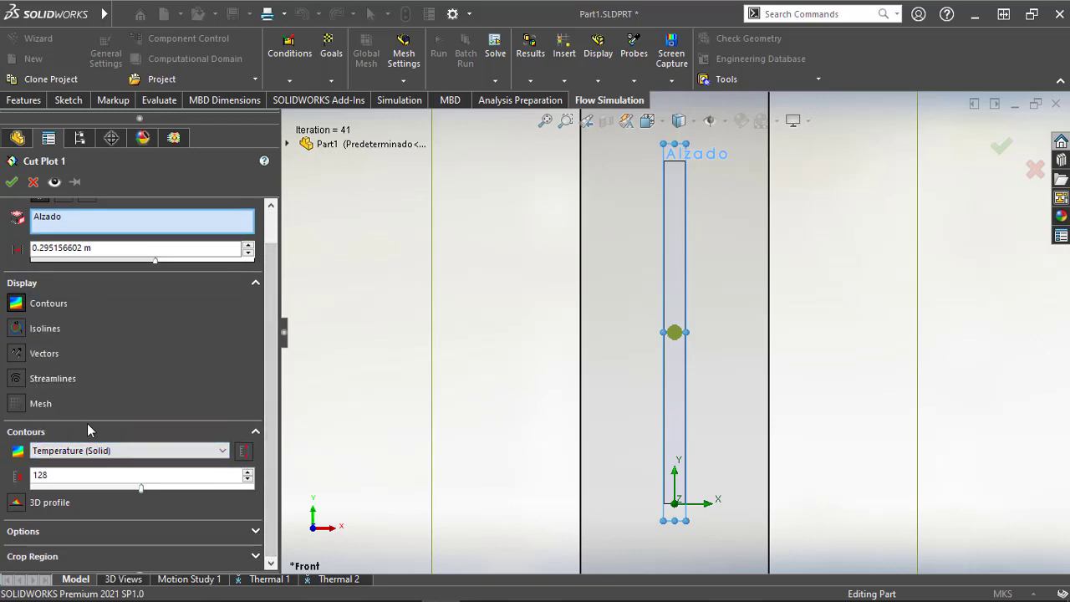
left_click(12, 182)
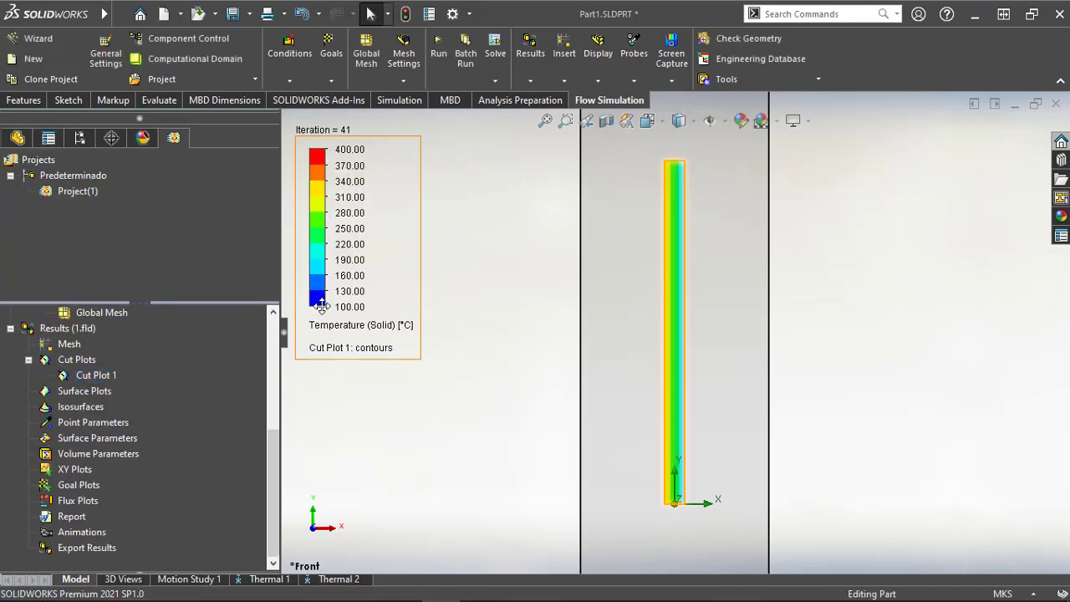
scroll(668, 276, "down", 5)
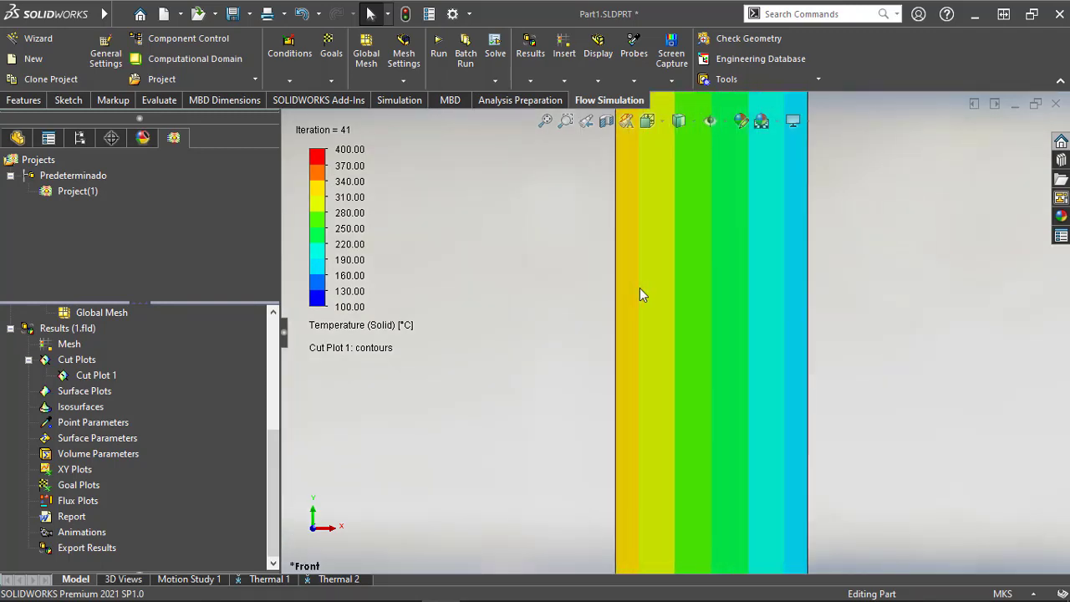
scroll(636, 289, "up", 5)
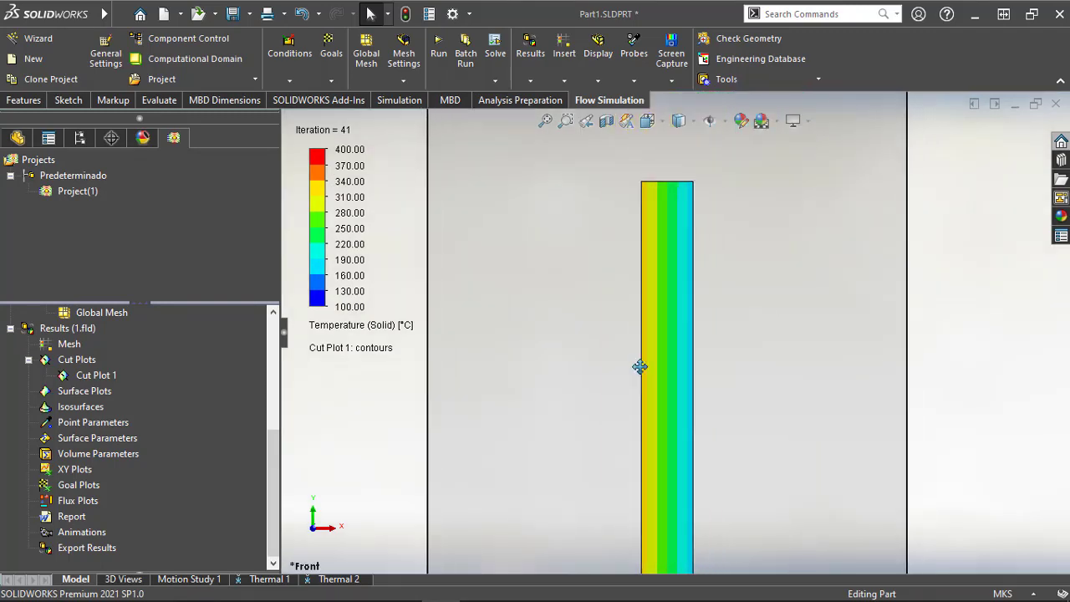
scroll(660, 214, "down", 5)
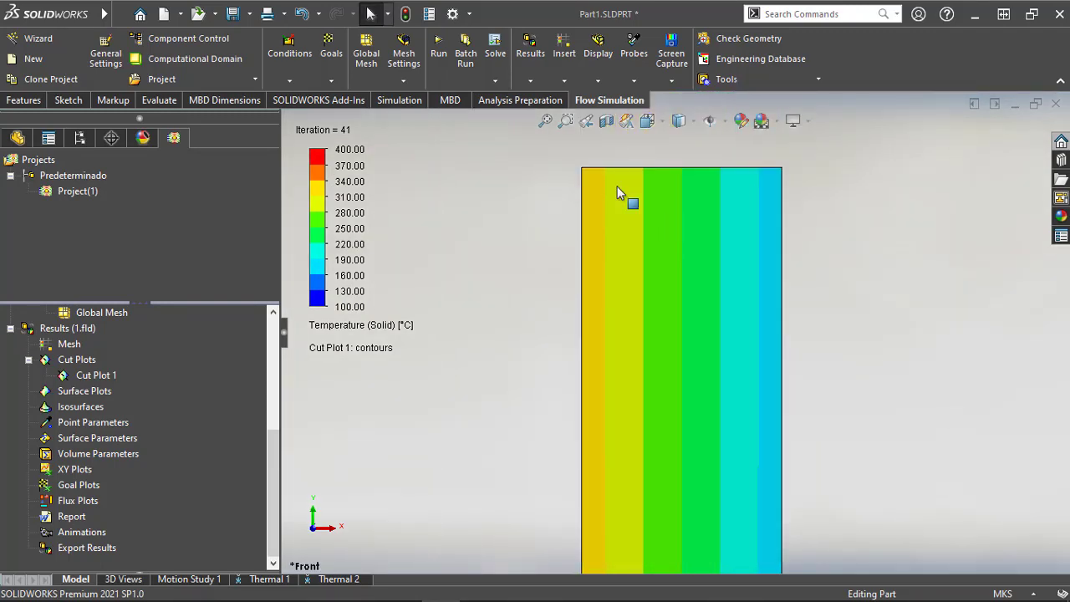
Set the Temperature (Solid) color bar of the cut plot to 43 levels and inspect the smoother contours across the plate's thickness
scroll(717, 310, "up", 5)
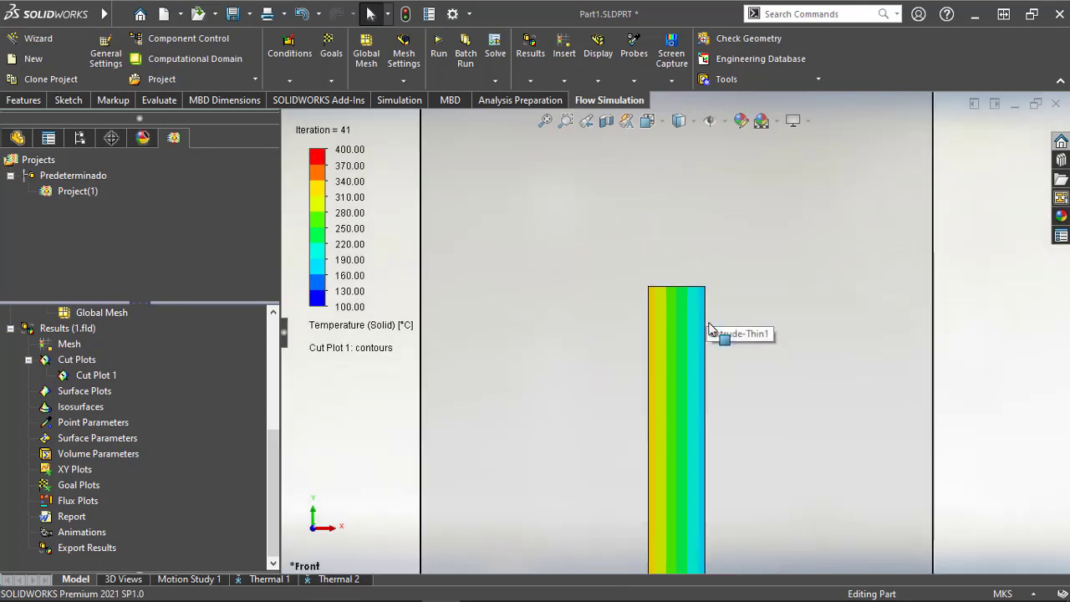
scroll(708, 328, "up", 2)
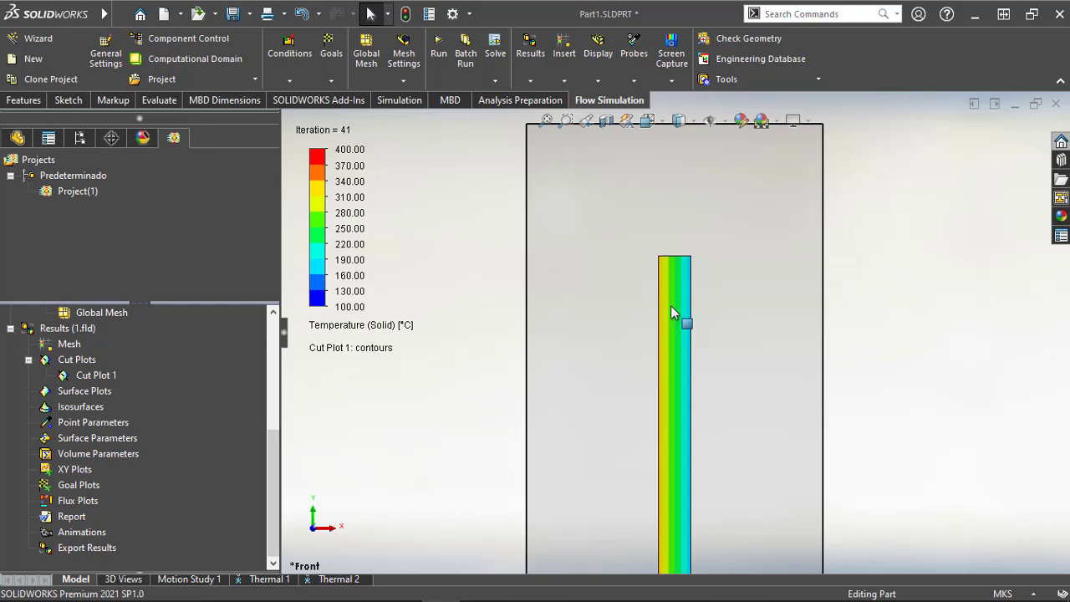
scroll(669, 338, "up", 1)
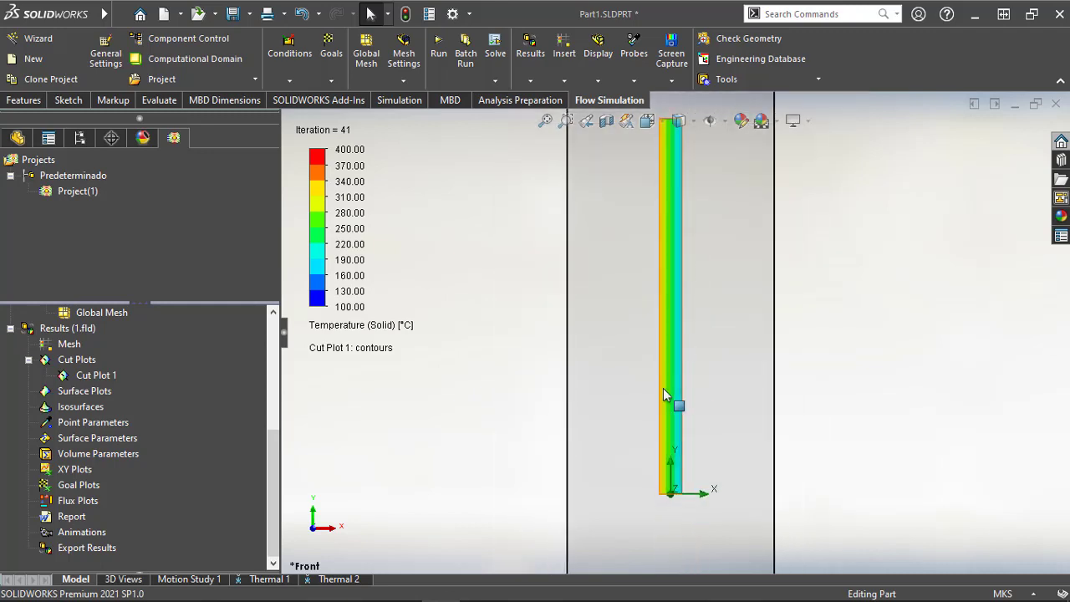
scroll(679, 392, "down", 2)
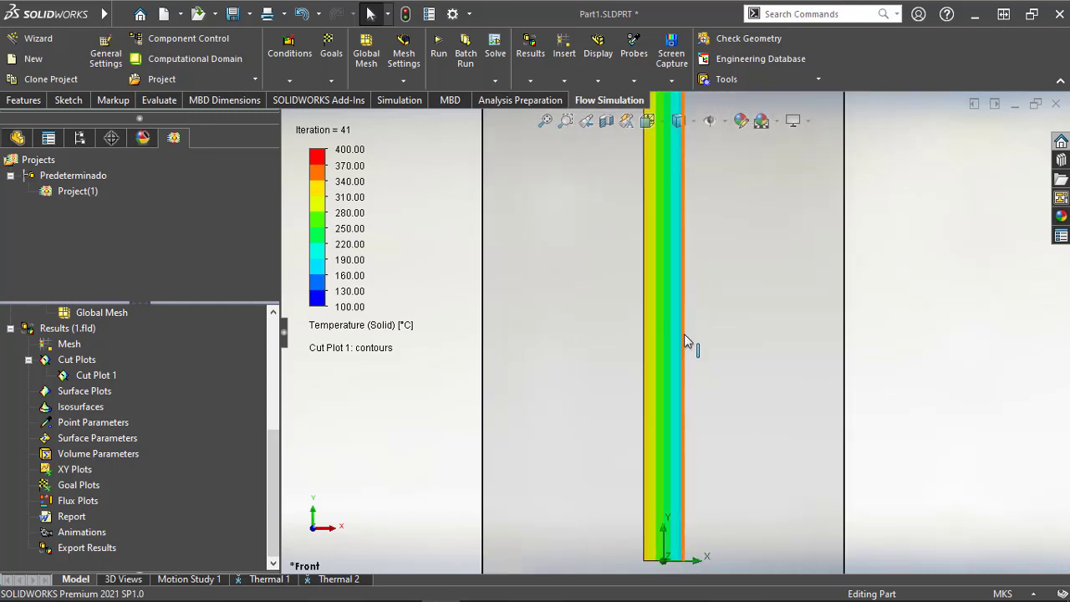
scroll(666, 345, "up", 2)
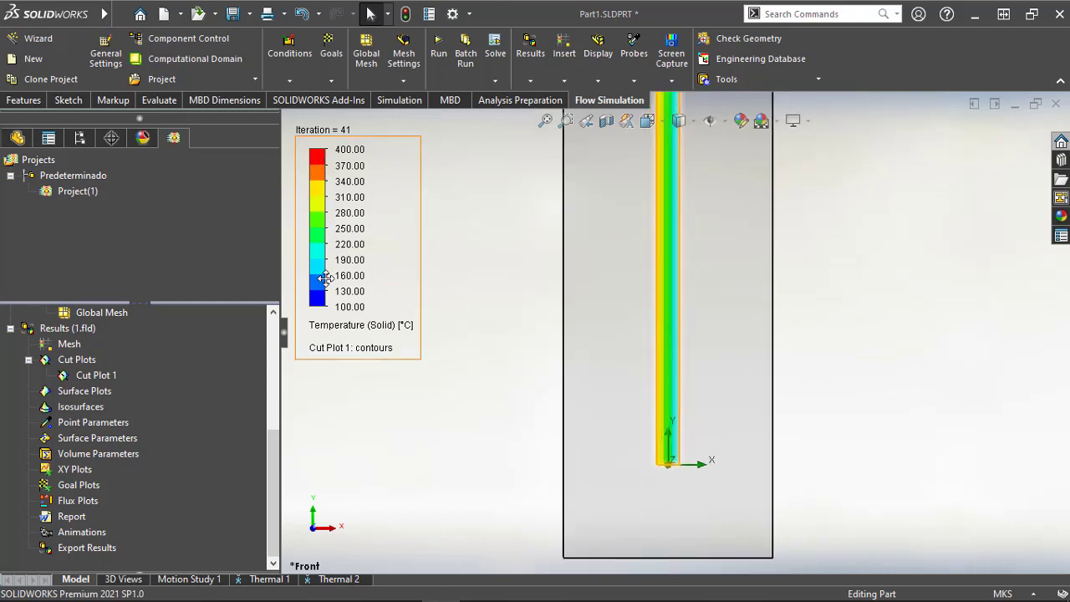
left_click(317, 226)
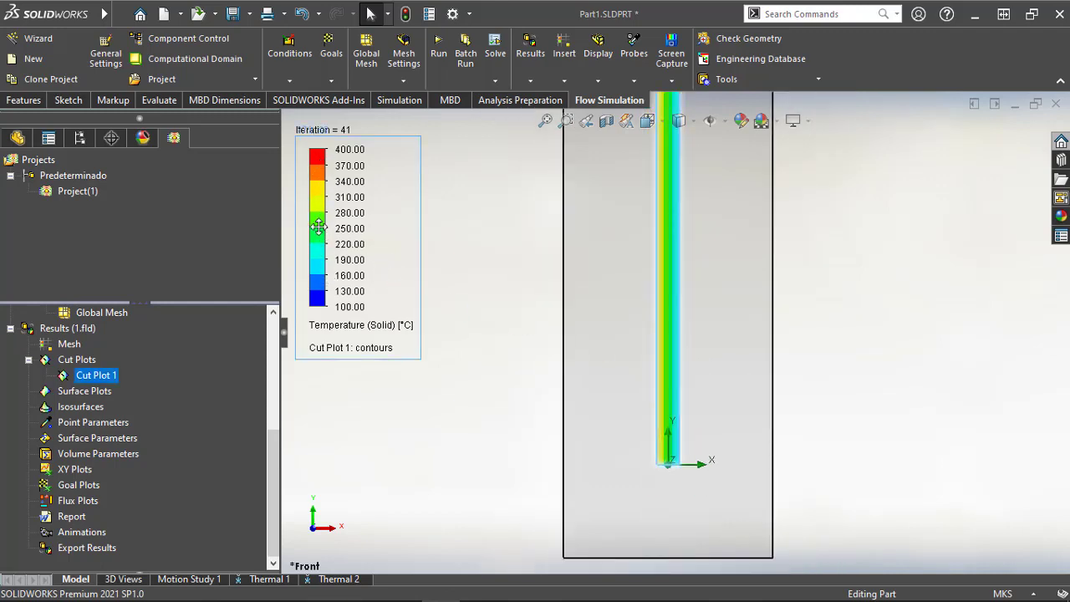
double_click(317, 225)
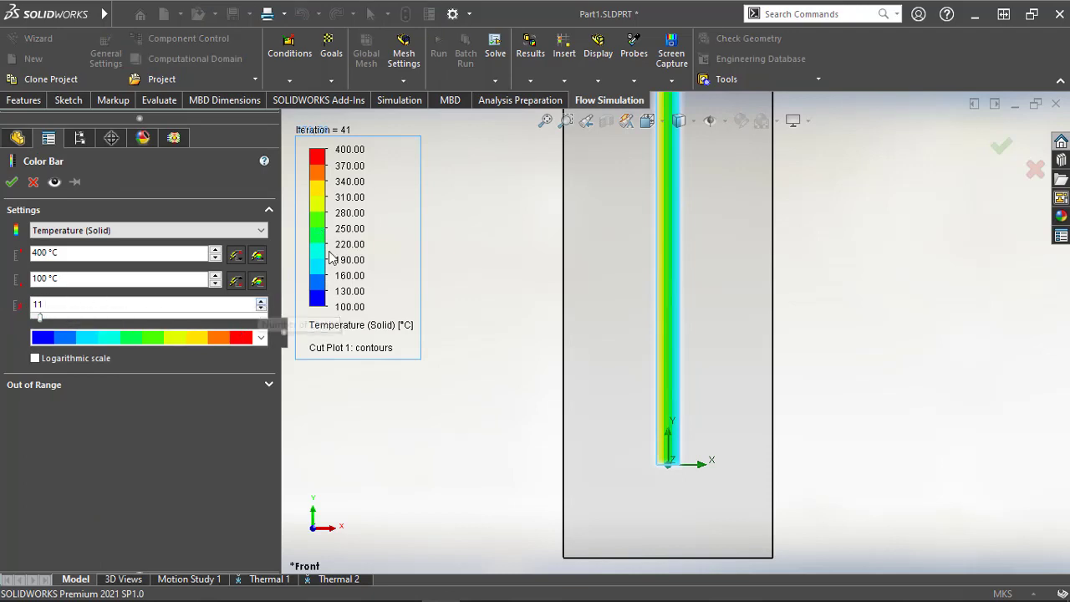
left_click(262, 301)
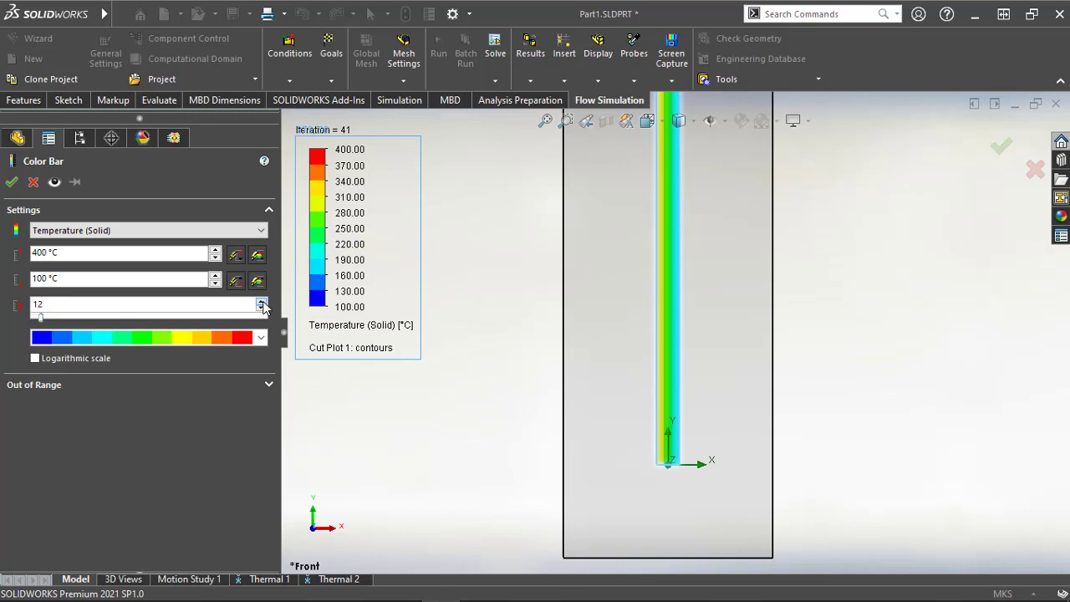
left_click_drag(261, 302, 261, 303)
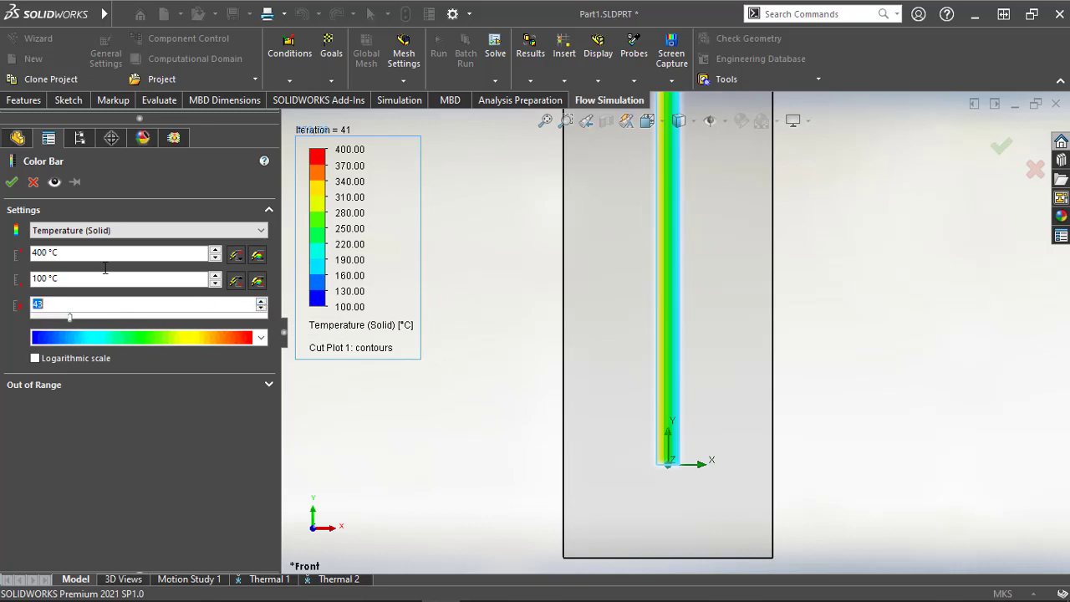
left_click(12, 182)
scroll(661, 393, "down", 10)
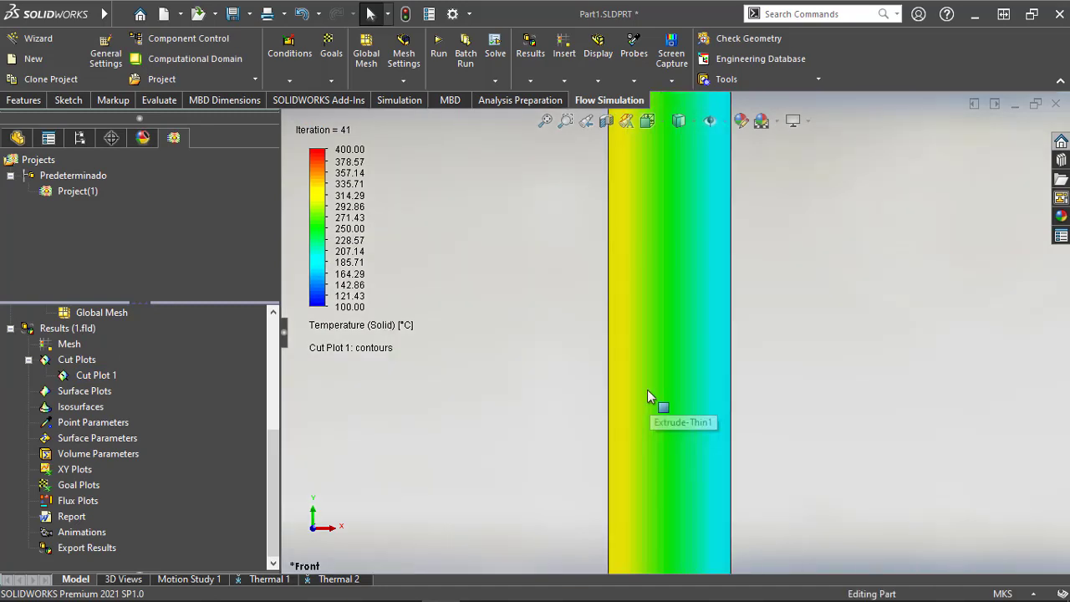
scroll(668, 360, "up", 10)
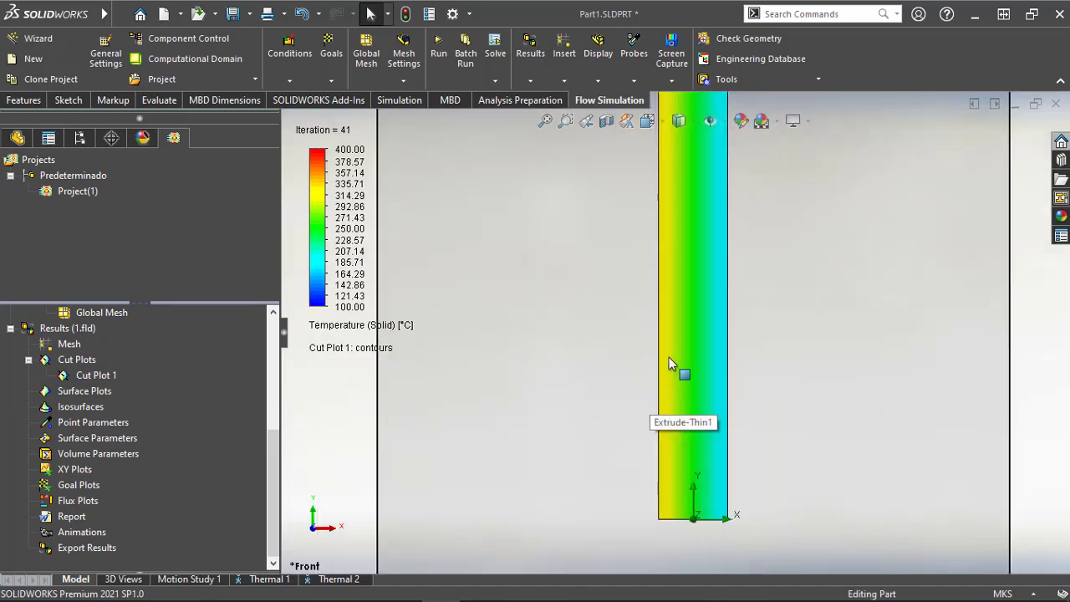
middle_click_drag(611, 364, 591, 395, "ctrl")
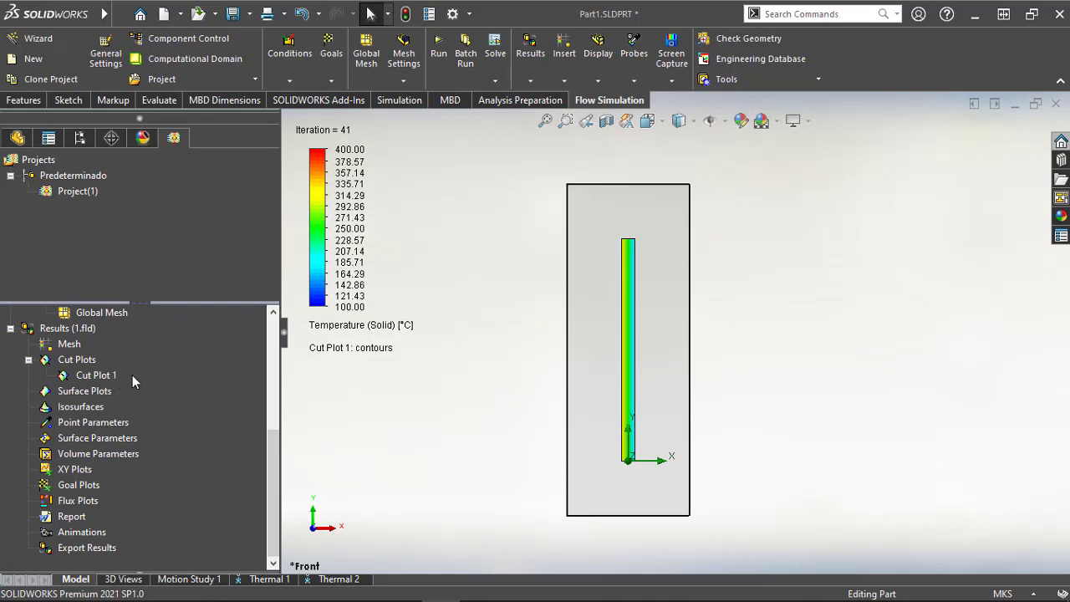
Switch the cut plot's displayed parameter from Temperature (Solid) to Heat Flux and fit the plate in view
right_click(87, 374)
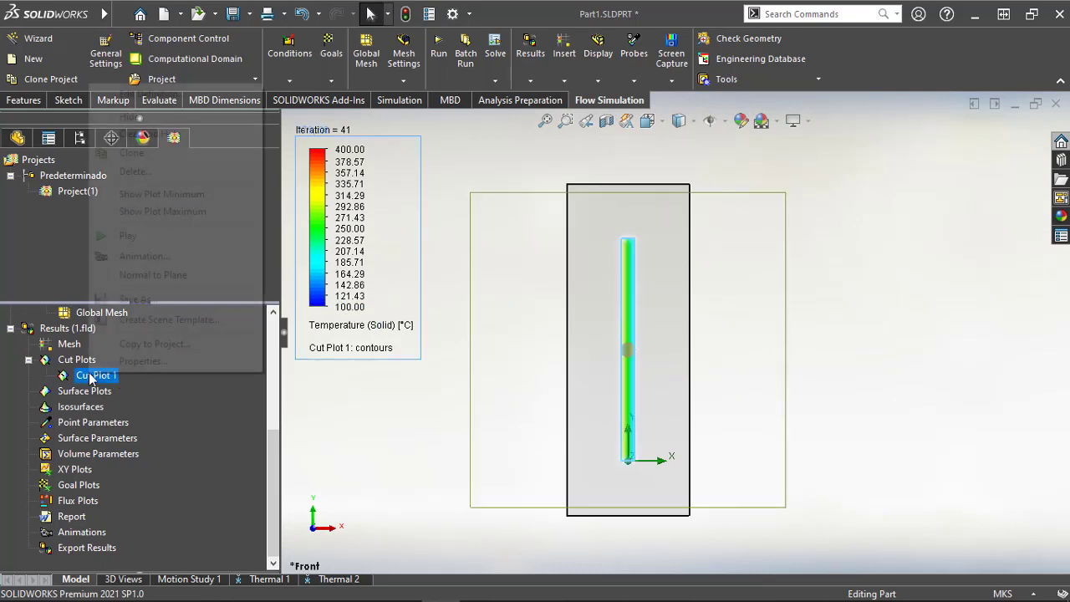
left_click(426, 452)
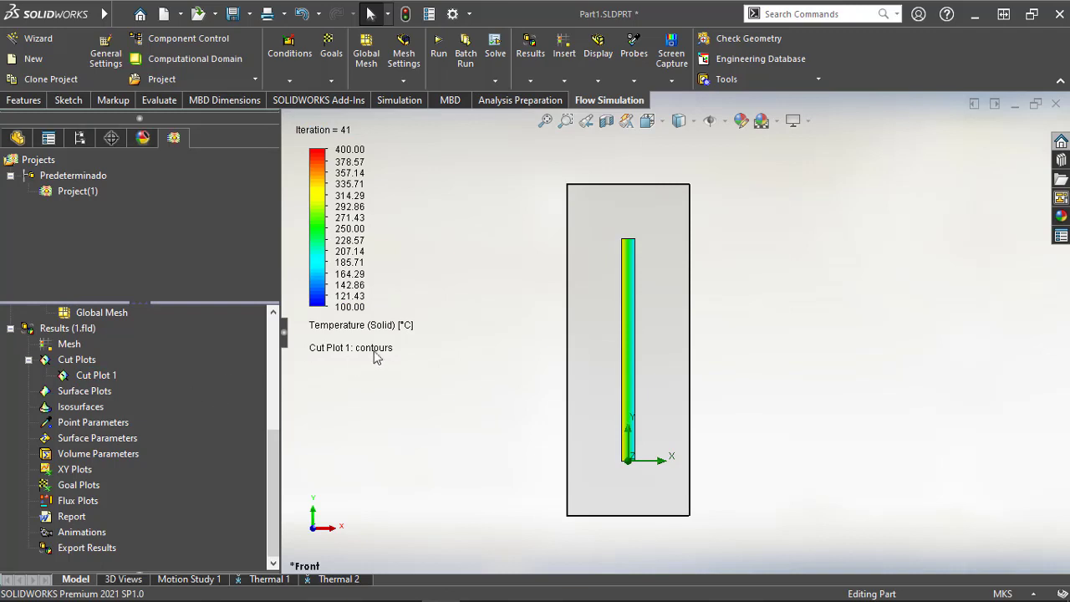
left_click(396, 331)
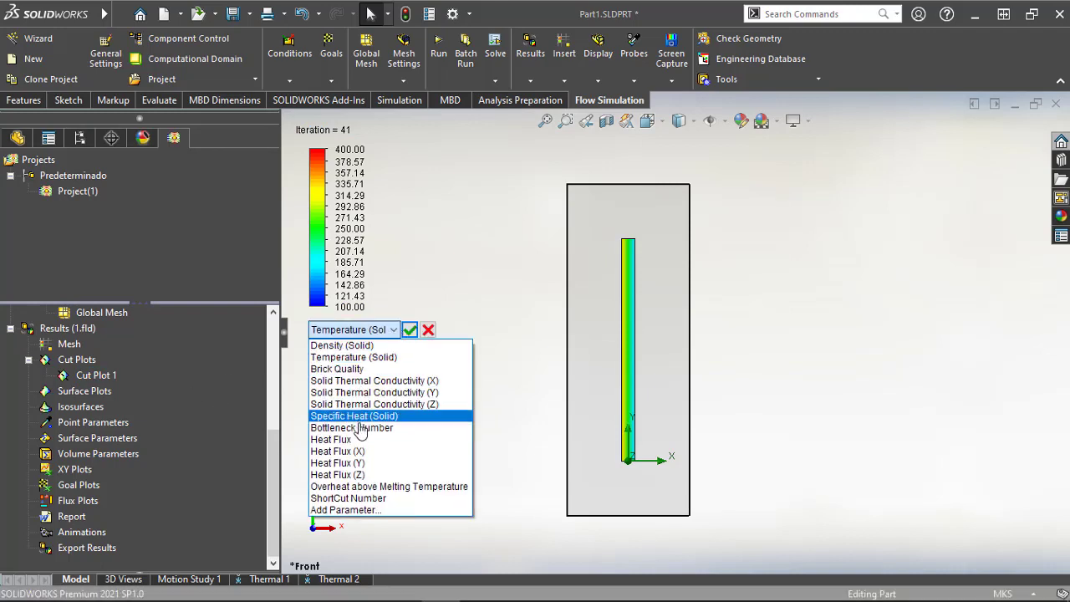
left_click(360, 440)
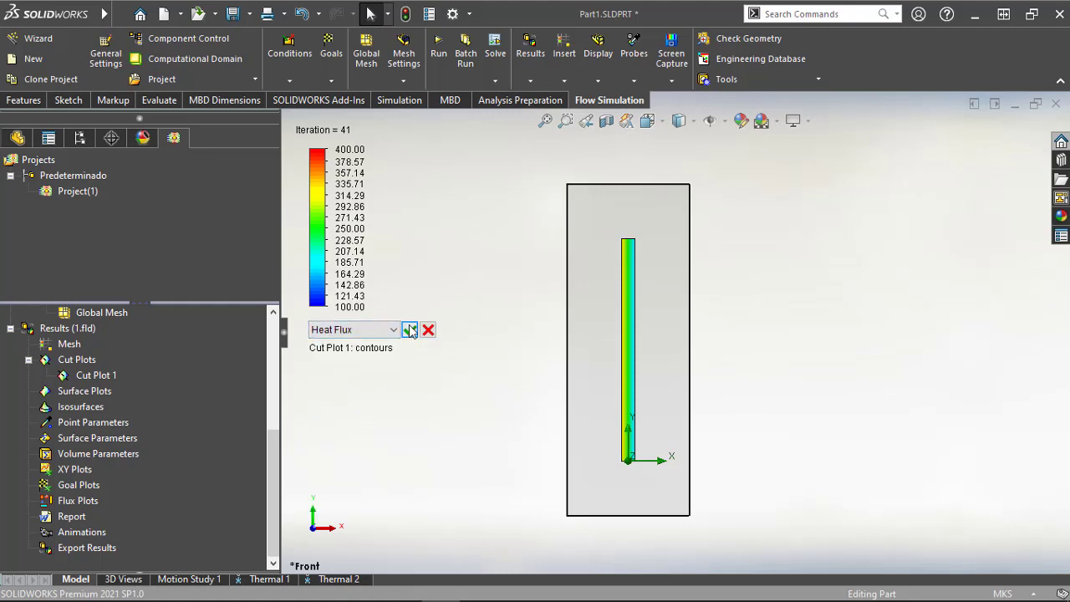
left_click(409, 330)
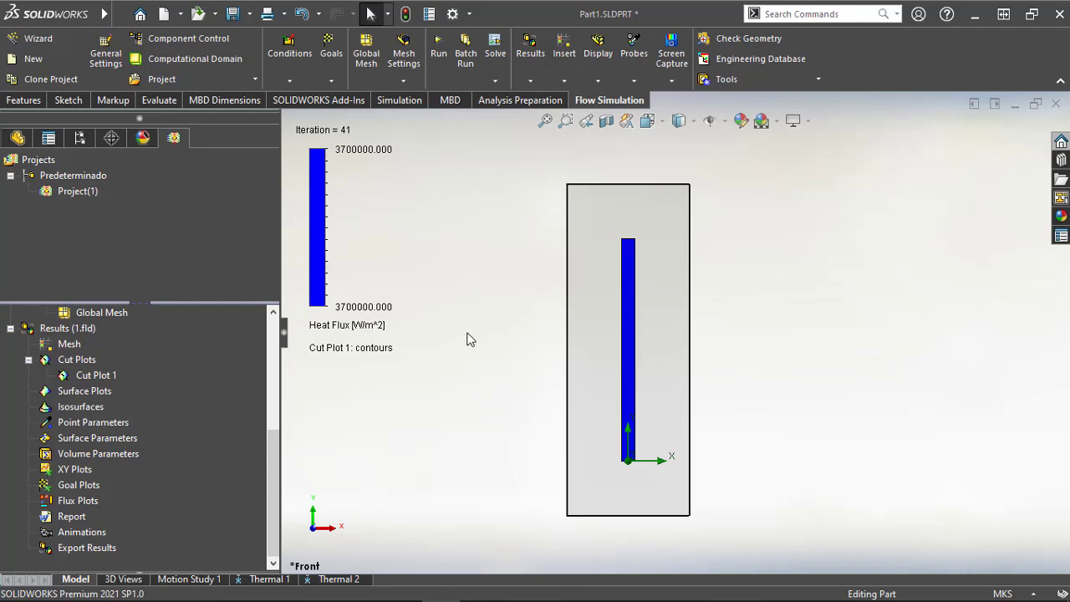
key("f")
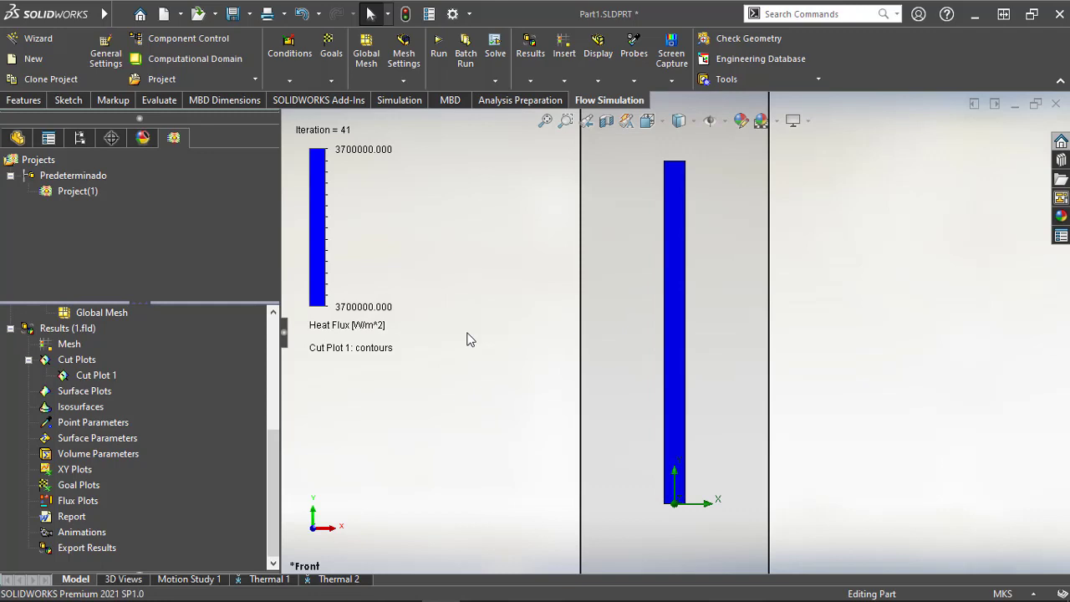